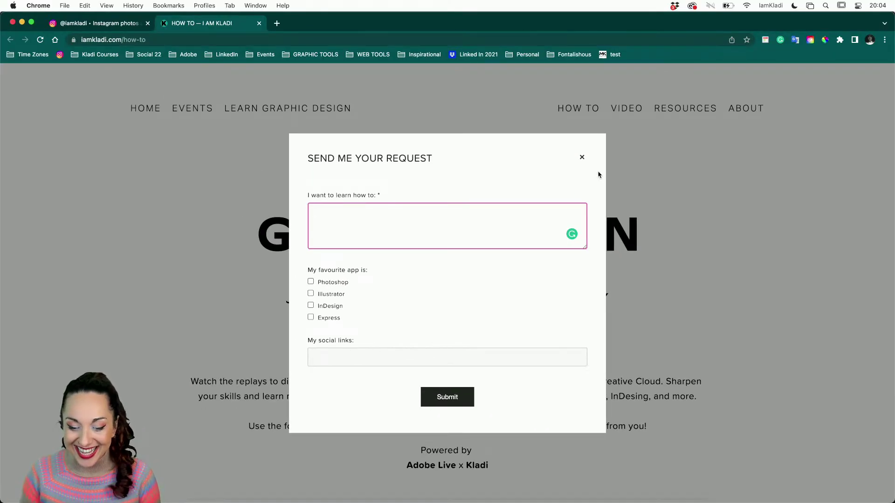
- Close the design request form and look through the episode listings on the How To page
click(583, 159)
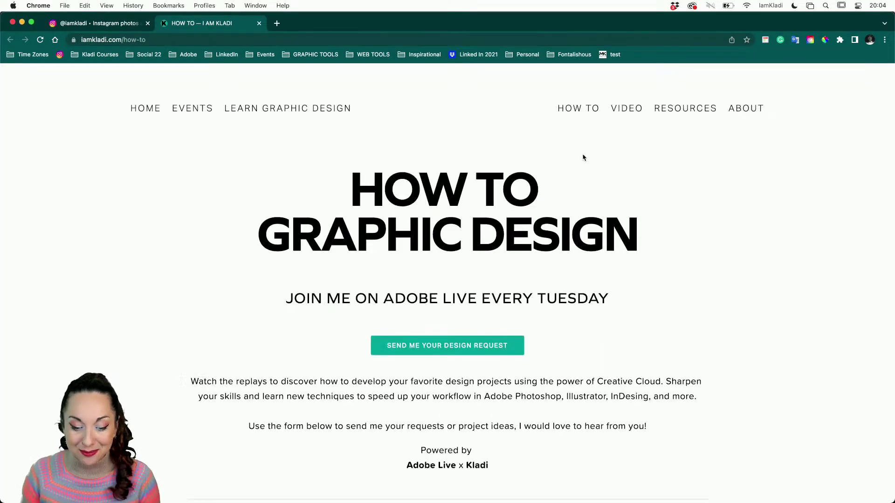
scroll(584, 256, down, 1)
scroll(583, 306, down, 7)
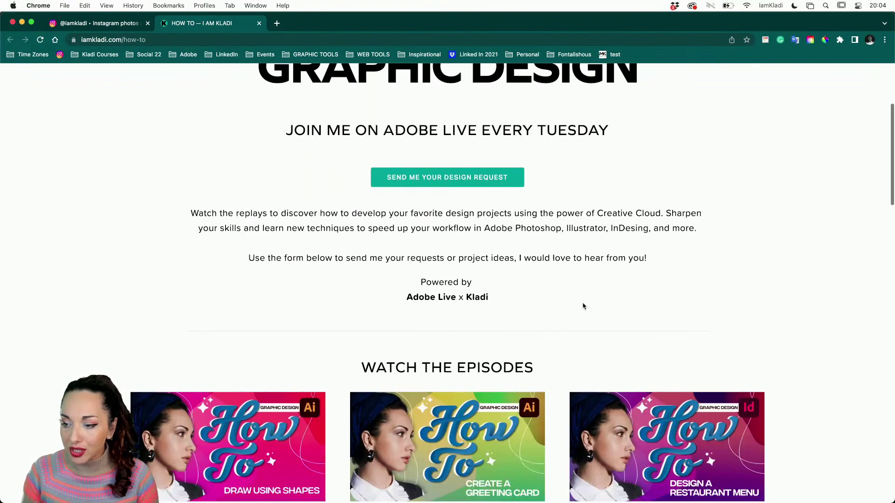
scroll(583, 306, down, 2)
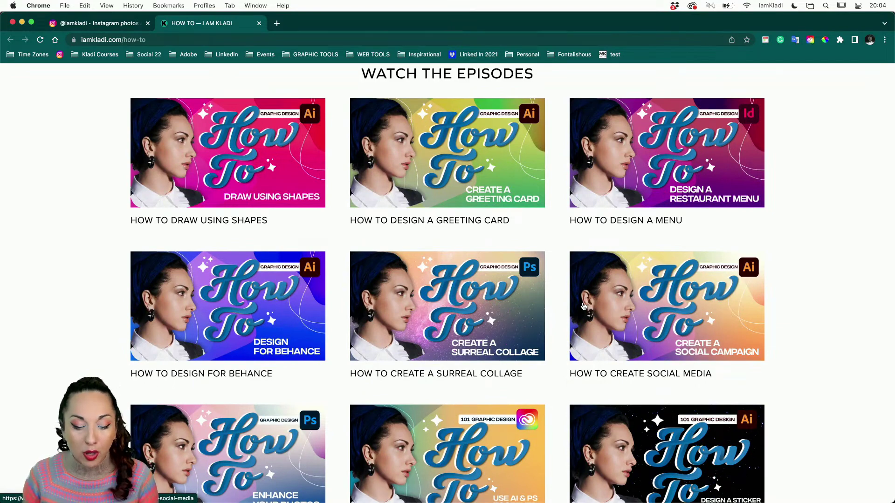
scroll(583, 306, down, 2)
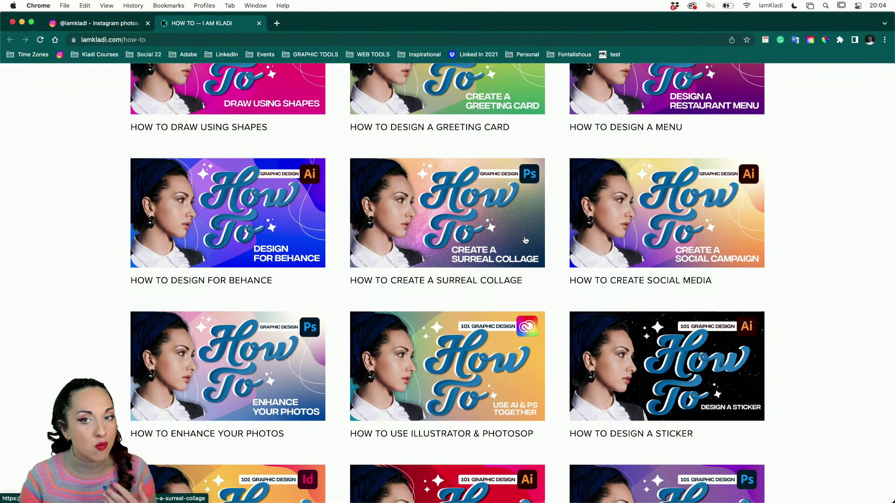
- Open the site's Freebies resources page and look at the Remove Any Background in Photoshop assets section
scroll(526, 240, up, 15)
mouse_move(681, 120)
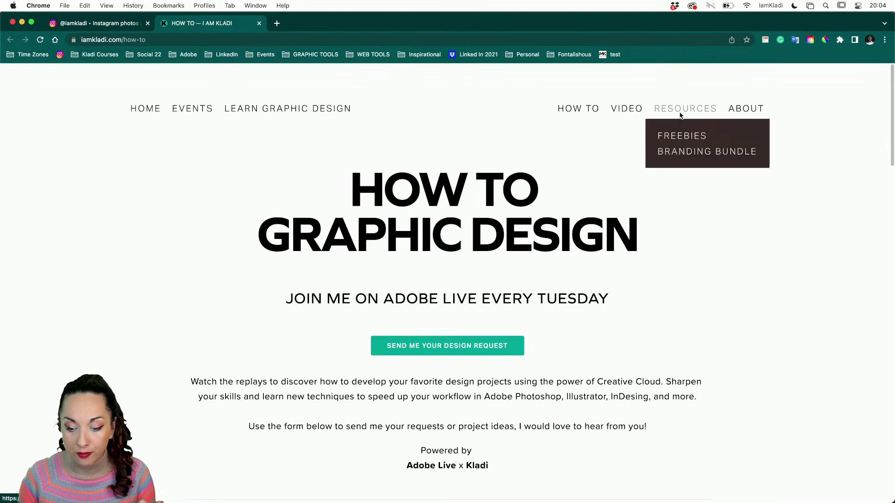
click(674, 142)
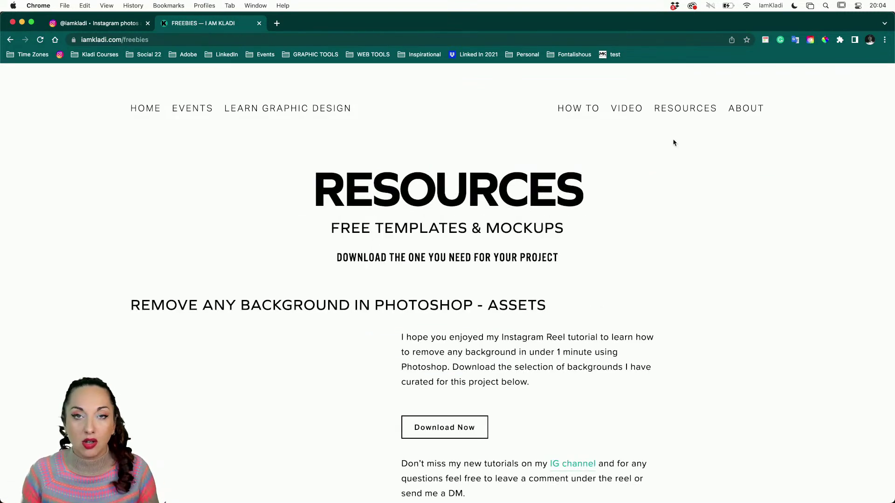
scroll(673, 142, down, 2)
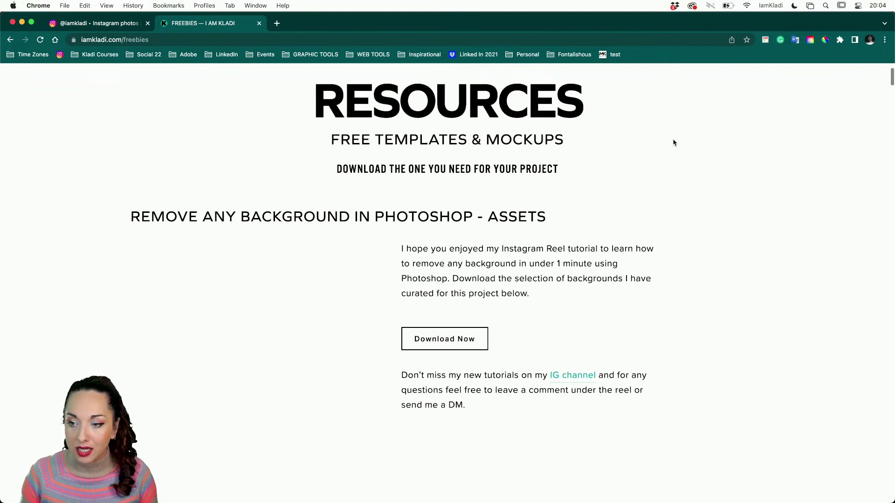
scroll(674, 143, down, 2)
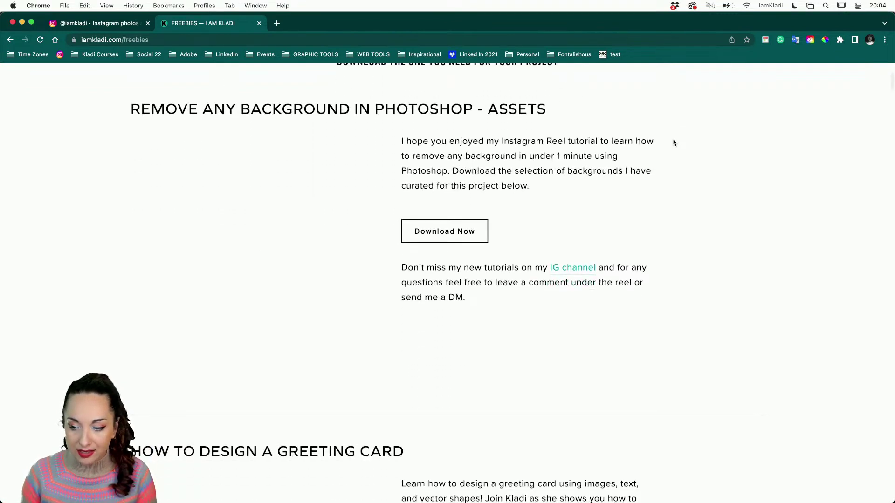
- Connect the computer to the PRINTMYSOUL FAST Wi-Fi network
click(746, 5)
click(776, 68)
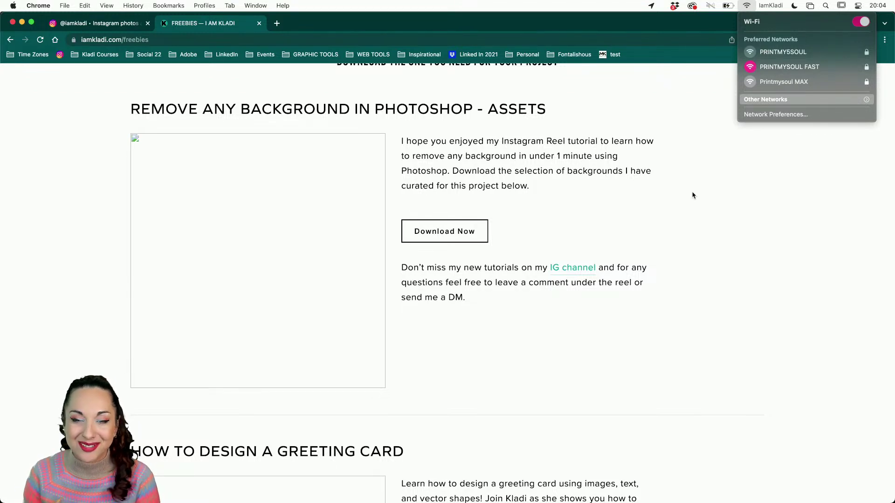
click(689, 205)
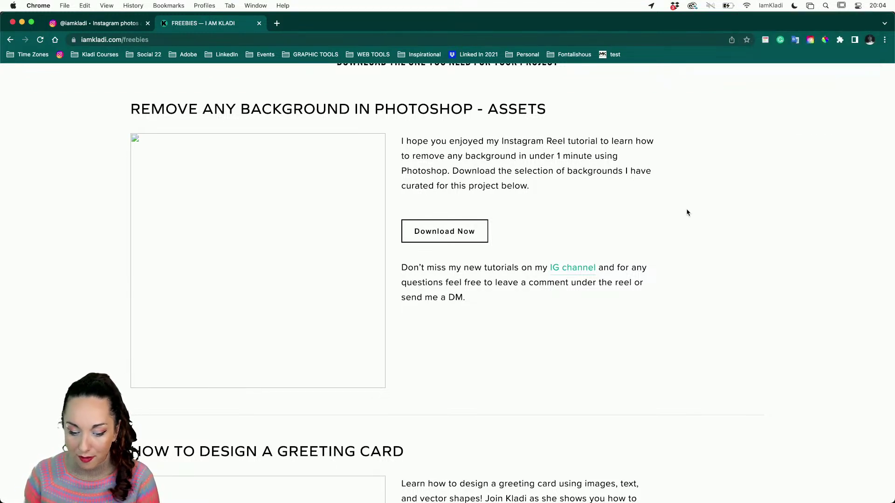
- Reload the Freebies page and view the Remove Any Background in Photoshop assets entry with its image
scroll(667, 282, down, 1)
click(523, 38)
key(Return)
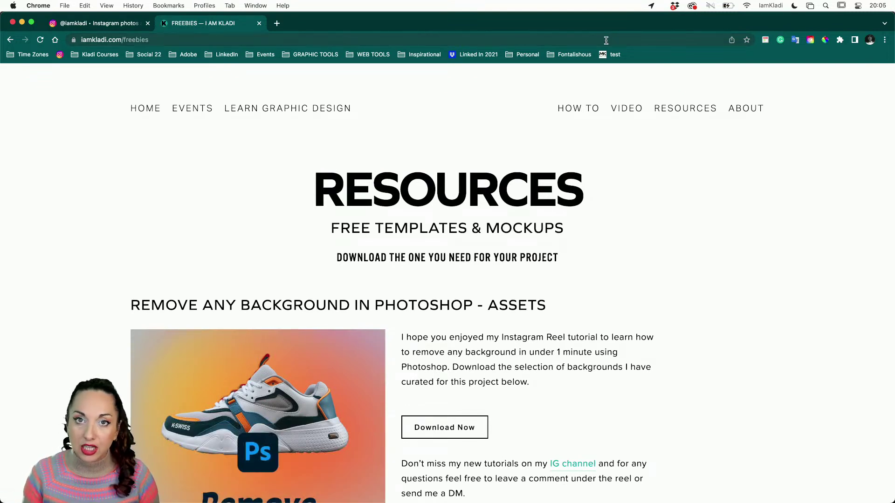
scroll(675, 184, down, 3)
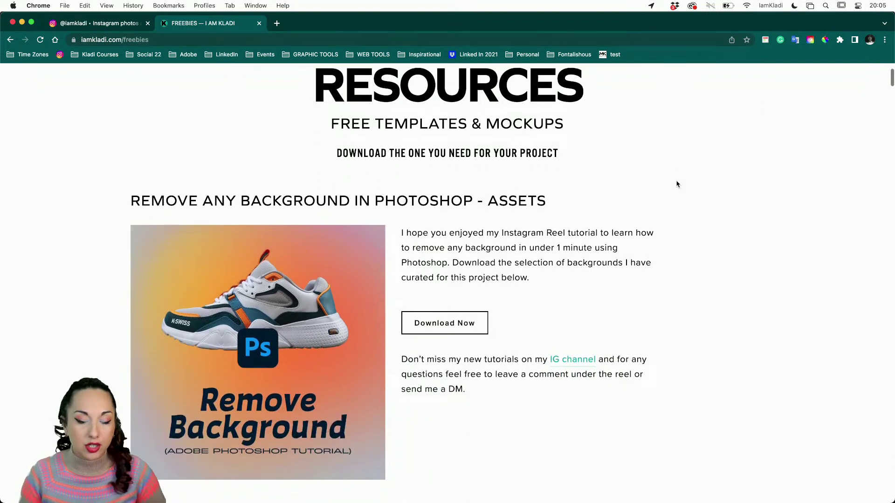
scroll(676, 184, down, 1)
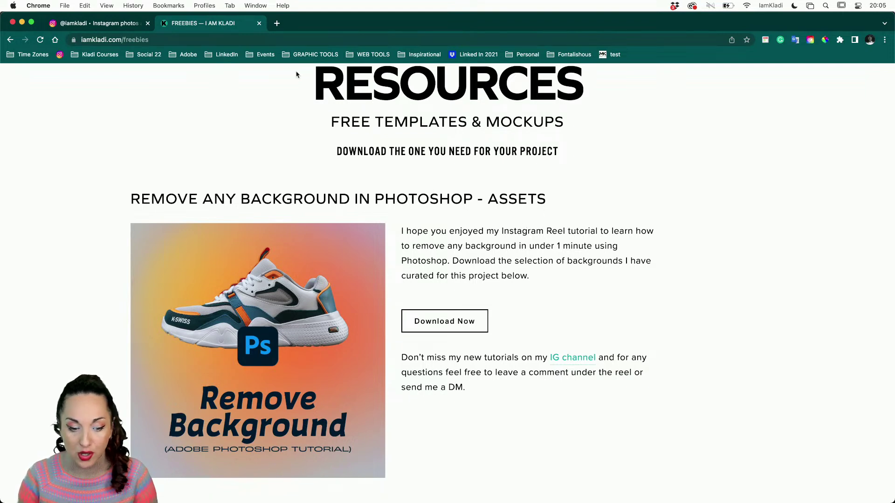
- Switch to the open Instagram profile, look through its grid of tutorial posts and return to the profile header
click(99, 27)
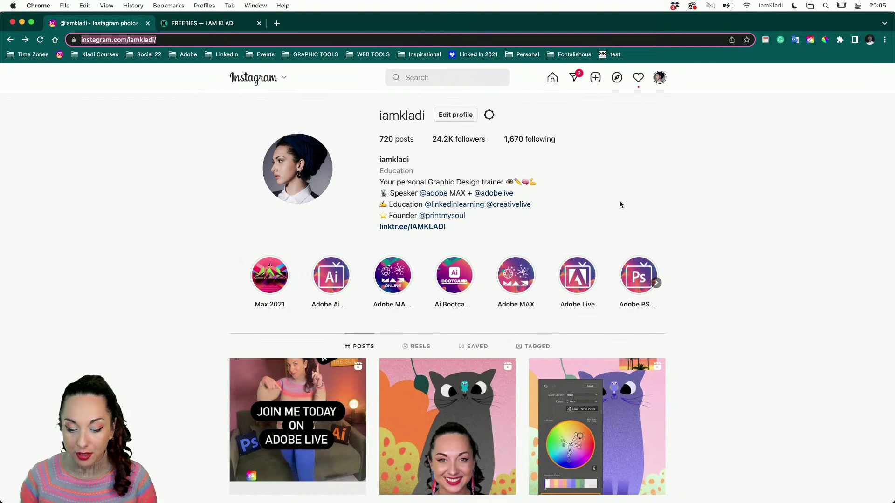
scroll(620, 202, down, 5)
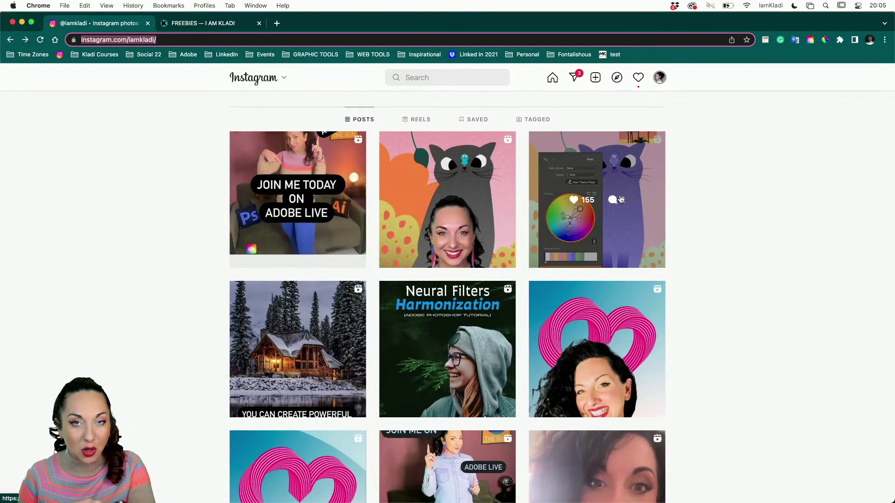
scroll(621, 200, down, 5)
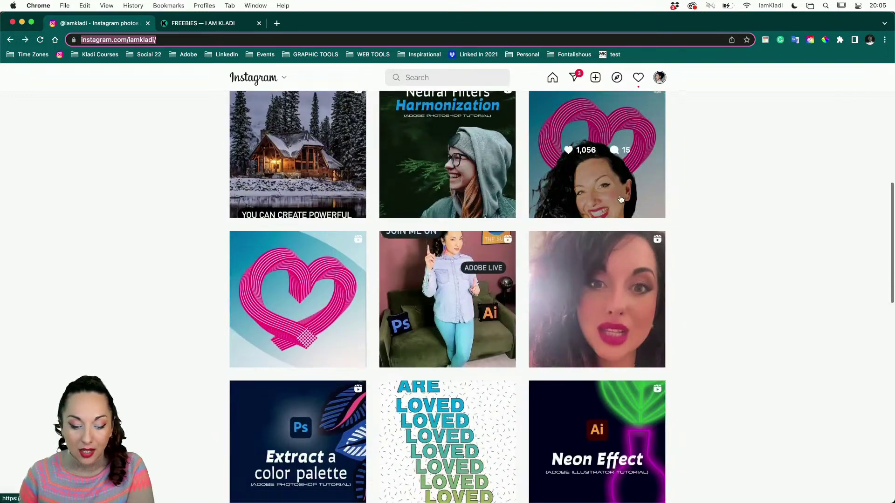
scroll(620, 199, down, 5)
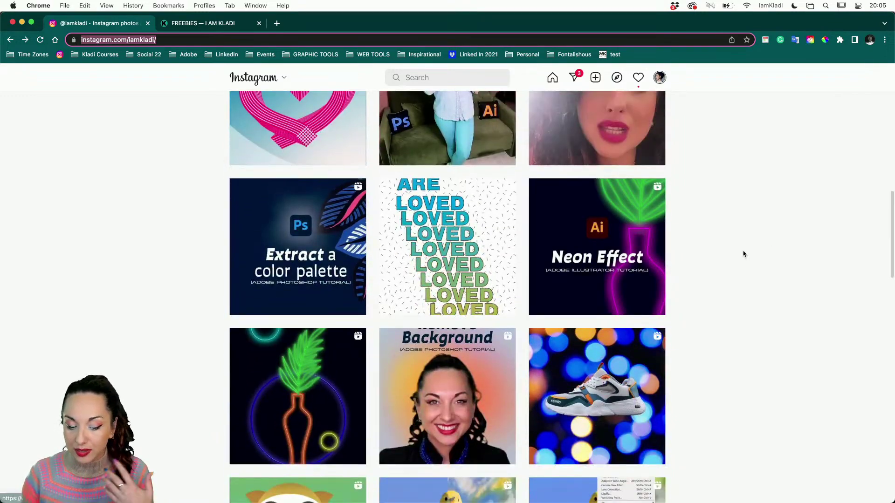
scroll(744, 254, down, 5)
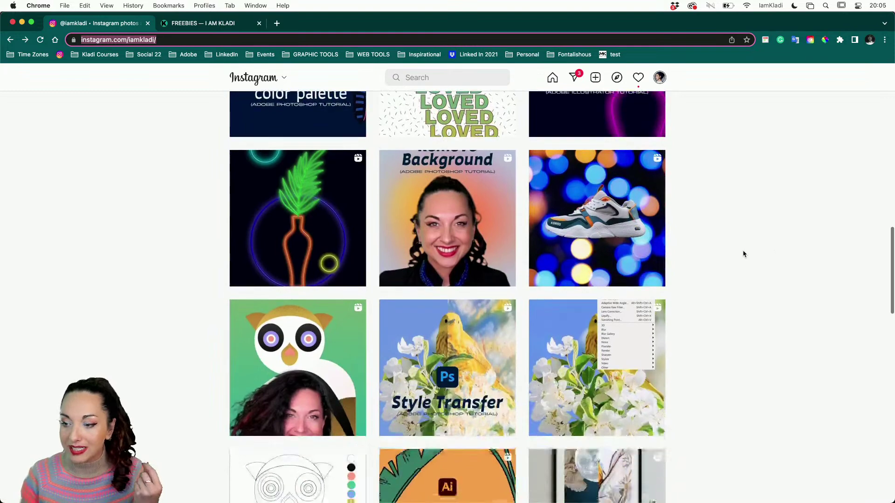
scroll(744, 254, down, 4)
scroll(743, 253, down, 4)
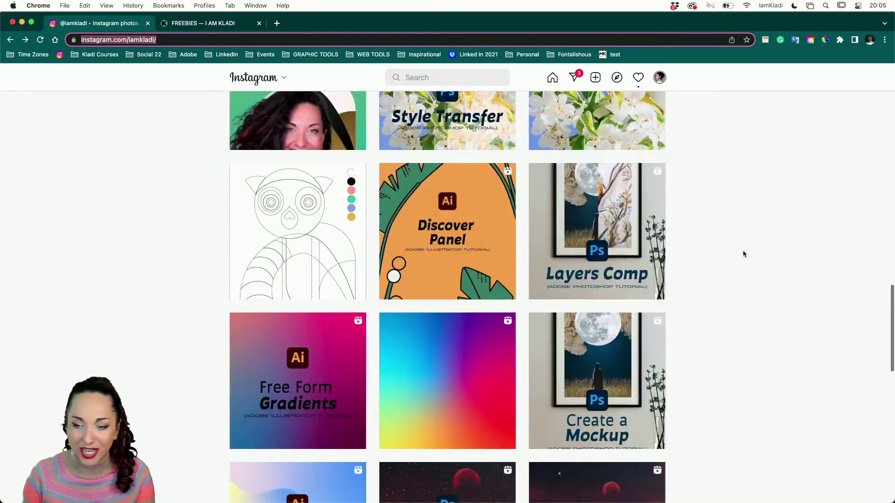
scroll(744, 254, down, 1)
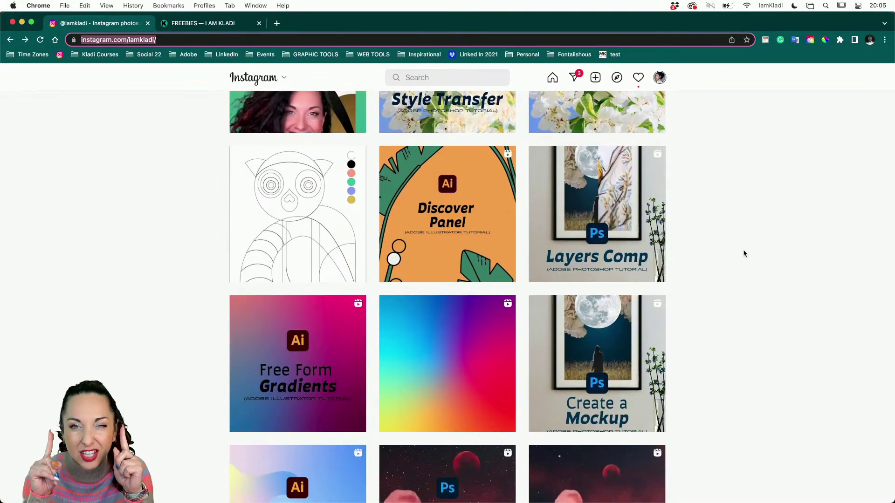
scroll(744, 253, up, 15)
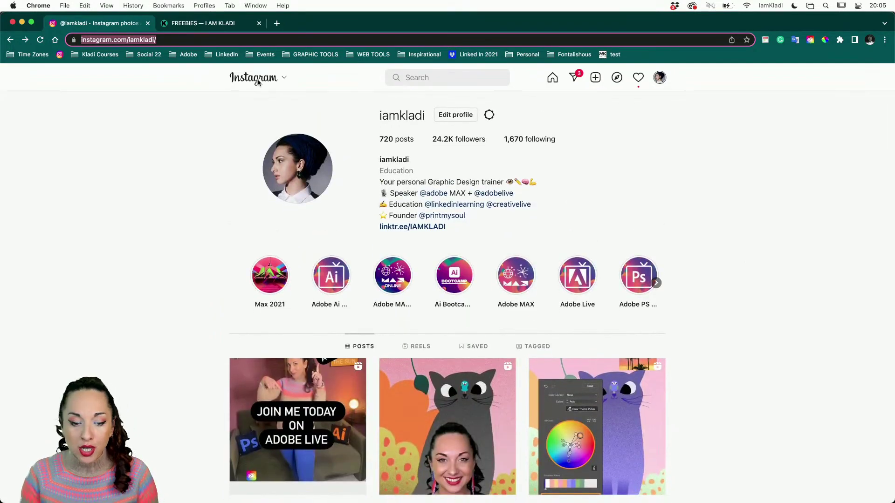
- Return to the Freebies page and look through the downloadable templates, from the greeting card to the Illustrator and Photoshop projects
click(176, 27)
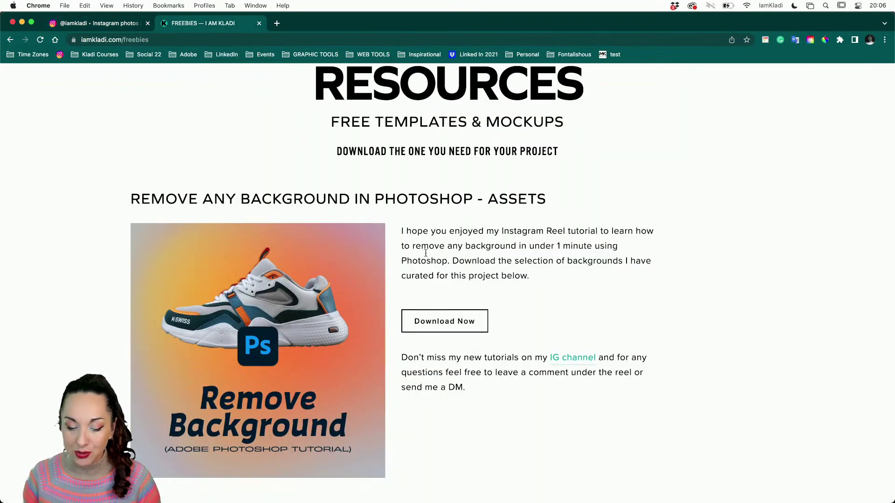
scroll(492, 261, down, 10)
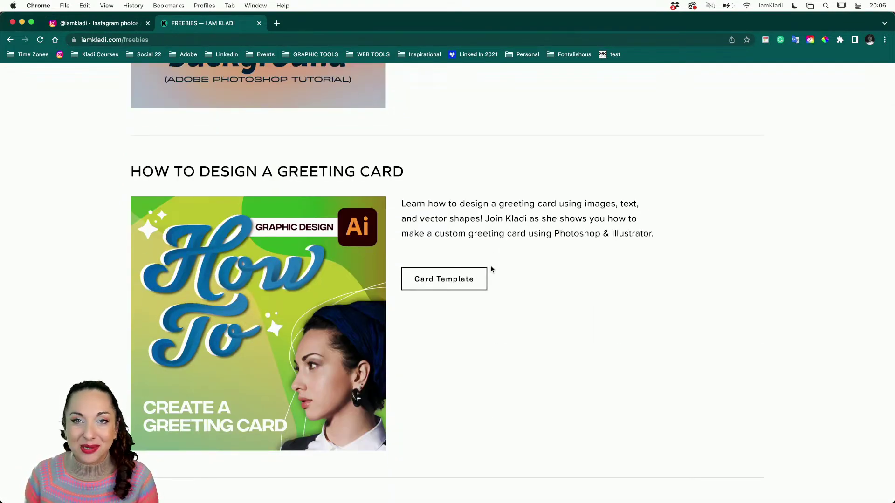
scroll(491, 269, down, 6)
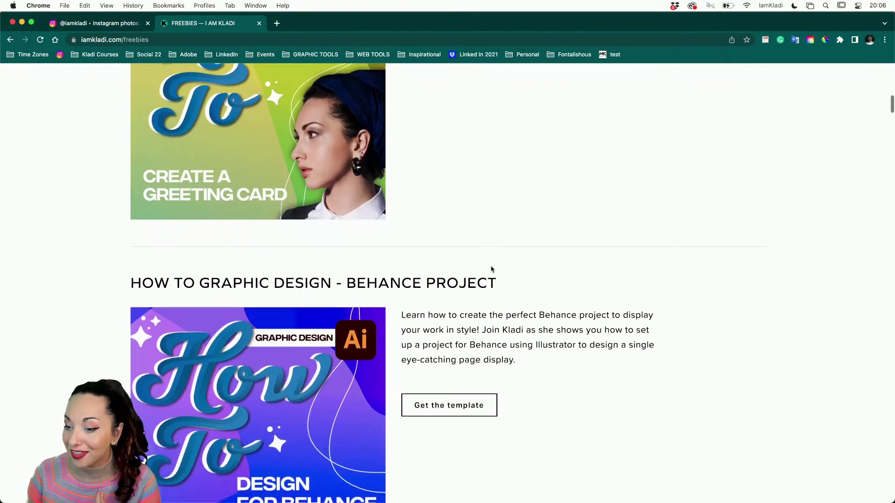
scroll(491, 270, down, 4)
scroll(492, 270, down, 3)
scroll(491, 270, down, 7)
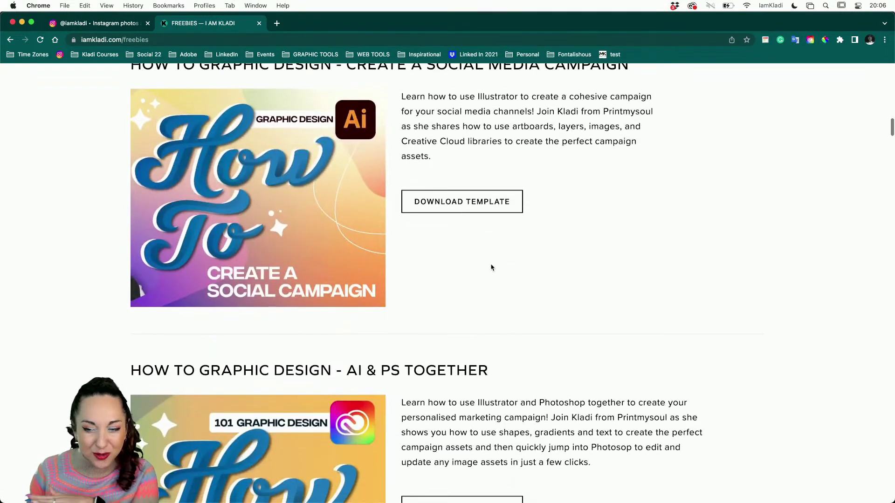
scroll(492, 267, down, 6)
scroll(492, 267, down, 5)
scroll(492, 267, down, 5)
scroll(491, 267, up, 20)
scroll(491, 264, down, 6)
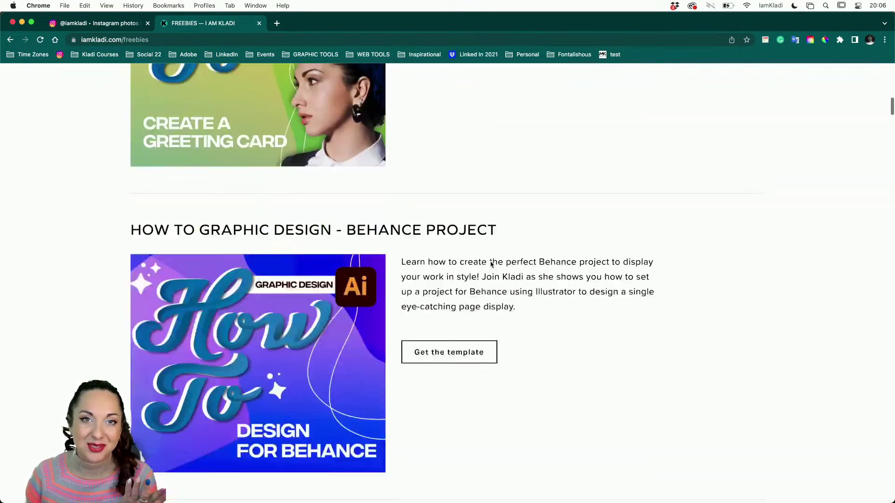
scroll(491, 264, down, 8)
scroll(491, 265, up, 15)
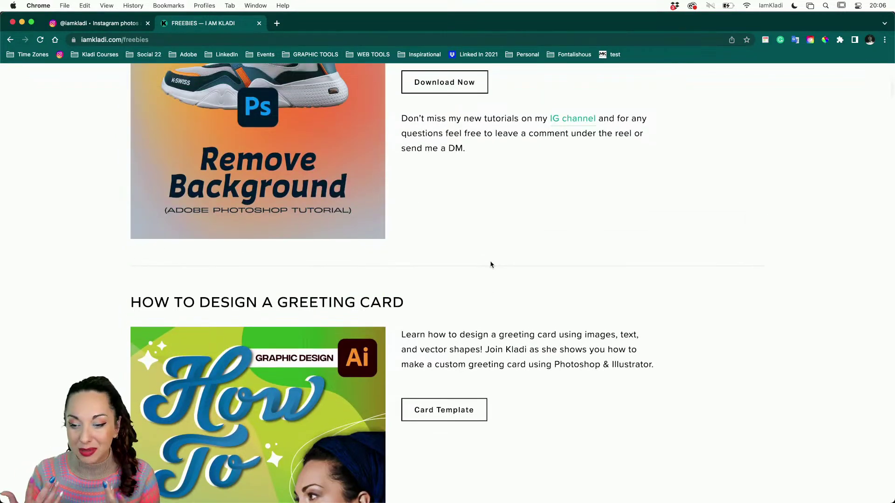
- Open the Adobe MAX conference website, max.adobe.com, in a new browser tab
click(277, 24)
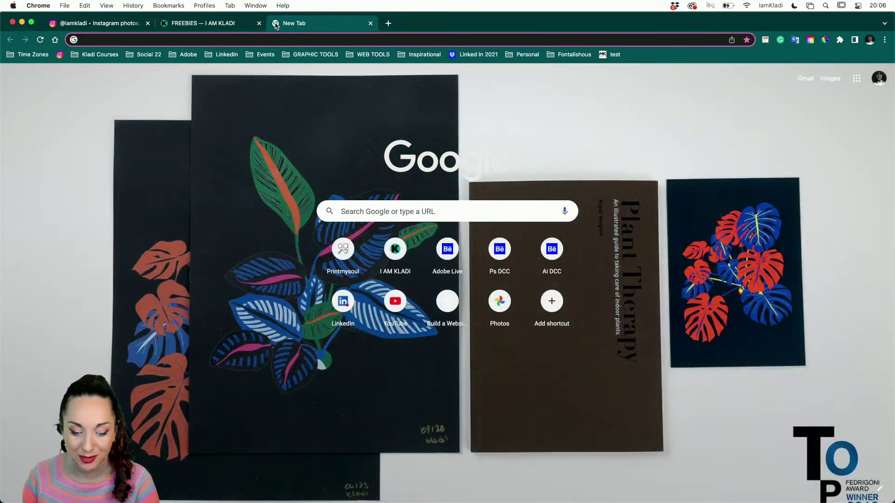
text(max.adobe.com)
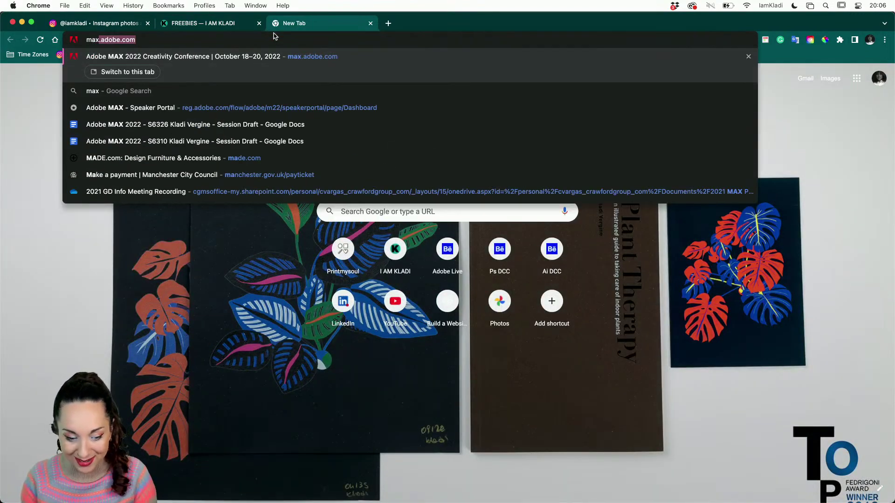
key(Return)
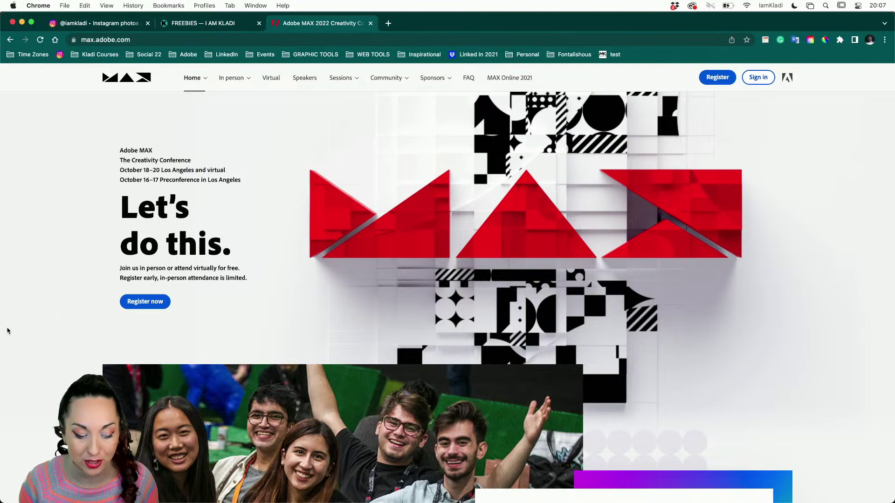
- Open the Adobe MAX speakers list, find the Studio Printmysoul designer and display that speaker's profile details
click(307, 82)
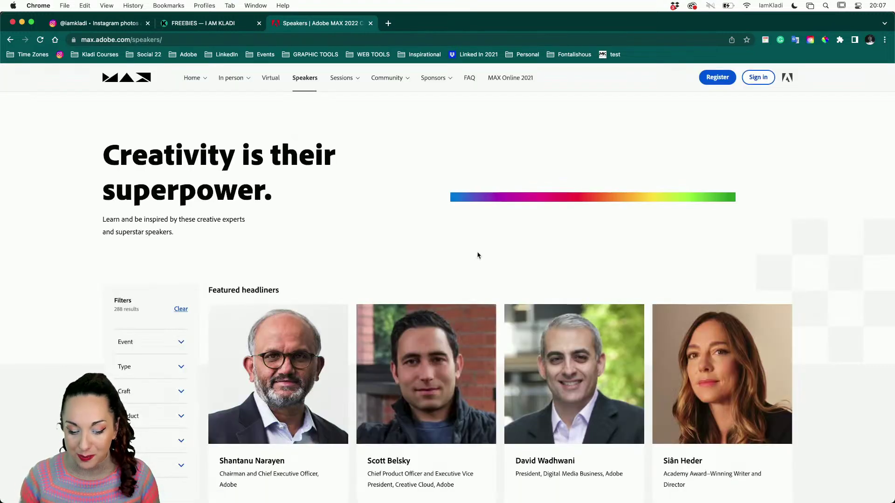
scroll(477, 254, down, 5)
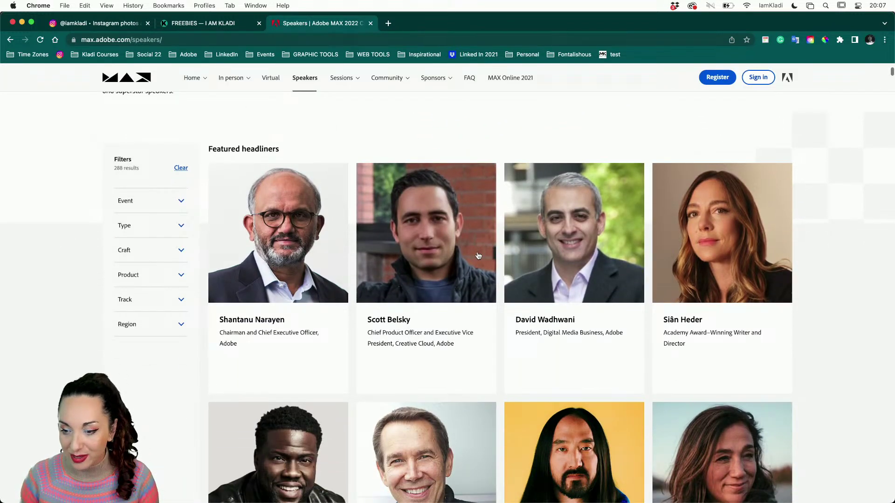
scroll(477, 255, down, 5)
scroll(478, 255, down, 12)
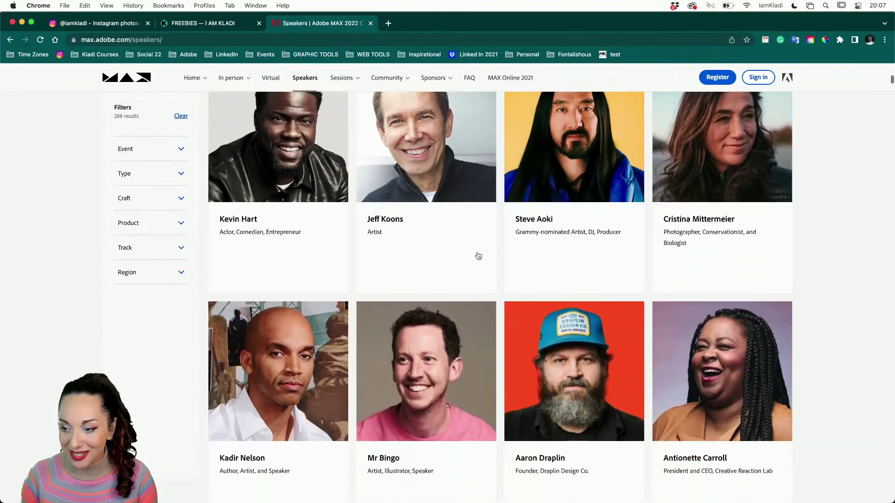
scroll(478, 256, down, 3)
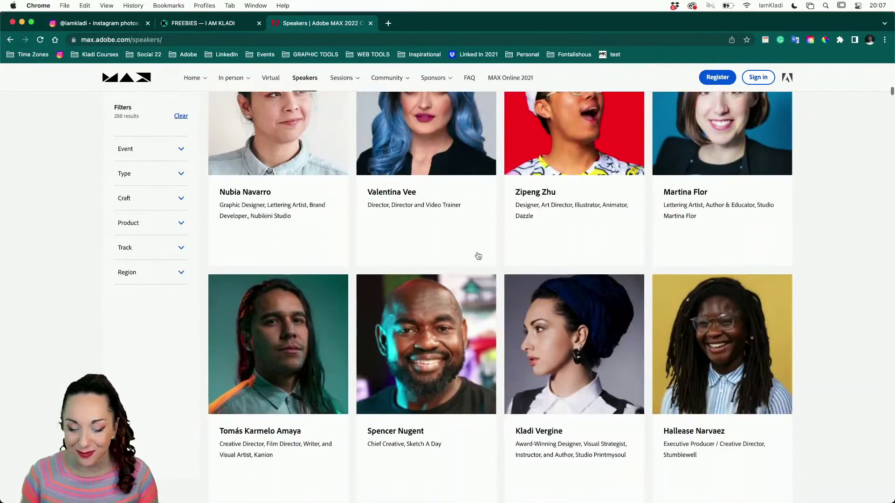
click(589, 363)
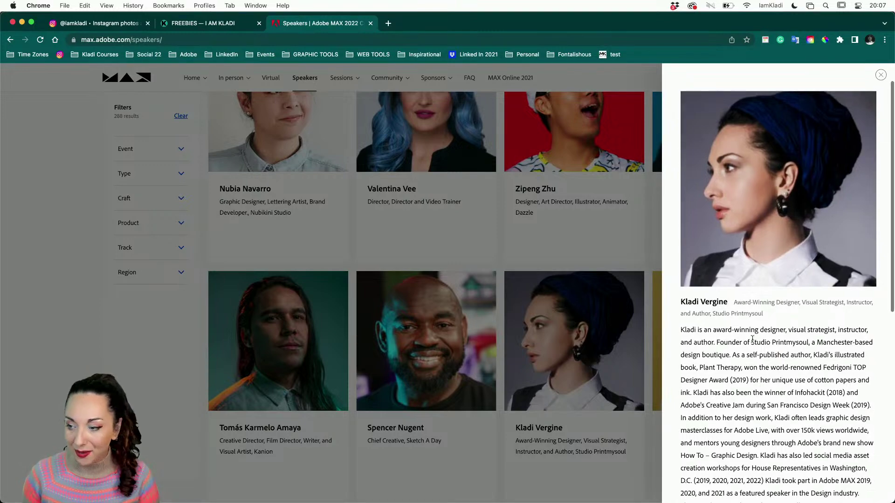
- Read the rest of the speaker's biography down to the session list and switch to Adobe Illustrator
scroll(751, 340, down, 8)
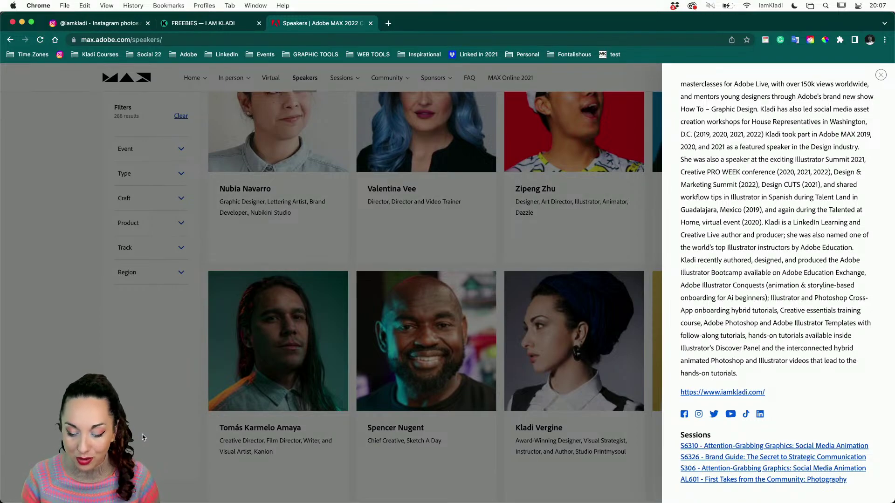
key(ctrl+Up)
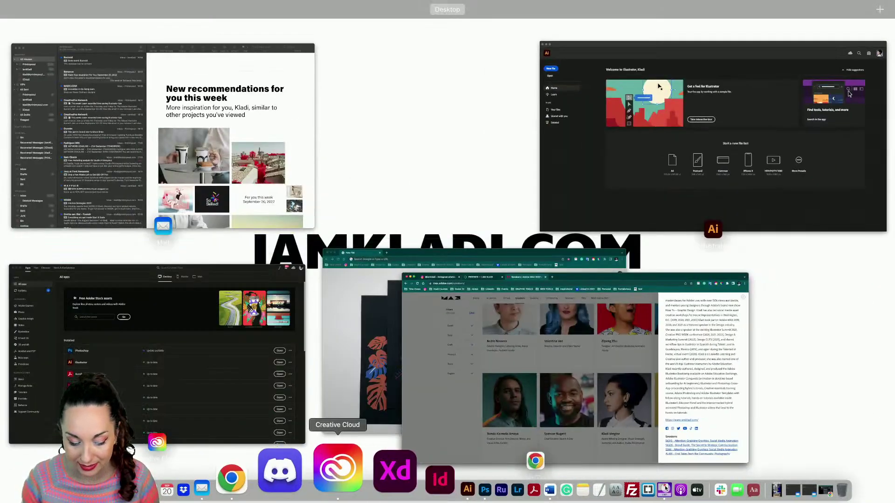
click(412, 468)
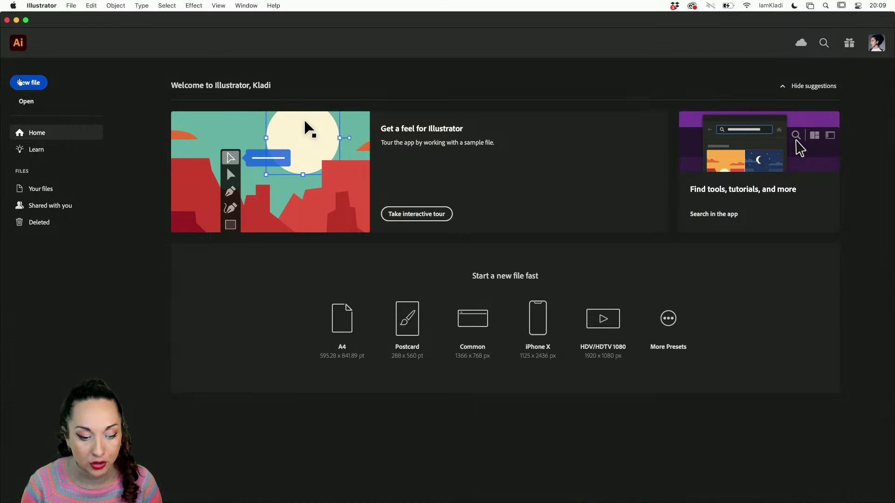
- Start a new document and review the Print presets' size, color mode and raster effects settings
click(19, 82)
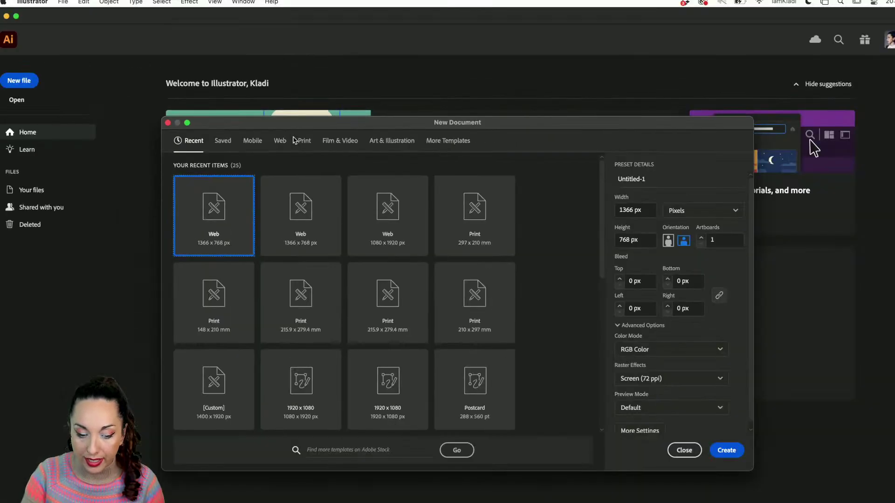
click(303, 146)
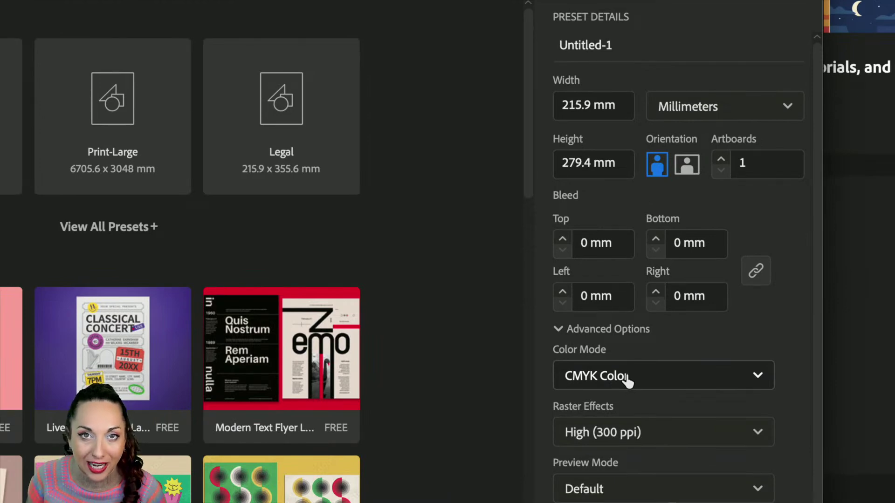
scroll(626, 380, down, 1)
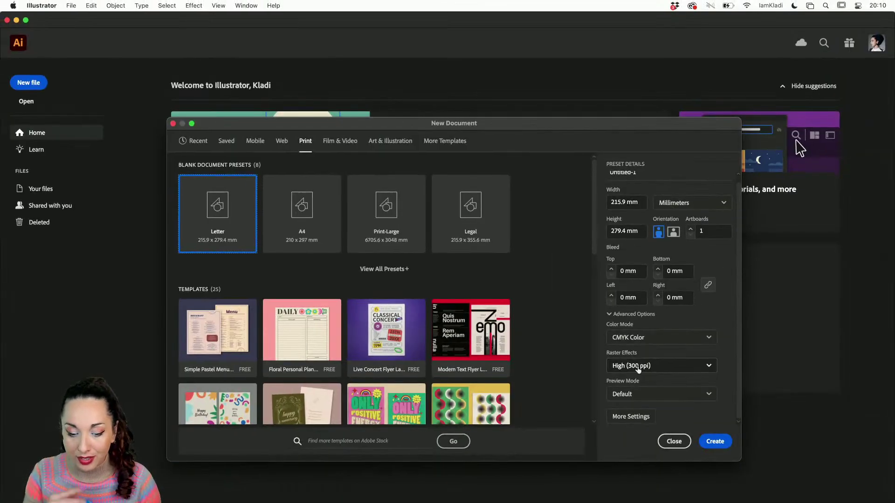
- Choose the Web presets for the new document and set its raster effects to Medium (150 ppi)
click(281, 141)
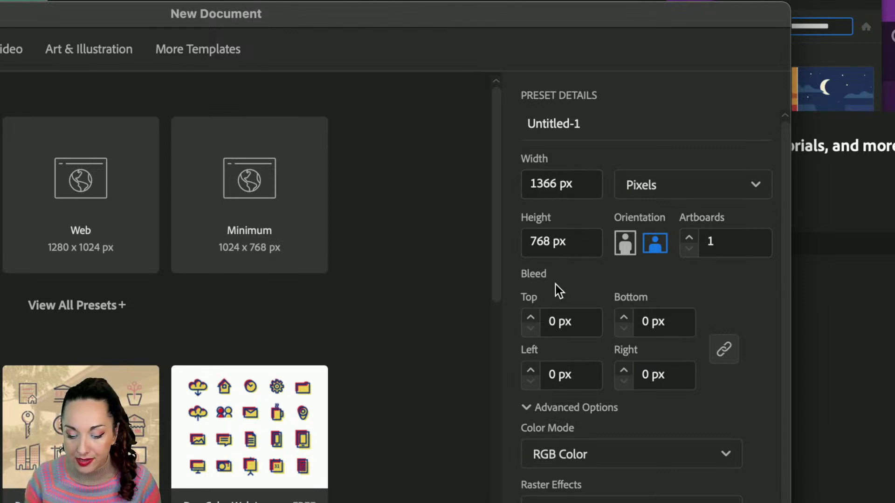
scroll(556, 285, down, 1)
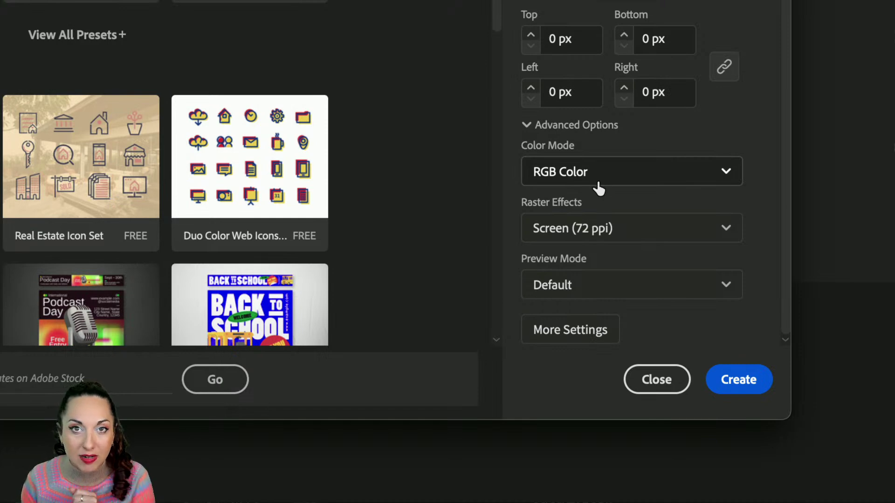
click(580, 229)
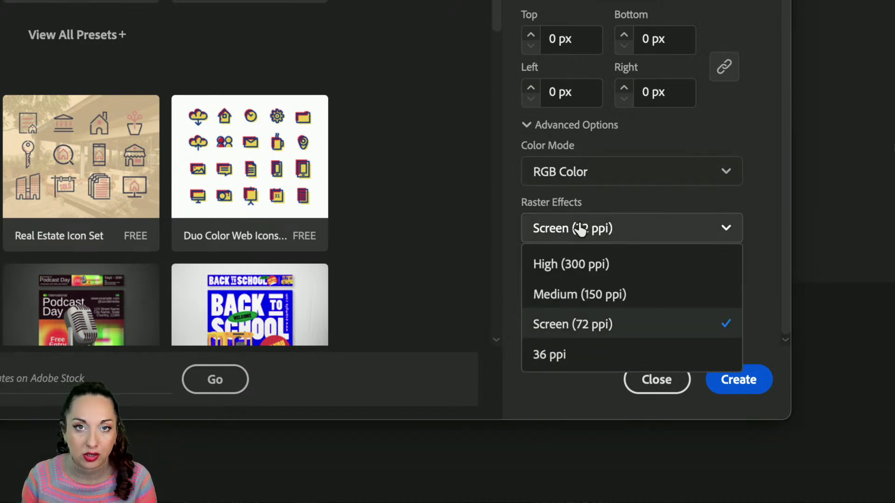
click(573, 294)
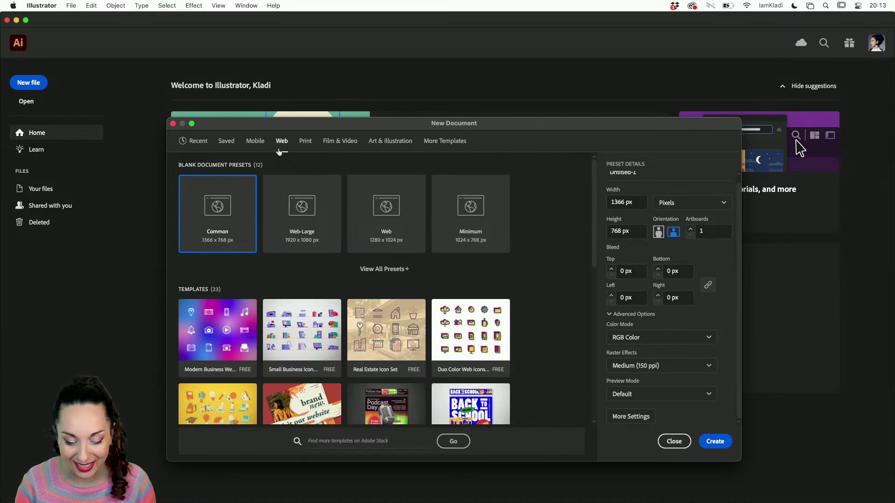
- Set the new document's width and height to 800 px each and create it
scroll(679, 206, up, 1)
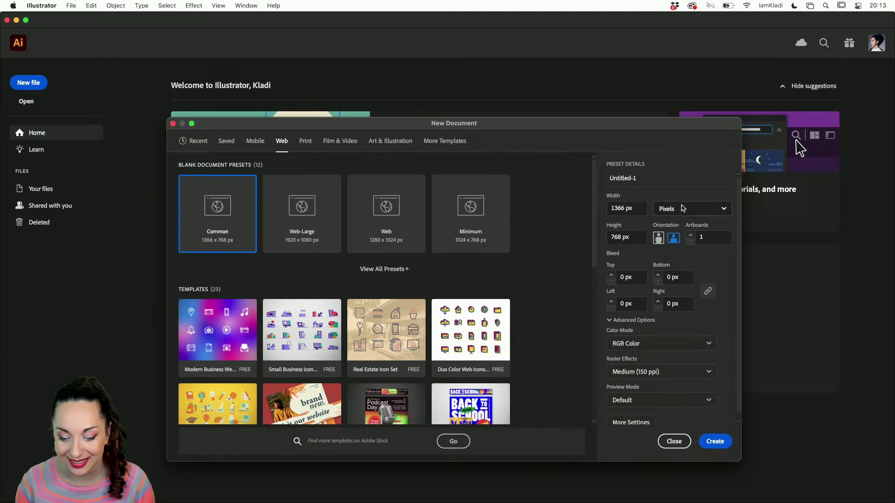
click(616, 210)
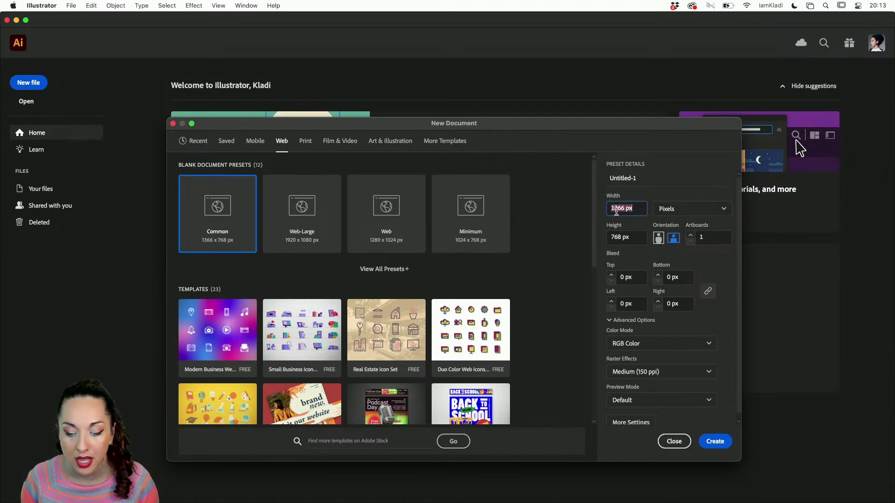
double_click(617, 210)
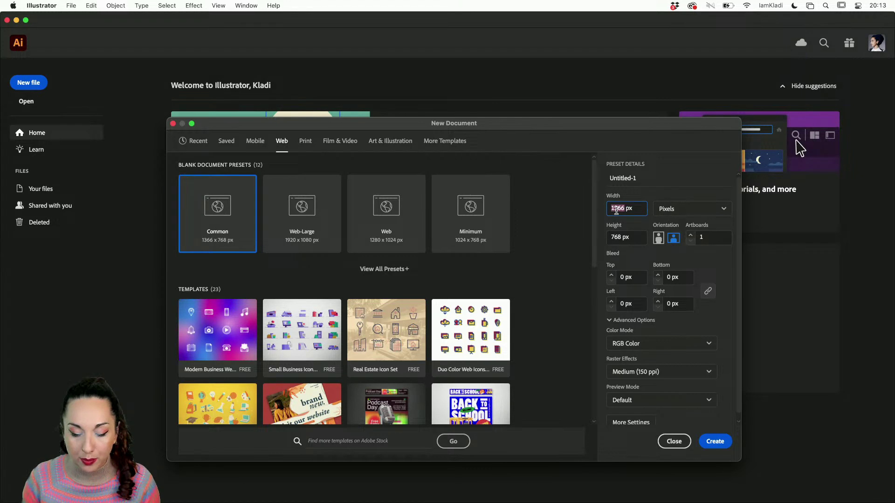
text(800)
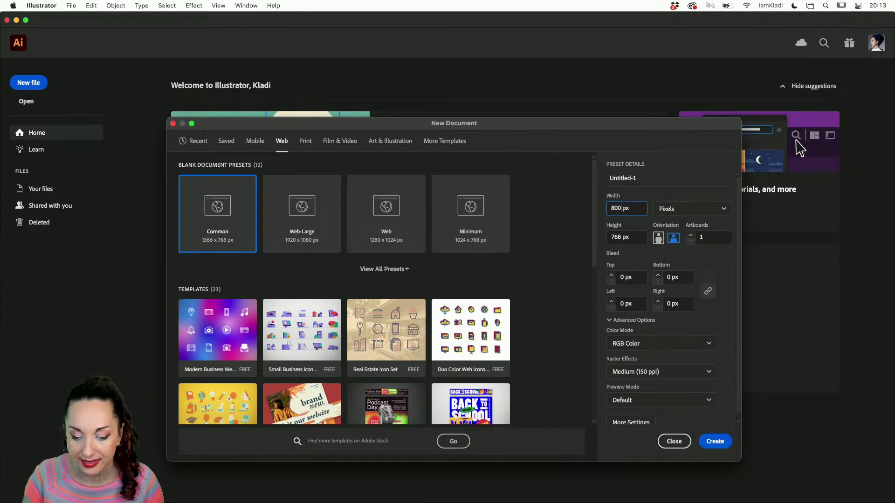
click(614, 239)
double_click(613, 236)
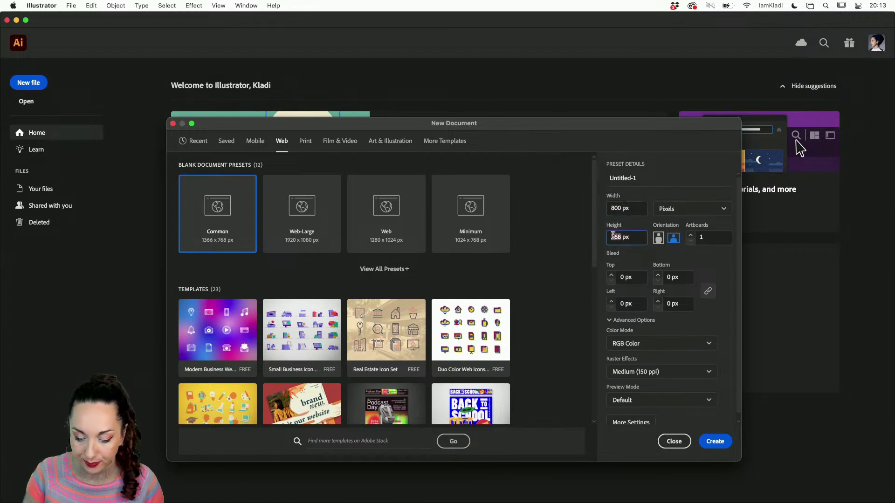
text(800)
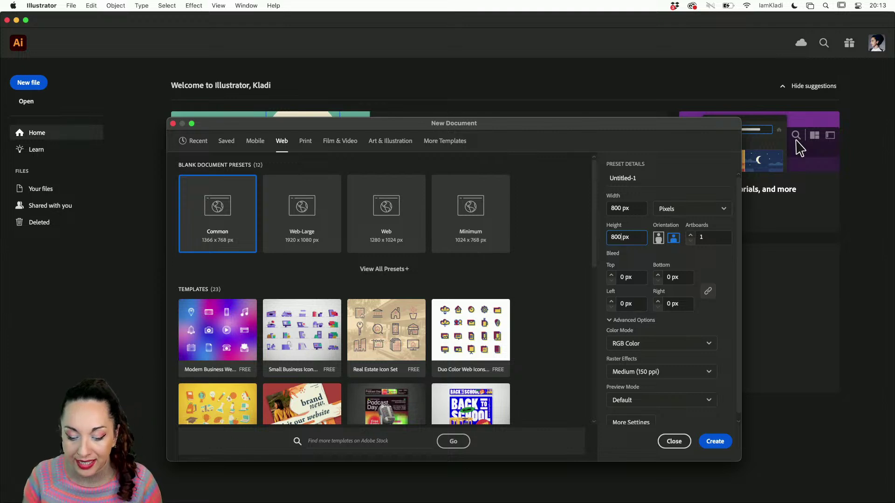
click(711, 446)
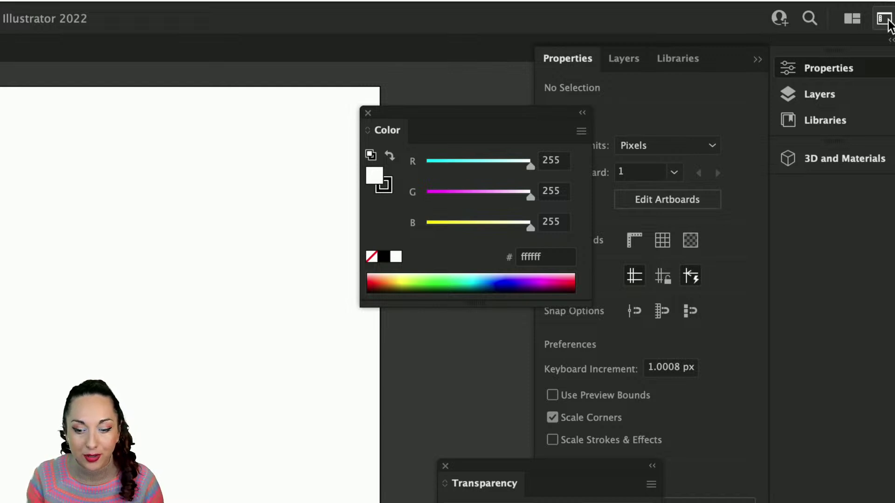
- Switch to the Essentials workspace and reset it to its default layout
click(884, 19)
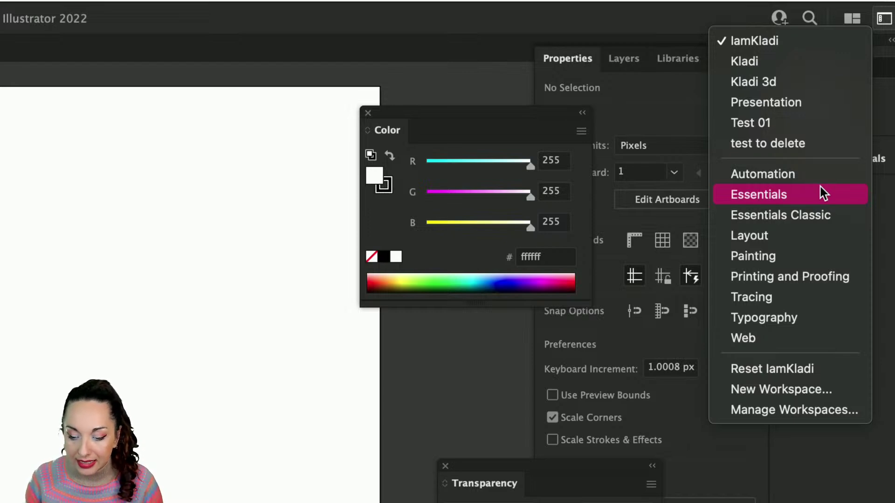
click(813, 42)
click(883, 19)
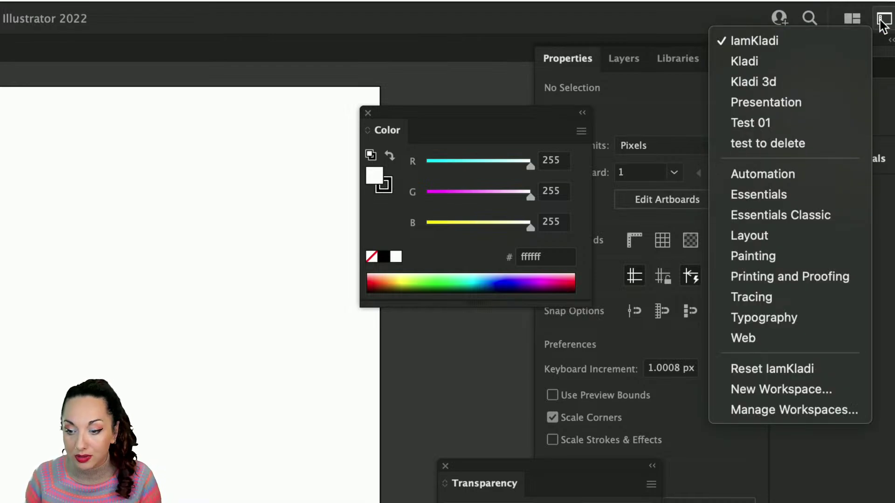
click(791, 201)
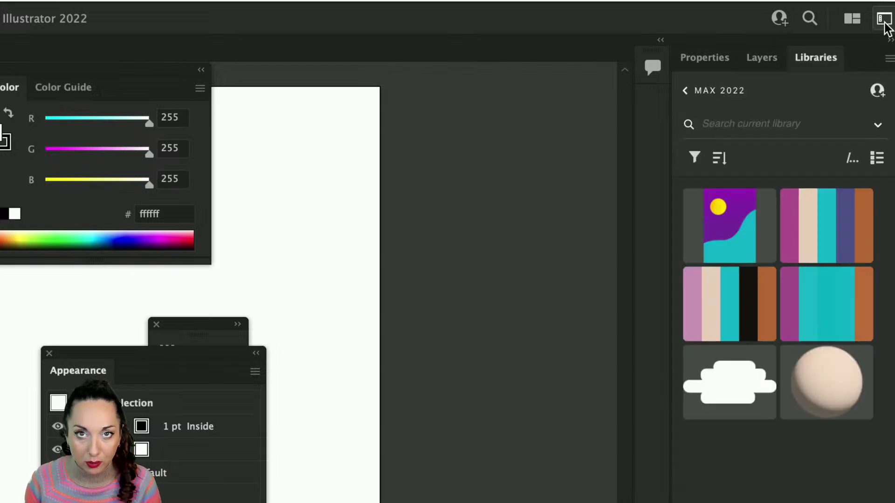
click(884, 19)
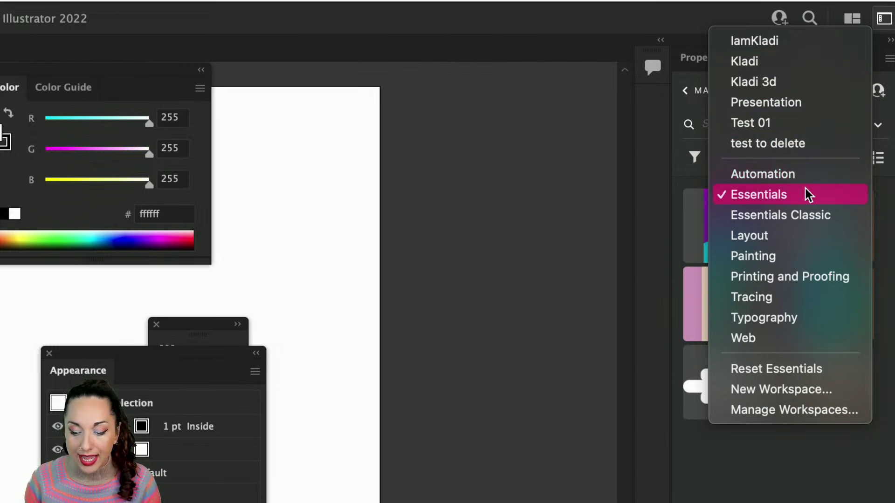
click(831, 376)
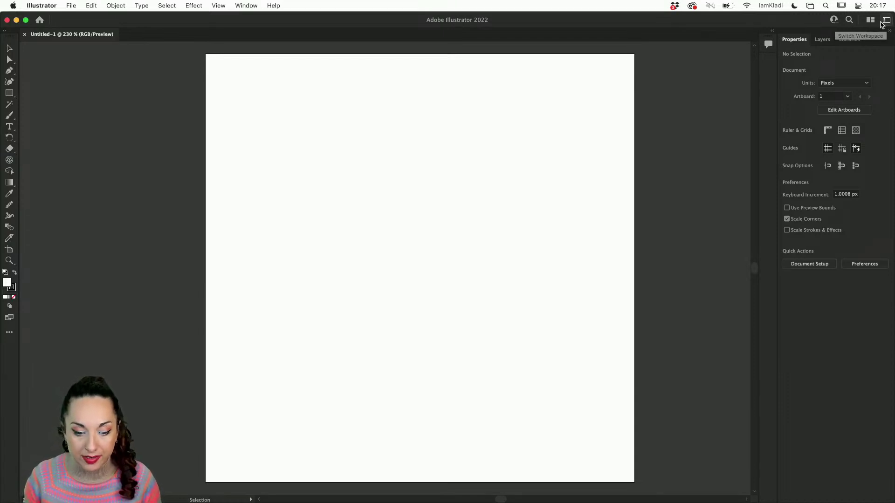
click(246, 6)
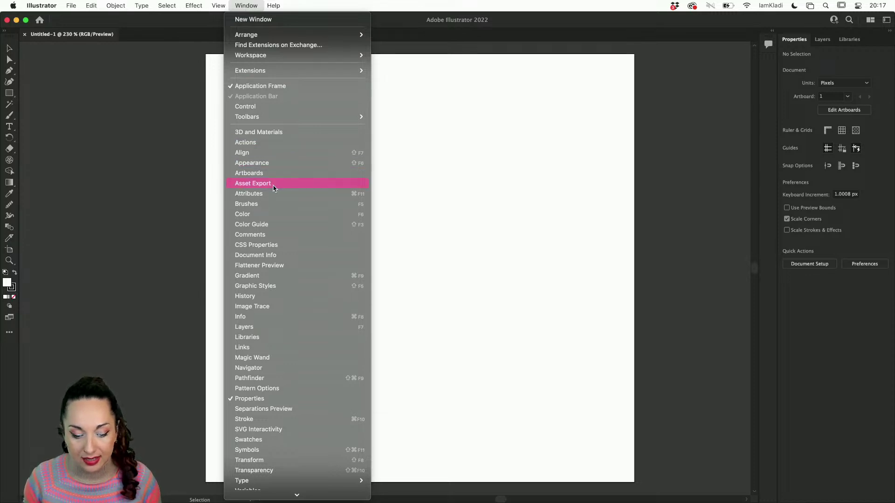
click(269, 142)
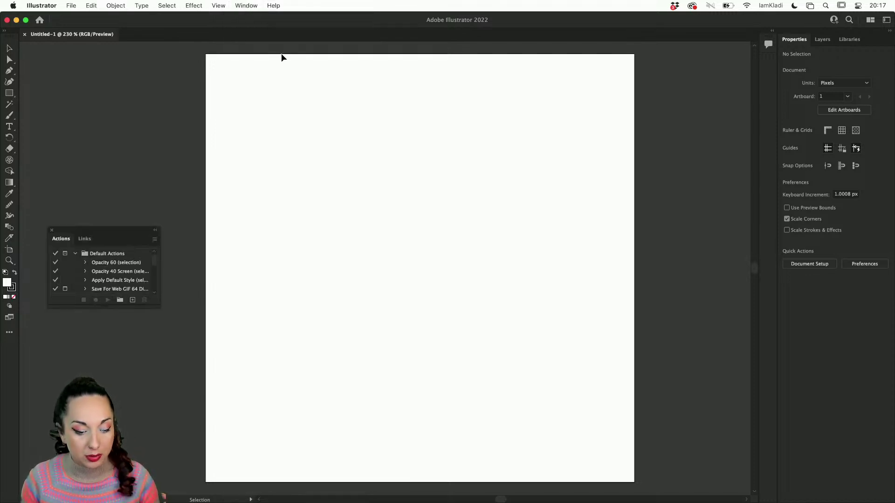
click(53, 231)
- Show the 3D and Materials and Appearance panels, and move Appearance clear of the 3D panel near the artboard's upper right
click(247, 6)
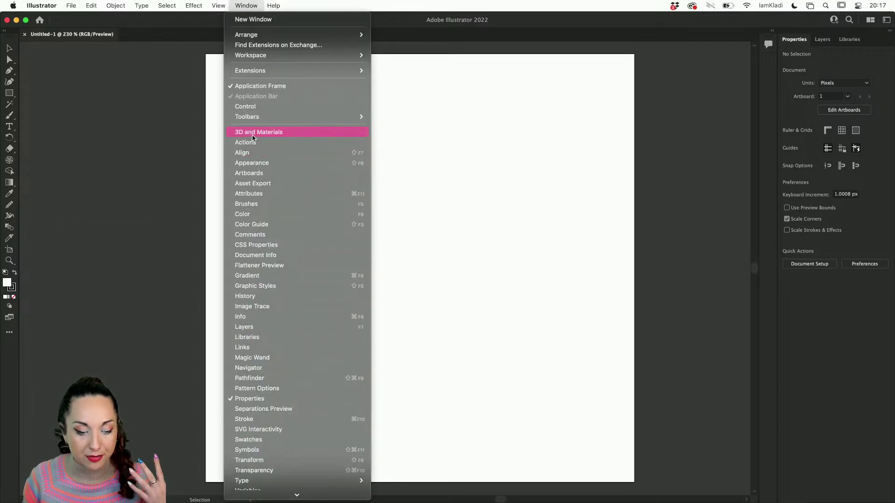
key(Escape)
click(251, 6)
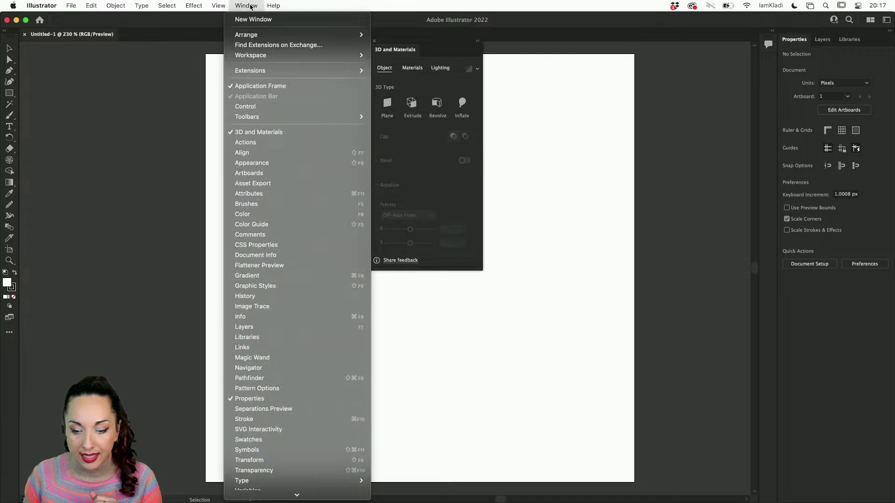
click(252, 163)
drag(388, 164, 561, 129)
- Detach the Properties panel from its dock to float over the artboard's left edge, and bring Libraries forward in the dock beside Layers
click(239, 6)
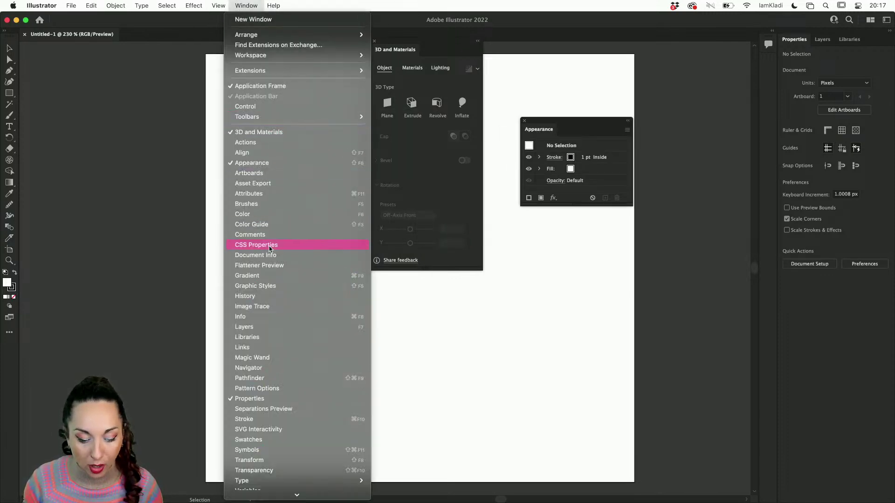
click(249, 328)
click(246, 5)
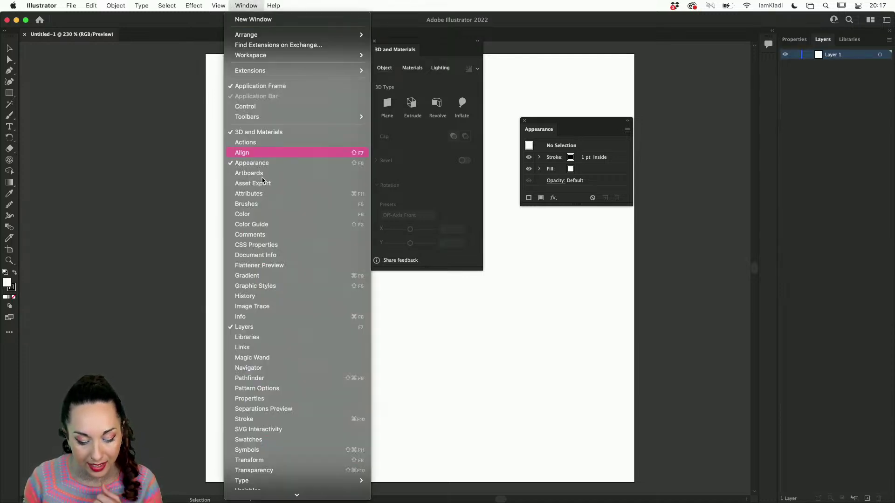
click(255, 399)
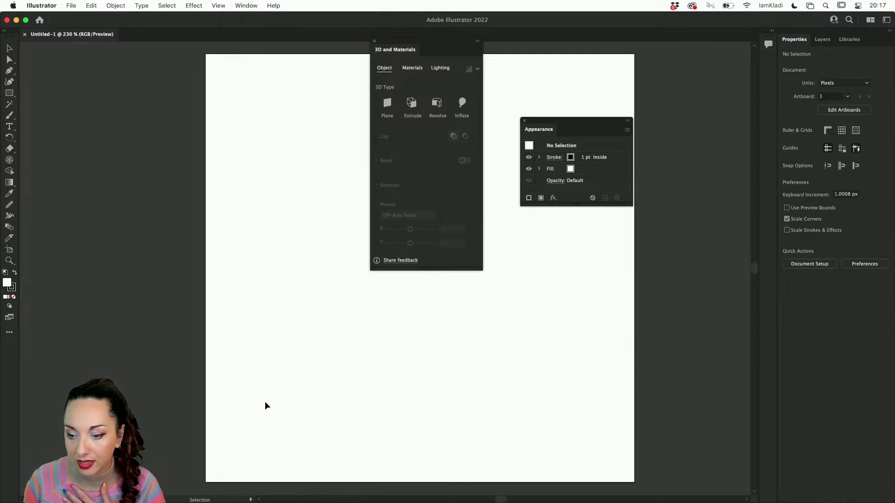
drag(795, 39, 205, 143)
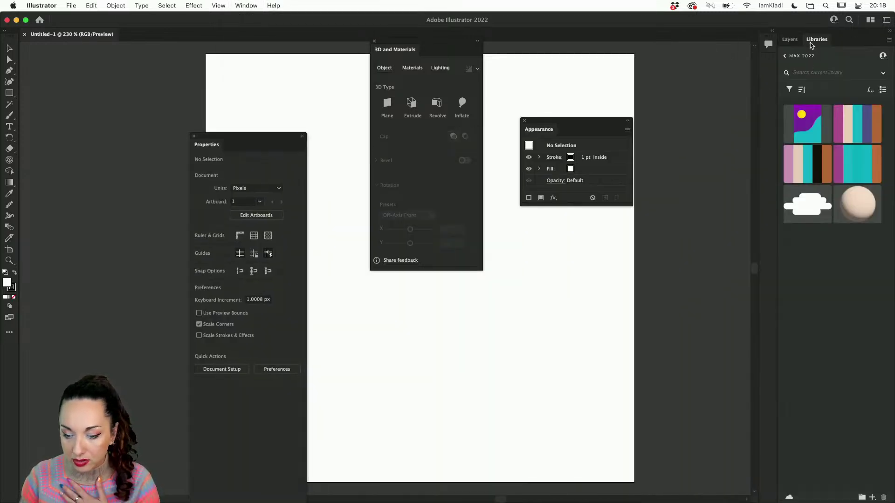
click(789, 39)
click(819, 43)
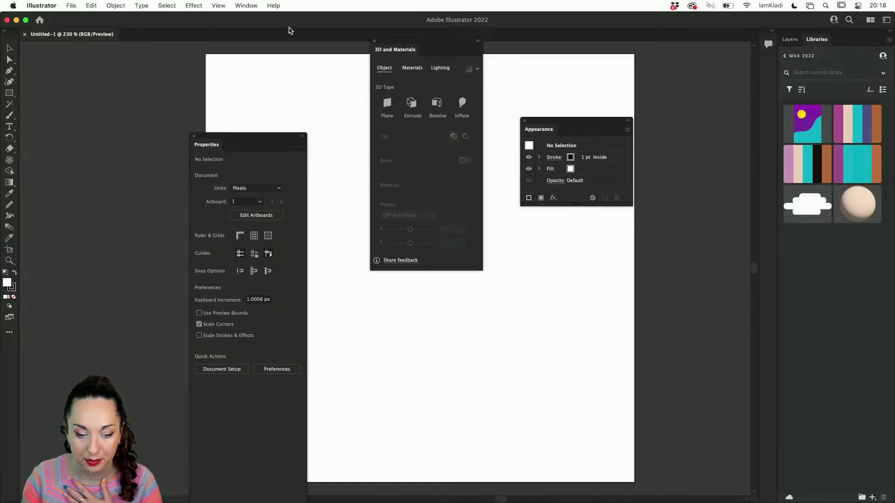
- Show the Transparency and Align panels, and move the Align group beside the floating Properties panel
click(251, 7)
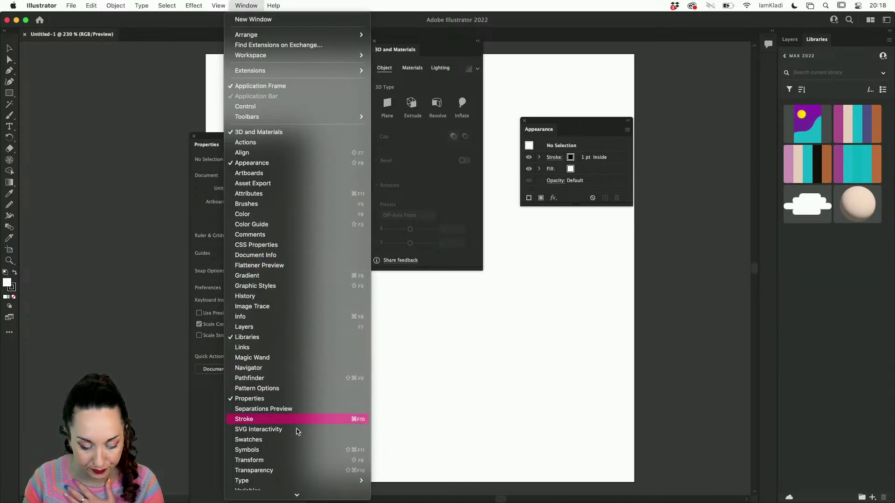
click(292, 470)
click(246, 5)
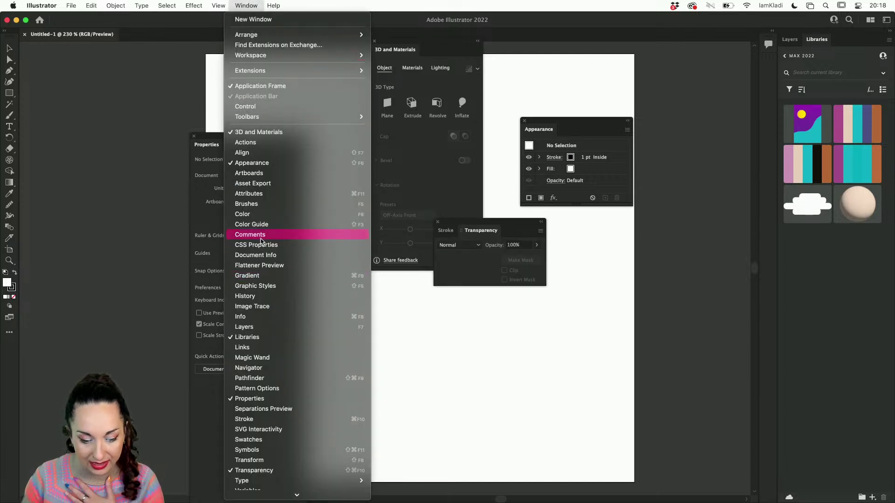
click(253, 153)
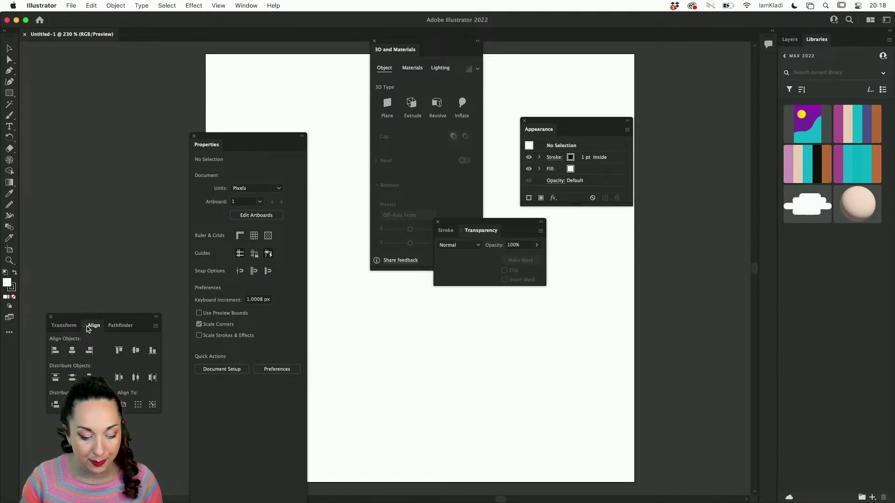
drag(93, 330, 370, 310)
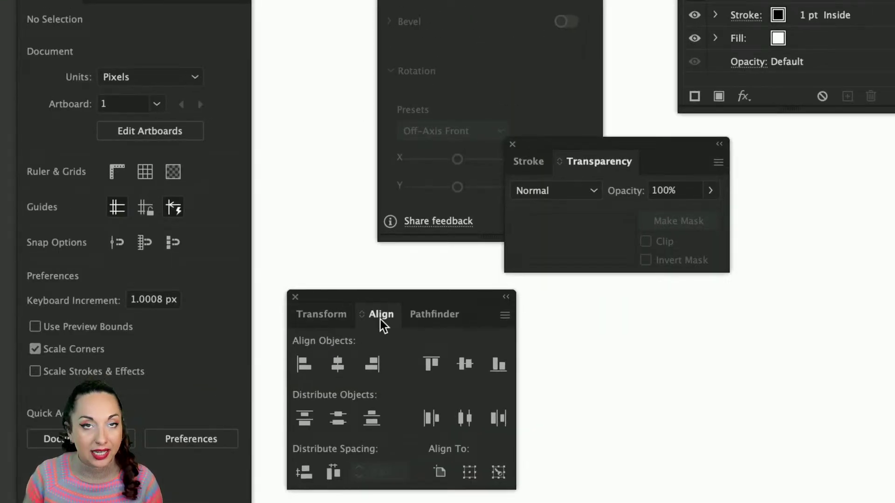
- Separate the Transform and Pathfinder panels from the Align group and close both, leaving Align on its own
click(334, 319)
click(437, 320)
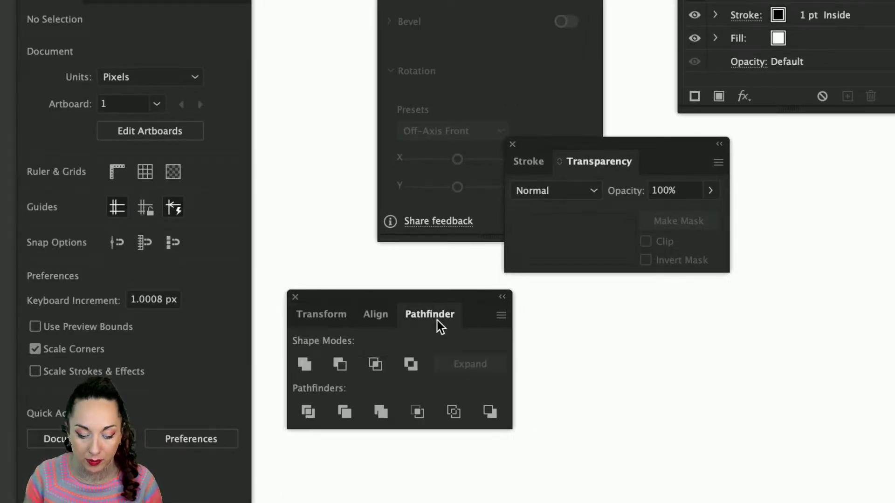
click(333, 317)
drag(333, 317, 302, 194)
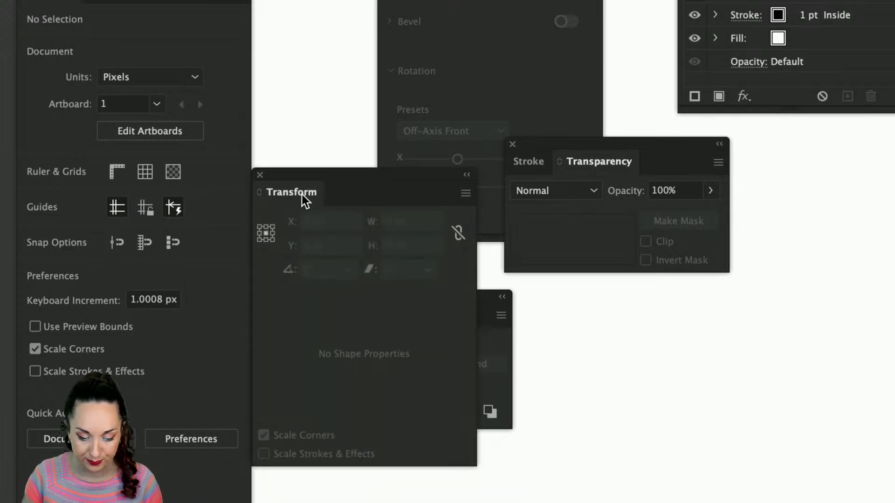
click(260, 175)
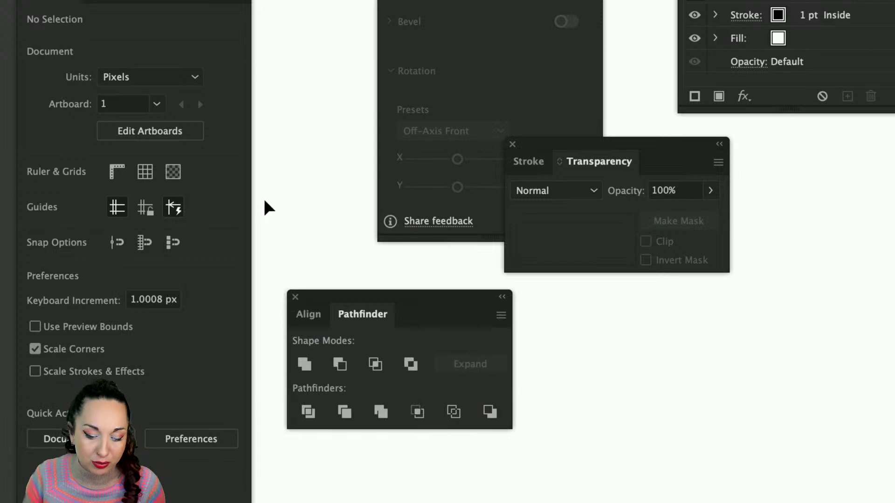
drag(330, 311, 300, 211)
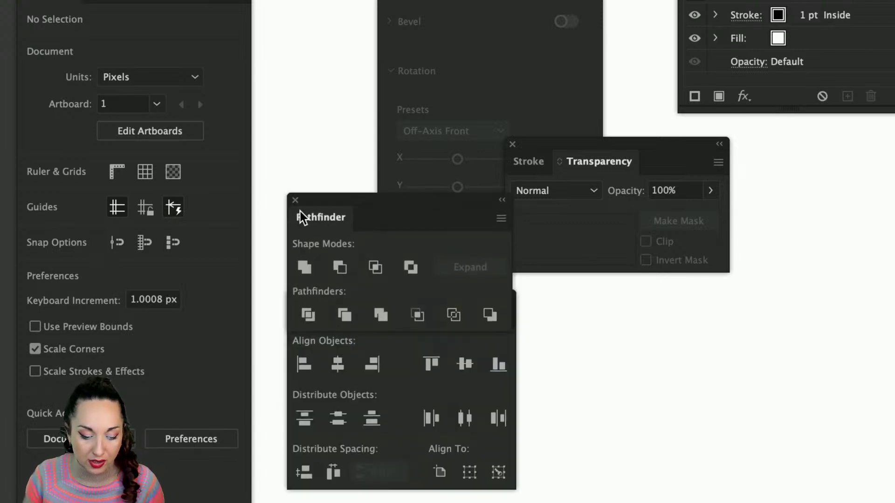
click(295, 198)
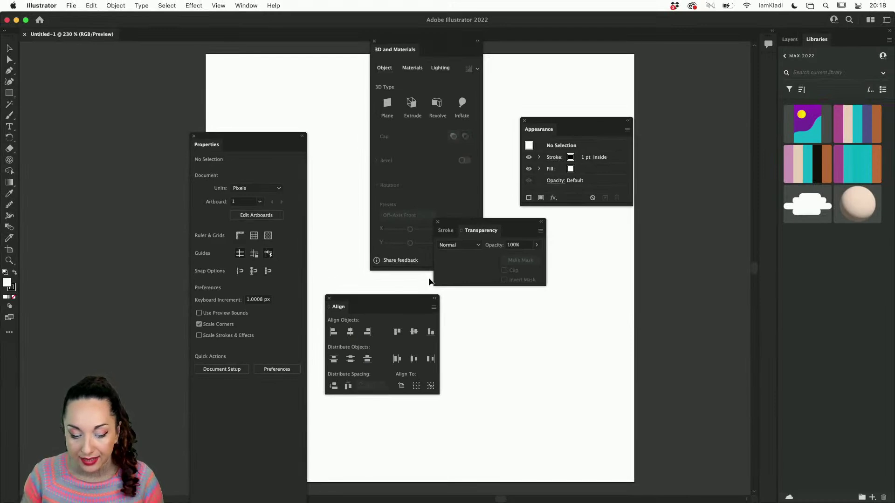
- Dock Align in a new column beside the Libraries dock and group Transparency and Stroke with it
drag(339, 308, 781, 188)
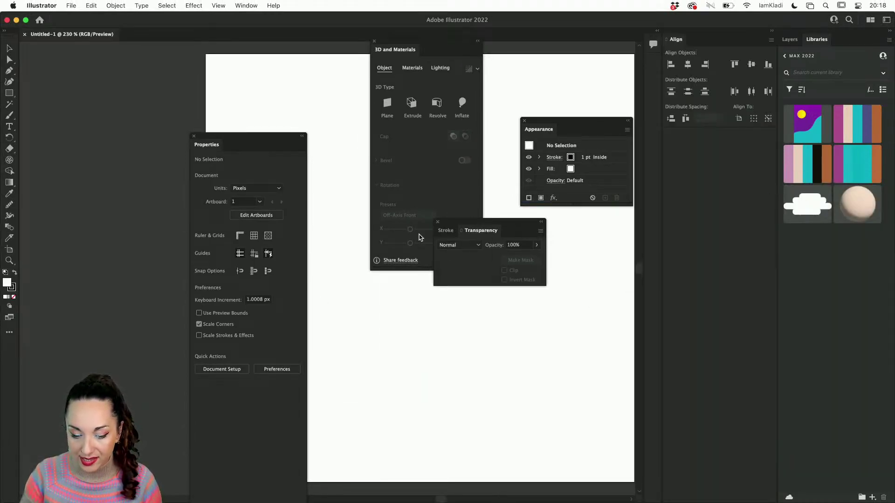
mouse_move(486, 226)
mouse_down()
mouse_move(681, 155)
mouse_move(659, 165)
mouse_up()
drag(604, 40, 687, 42)
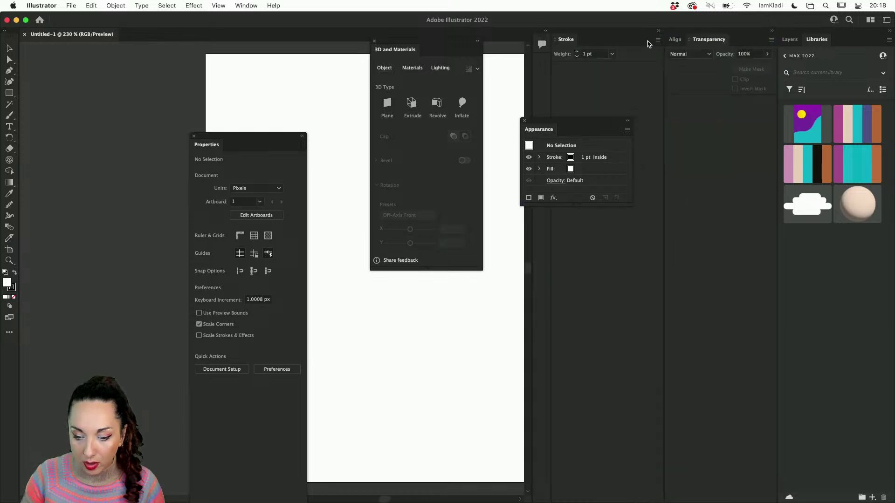
drag(561, 40, 720, 44)
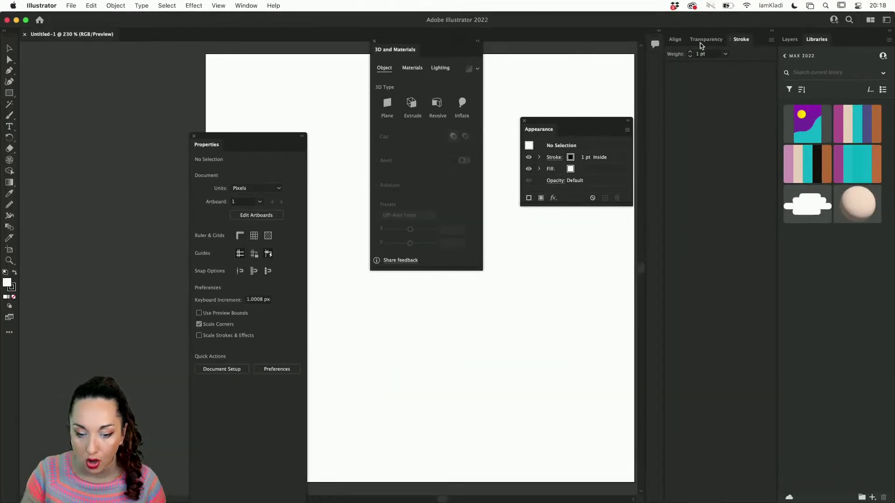
- Dock 3D and Materials below Libraries, group Appearance and Properties between them, and bring Appearance forward
drag(391, 51, 817, 502)
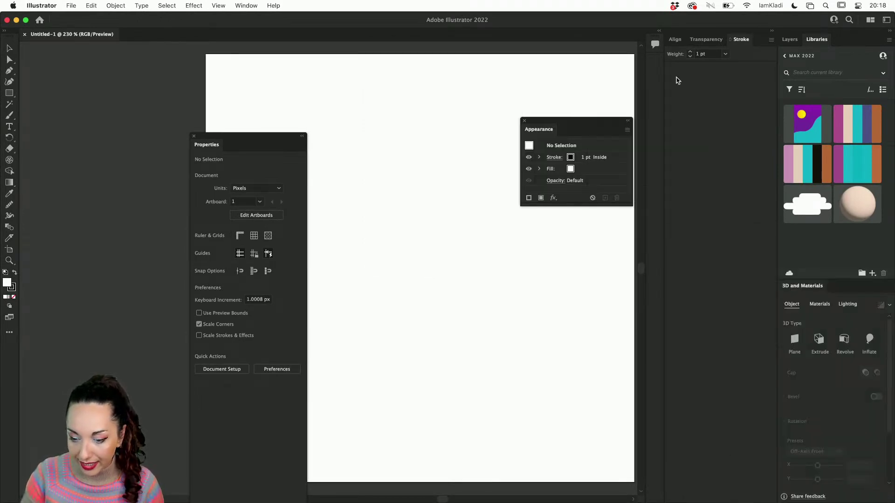
drag(551, 130, 797, 278)
drag(227, 144, 819, 212)
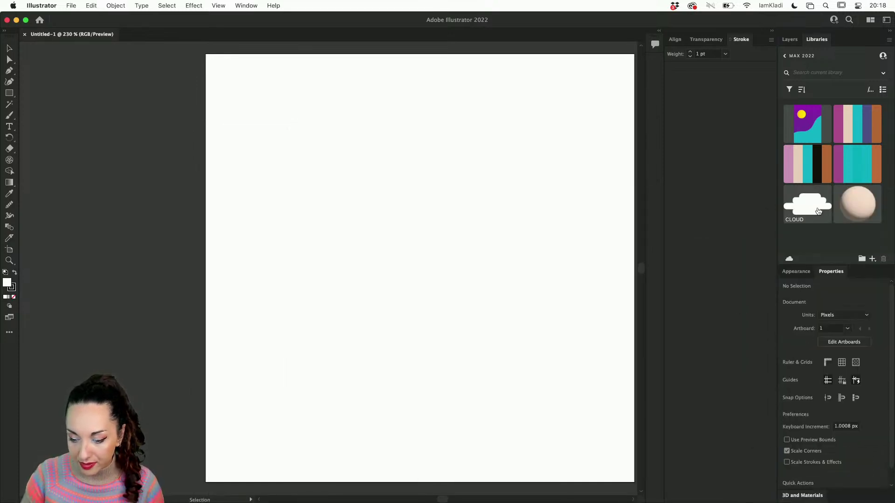
click(799, 274)
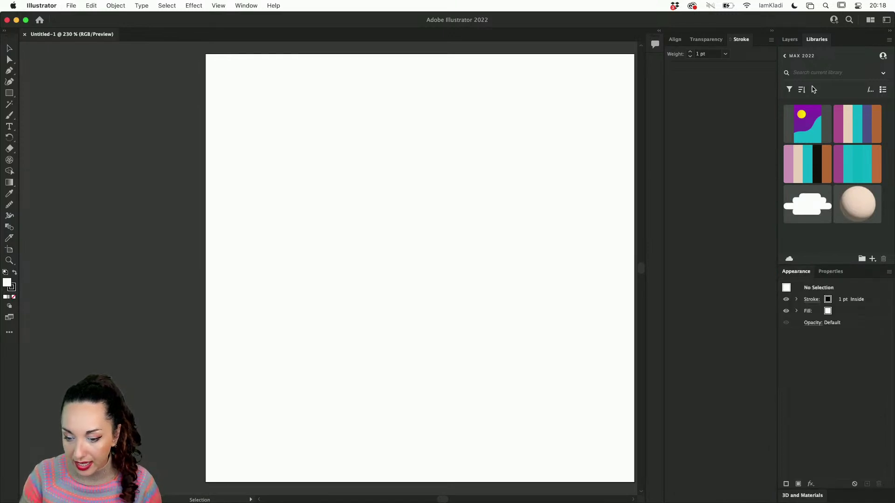
- Move Align into the Appearance and Properties group and Transparency beside Libraries, then detach and close Stroke
drag(675, 41, 854, 277)
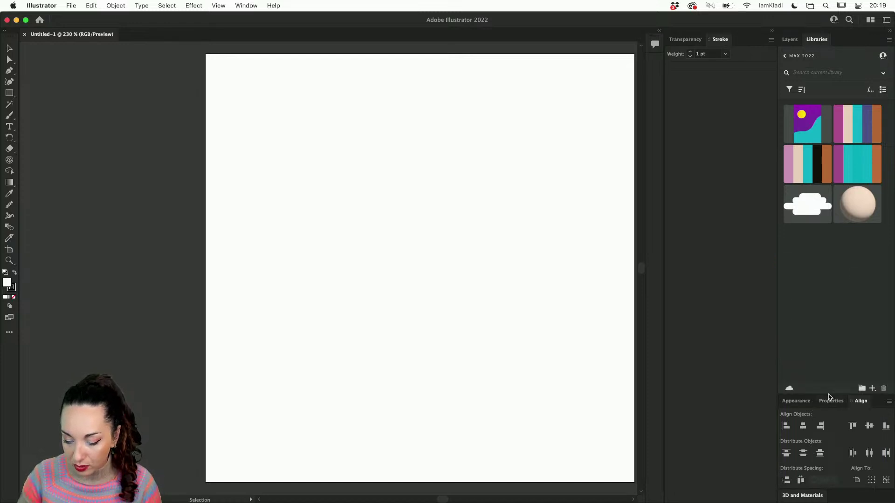
drag(682, 40, 843, 42)
mouse_move(681, 40)
mouse_down()
mouse_move(459, 53)
mouse_move(769, 44)
mouse_move(537, 38)
mouse_up()
click(534, 28)
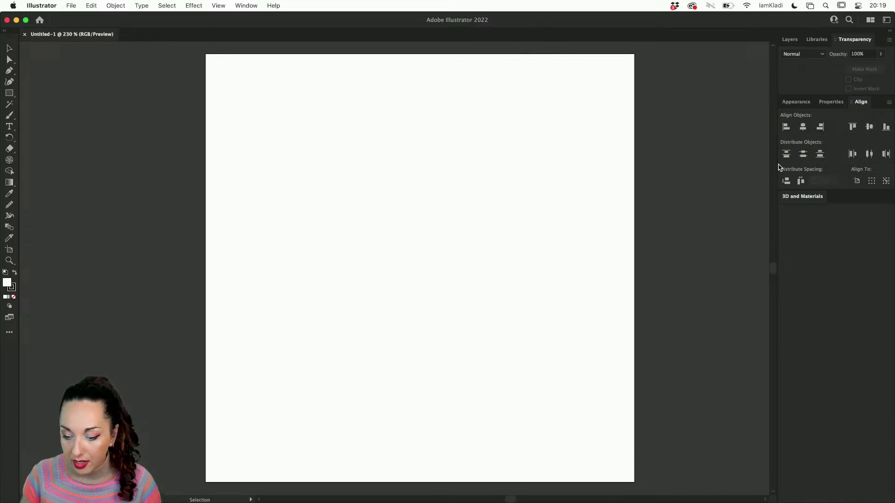
- Review each panel in the two docked groups, leave Transparency and Align in front, and expand 3D and Materials
click(789, 39)
click(815, 40)
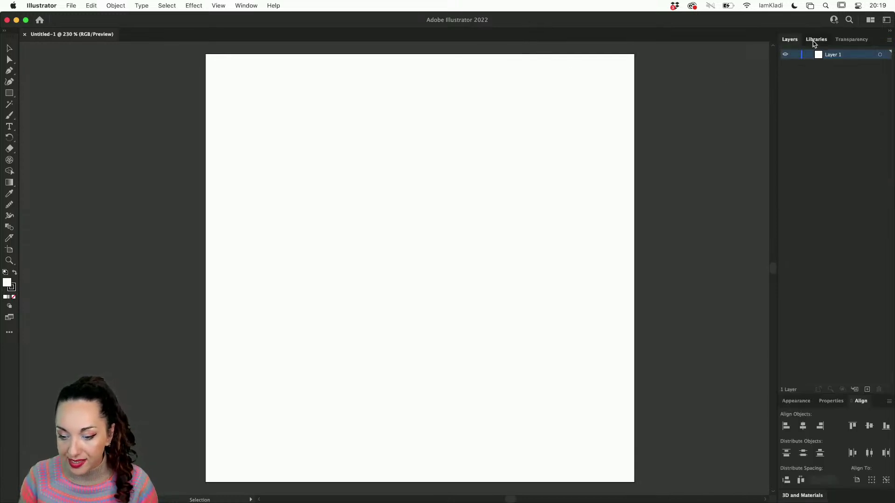
click(790, 39)
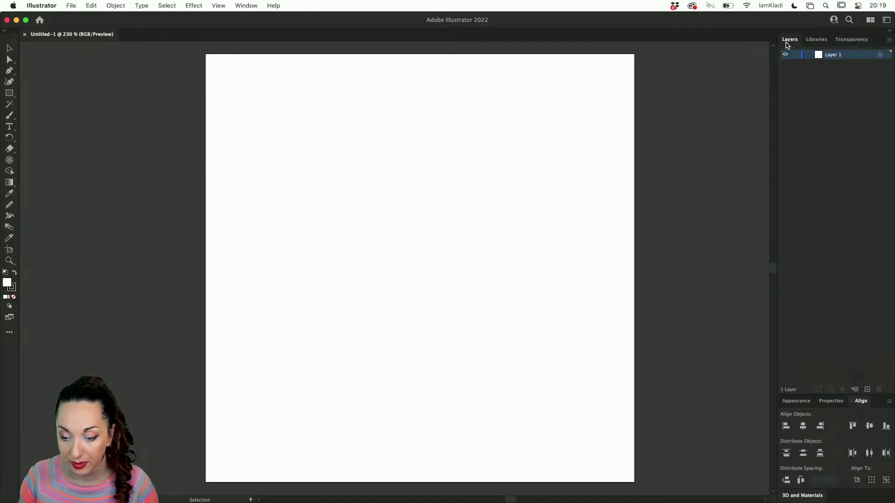
click(816, 40)
click(849, 41)
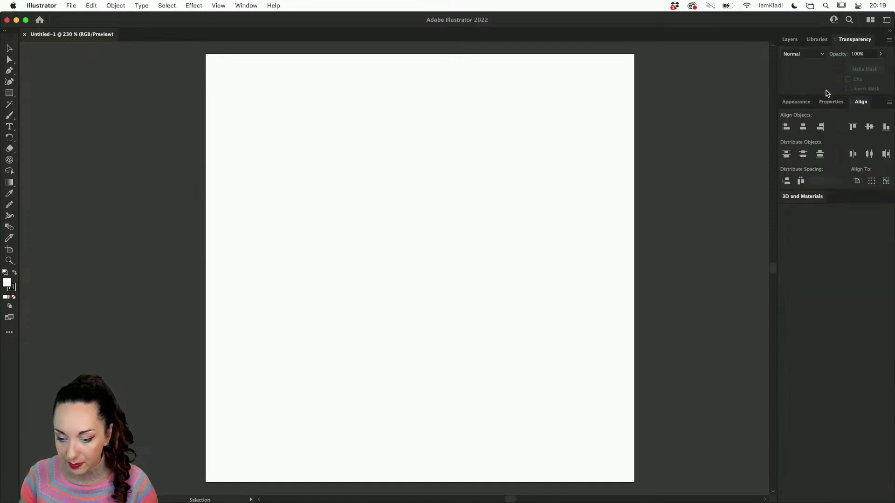
click(797, 103)
click(829, 104)
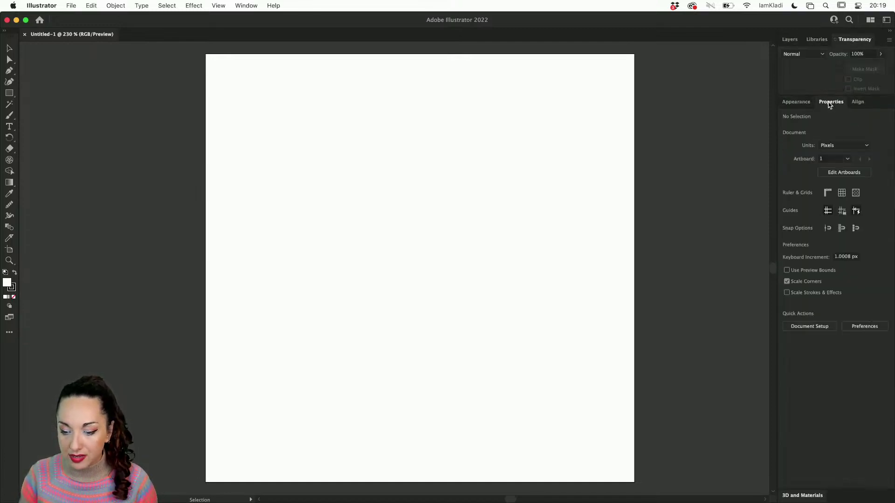
click(866, 106)
click(808, 198)
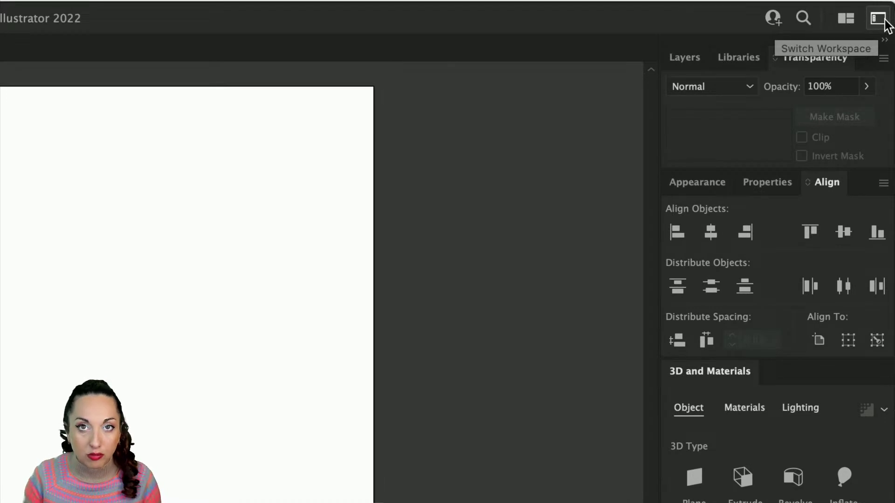
- Save the current panel layout as a new workspace named "THIS IS NEW!"
click(883, 22)
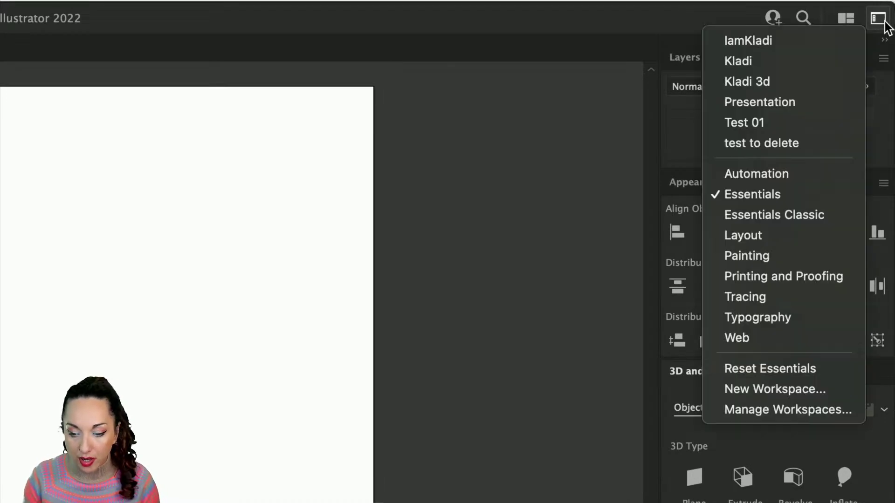
click(818, 390)
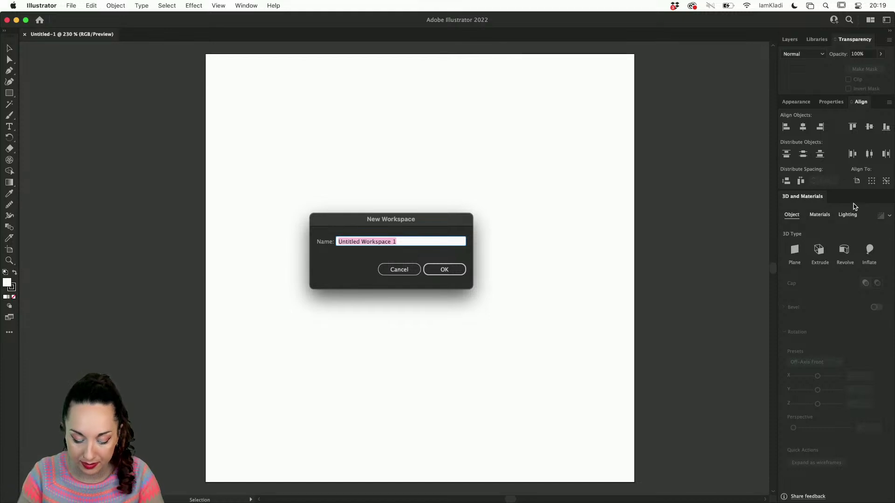
text(THIS IS NEW)
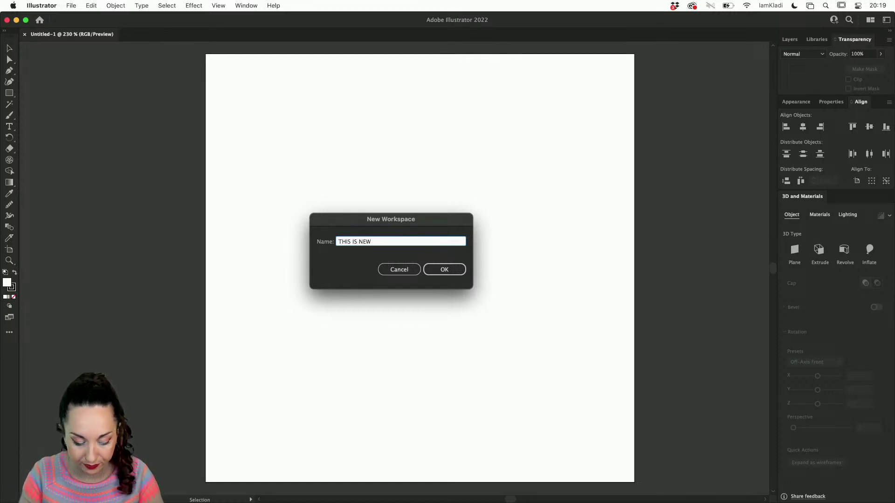
click(461, 273)
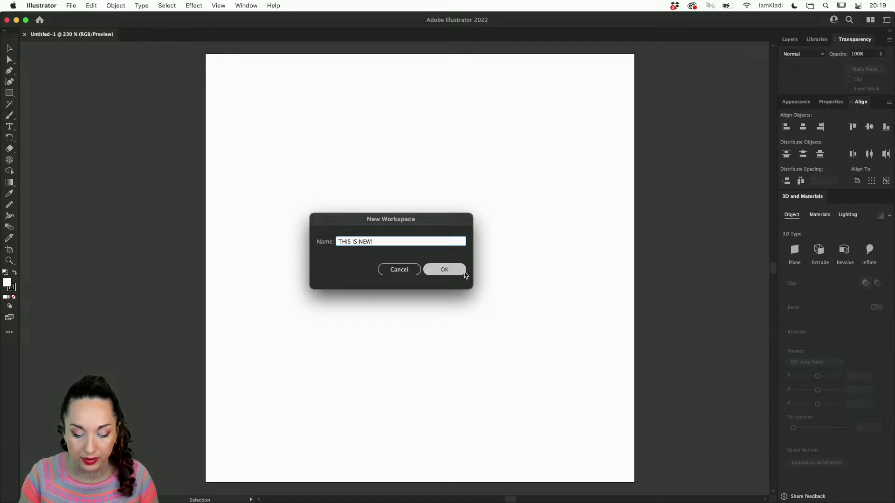
- Delete the saved workspaces "test to delete" and "Test 01"
click(886, 21)
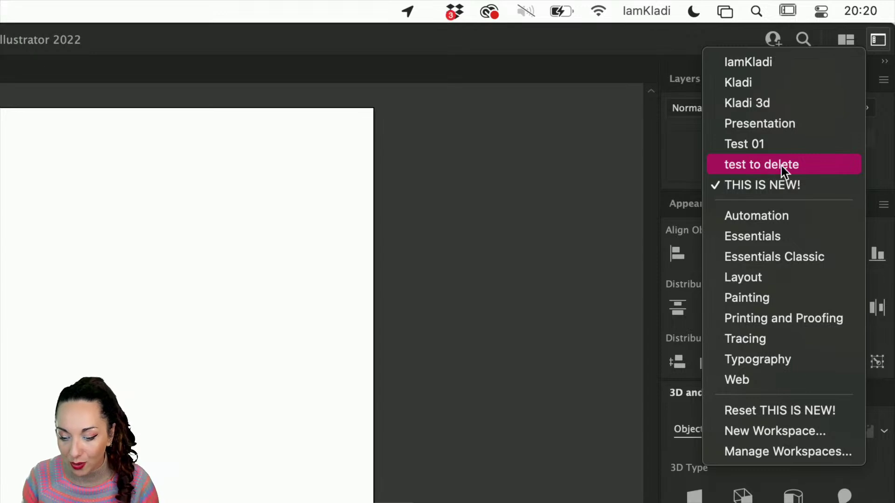
click(758, 457)
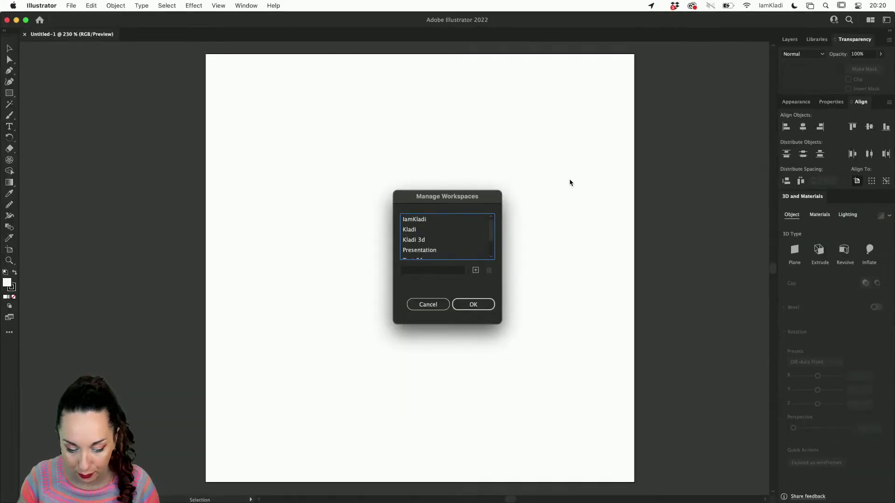
scroll(475, 243, down, 2)
click(445, 247)
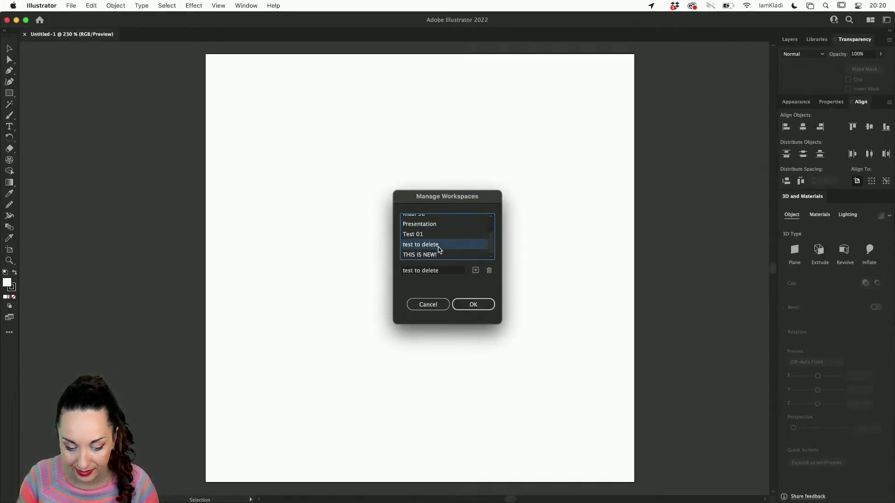
click(489, 271)
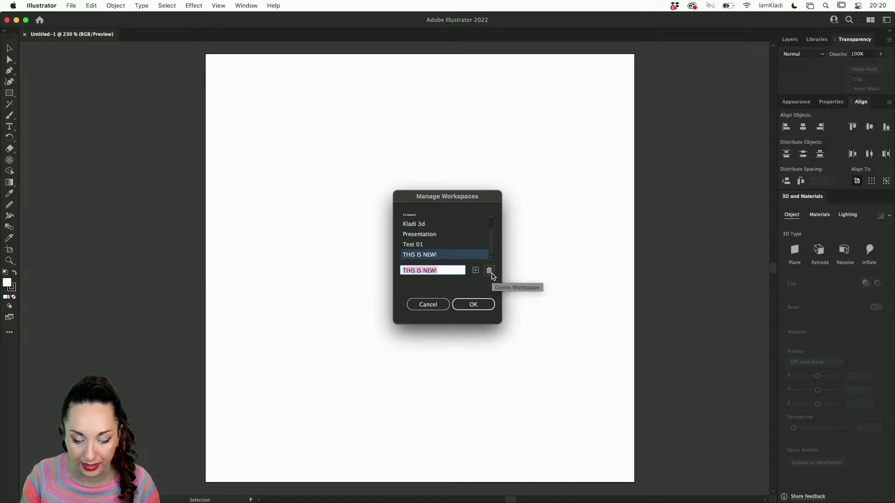
click(428, 245)
click(488, 273)
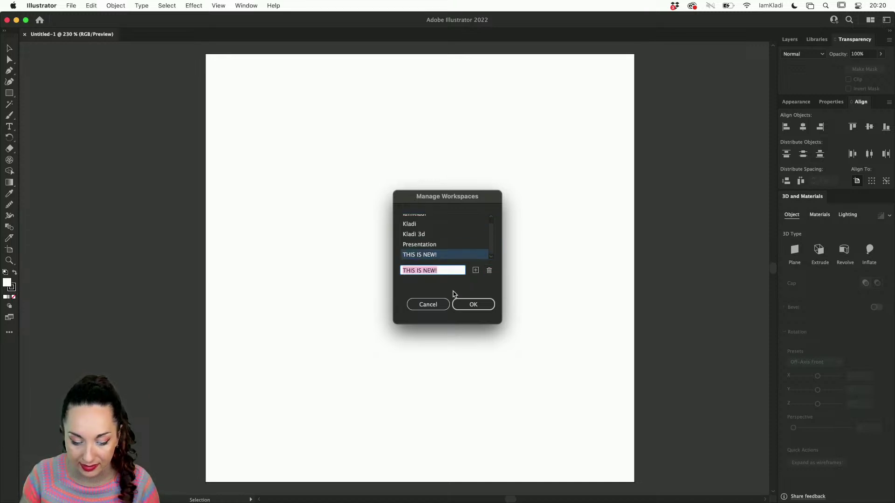
click(466, 308)
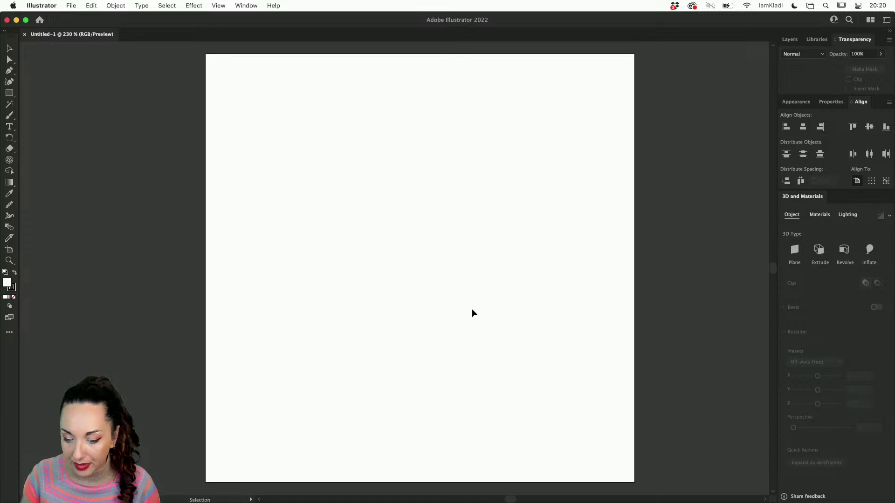
- Float the Transparency, Layers and Appearance panels away from the dock, then reset the THIS IS NEW! workspace
drag(856, 40, 441, 87)
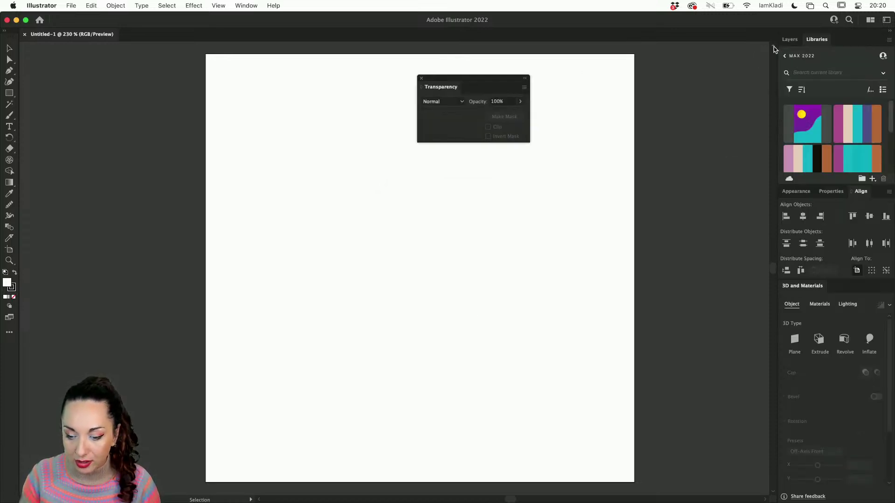
drag(790, 39, 286, 229)
drag(796, 191, 166, 116)
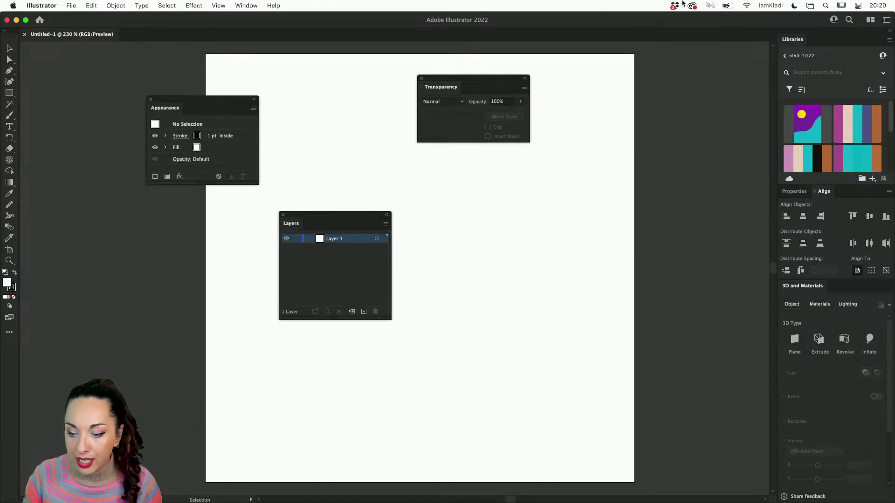
click(886, 22)
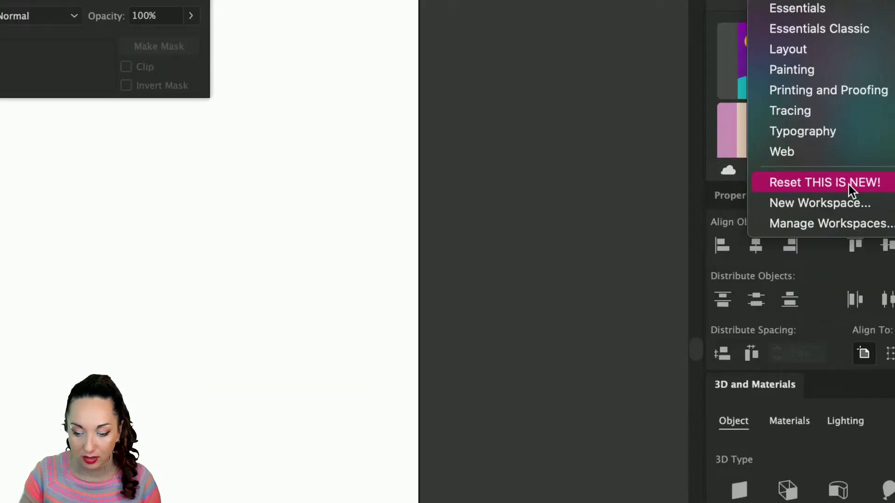
click(848, 185)
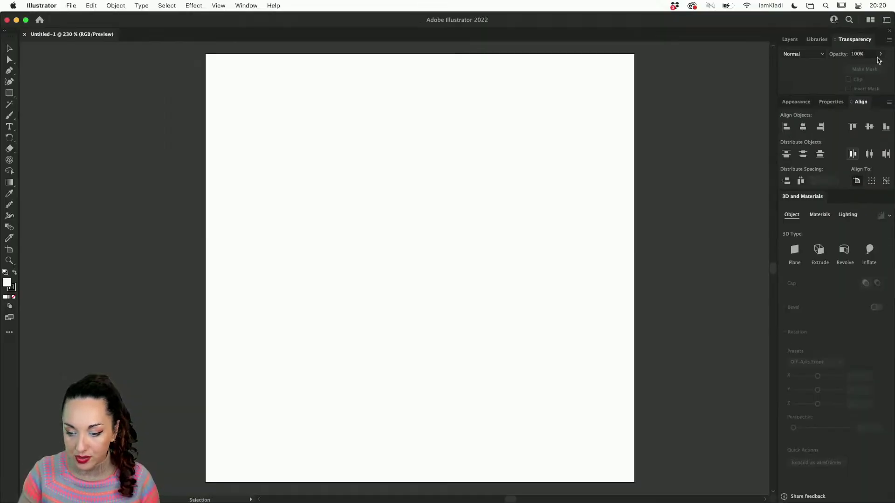
- Switch to the Essentials workspace and from there to the second custom workspace in the saved list
click(883, 20)
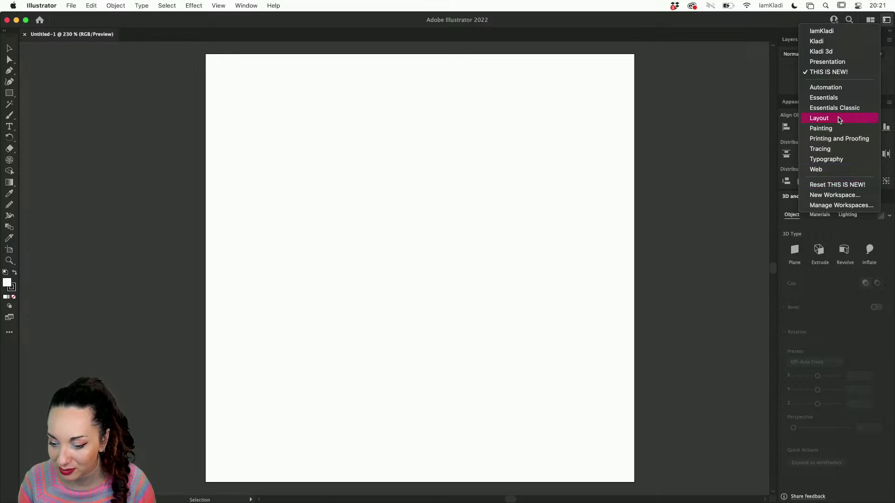
click(836, 100)
click(886, 19)
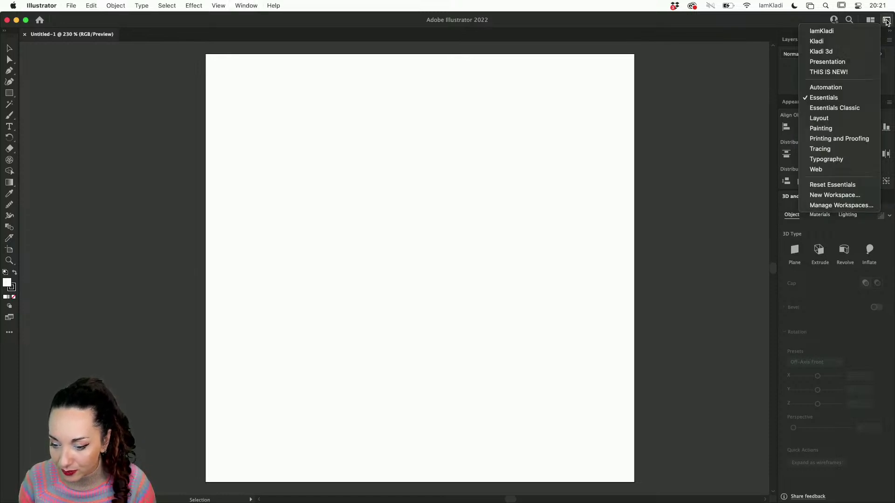
click(844, 42)
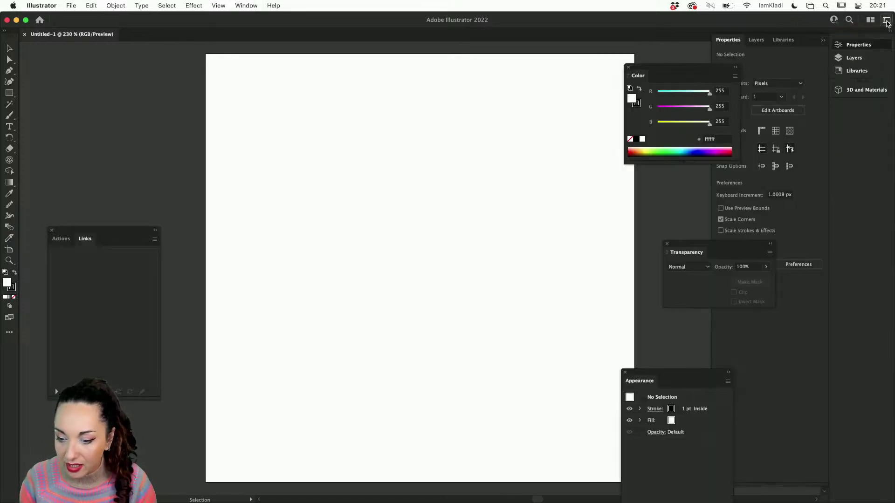
- Reset the active custom workspace to its saved panel layout
click(886, 21)
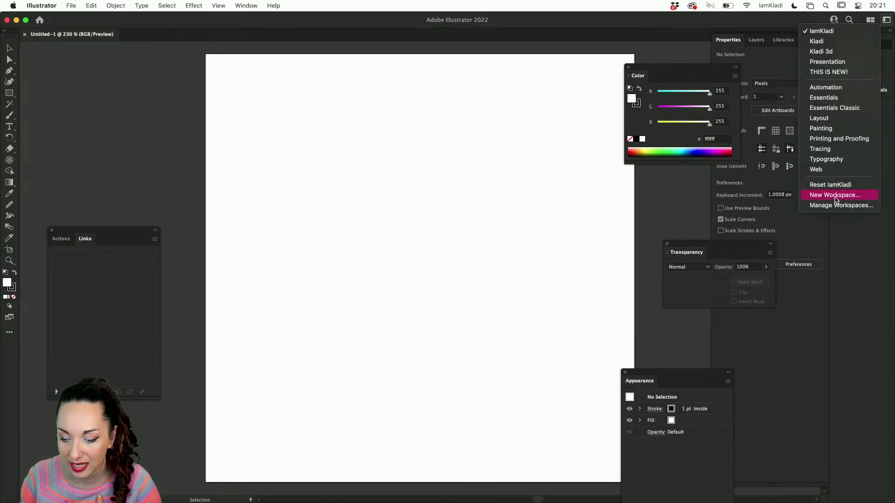
click(831, 186)
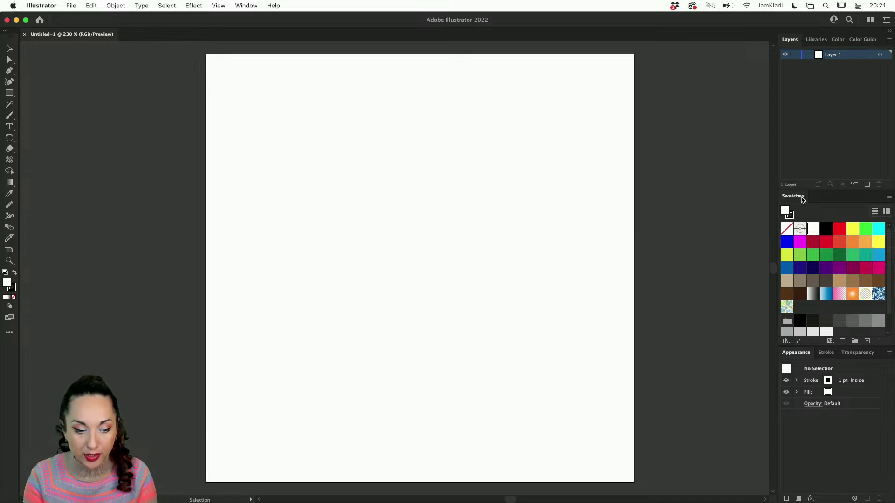
- Save the document on the computer as "How to pattern.ai" in the Desktop folder, in Adobe Illustrator format
key(super+s)
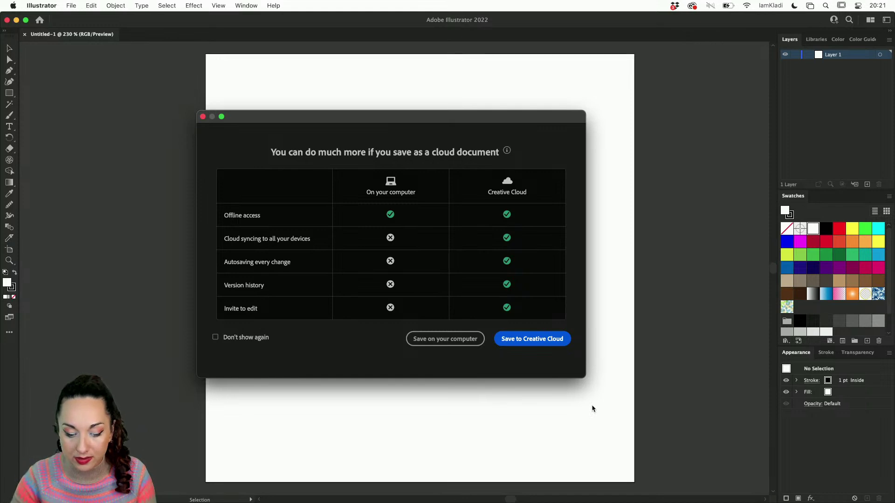
click(477, 340)
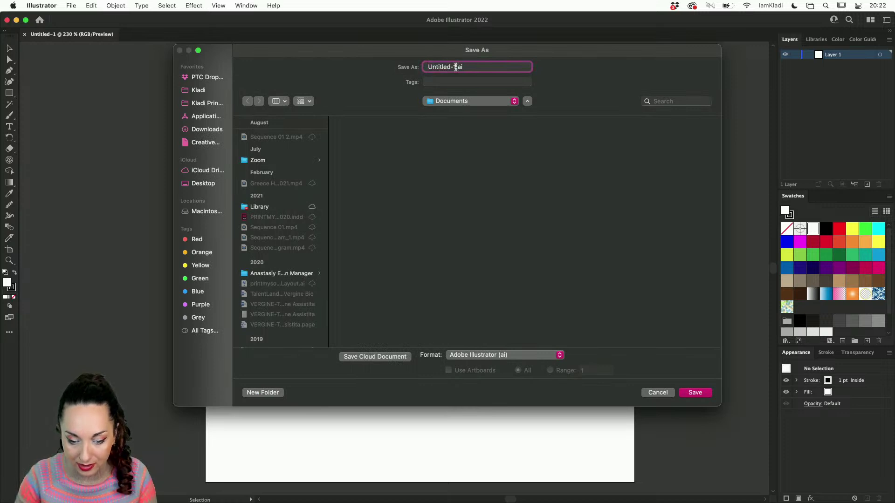
text(How to patter)
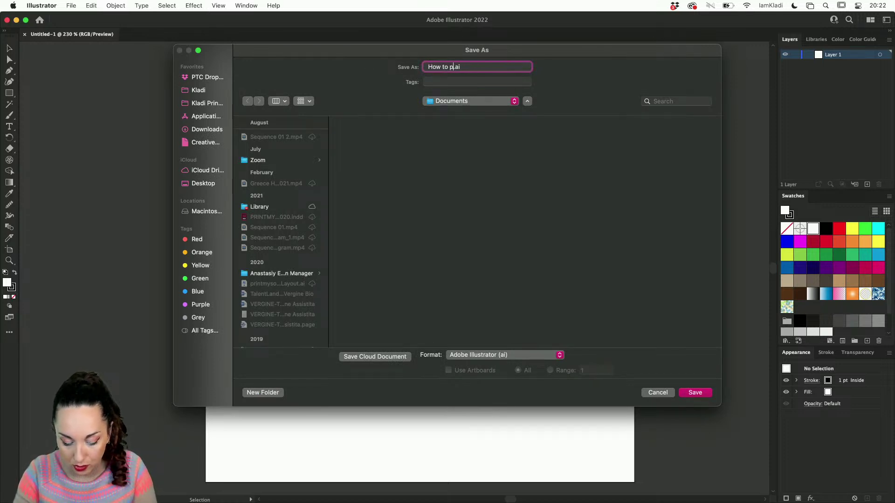
text(n)
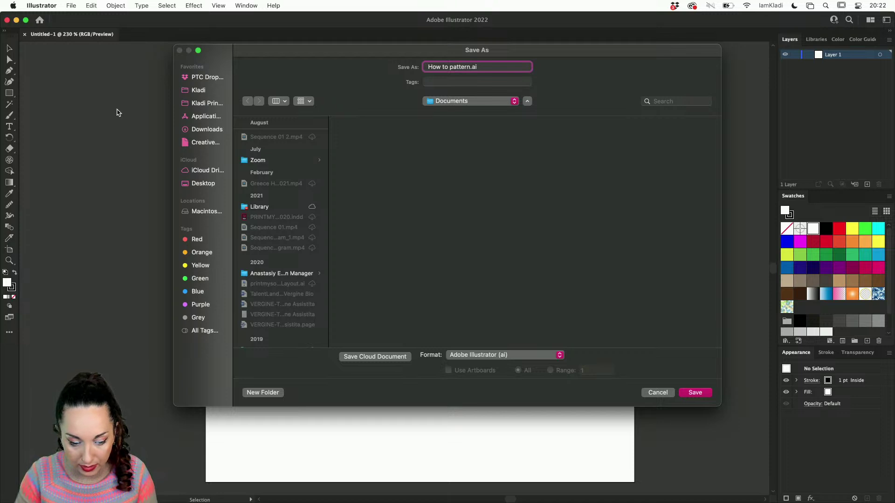
click(194, 184)
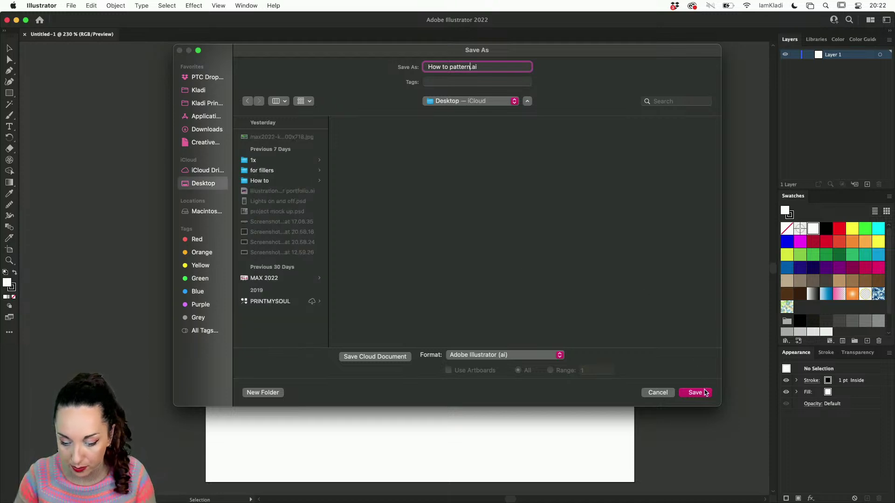
click(704, 393)
click(412, 360)
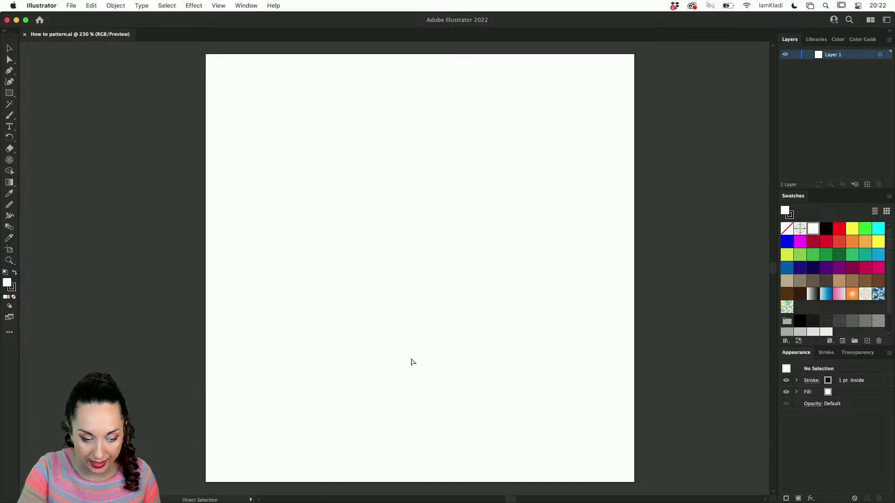
- Close the pattern file and create a new print document from the Letter preset, 215.9 × 279.4 mm
key(super+w)
key(super+n)
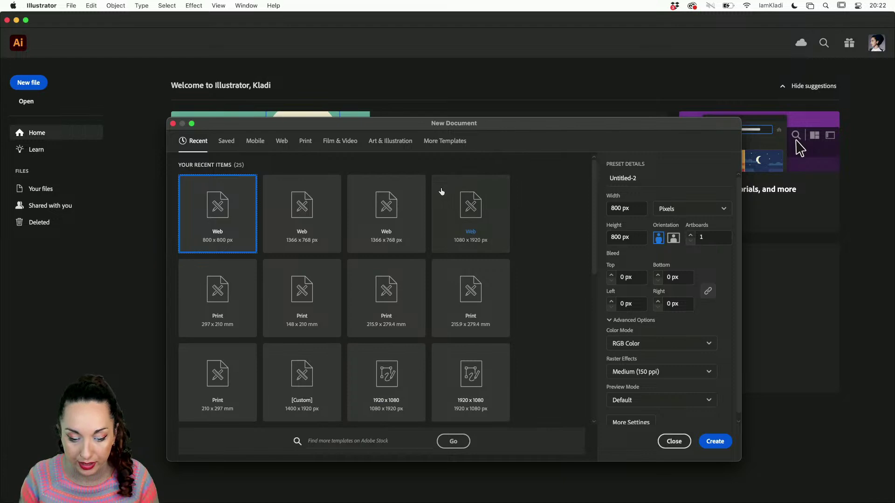
click(308, 147)
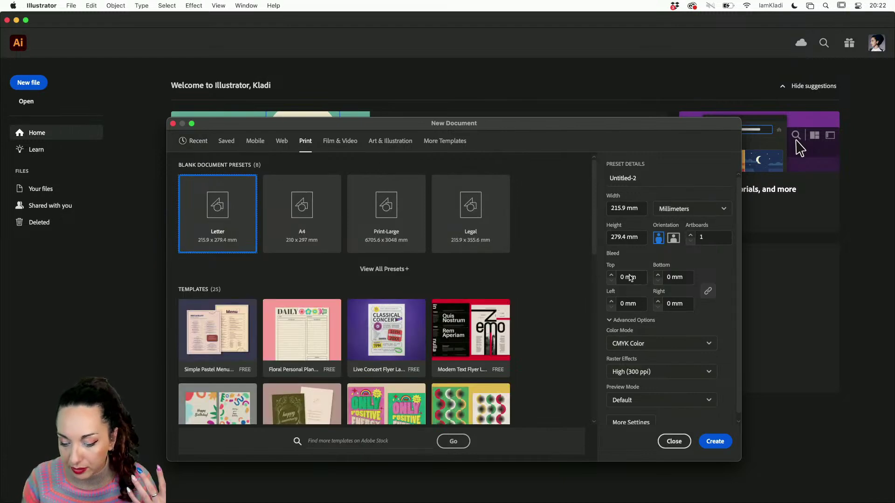
click(715, 442)
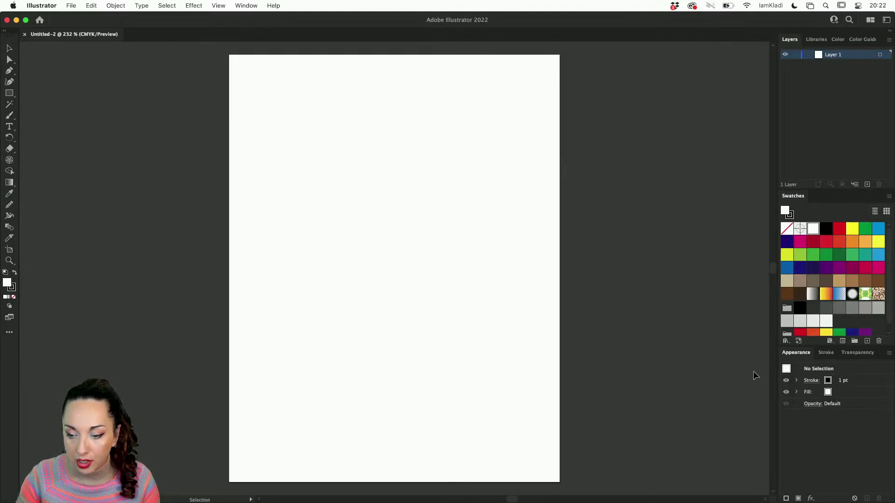
- Display the list of available workspaces and close the new print document
click(887, 20)
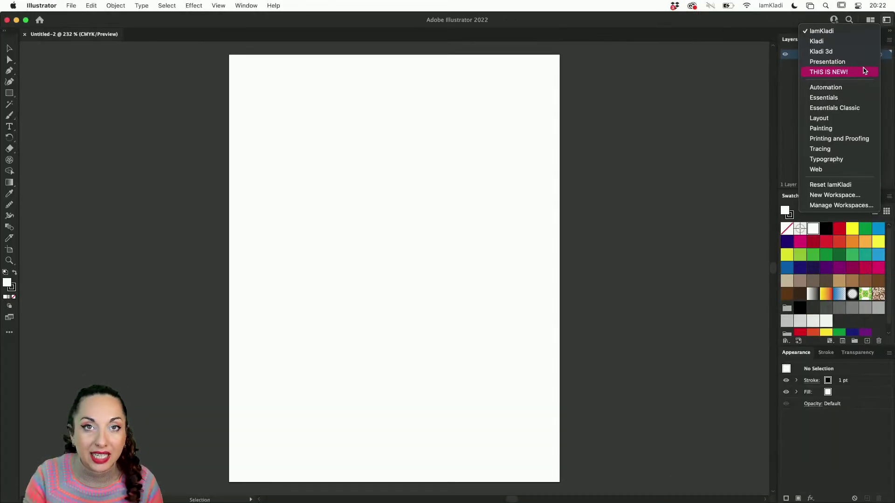
key(super+w)
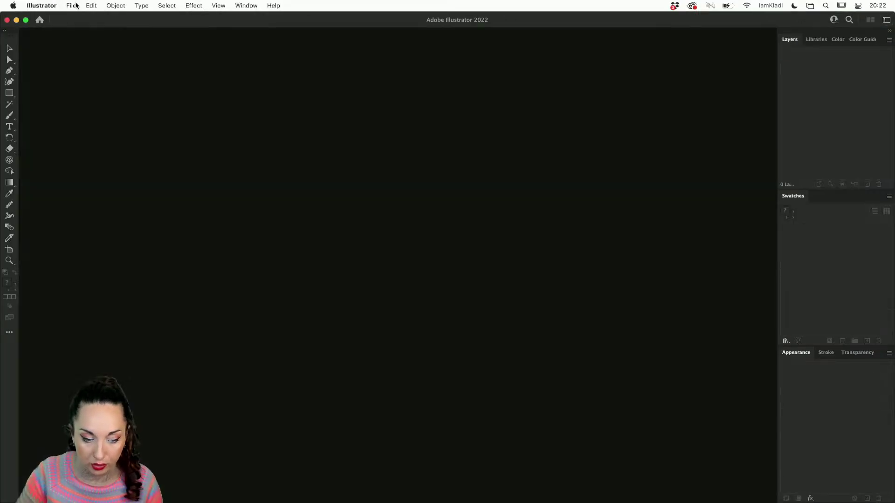
key(super+w)
- Reopen "How to pattern.ai" from the desktop in Illustrator
drag(810, 192, 381, 486)
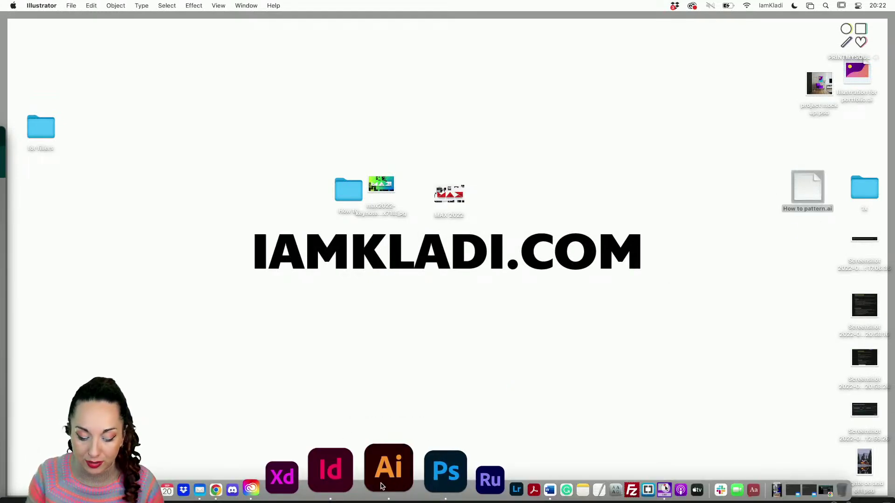
drag(811, 177, 382, 488)
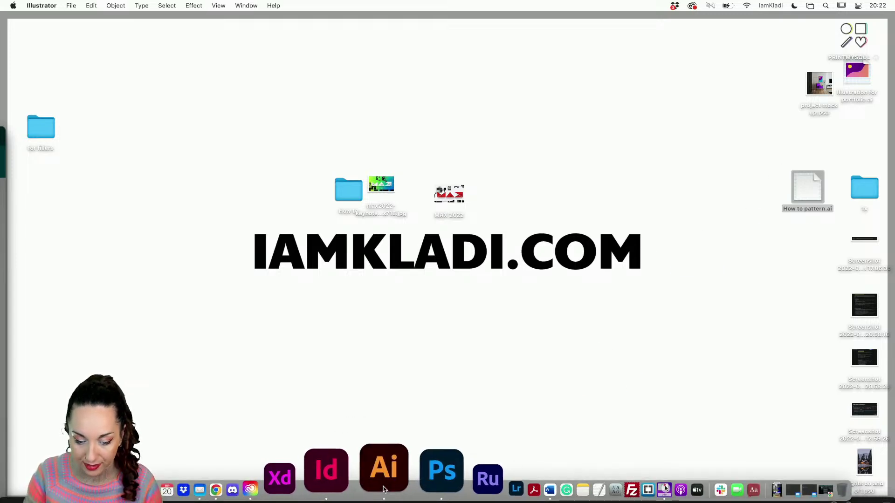
scroll(421, 340, down, 3)
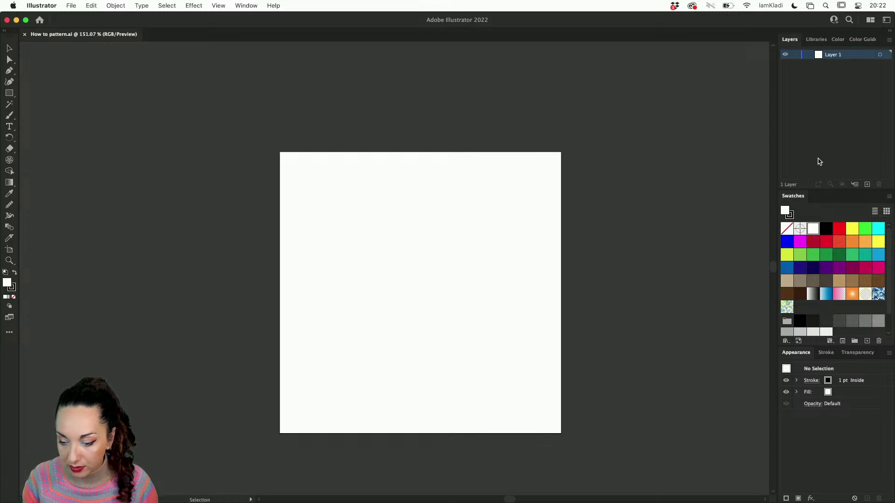
- Open the Properties panel and dock it as a column beside the Layers, Swatches and Appearance panels
click(246, 5)
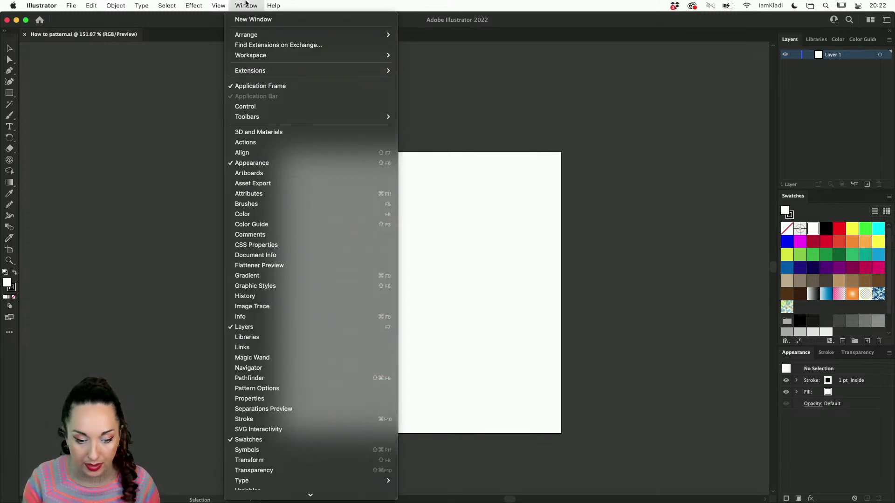
click(265, 398)
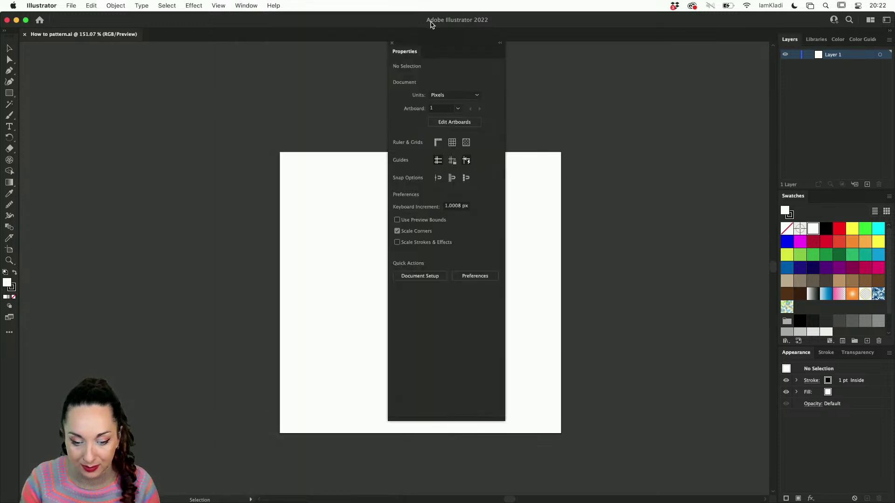
drag(412, 43, 772, 48)
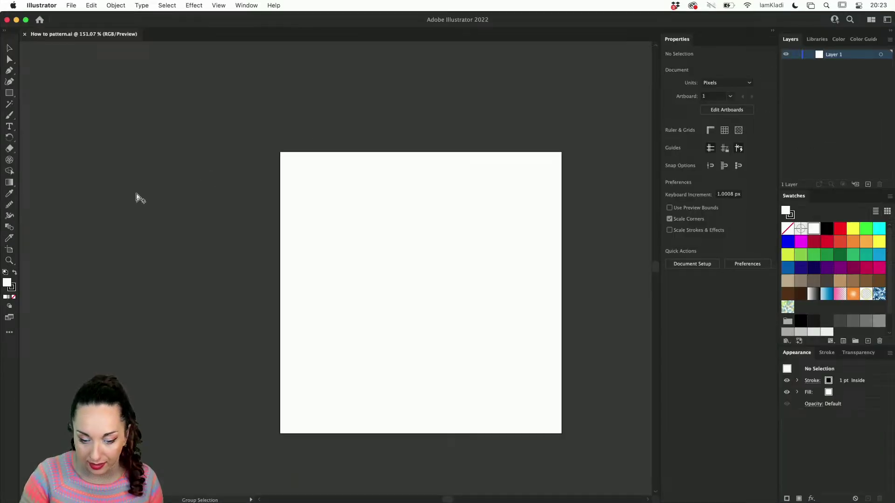
key(v)
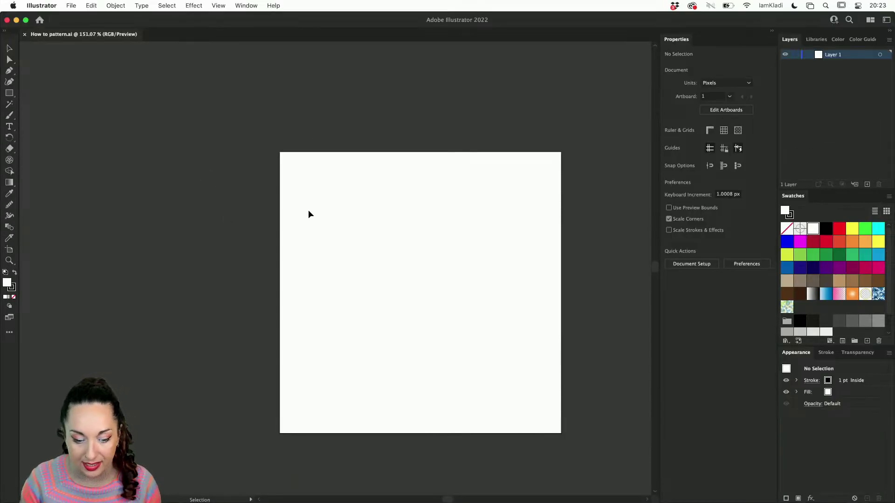
- Rename the existing 800 × 800 px artboard "Pattern 01" in its artboard options, keeping the Custom preset
key(shift+o)
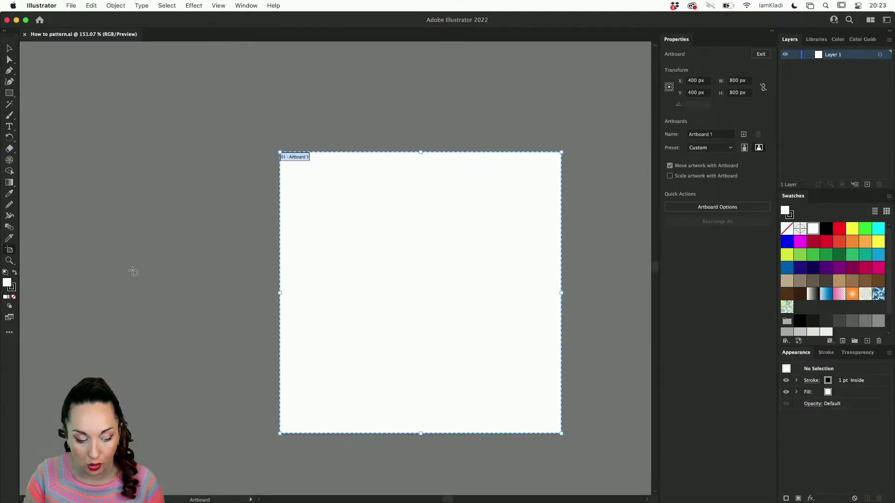
double_click(535, 154)
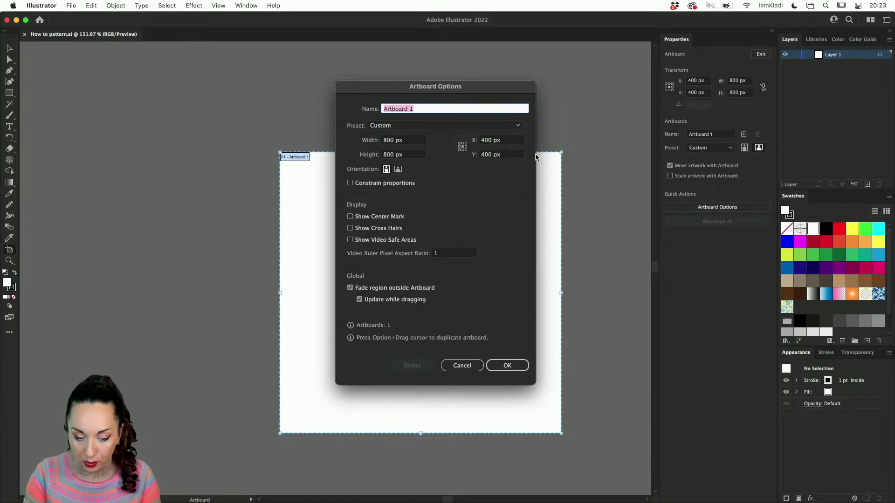
text(Pattern 0)
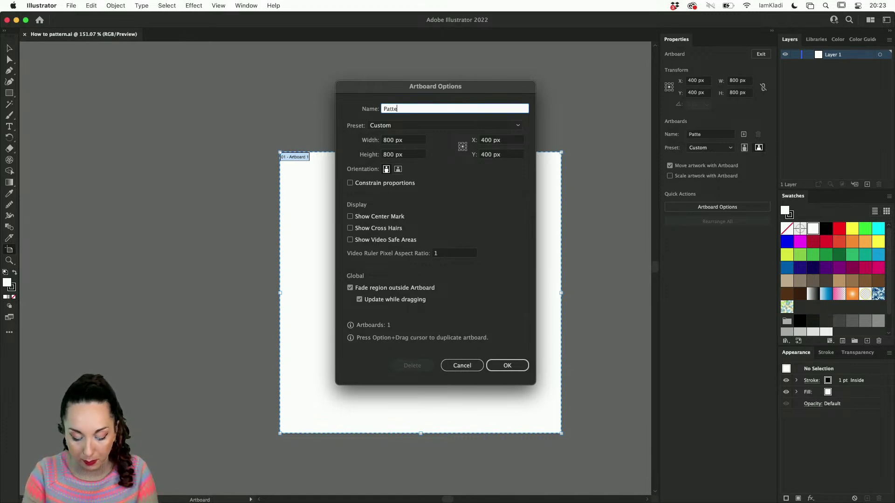
text(1)
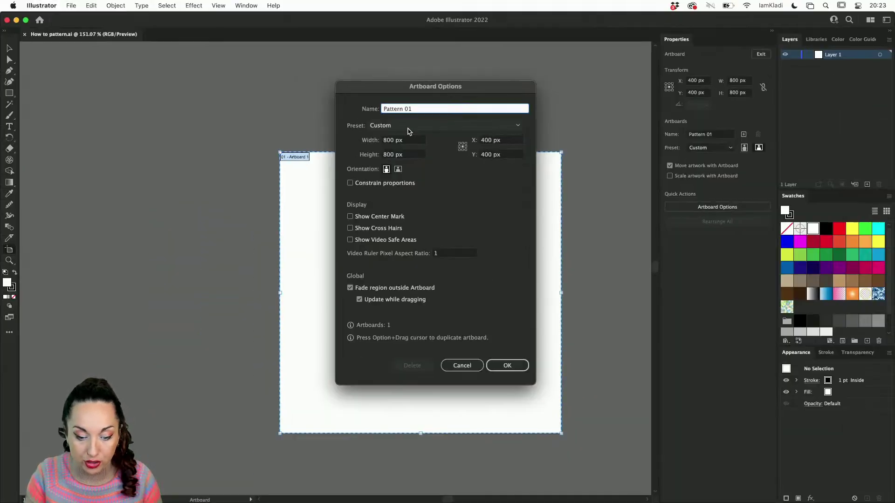
click(408, 131)
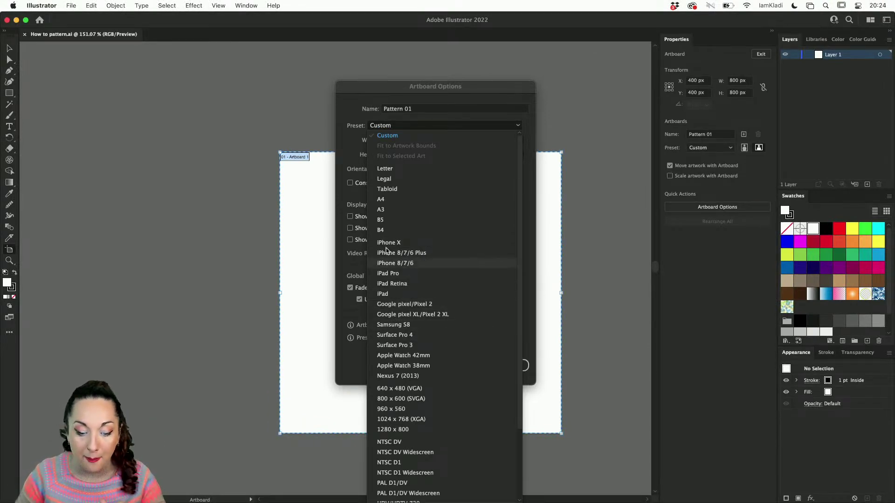
click(343, 154)
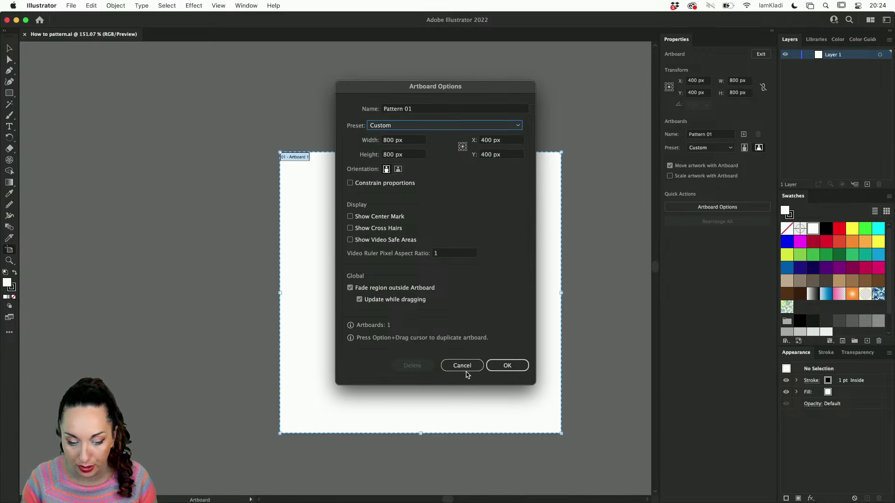
click(511, 365)
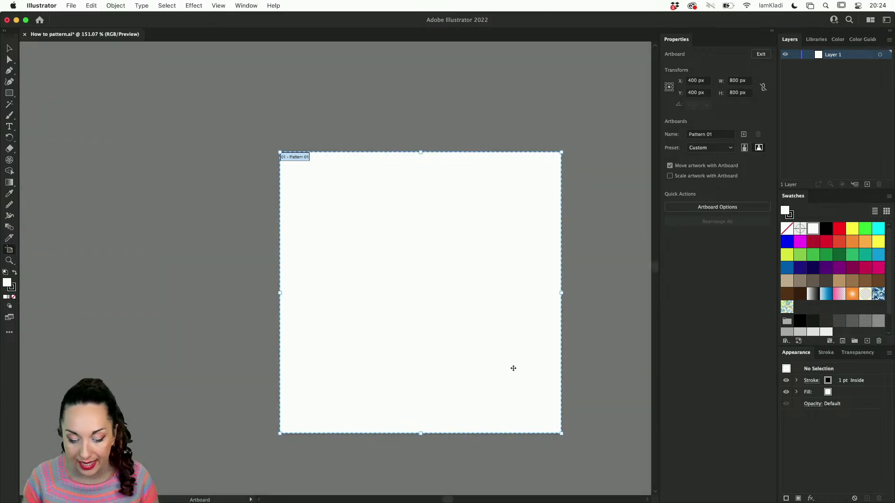
- Draw a second, wide artboard of about 1856 × 703 px above the Pattern 01 artboard
scroll(514, 369, down, 5)
scroll(513, 368, up, 1)
scroll(513, 368, right, 1)
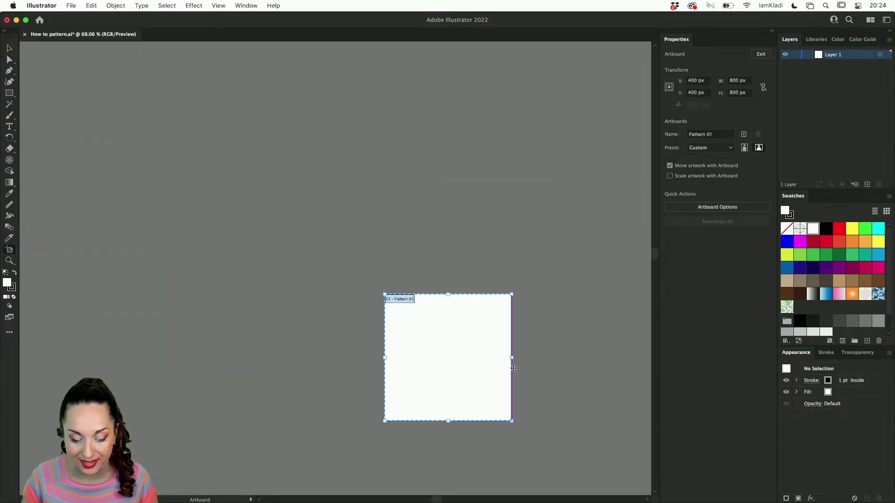
scroll(513, 368, up, 5)
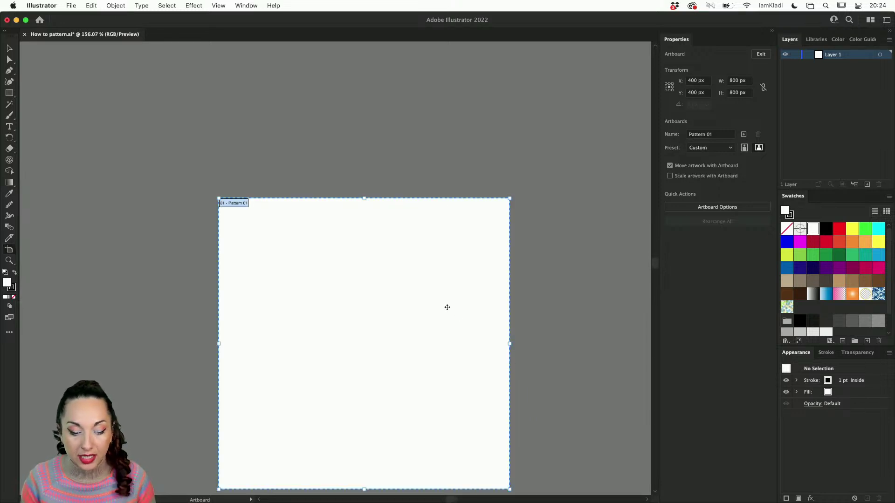
scroll(441, 311, down, 3)
drag(42, 50, 441, 200)
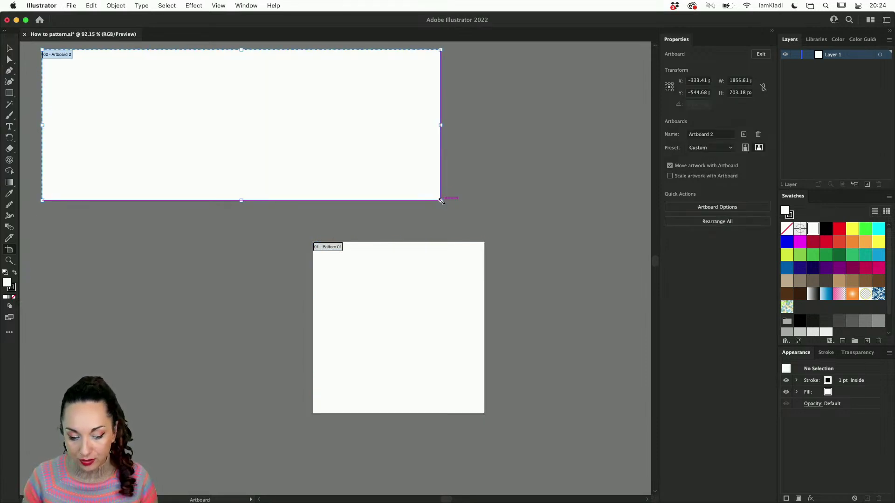
- Rename the new wide artboard "WORK IN PROGRESS"
double_click(442, 201)
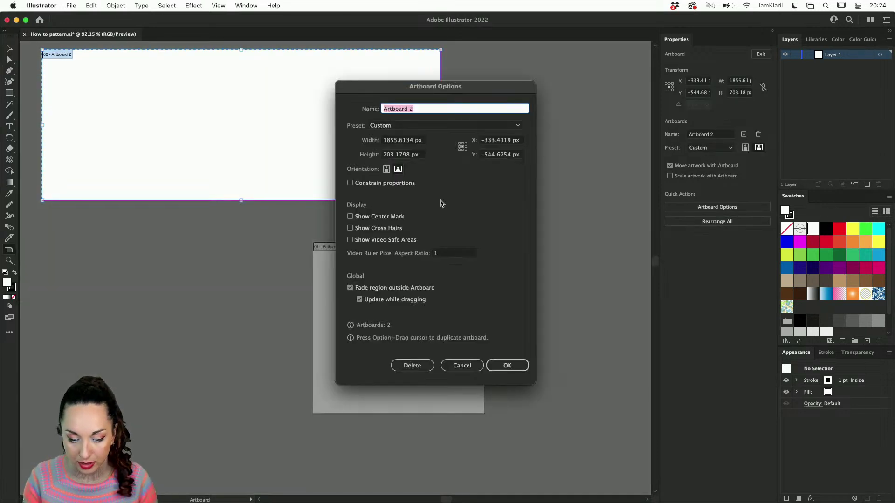
text(W)
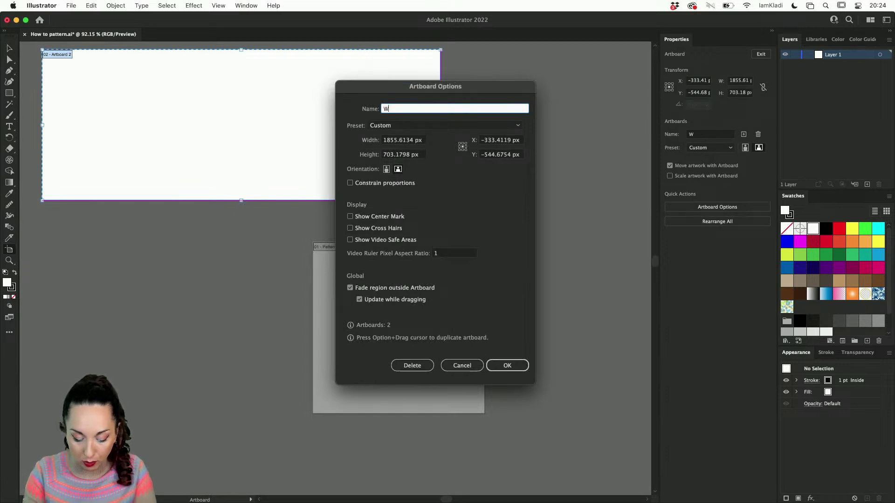
text(ORK IN PR)
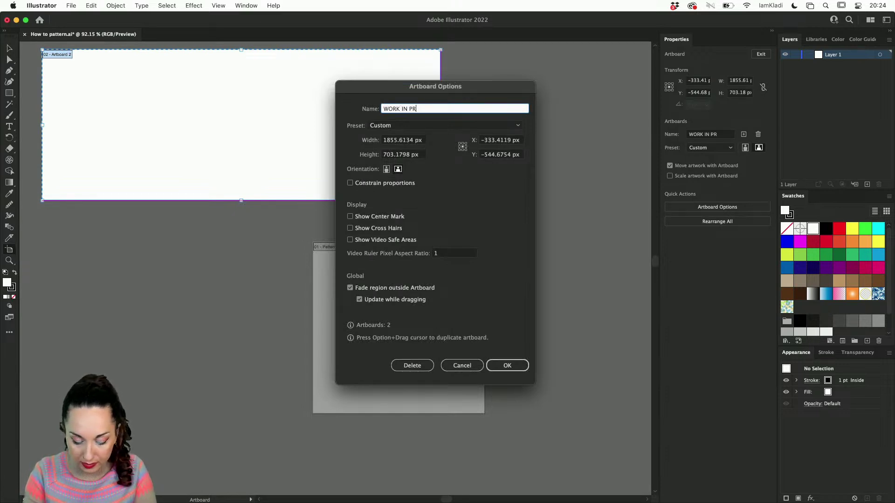
text(OGREDD)
key(BackSpace)
key(BackSpace)
text(SS)
click(513, 366)
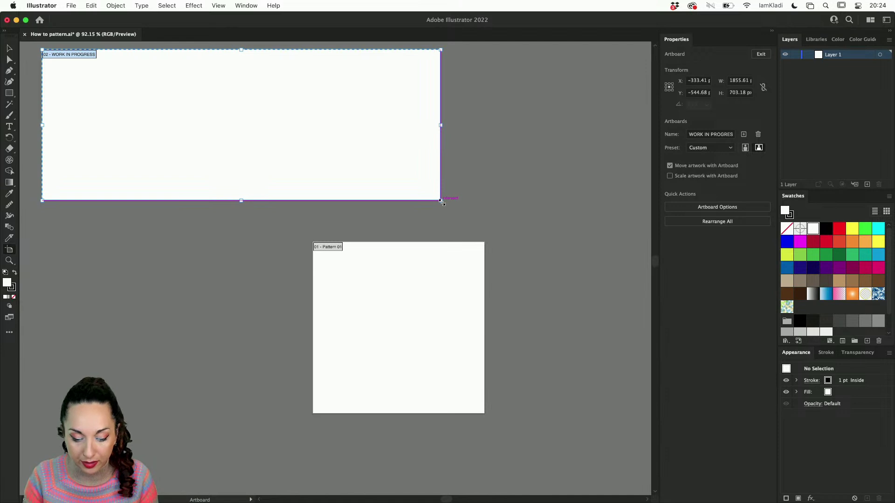
- Save the document and enlarge the WORK IN PROGRESS artboard to about 2061 × 764 px, lining its right edge up with Pattern 01
key(super+s)
drag(437, 199, 484, 214)
scroll(454, 218, left, 3)
scroll(454, 218, up, 2)
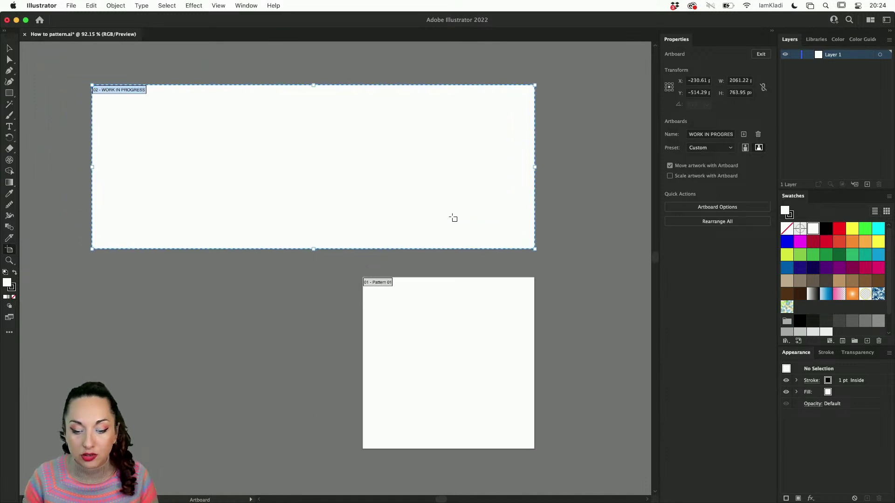
- Move the WORK IN PROGRESS artboard straight up to about Y −1119 px, widening the gap above Pattern 01, and leave artboard editing
key(Escape)
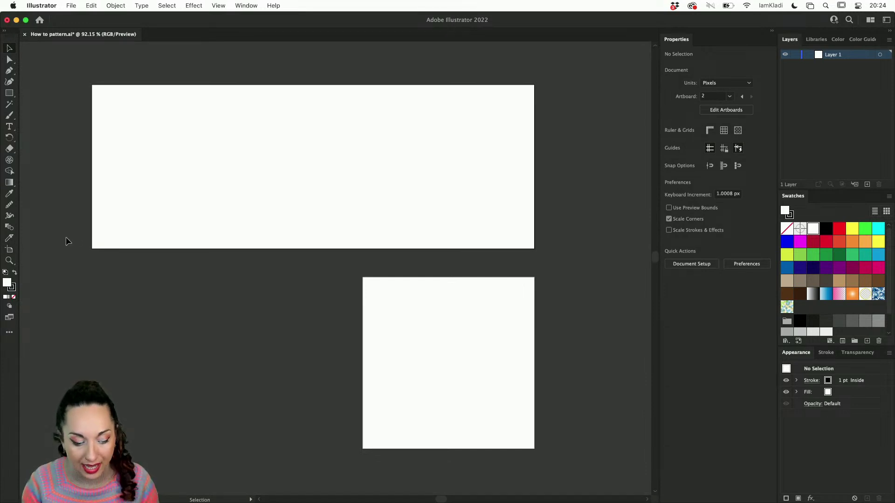
click(10, 250)
scroll(199, 268, down, 3)
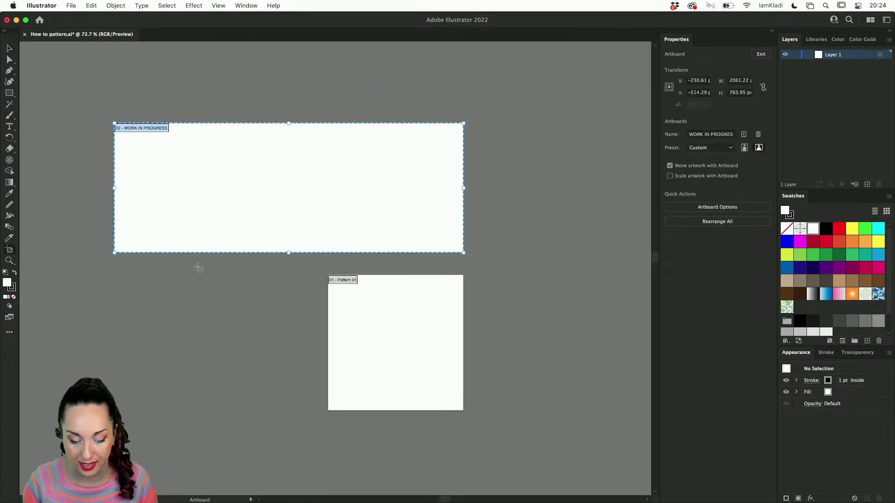
drag(259, 231, 264, 160)
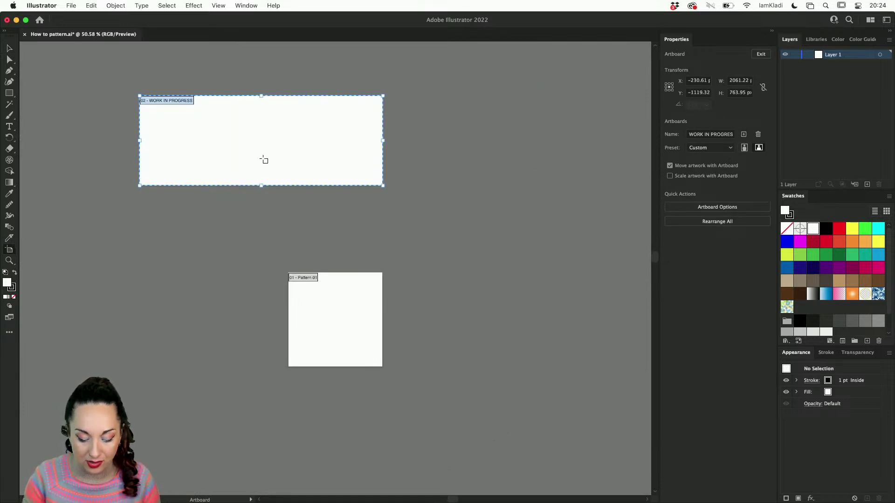
key(v)
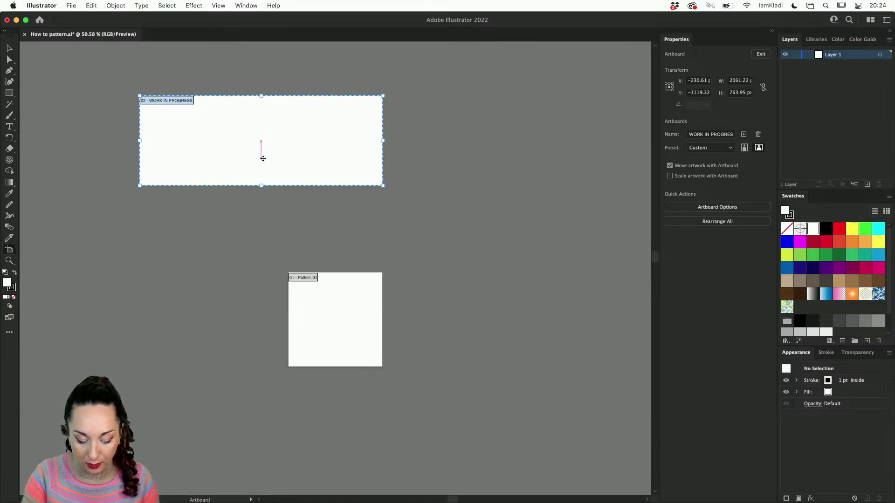
- Draw a square of about 181 × 181 px near the upper-left corner of the WORK IN PROGRESS artboard
scroll(263, 162, up, 5)
scroll(267, 153, up, 1)
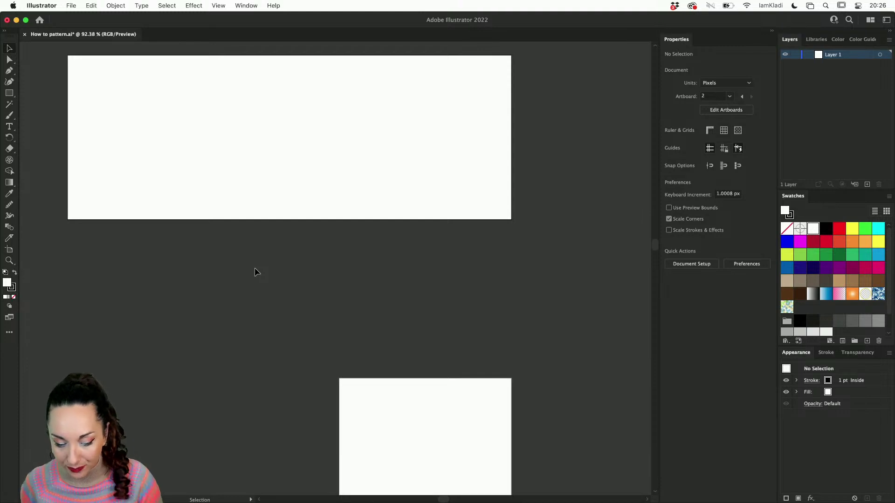
scroll(255, 269, up, 3)
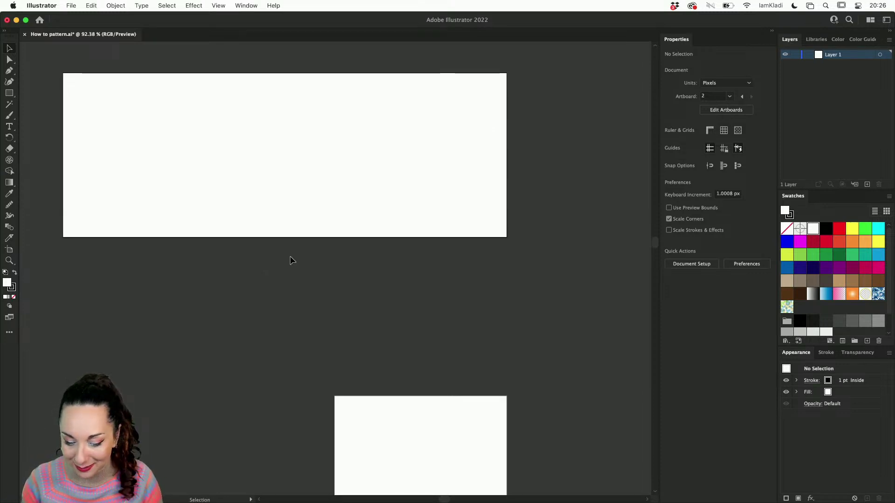
scroll(290, 259, up, 5)
scroll(290, 260, left, 4)
scroll(290, 260, up, 2)
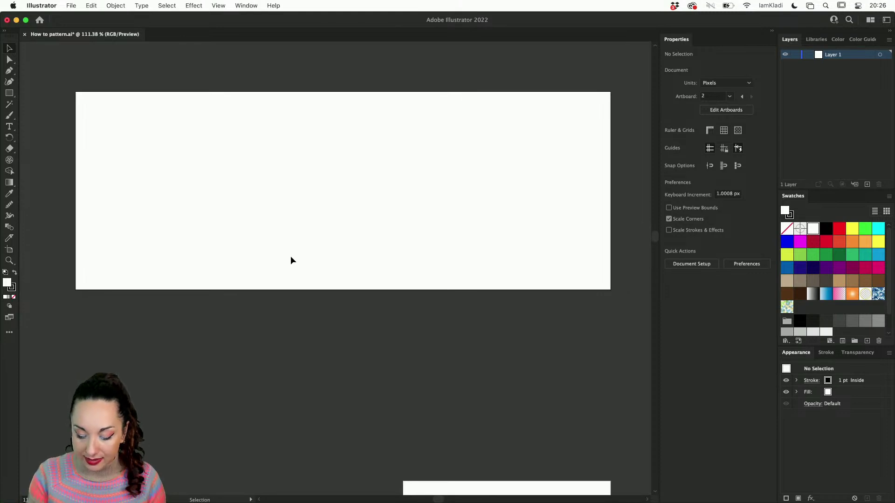
click(9, 94)
drag(104, 110, 148, 157)
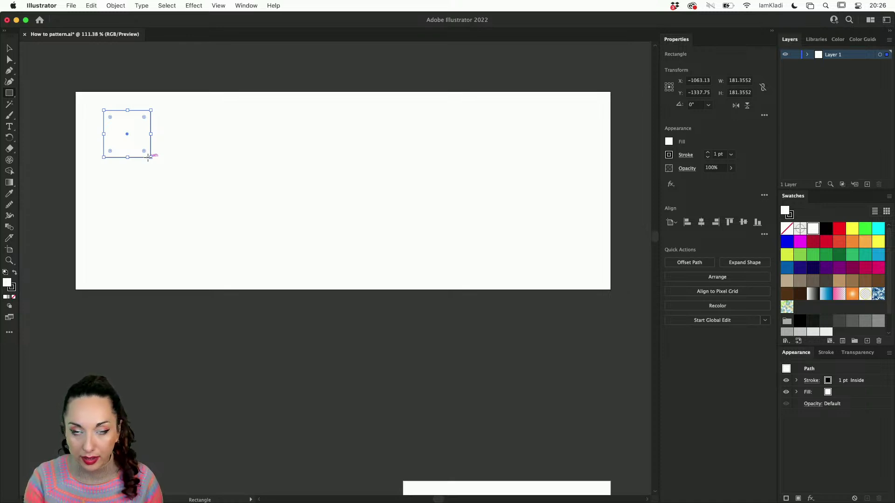
drag(183, 119, 290, 184)
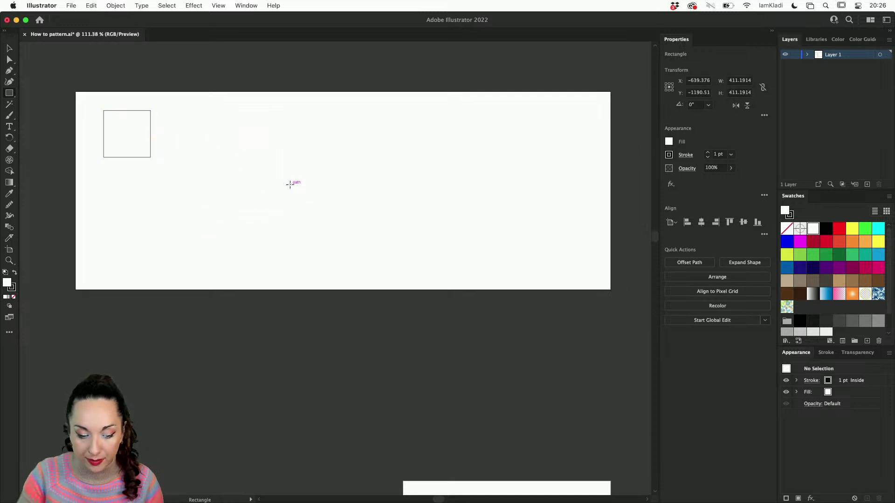
- Draw a circle about 217 px in diameter to the right of the square, vertically centred with it
click(11, 93)
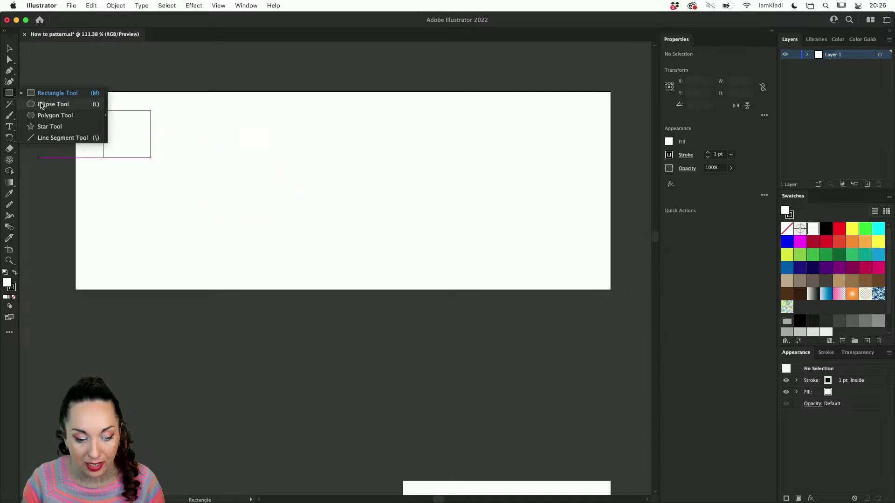
click(65, 105)
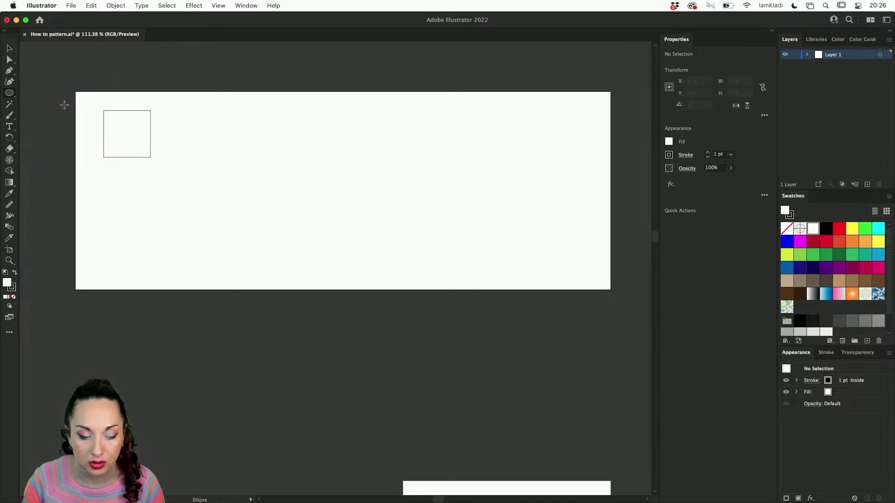
drag(204, 114, 259, 143)
key(v)
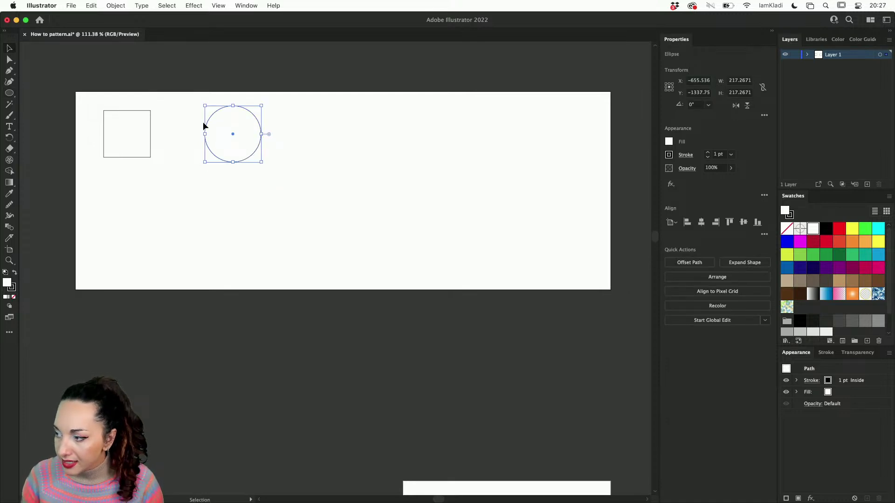
- Draw a horizontal line about 433 px long to the right of the circle, level with its centre
drag(9, 93, 64, 137)
drag(334, 134, 459, 135)
key(v)
key(a)
click(459, 135)
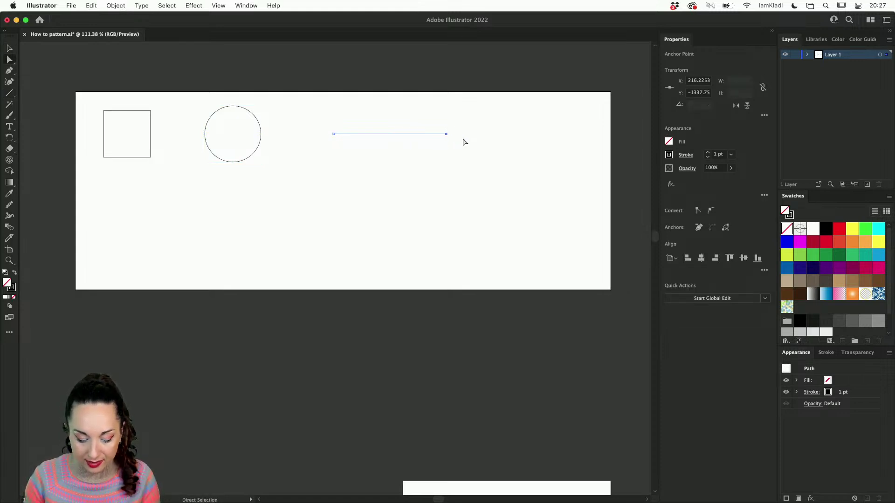
- Duplicate the horizontal line about 218 px straight below the original
key(v)
click(435, 179)
click(421, 136)
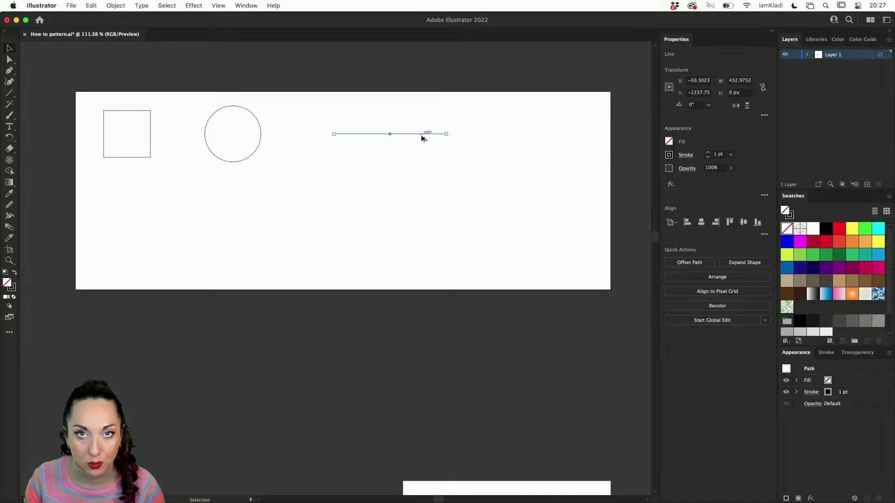
drag(420, 171, 422, 191)
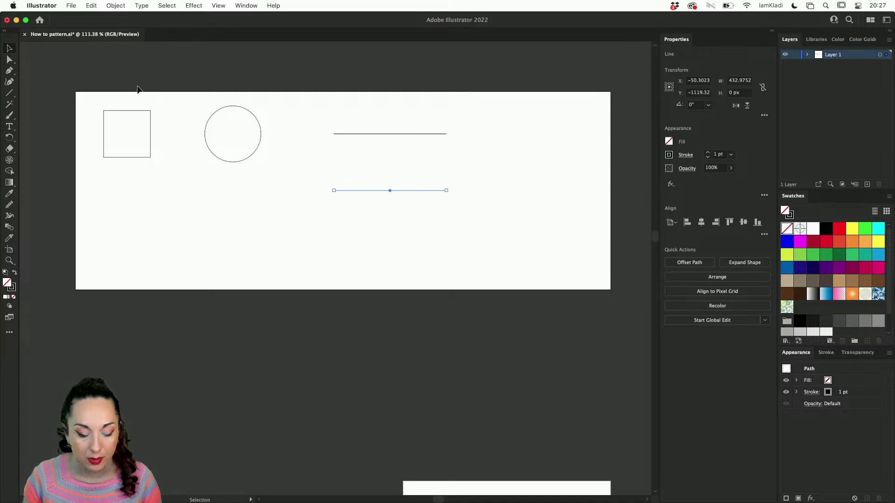
- Set the stroke weight of the square, circle and both lines to 9 pt
drag(122, 67, 469, 215)
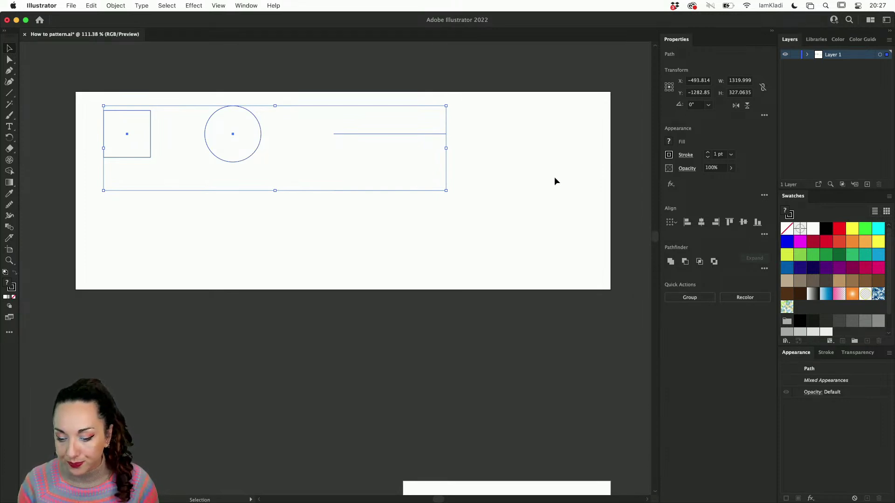
click(708, 152)
click(708, 152)
click(708, 153)
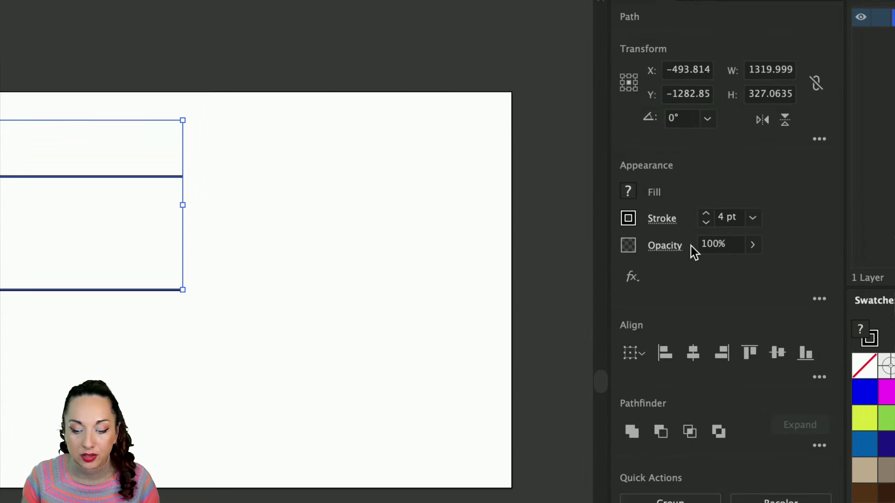
click(706, 214)
click(706, 214)
click(706, 214)
click(706, 215)
click(707, 214)
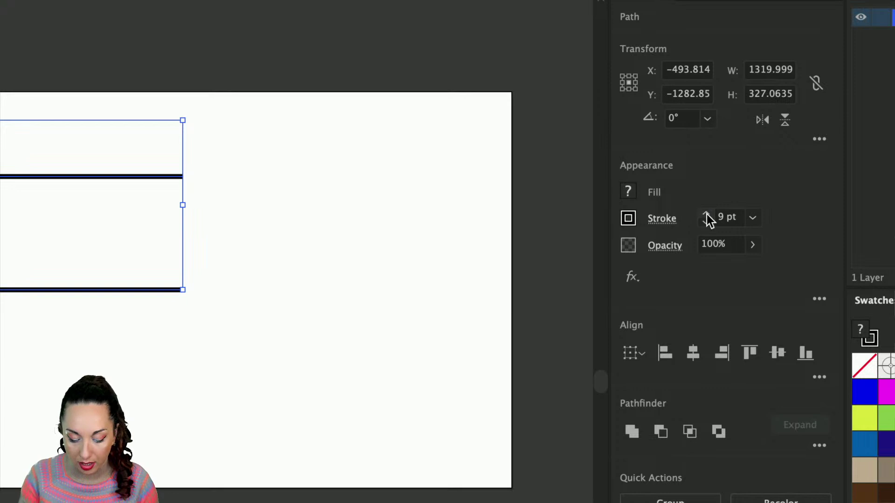
- Give the strokes of all four shapes round caps and round corner joins, and deselect them
click(663, 225)
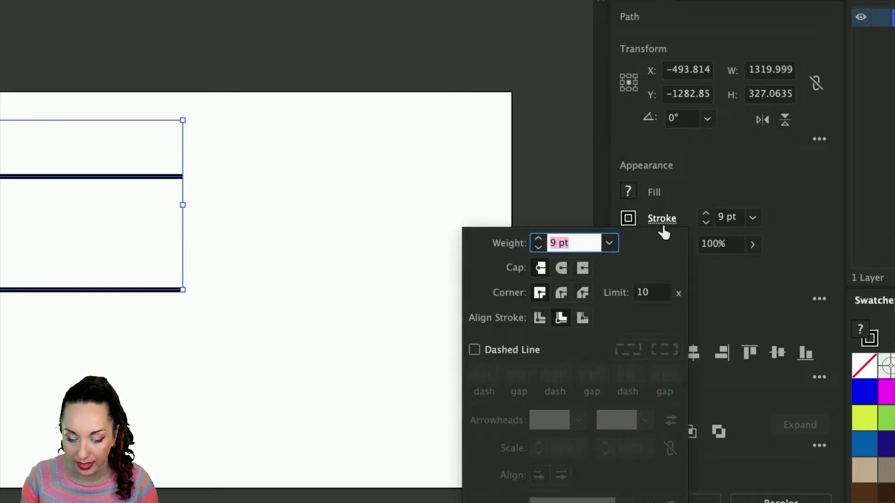
click(563, 269)
click(564, 290)
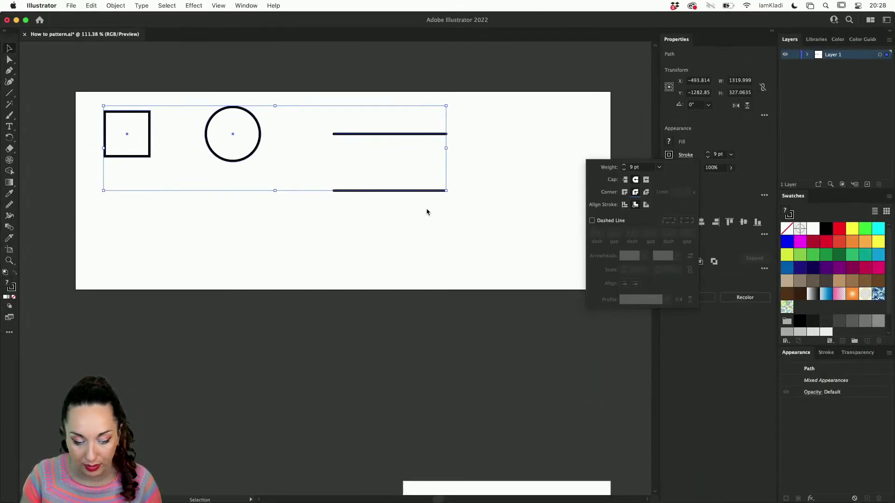
click(426, 209)
click(426, 208)
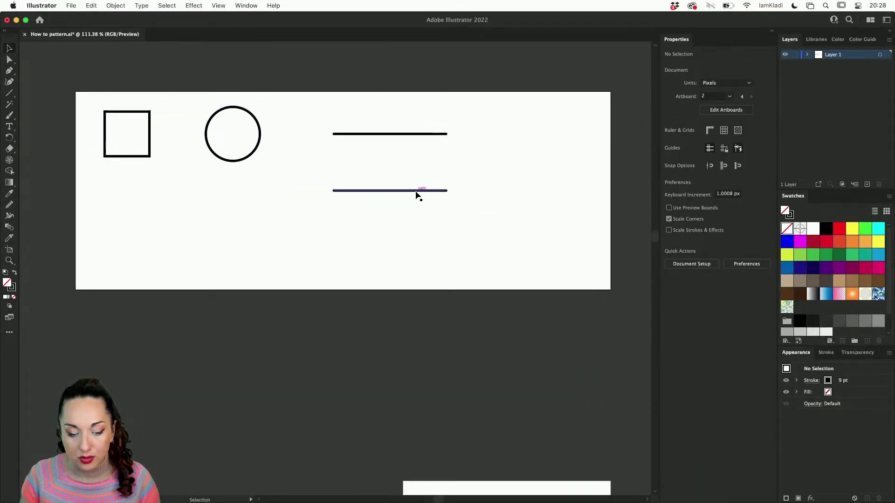
- Apply a Zig Zag effect to the lower line with an absolute size of 24 px, 9 ridges per segment and Corner points
click(416, 191)
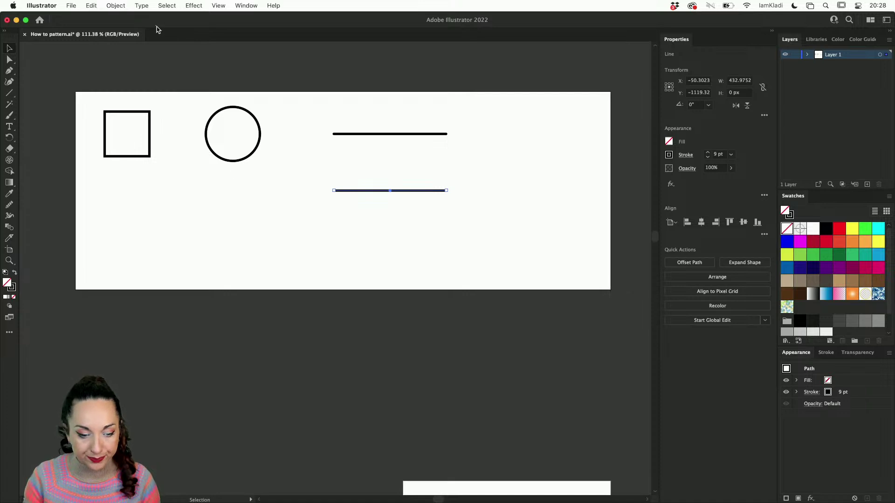
click(115, 5)
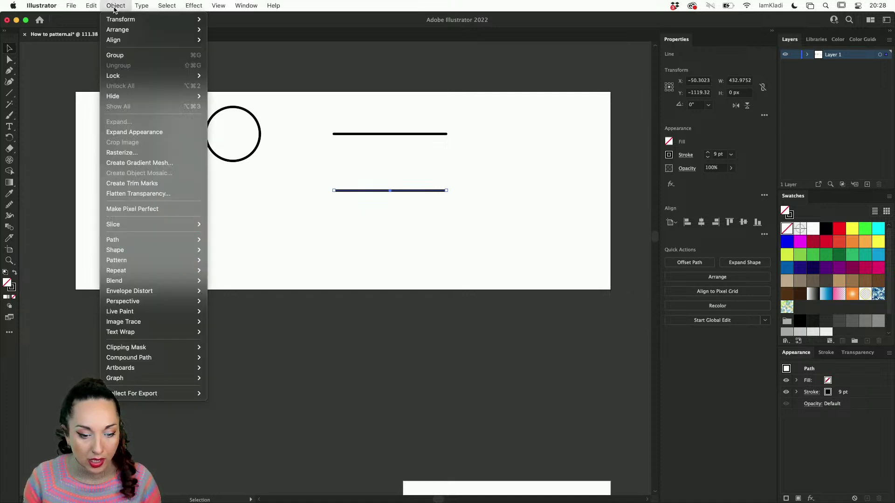
mouse_move(205, 6)
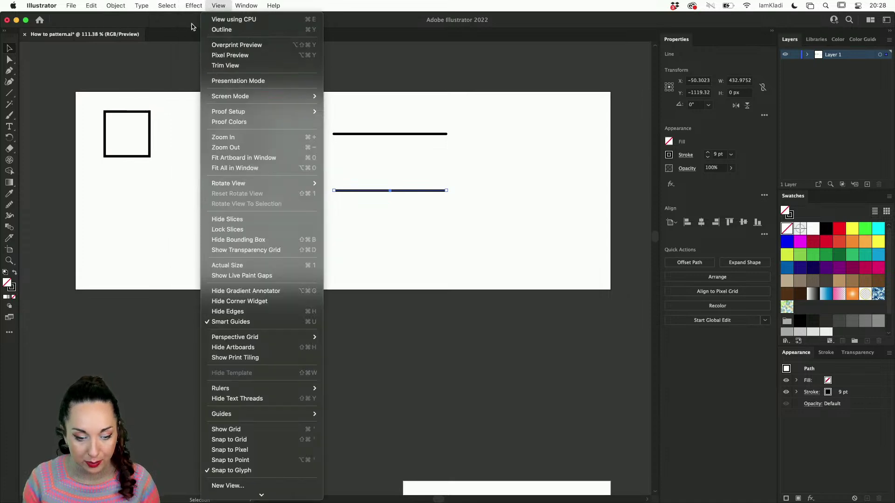
mouse_move(237, 103)
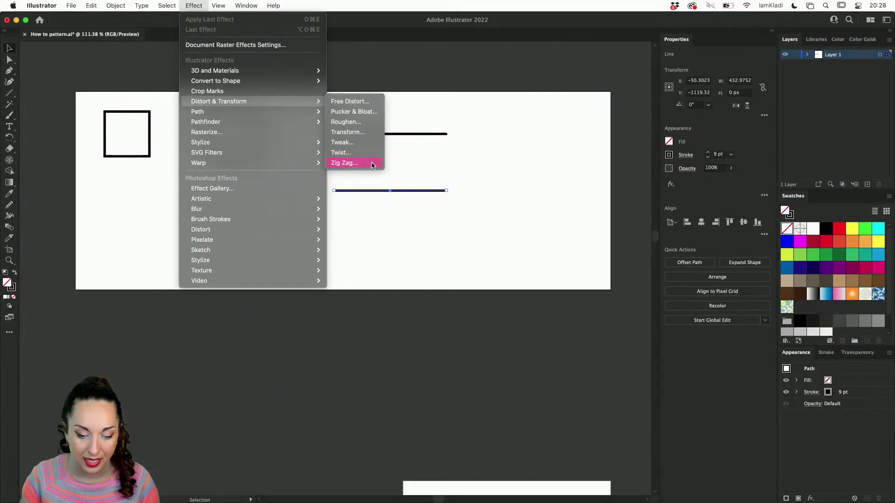
click(372, 165)
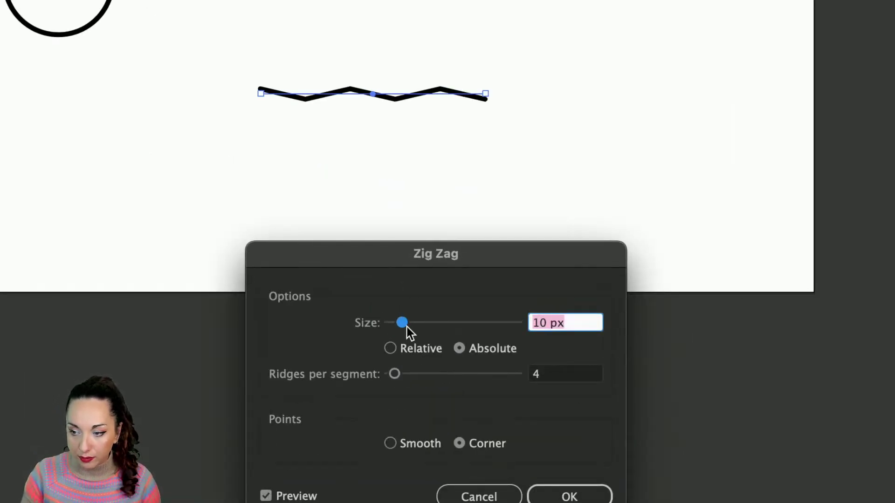
drag(402, 323, 418, 323)
drag(400, 370, 404, 373)
drag(432, 257, 416, 190)
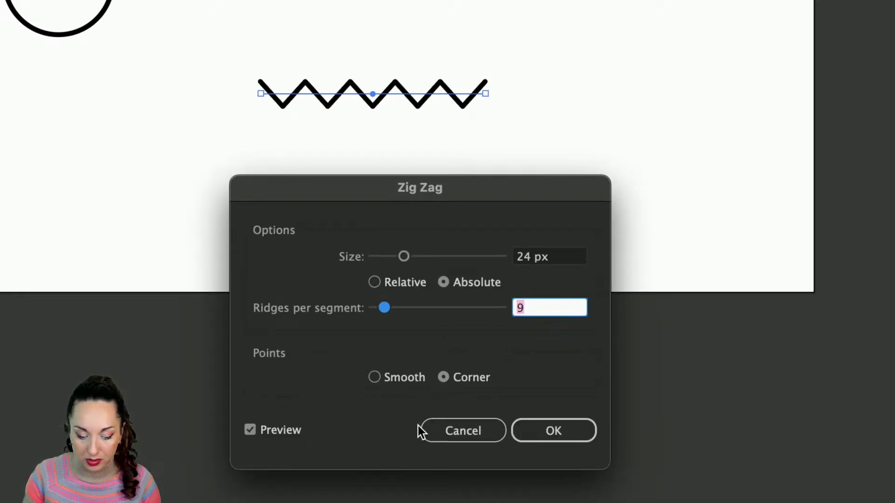
click(414, 379)
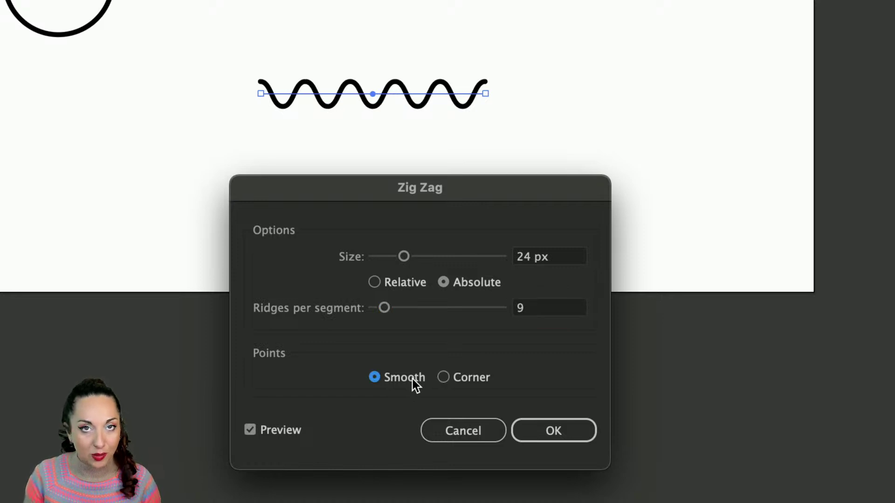
click(446, 377)
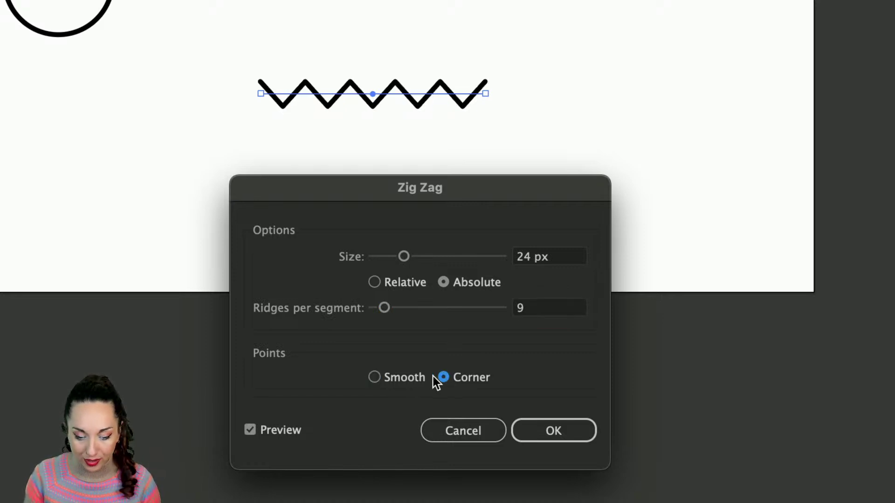
click(549, 415)
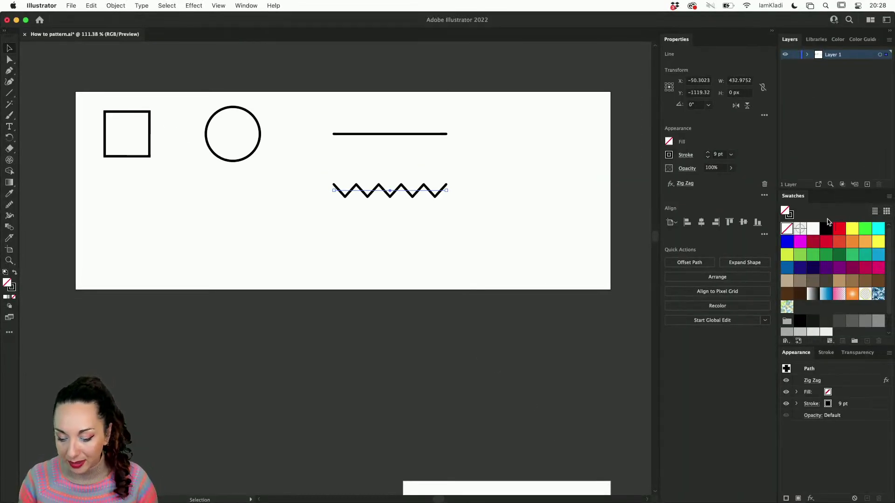
- Float and enlarge the Appearance panel beside the artwork, and duplicate the zigzag line about 183 px straight below itself
drag(789, 355, 499, 111)
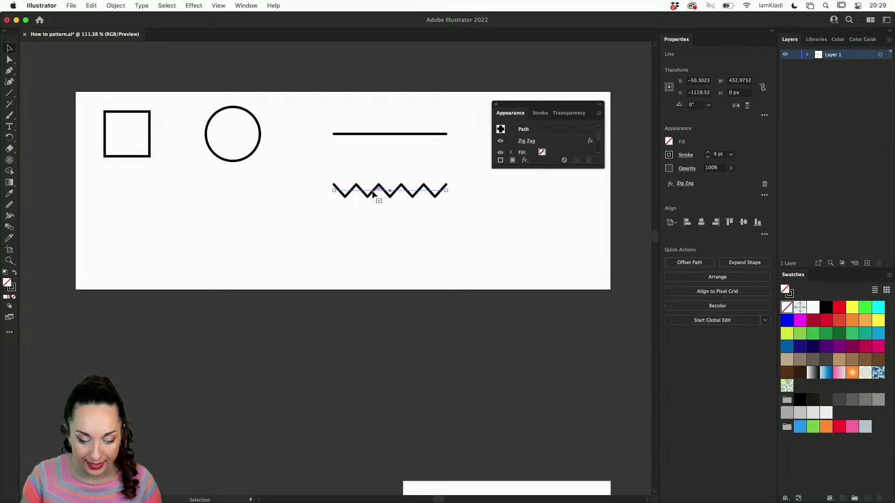
drag(373, 195, 376, 241)
mouse_move(542, 169)
mouse_down()
mouse_move(542, 250)
mouse_move(532, 285)
mouse_up()
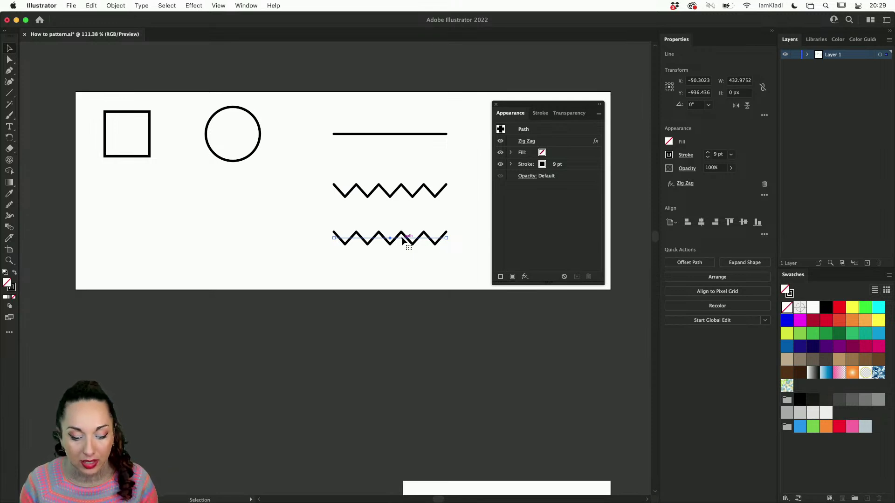
click(404, 191)
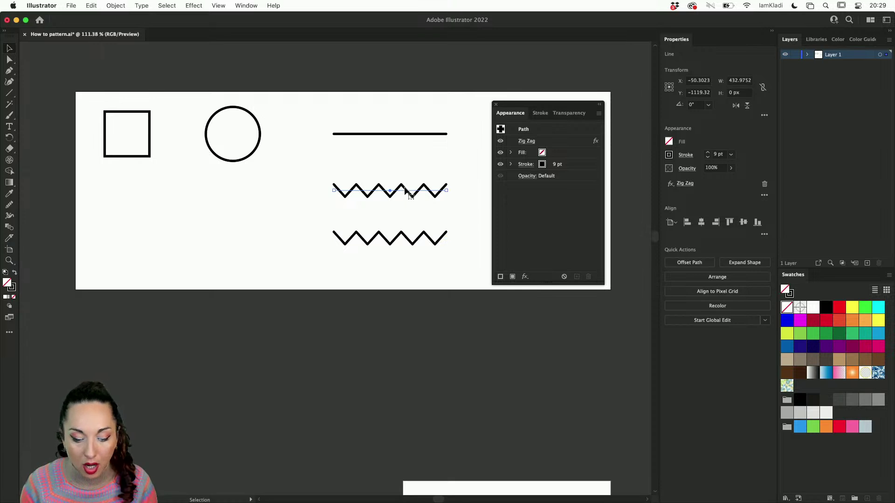
click(392, 240)
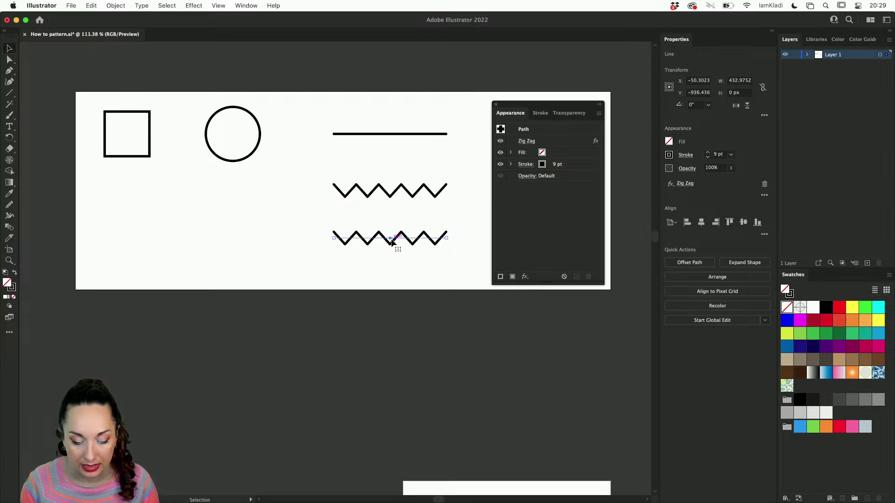
click(199, 7)
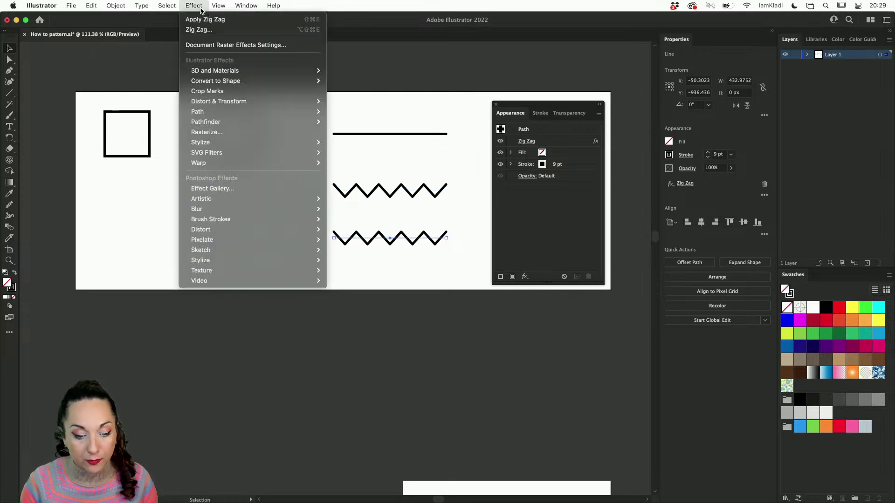
mouse_move(224, 103)
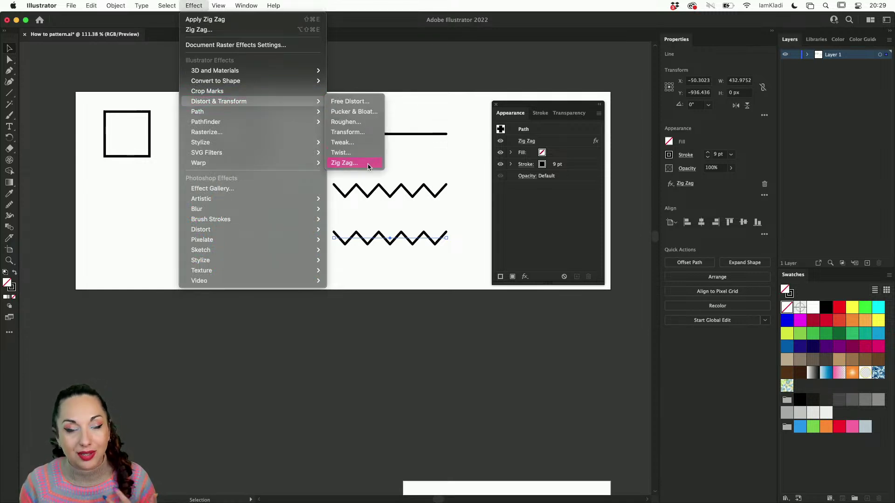
click(522, 210)
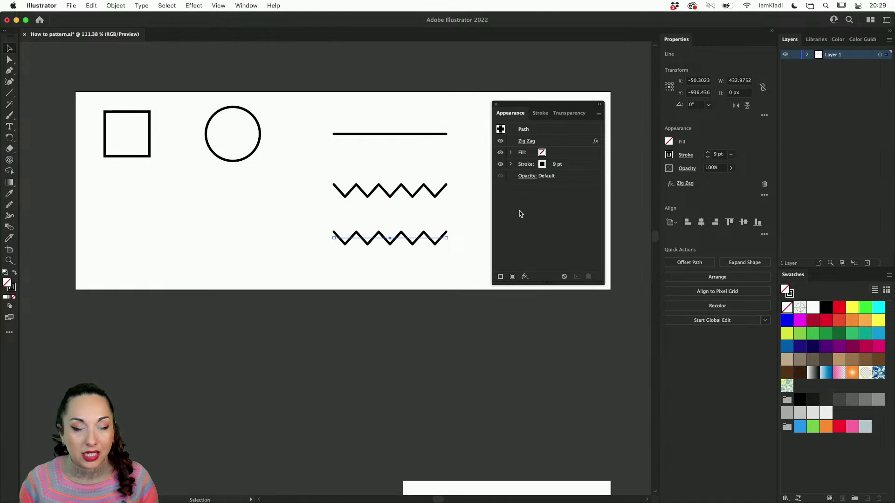
click(252, 5)
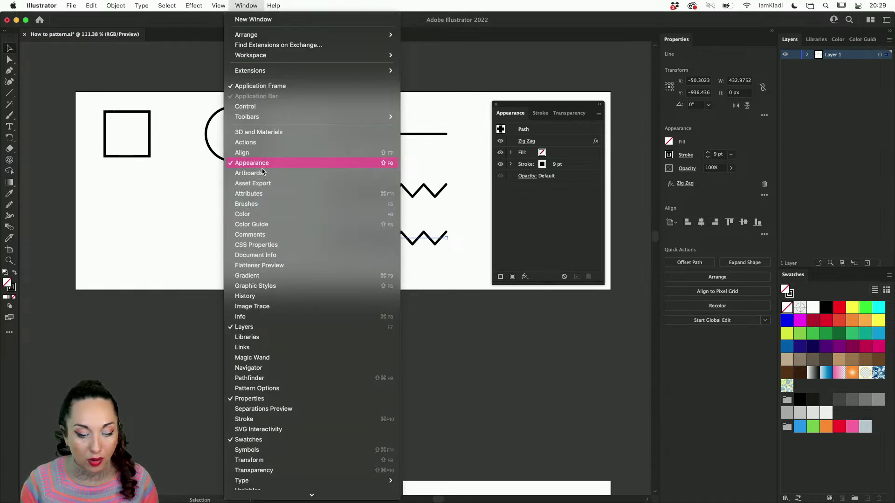
click(509, 120)
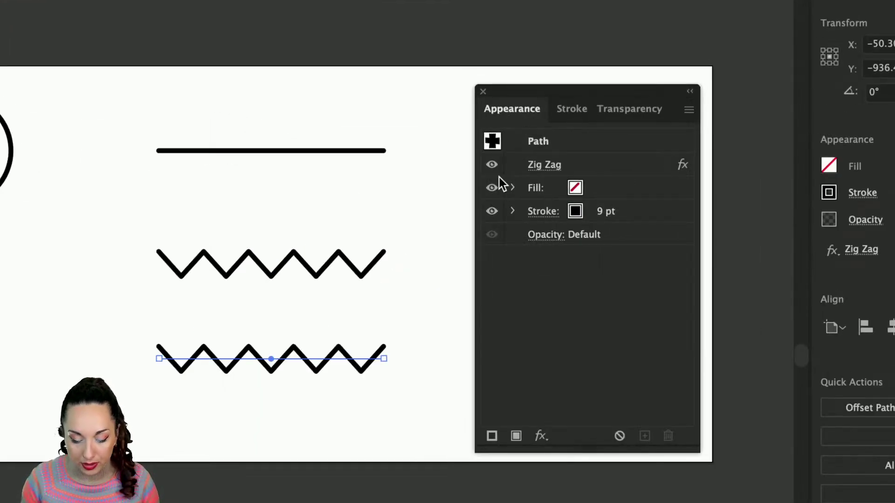
- Toggle the visibility of the lower line's Zig Zag effect off and back on to compare both looks
click(491, 165)
click(491, 165)
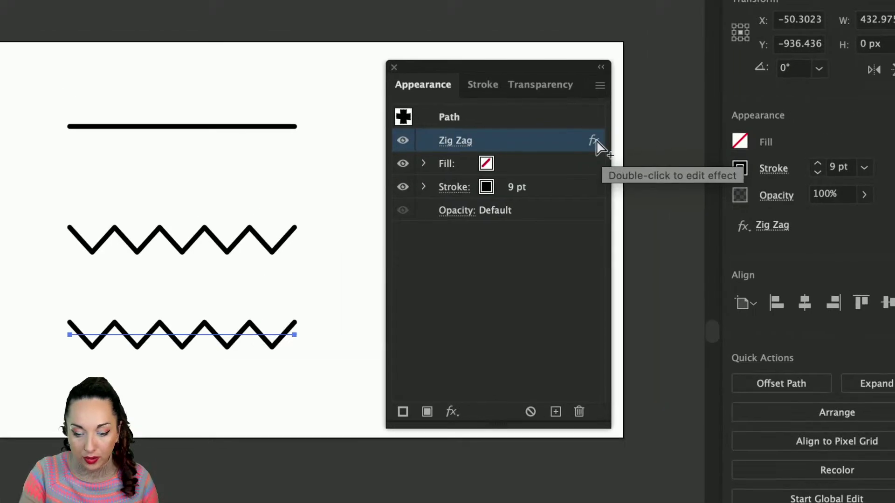
click(404, 141)
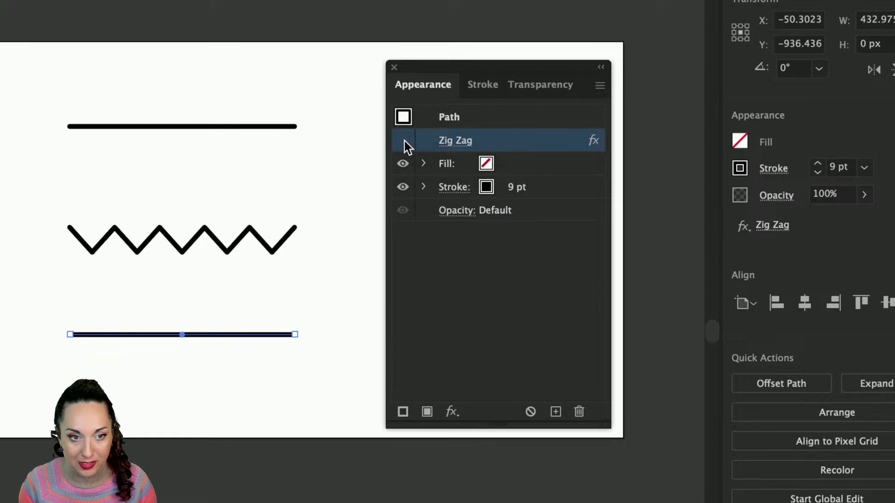
click(404, 140)
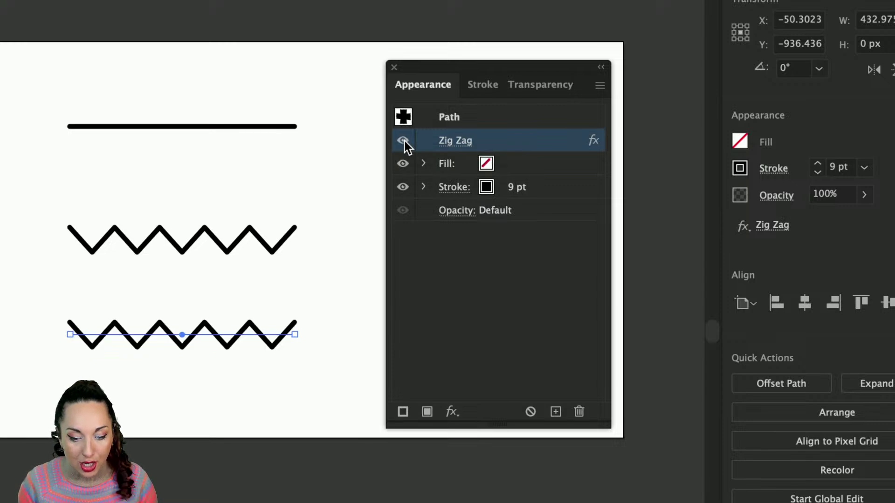
- Edit the lower line's Zig Zag effect to use Smooth points, and deselect the line
click(459, 139)
drag(269, 346, 556, 158)
click(502, 330)
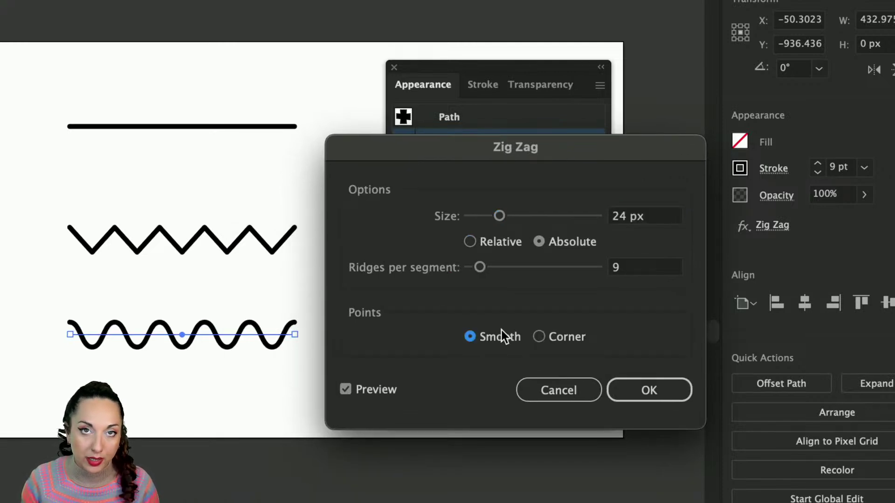
click(635, 397)
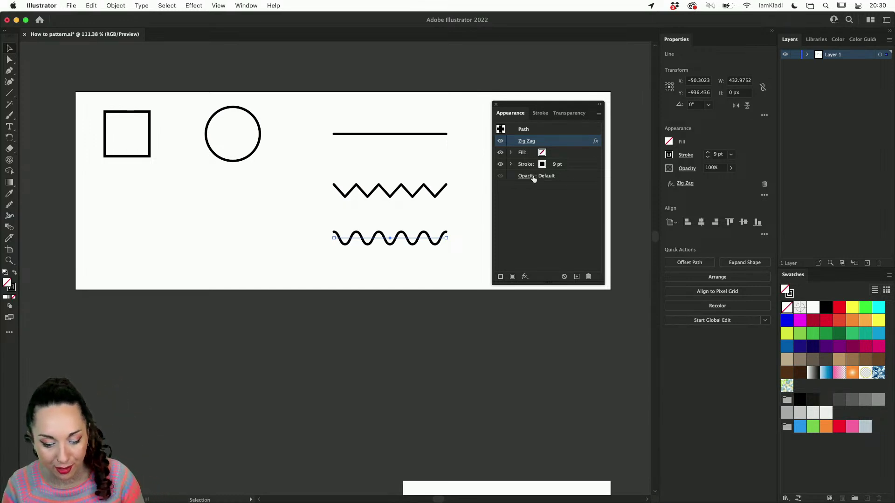
click(261, 201)
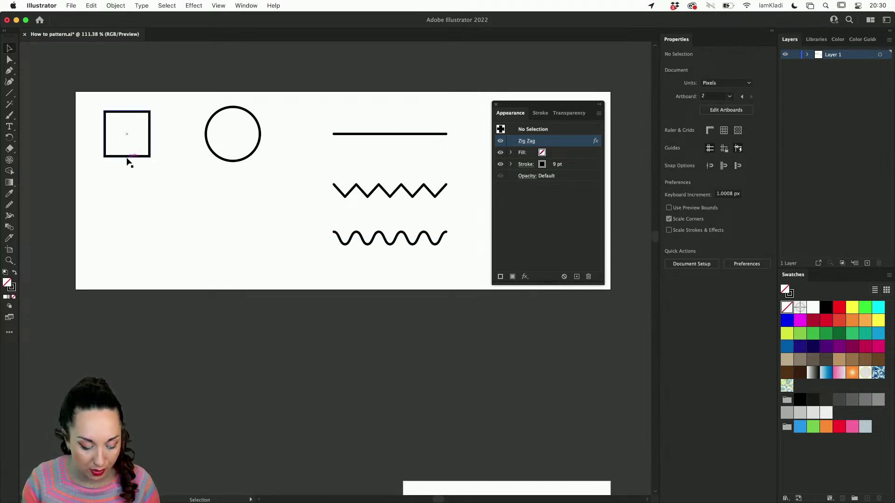
- Duplicate the square about 38 px right and 29 px down, and give the copy an RGB Blue fill with no stroke
drag(128, 158, 138, 168)
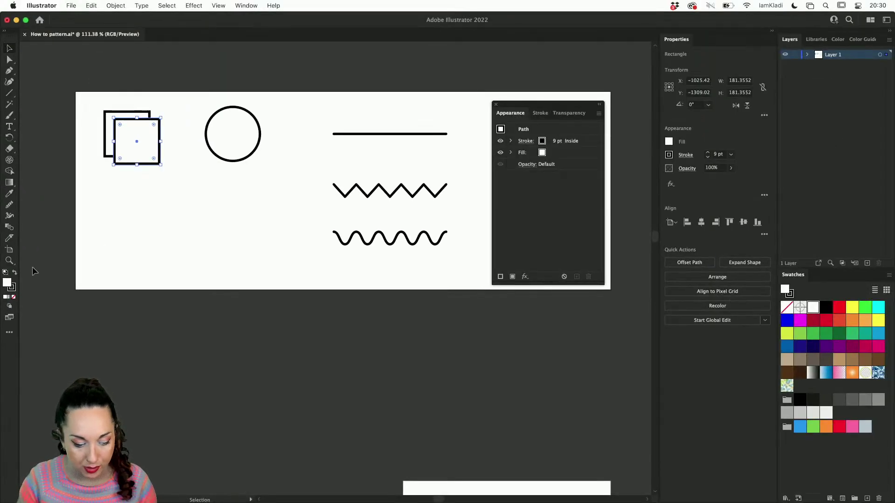
click(13, 288)
click(14, 297)
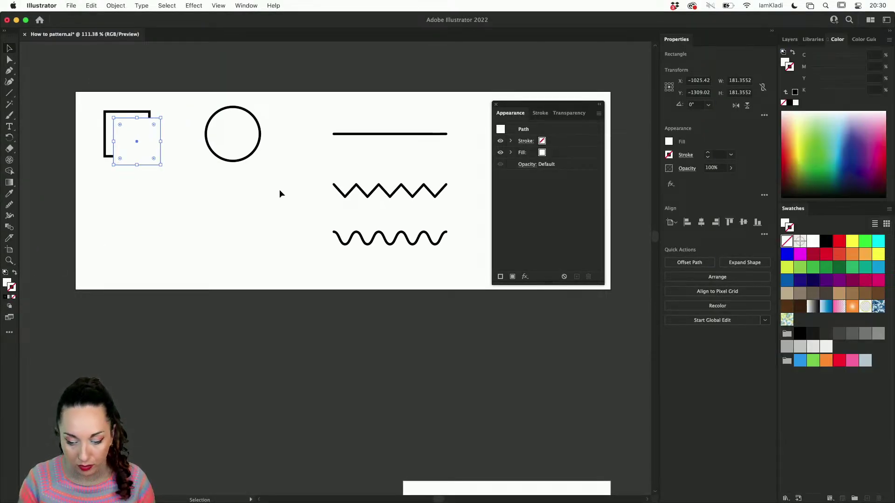
click(790, 256)
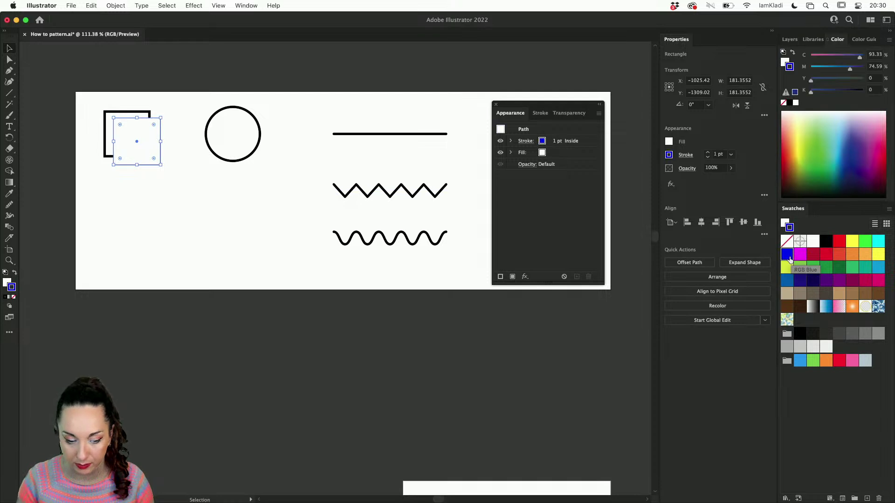
key(x)
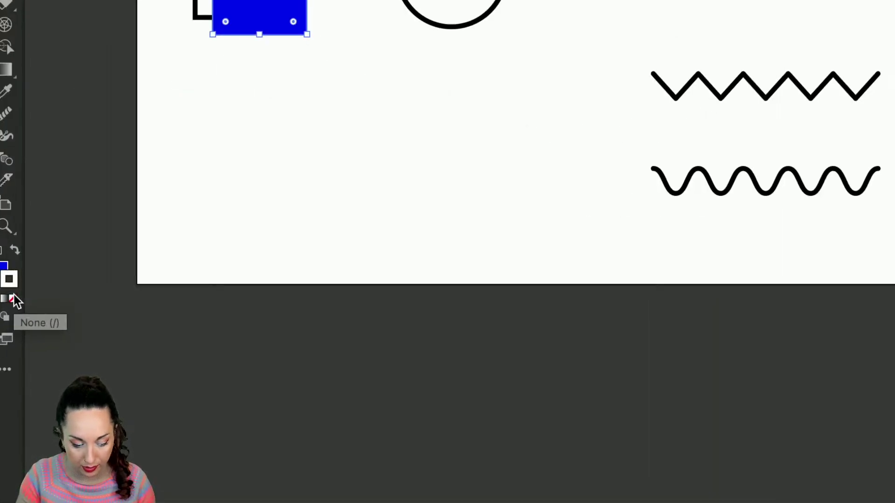
click(14, 297)
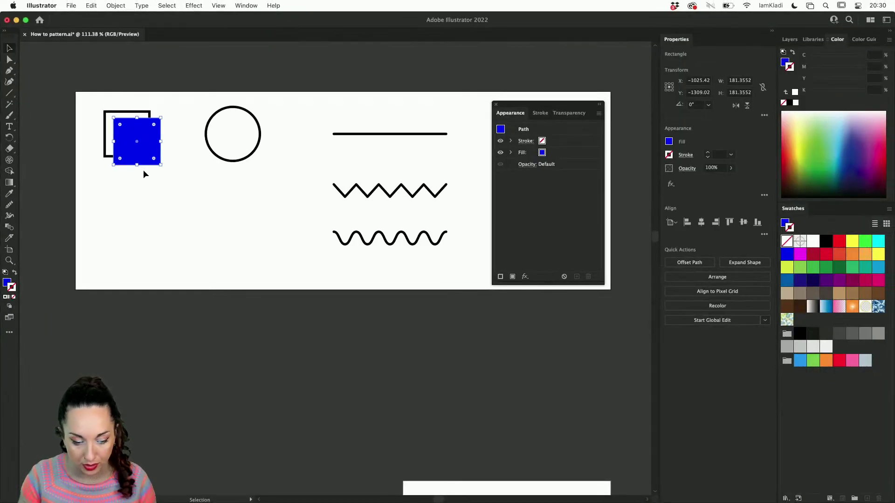
- Send the blue square behind the outlined square and deselect it
click(273, 44)
click(142, 140)
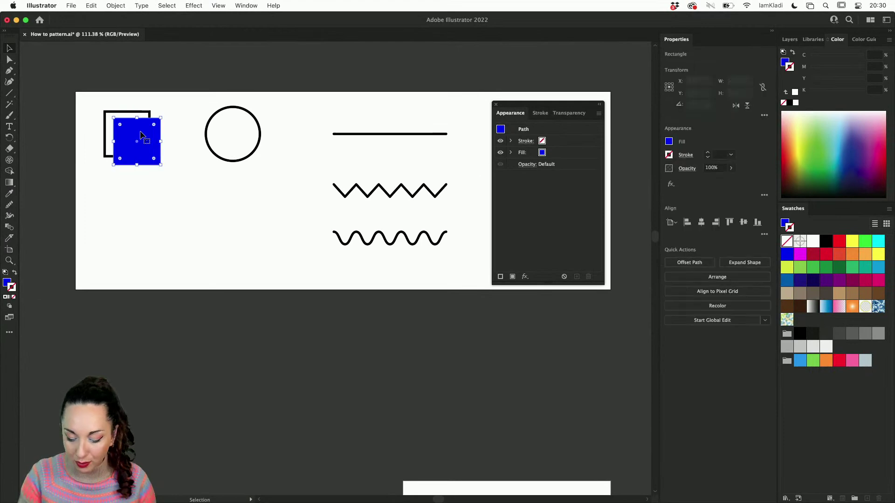
key(super+shift+bracketleft)
click(169, 181)
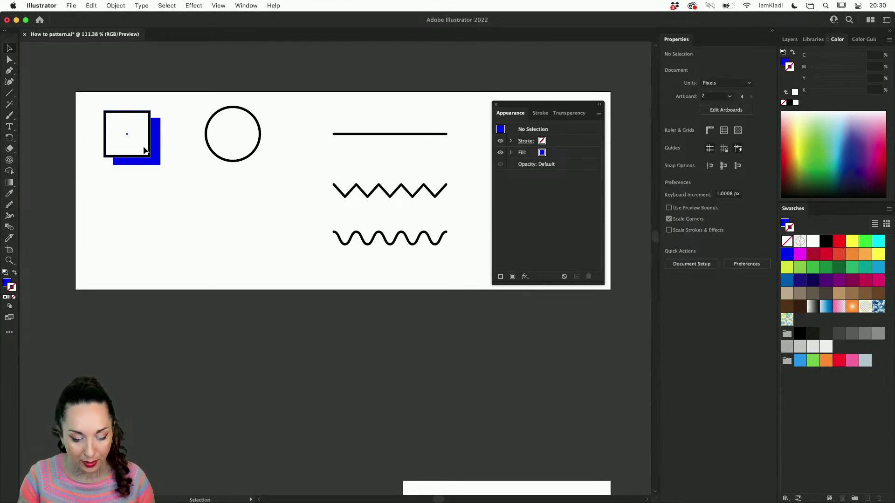
- Remove the fill from the black-outlined square and circle only, leaving the blue square out, and deselect them
click(127, 135)
drag(108, 105, 245, 184)
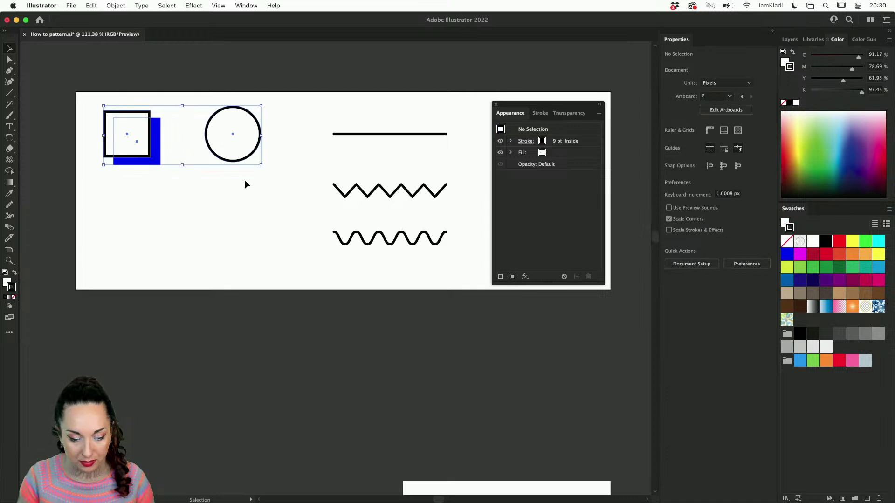
click(13, 298)
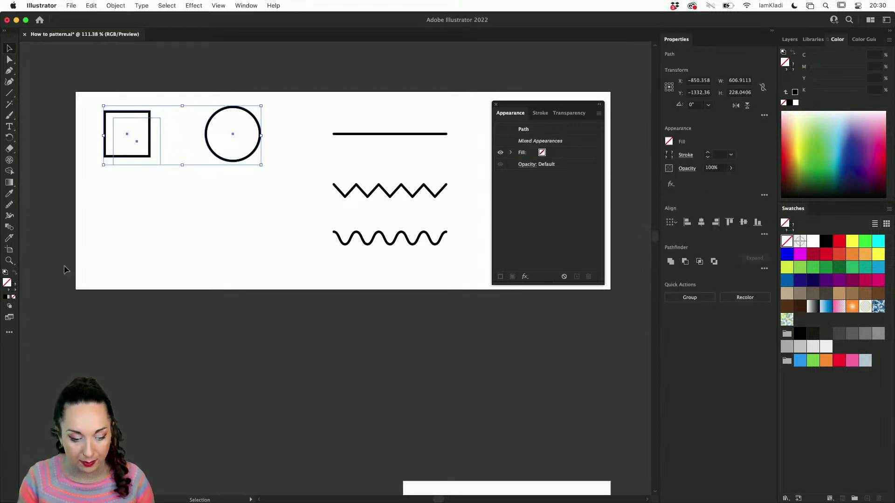
key(super+z)
shift+click(159, 165)
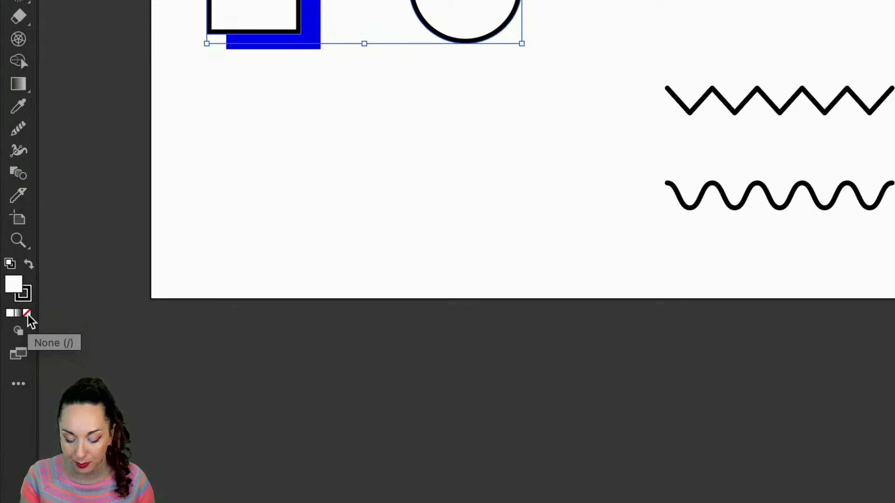
click(27, 314)
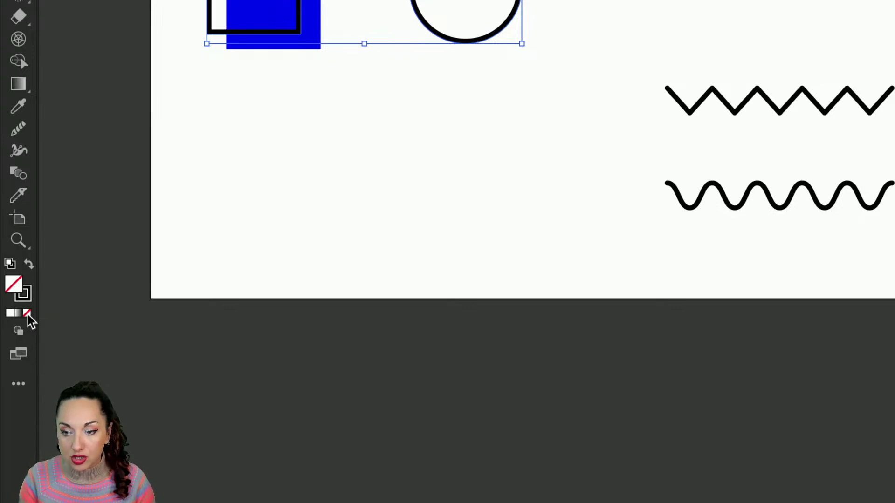
scroll(118, 308, down, 3)
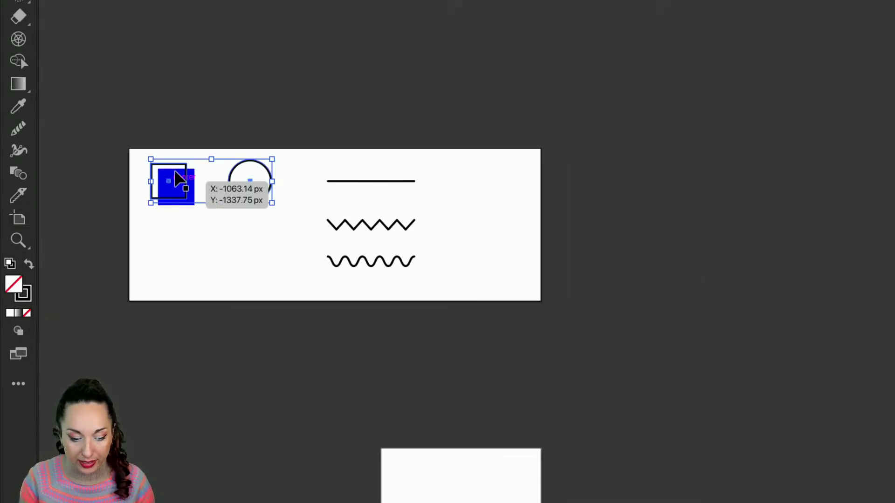
click(170, 234)
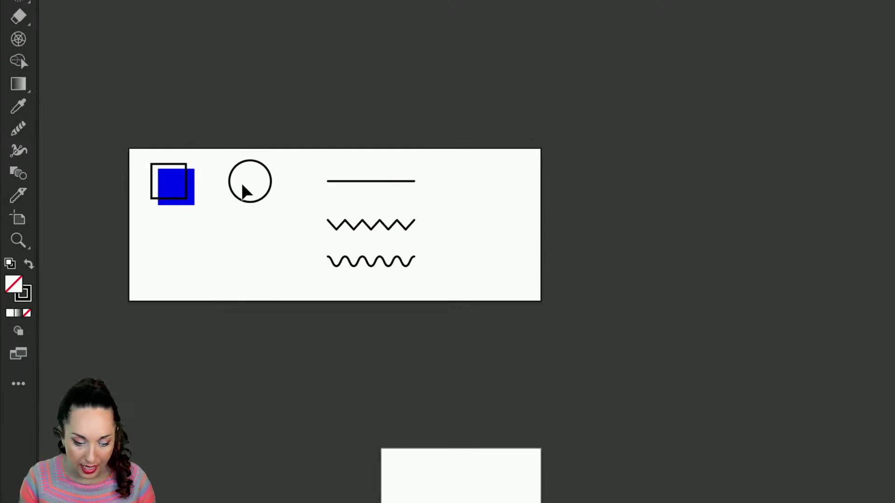
- Duplicate the circle slightly down and to the right, and copy the blue square's appearance onto it with the Eyedropper
click(252, 200)
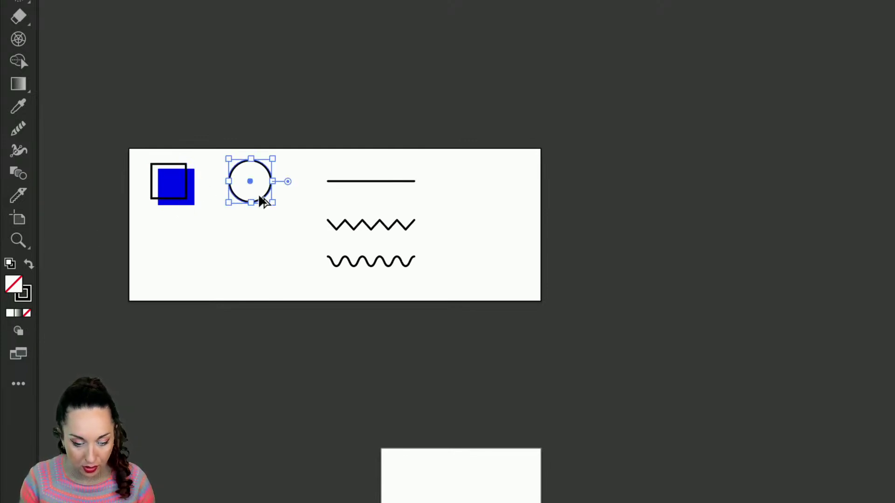
drag(265, 205, 269, 208)
key(i)
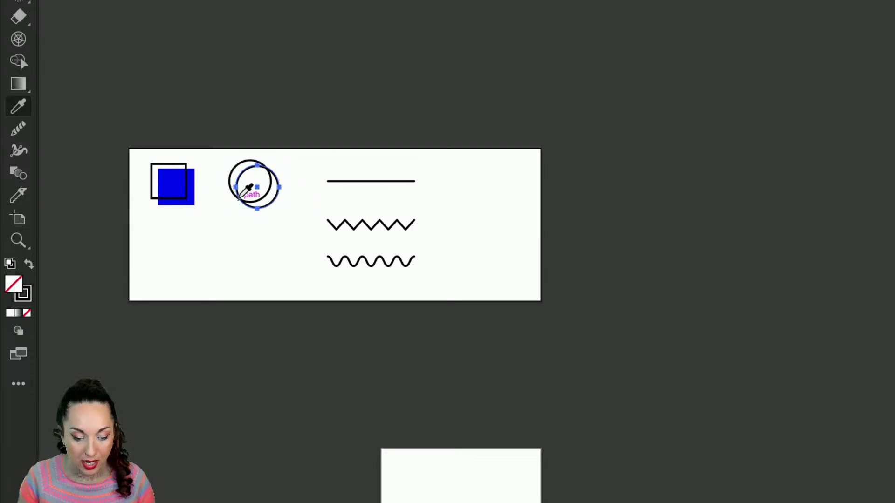
click(195, 200)
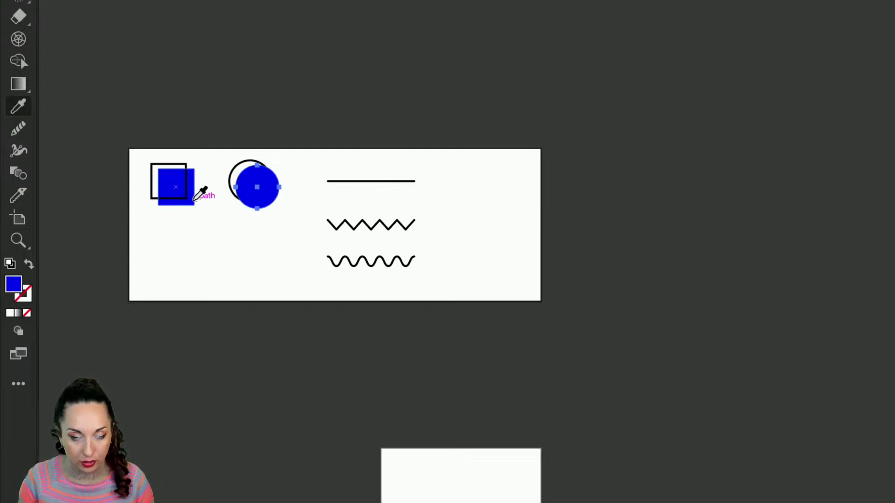
- Set the fill of the duplicated circle to pink, hex ff008c
double_click(15, 285)
click(787, 31)
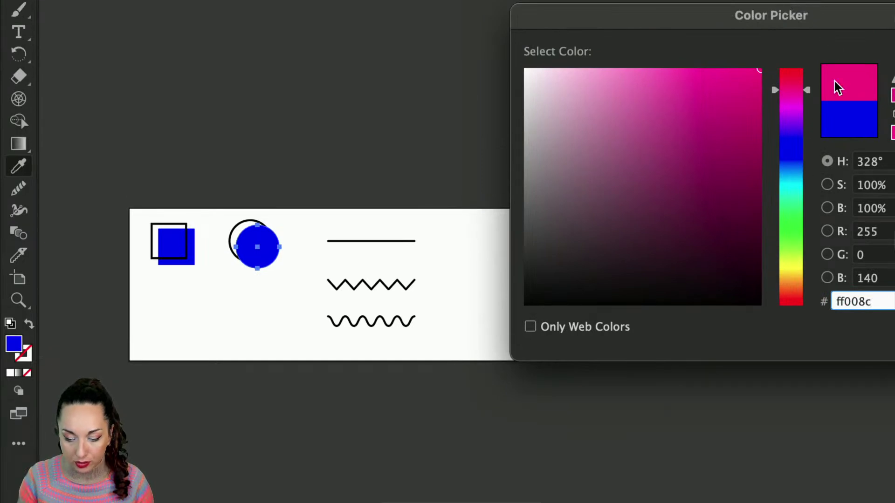
key(Tab)
key(Return)
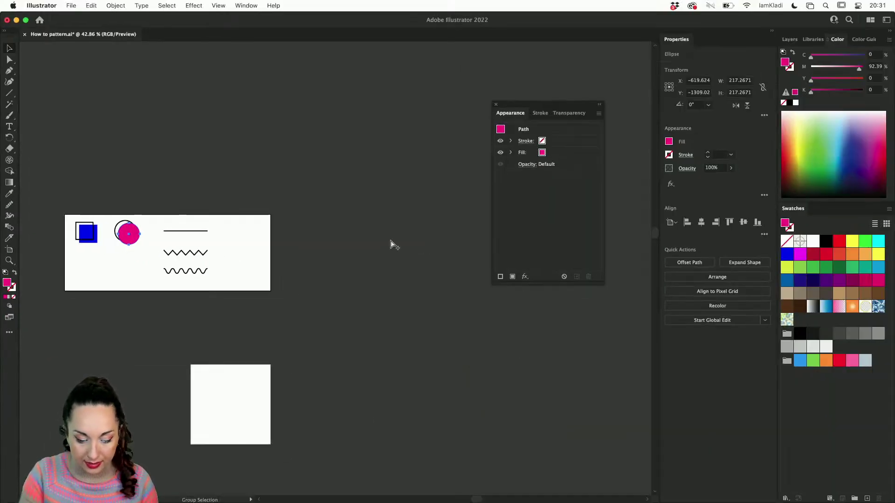
- Send the pink circle behind the outlined circle and deselect it
key(v)
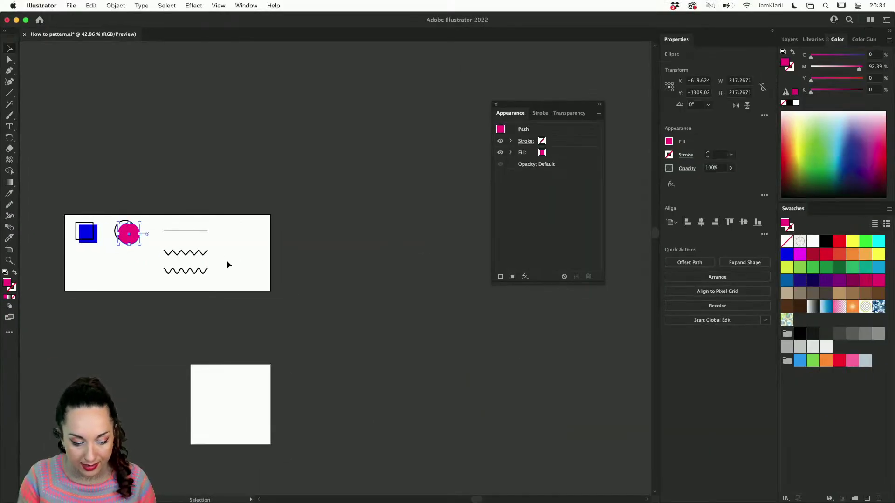
click(115, 270)
scroll(115, 270, up, 3)
click(174, 223)
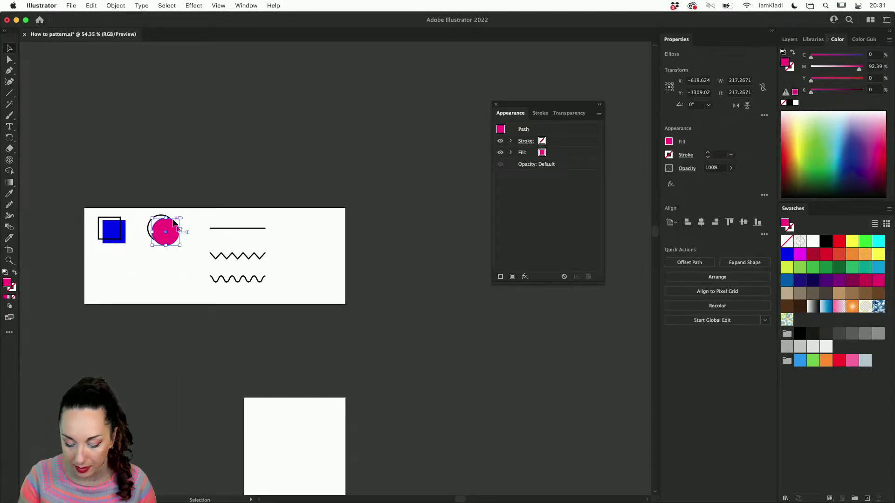
click(181, 265)
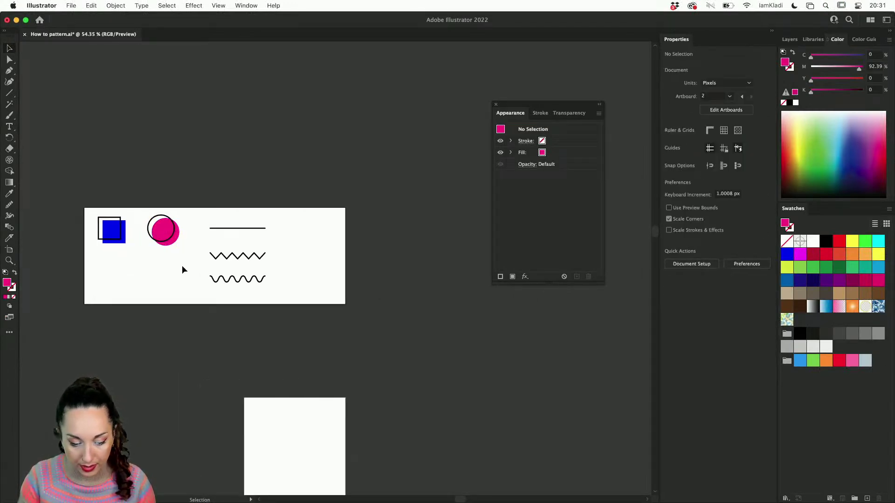
- Duplicate the corner-pointed zigzag line about 36 px right and 19 px down
click(250, 260)
scroll(249, 260, up, 3)
drag(249, 253, 256, 262)
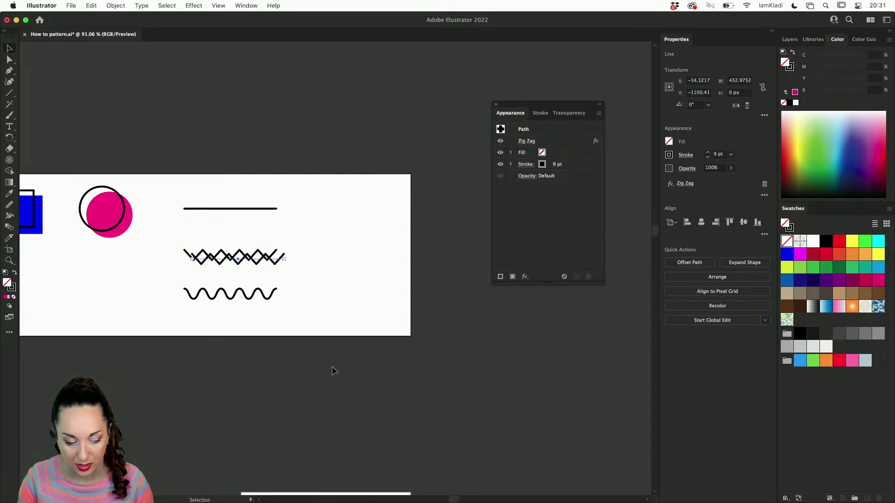
- Set the stroke of the duplicated zigzag line to green and send it behind the black zigzag
click(11, 287)
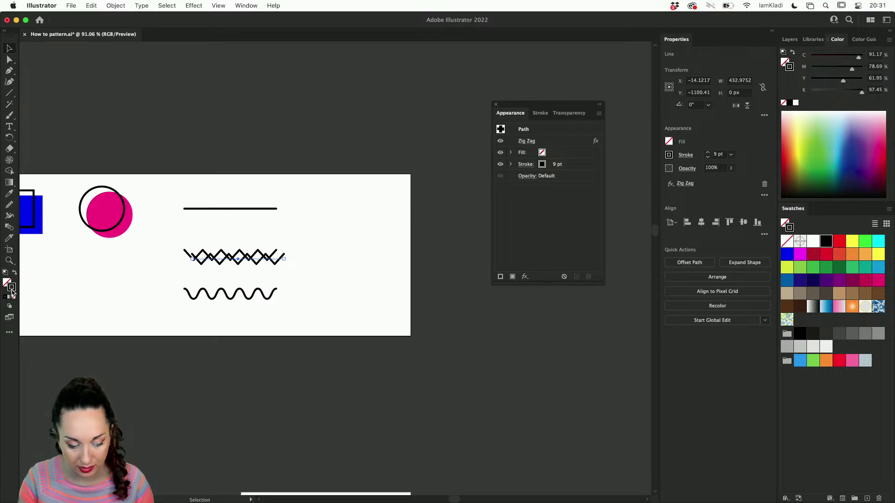
click(669, 155)
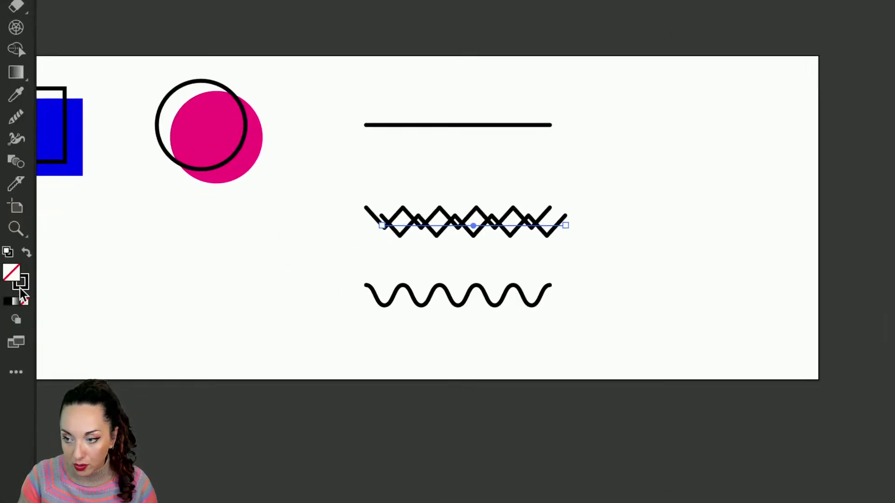
click(21, 288)
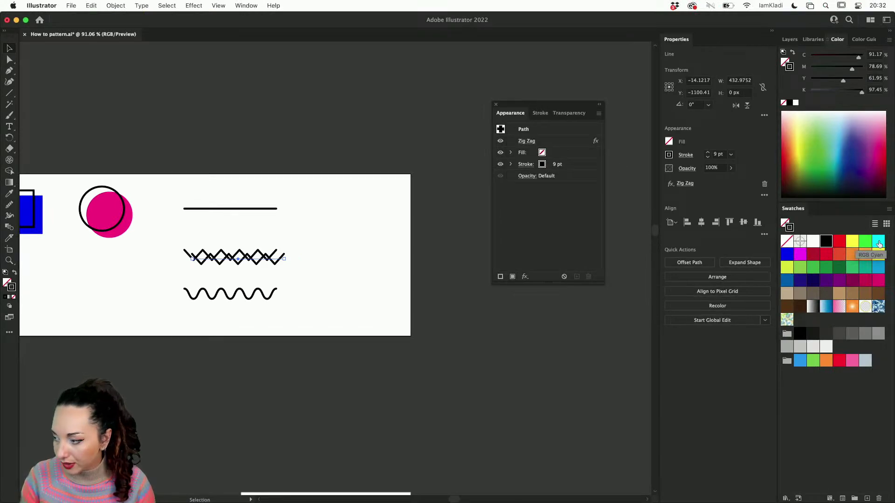
click(853, 268)
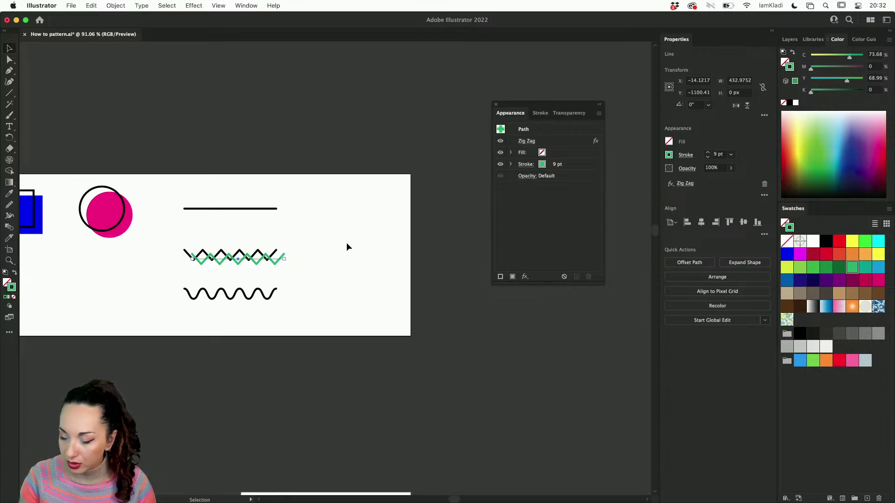
click(231, 272)
- Move the green zigzag closer to the black one, about 18 px left and 9 px up, and deselect it
scroll(227, 280, up, 3)
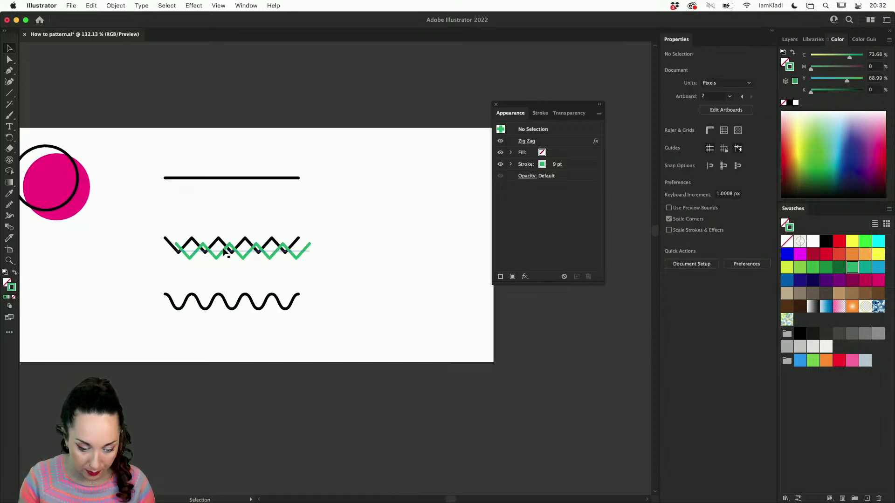
mouse_move(226, 247)
mouse_down()
mouse_move(211, 250)
mouse_move(228, 249)
mouse_move(219, 249)
mouse_up()
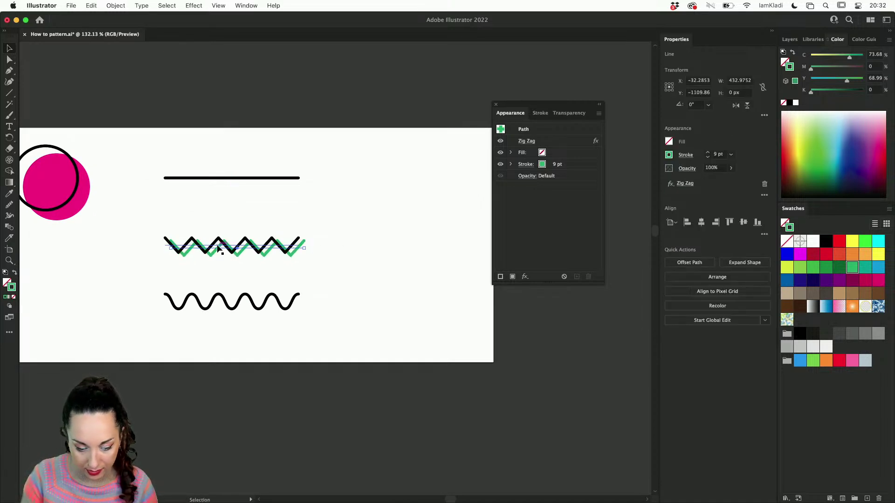
click(252, 285)
- Increase the stroke weight of the outlined square, outlined circle and all the lines to 13 pt, leaving out the filled square and circle
scroll(252, 286, down, 5)
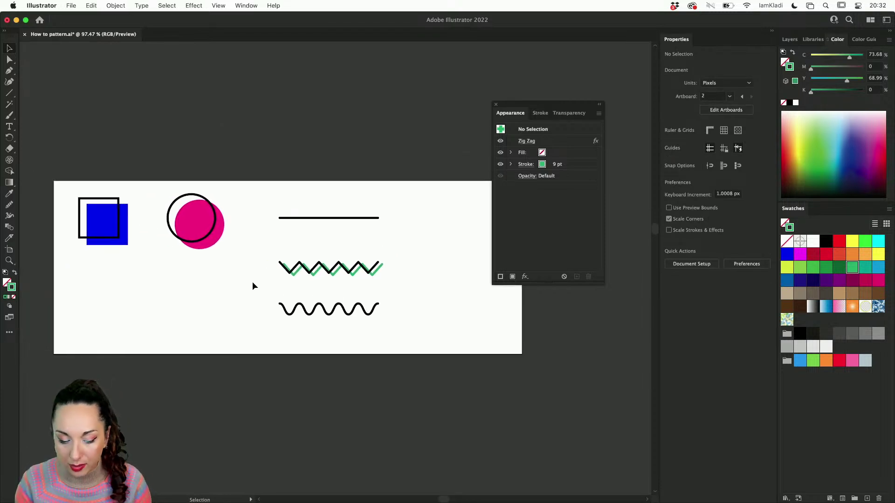
drag(94, 185, 378, 332)
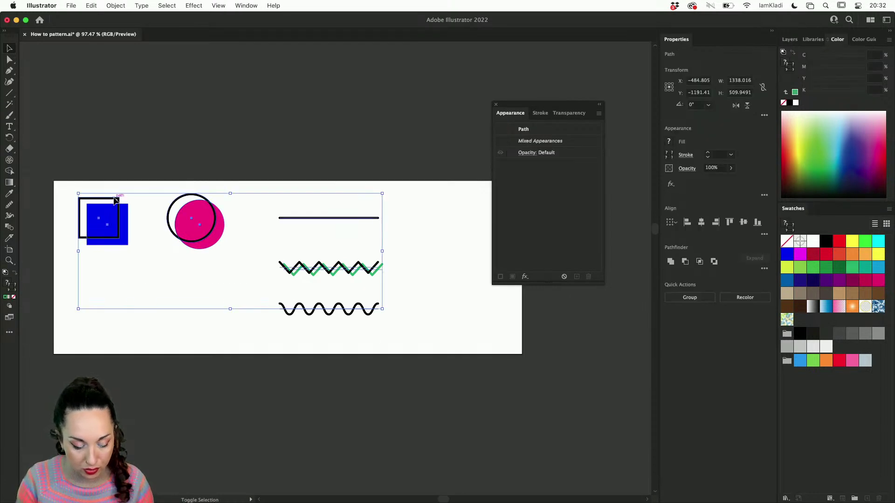
shift+click(120, 230)
shift+click(213, 246)
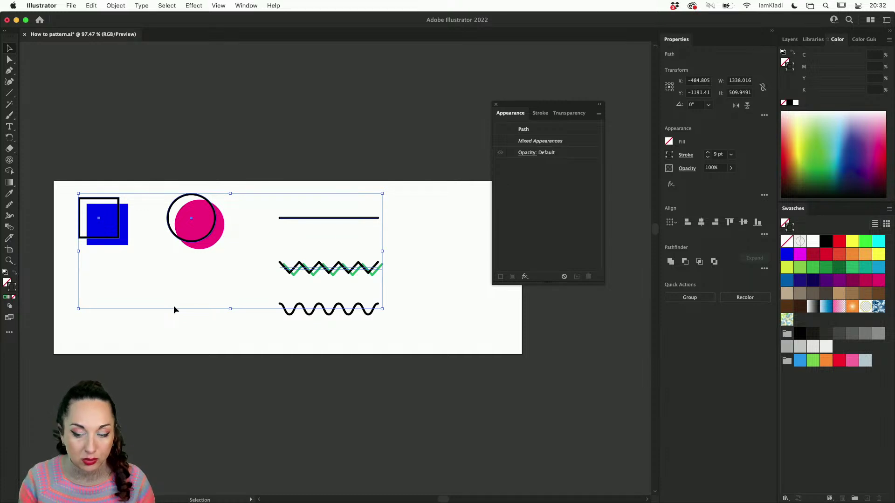
click(707, 153)
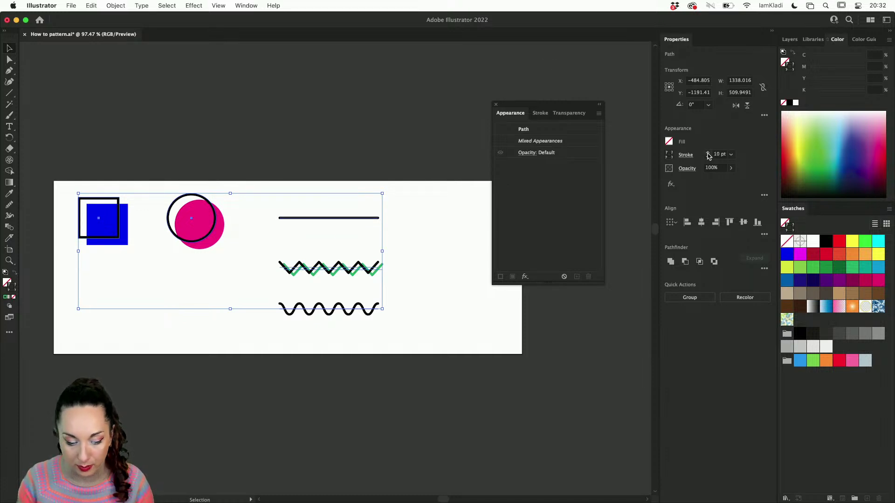
click(707, 153)
click(707, 153)
click(707, 153)
click(389, 344)
click(380, 268)
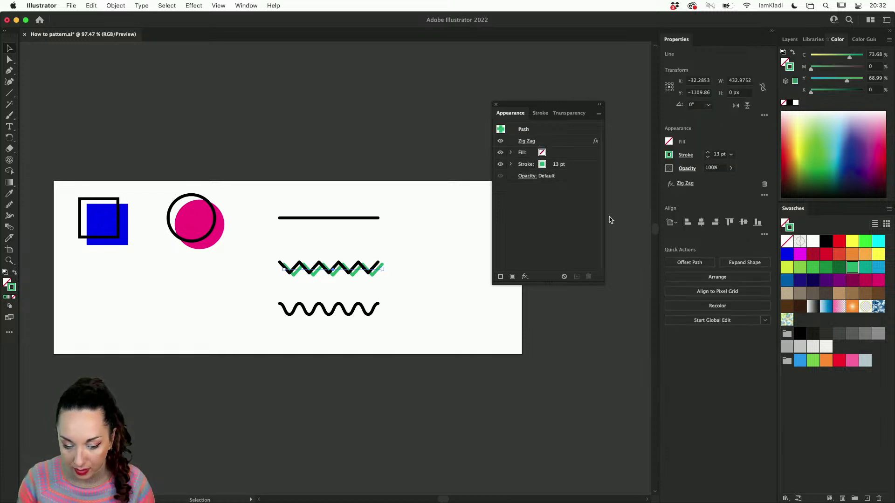
click(475, 285)
- Duplicate the black wavy line about 18 px right and 12 px down
drag(372, 313, 373, 315)
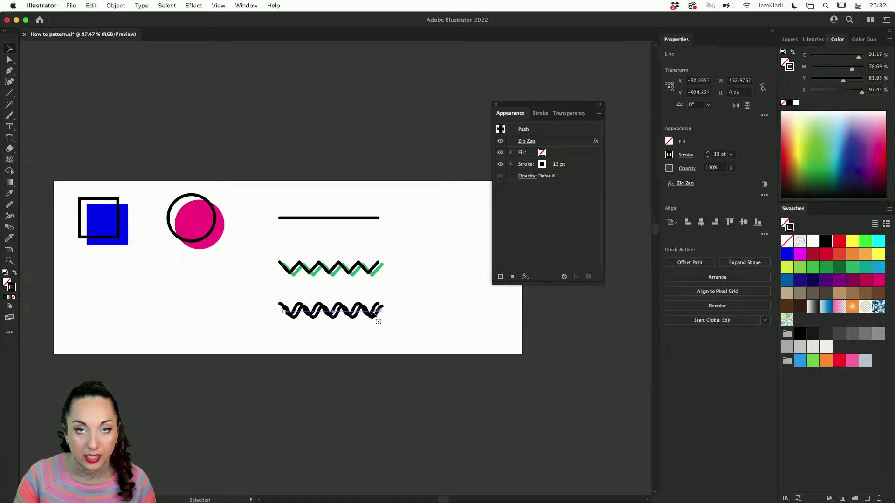
scroll(373, 315, up, 5)
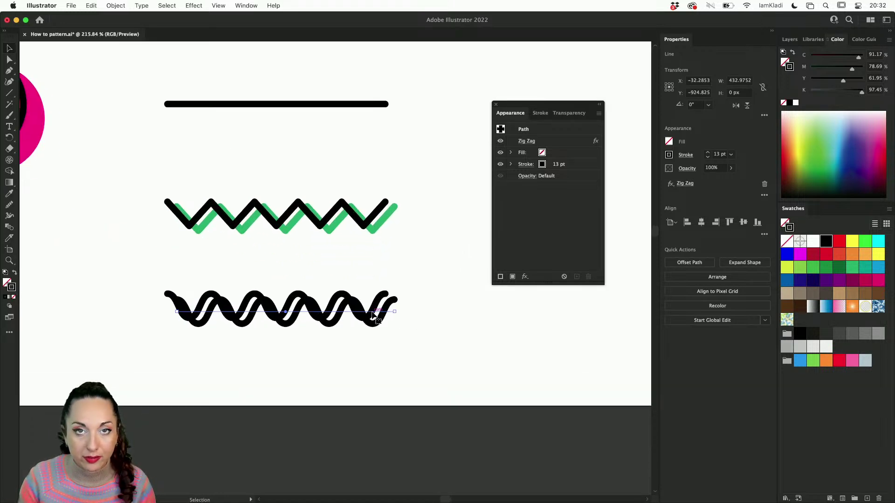
scroll(373, 315, down, 3)
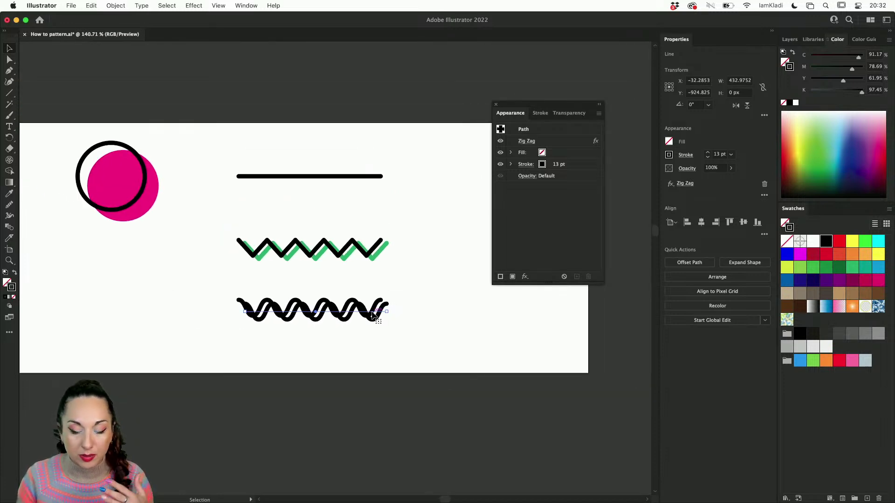
- Set the duplicated wavy line's stroke to orange and send it behind the black wavy line
key(a)
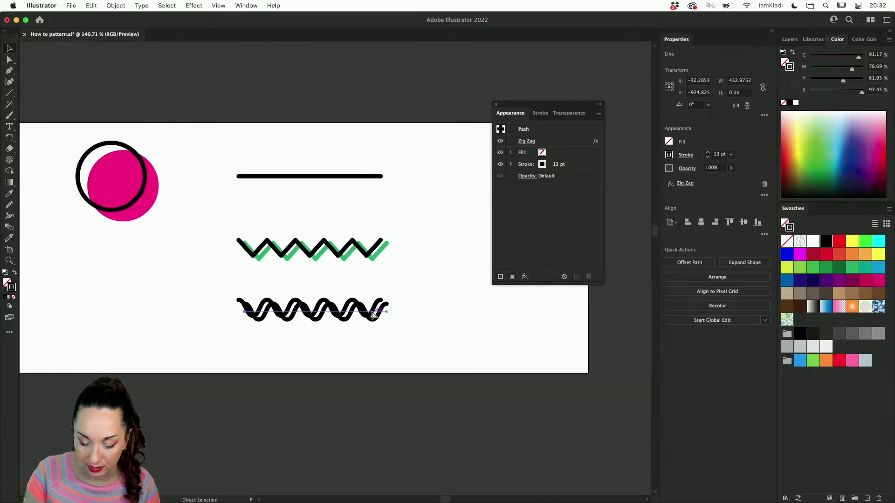
key(super)
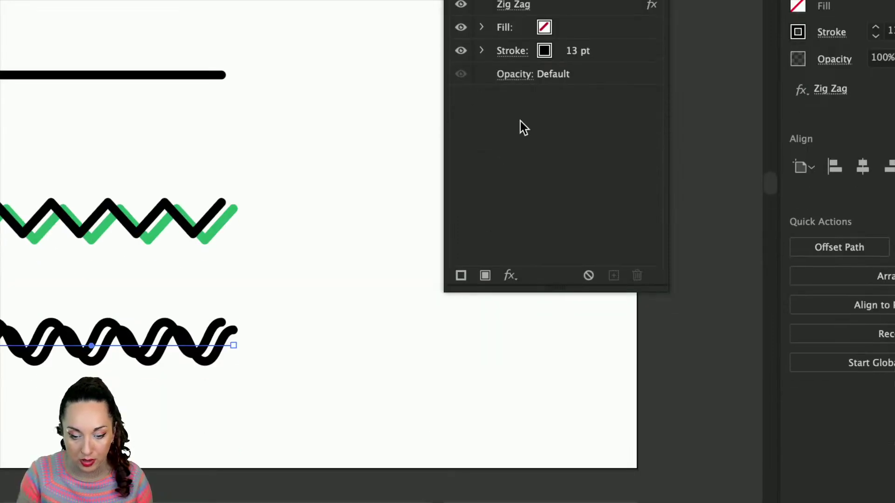
click(544, 51)
click(559, 51)
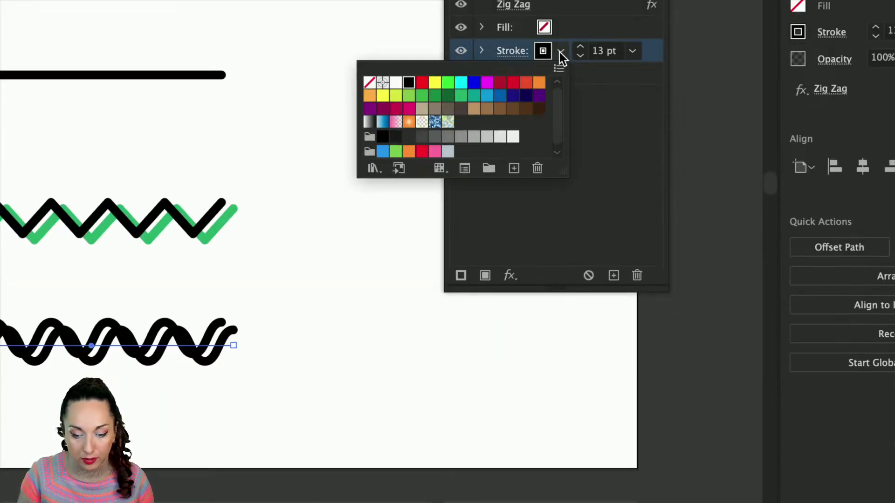
click(539, 83)
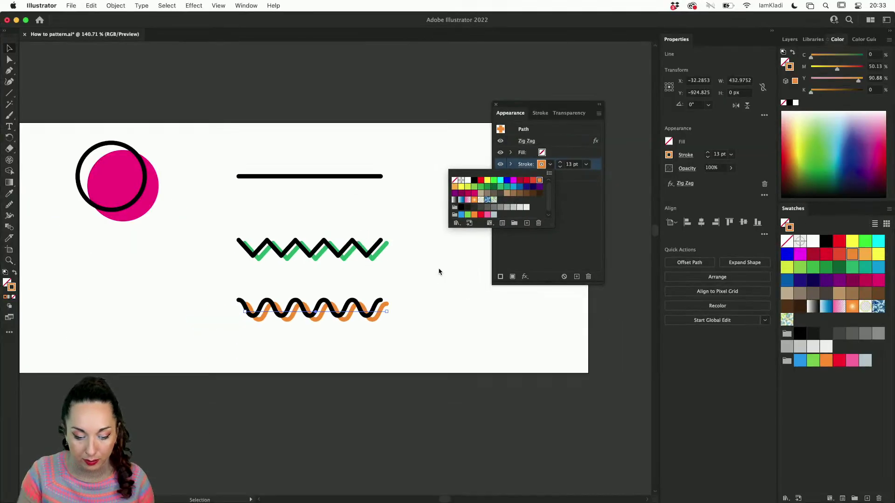
click(238, 144)
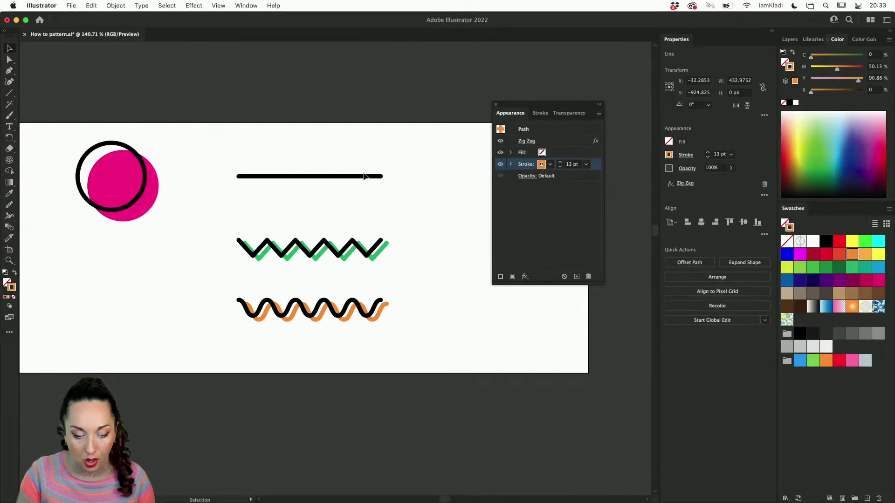
- Duplicate the straight line slightly down and about 18 px right, and give the copy a light blue stroke
mouse_move(365, 182)
mouse_down()
mouse_move(380, 214)
mouse_move(369, 185)
mouse_up()
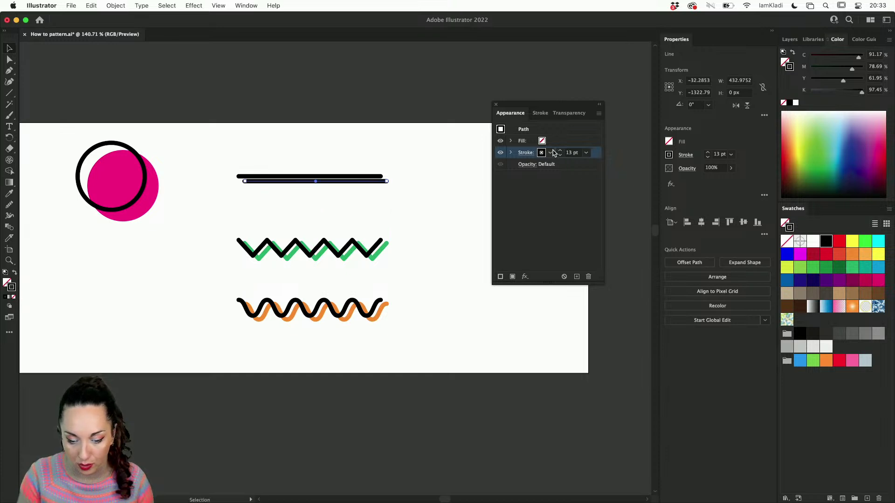
click(550, 152)
click(501, 169)
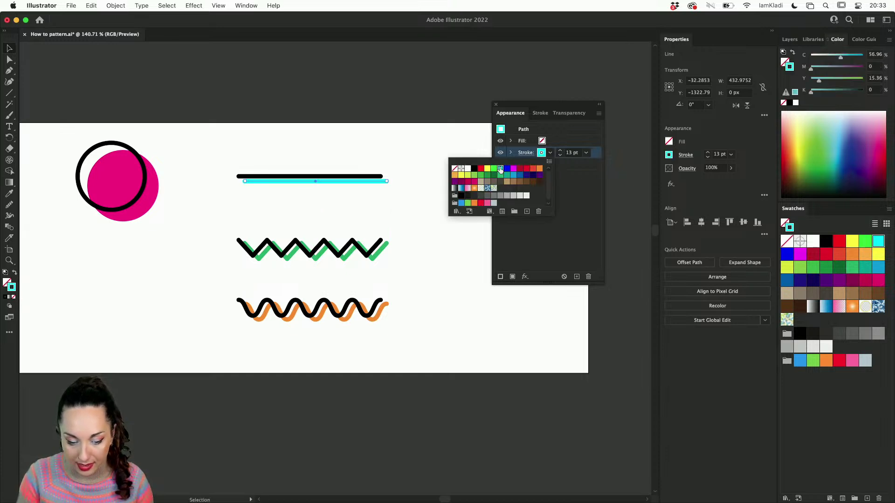
click(511, 179)
key(Escape)
alt+scroll(398, 216, down, 3)
click(399, 216)
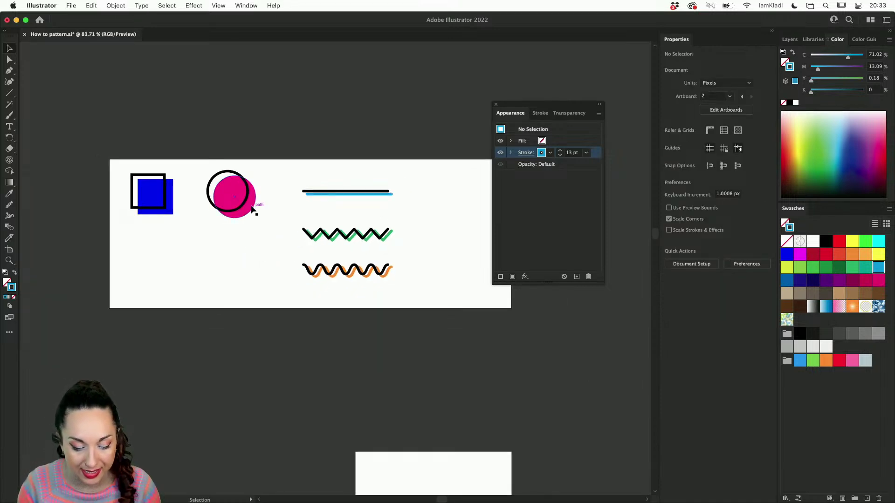
drag(252, 206, 251, 210)
click(268, 216)
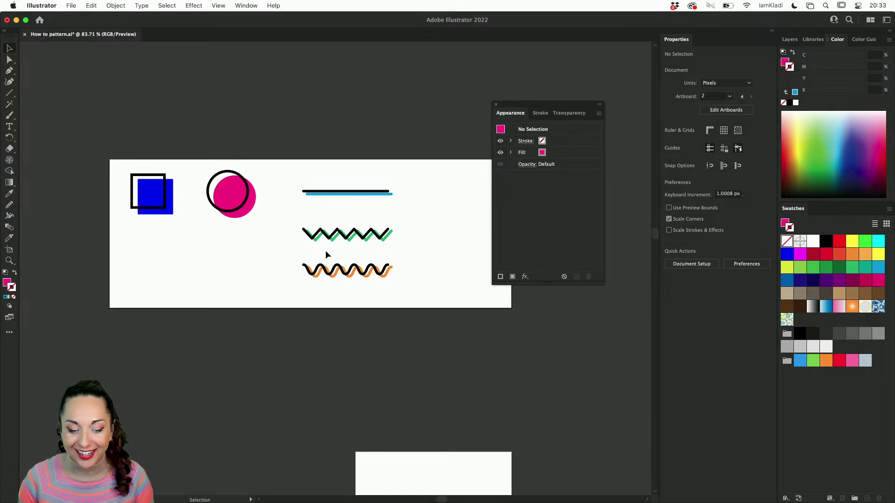
- Duplicate the black and orange wavy line pair into the empty area below the square and circle
click(347, 234)
click(346, 270)
scroll(345, 272, up, 1)
drag(343, 272, 176, 255)
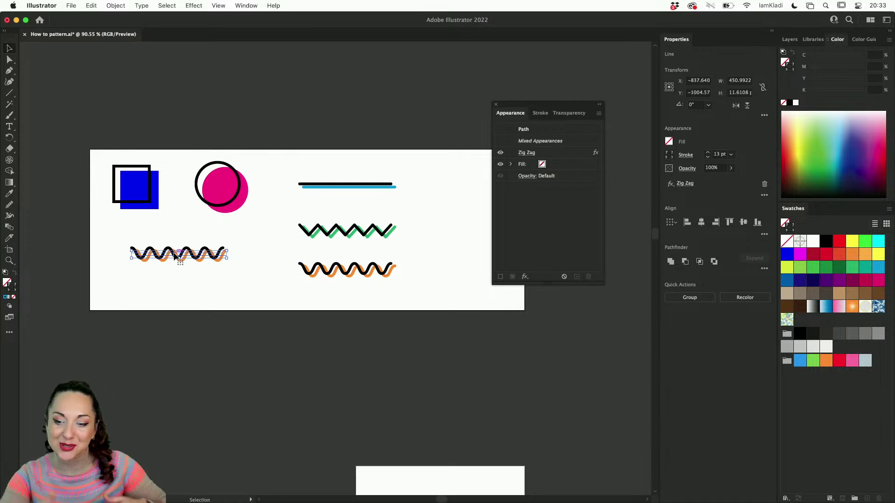
click(172, 270)
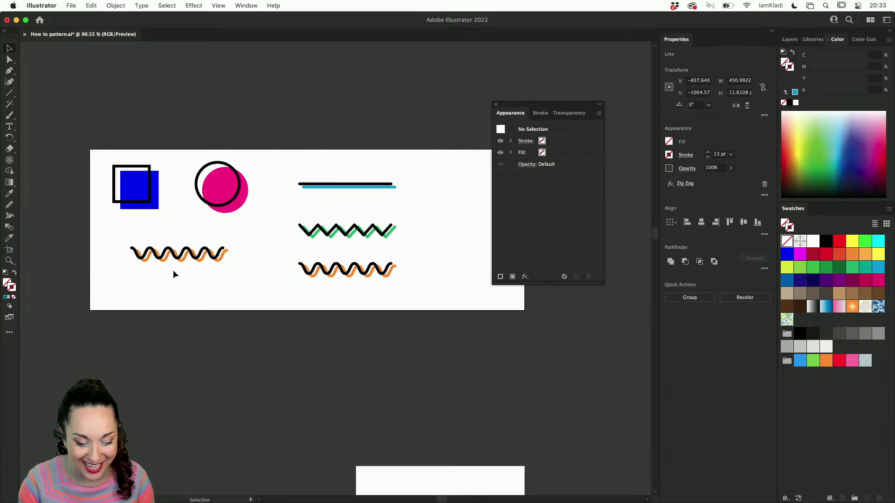
- Separate the copied pair by placing its black wavy line about 144 px left of and 152 px below the orange one
click(200, 260)
click(213, 282)
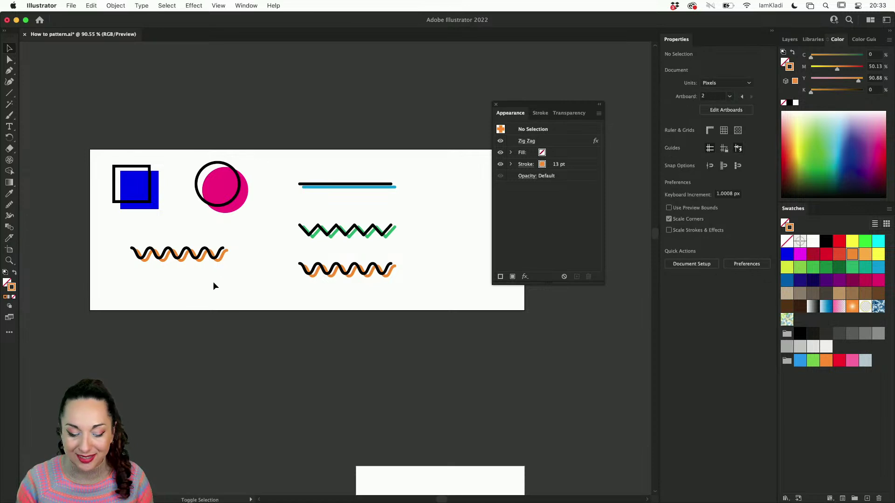
click(218, 261)
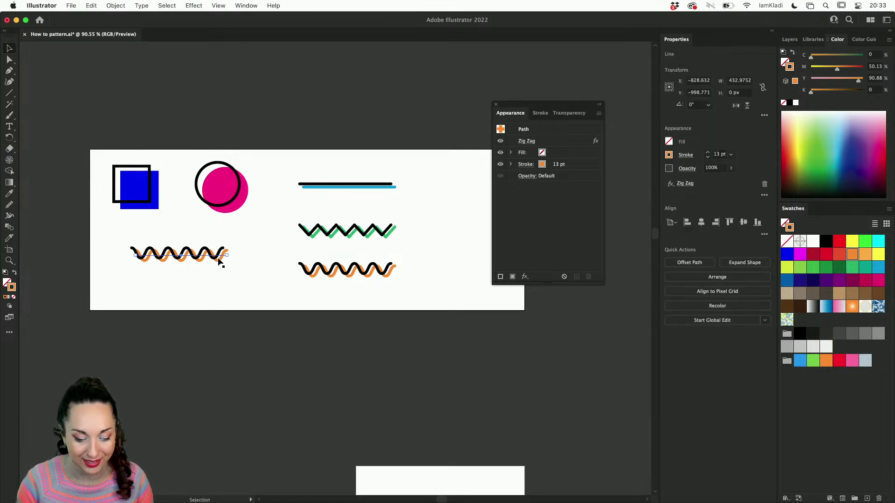
mouse_move(218, 262)
mouse_down()
mouse_move(221, 289)
mouse_move(194, 289)
mouse_up()
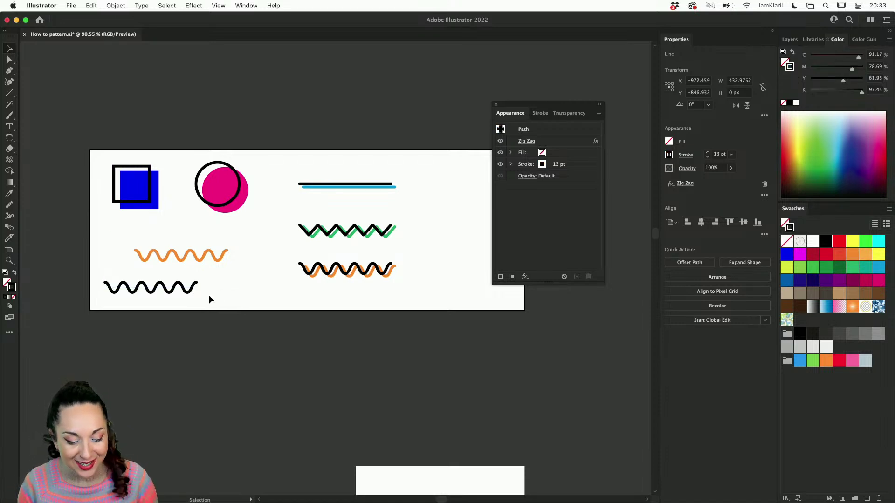
click(208, 297)
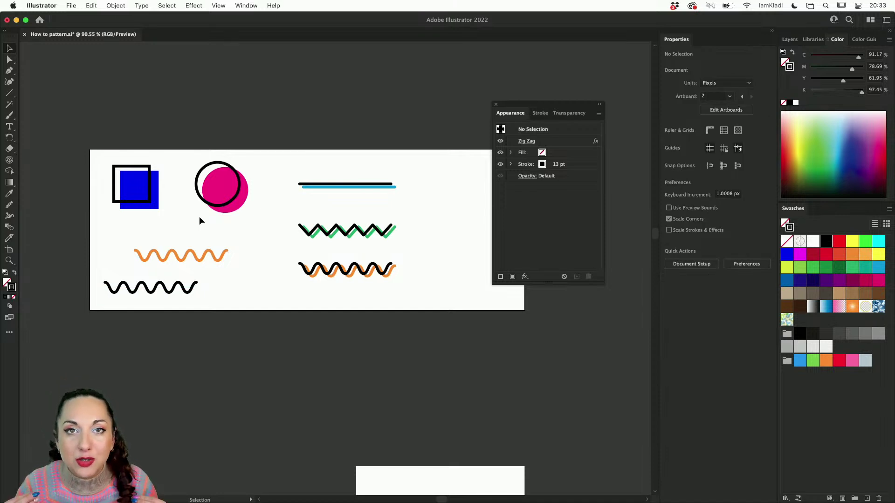
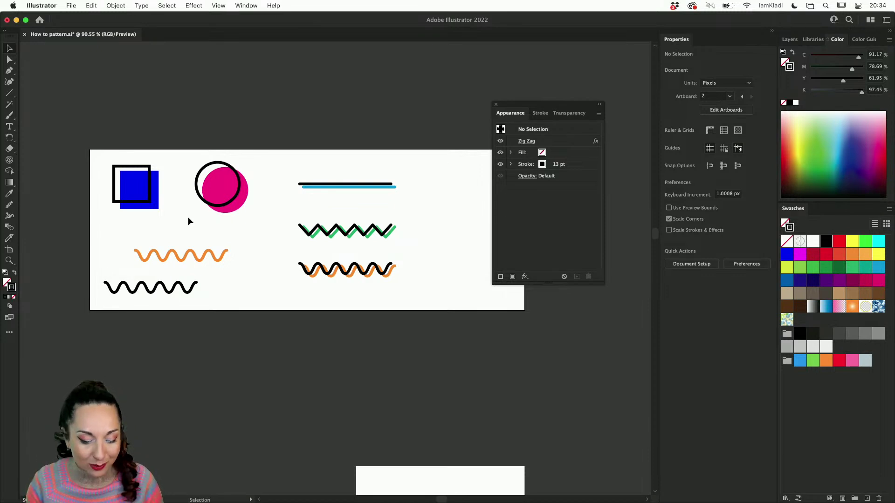
- Blend the separated orange and black wavy lines with the Blend tool
drag(204, 322, 207, 325)
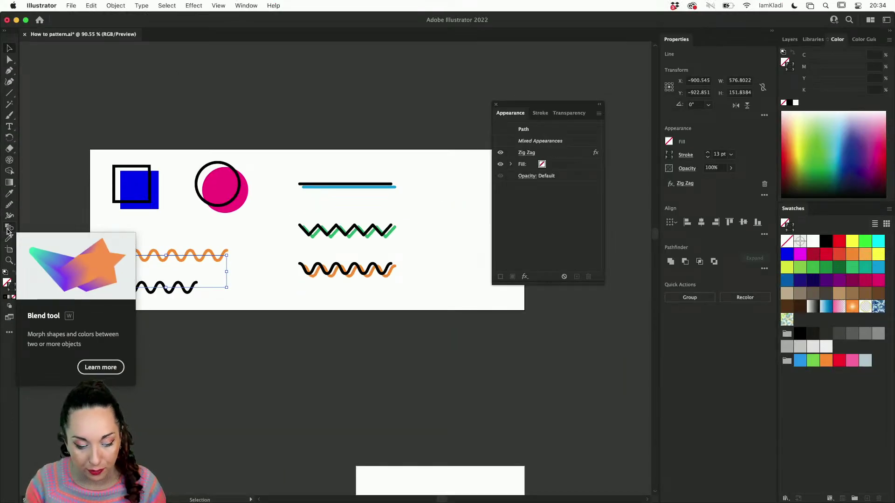
click(8, 230)
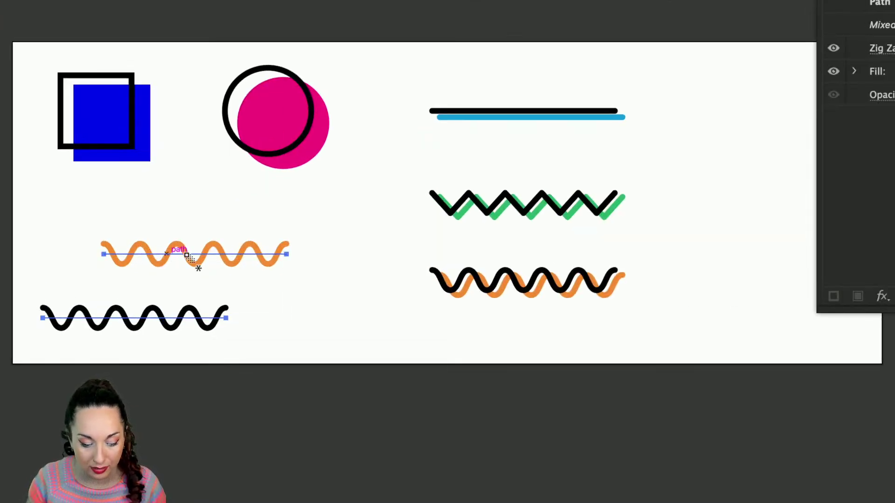
click(186, 255)
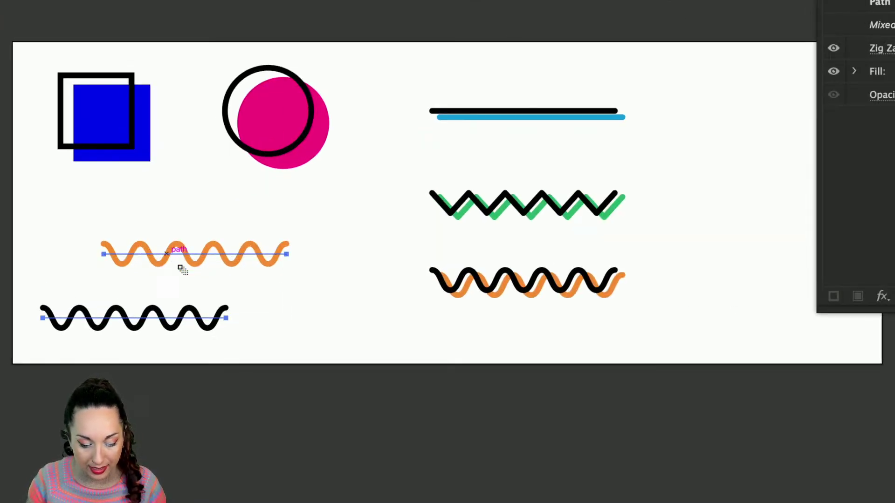
click(173, 324)
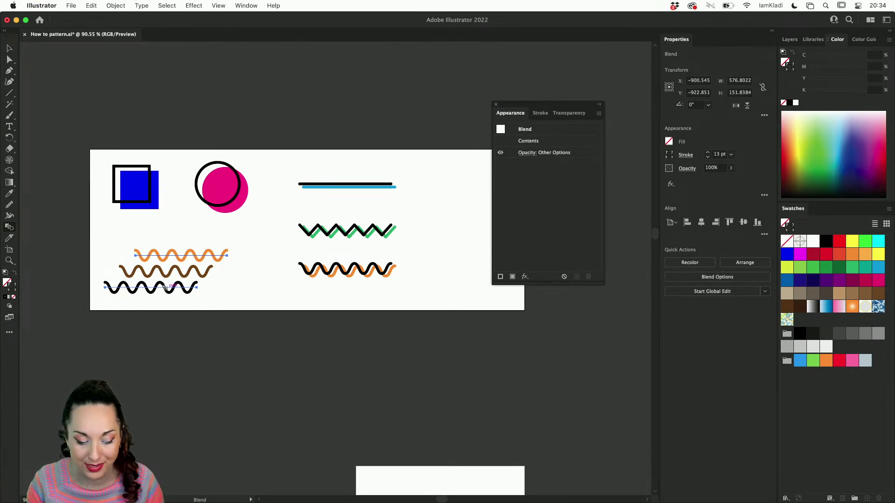
- Set the wavy line blend's spacing to Specified Steps with 15 steps
double_click(8, 228)
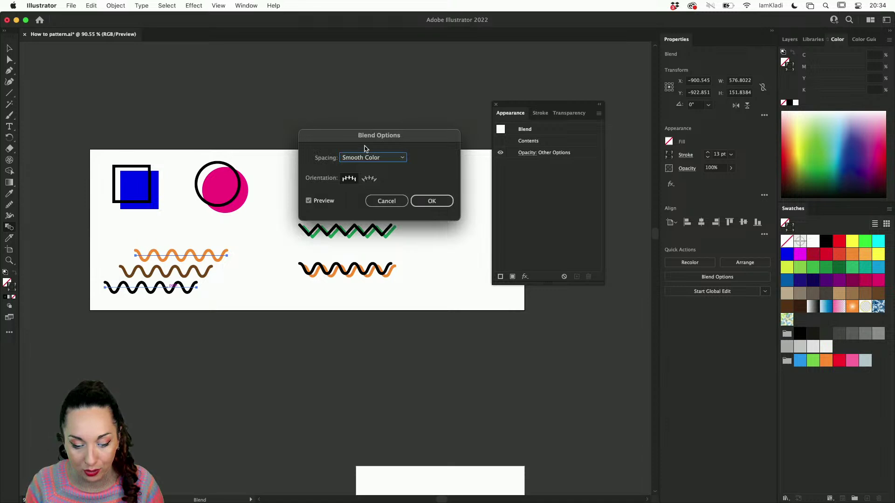
click(391, 156)
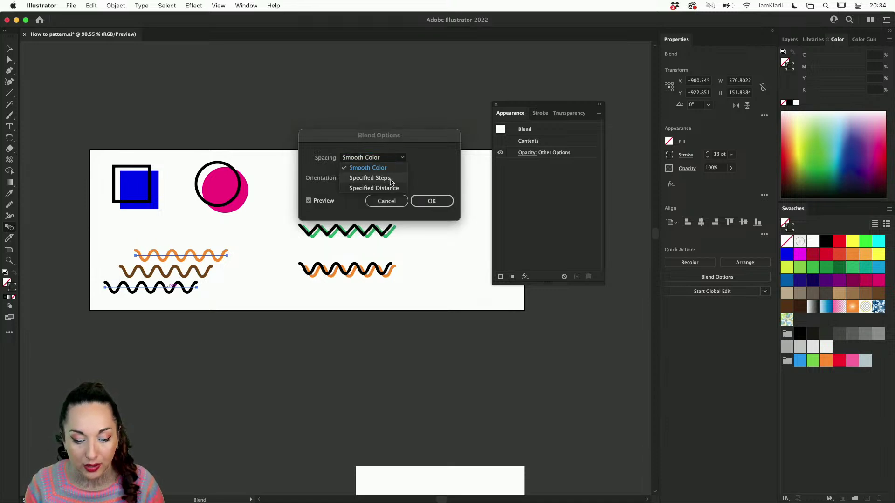
click(396, 179)
key(Up)
key(Up)
key(Up)
key(Up)
key(Up)
key(Up)
key(Up)
key(Up)
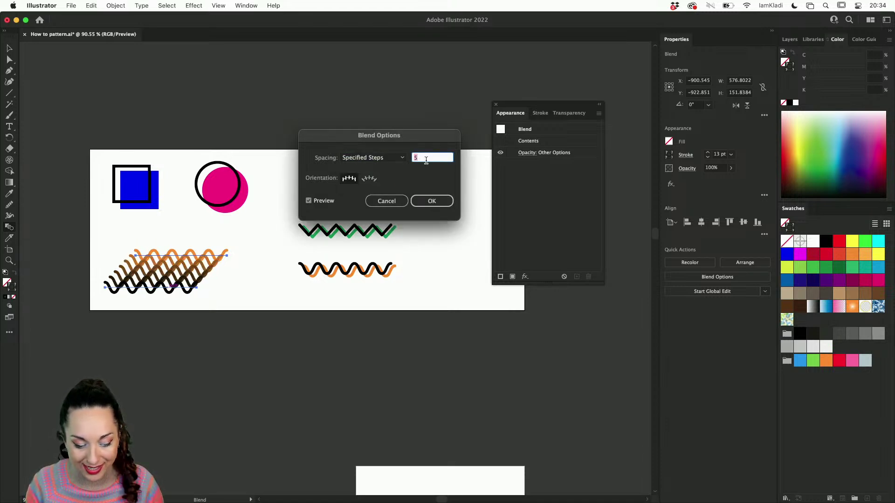
key(Up)
key(Up)
key(Up)
key(Up)
key(Up)
key(Up)
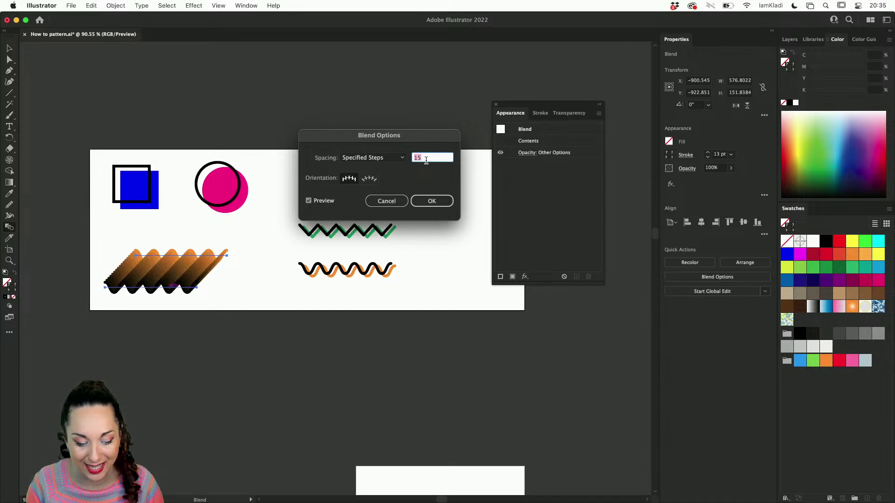
click(433, 202)
- Isolate the blend and recolour its orange wavy line's stroke to yellow and its black wavy line's stroke to dark magenta
scroll(189, 263, up, 6)
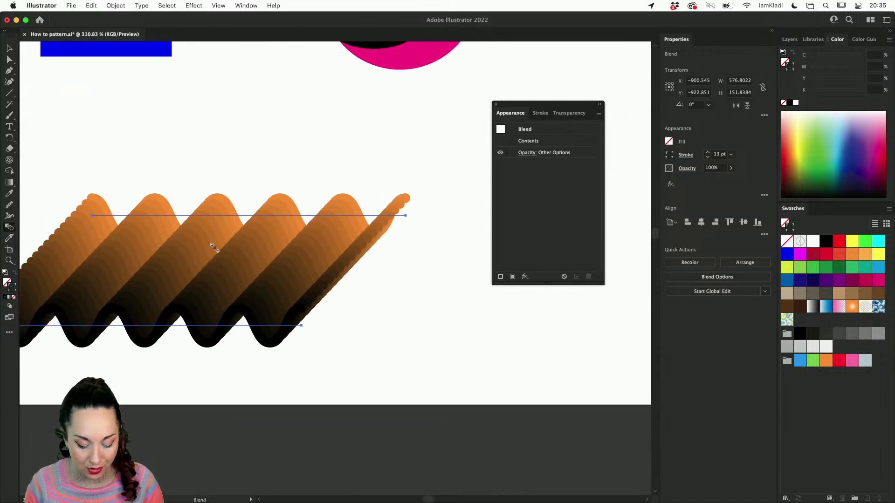
key(v)
double_click(287, 217)
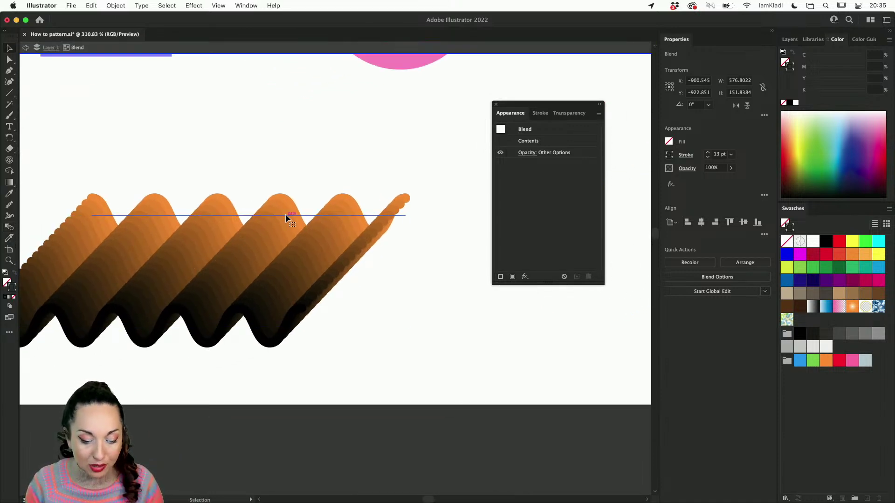
click(851, 241)
click(232, 324)
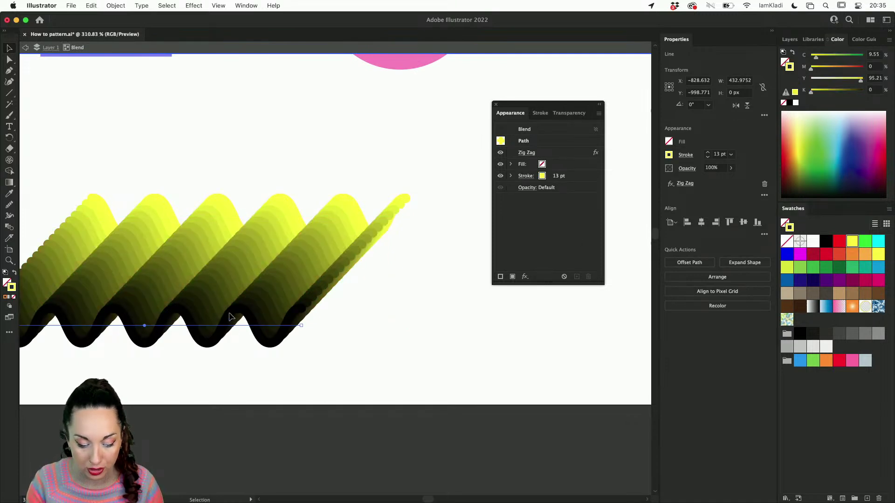
click(851, 280)
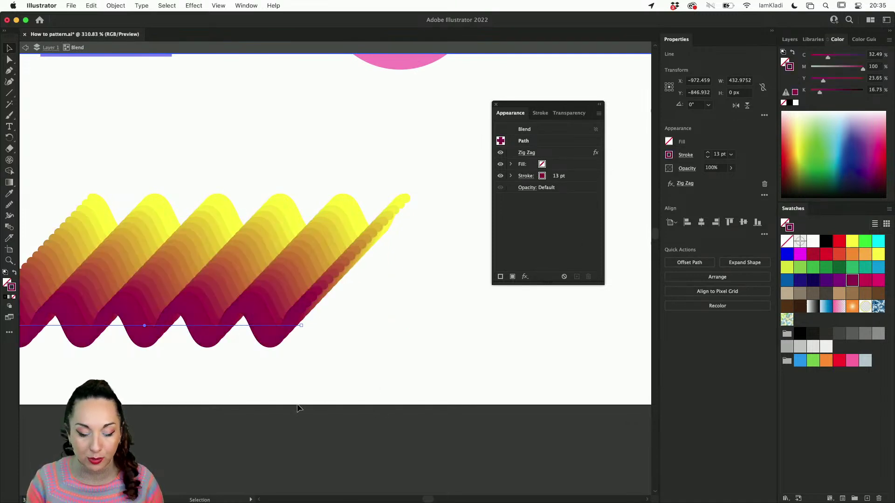
- Set the yellow-to-purple wave blend's spacing to 7 specified steps
mouse_move(350, 501)
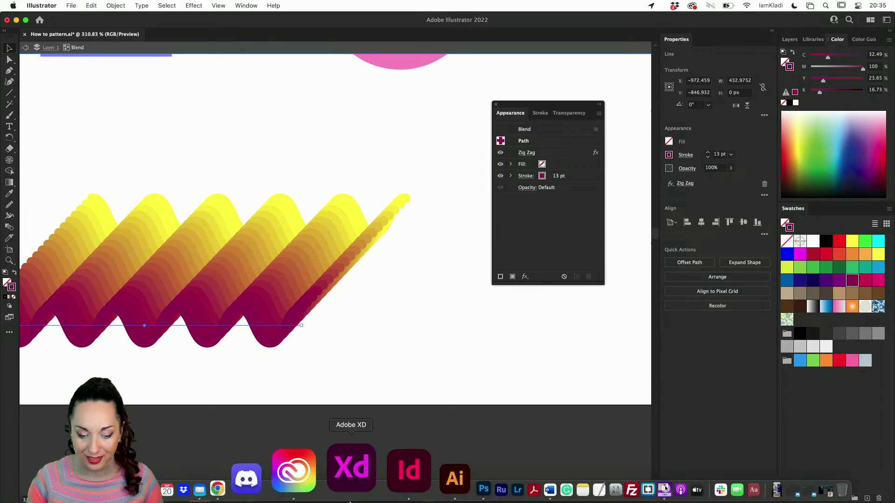
click(169, 383)
click(192, 285)
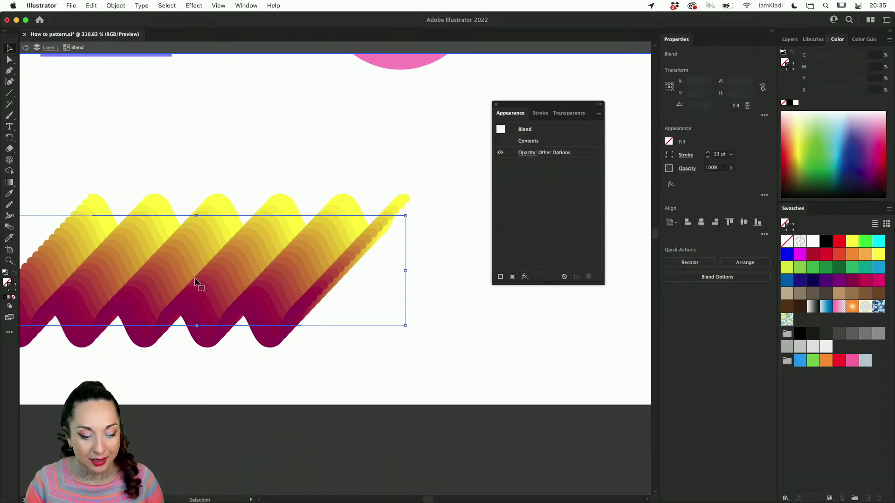
click(240, 252)
click(243, 257)
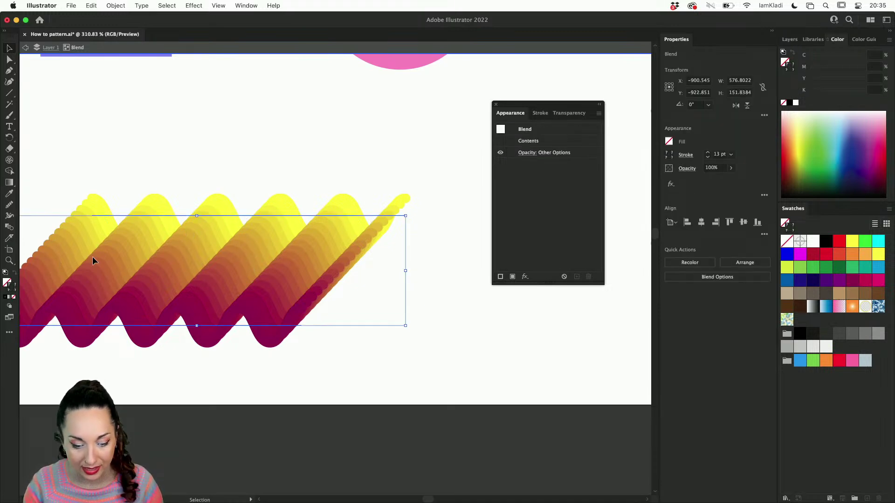
double_click(10, 227)
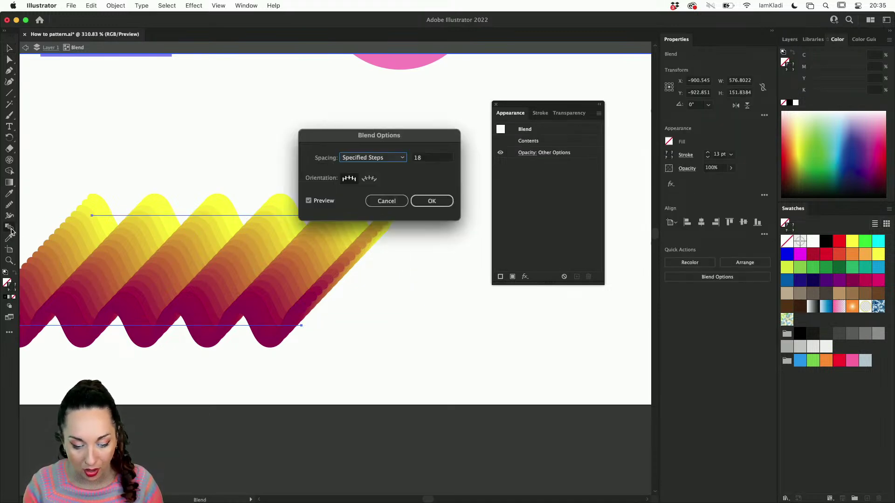
double_click(438, 158)
text(18)
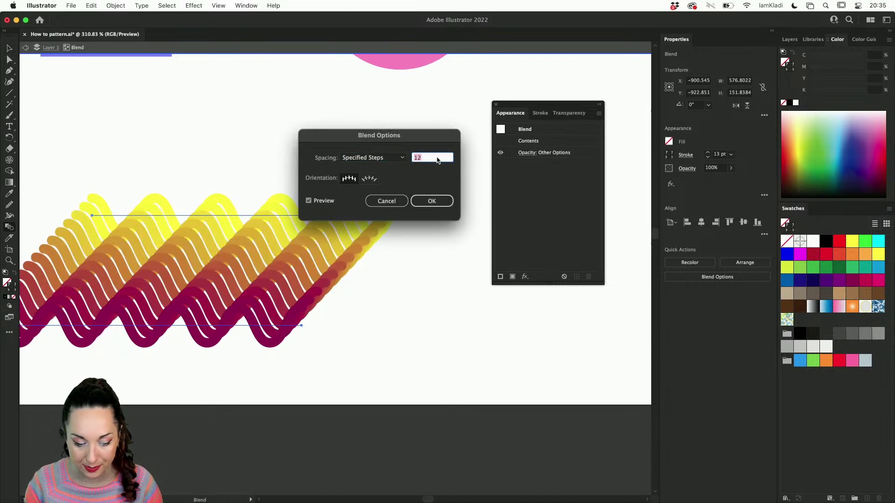
text(8)
key(Up)
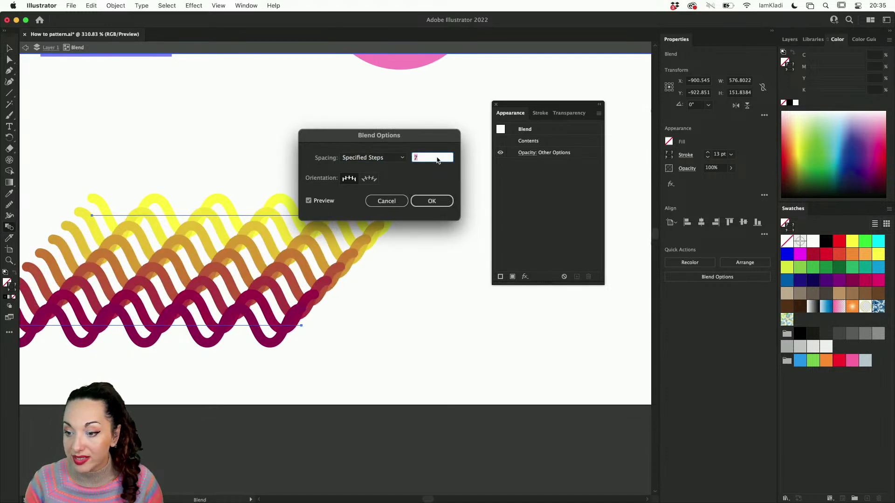
click(433, 201)
- Move the blend's yellow line to just below the purple line, then clear the selection
key(v)
drag(320, 216, 289, 337)
key(super+shift+a)
click(327, 269)
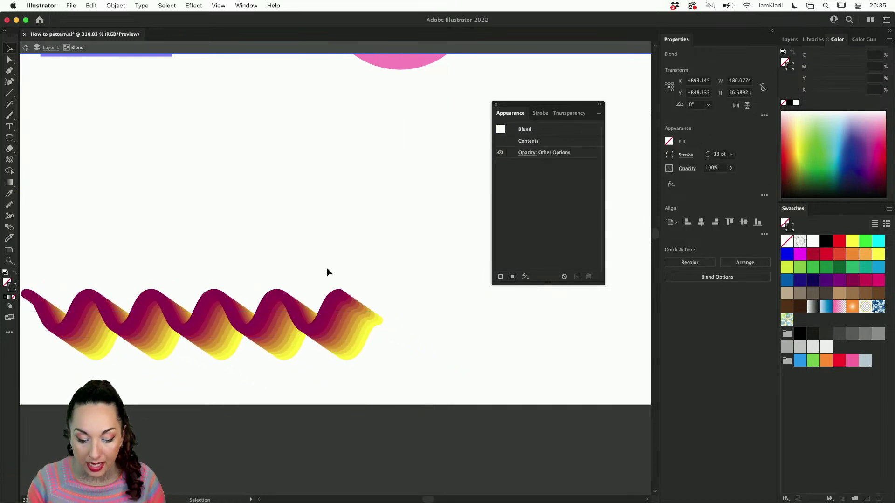
click(332, 345)
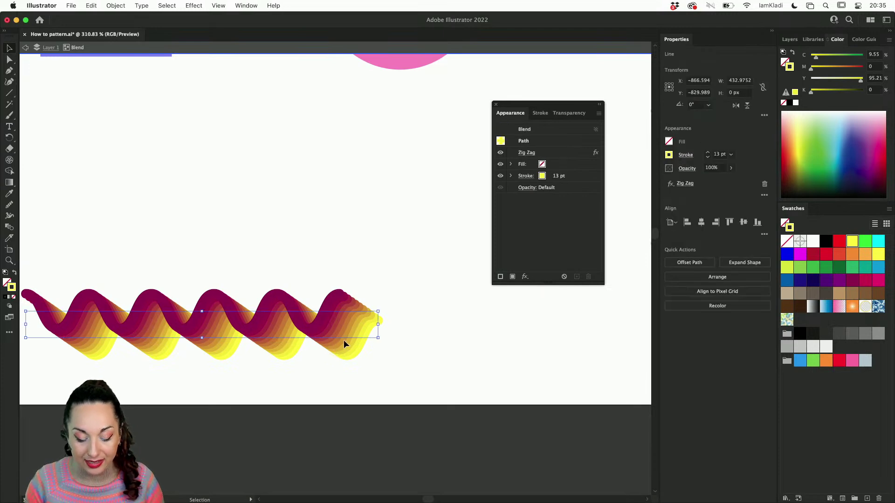
click(343, 339)
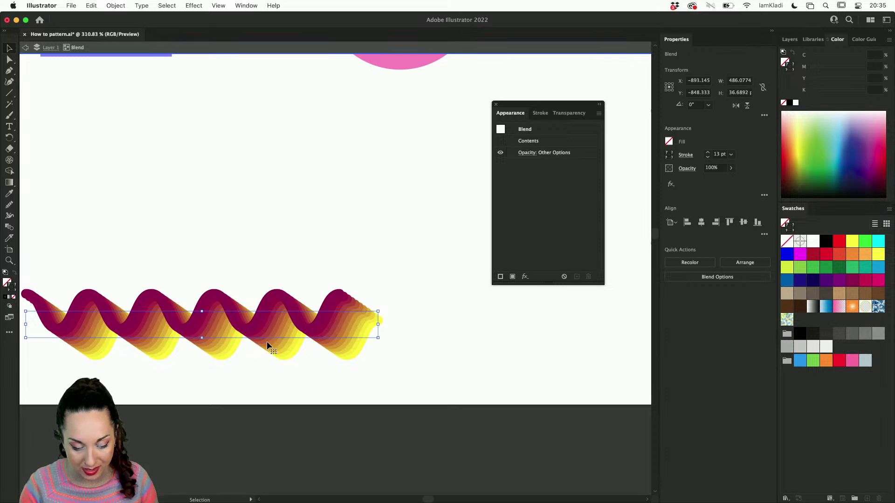
click(530, 141)
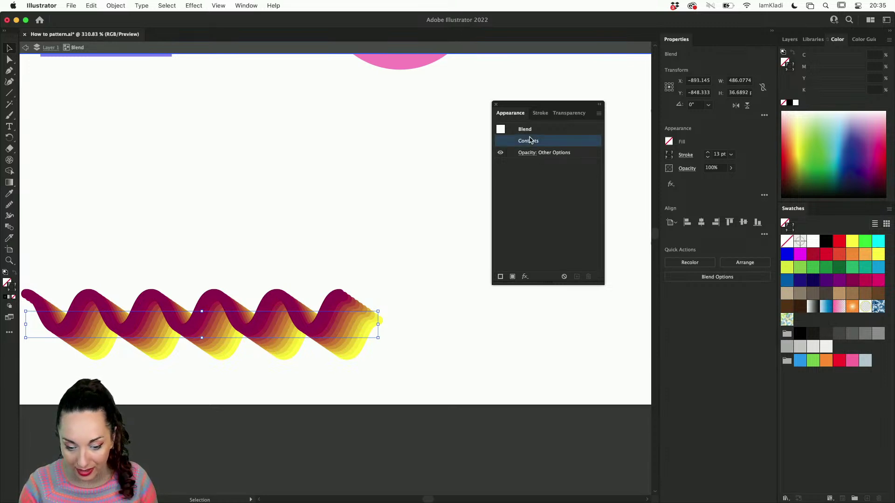
double_click(539, 141)
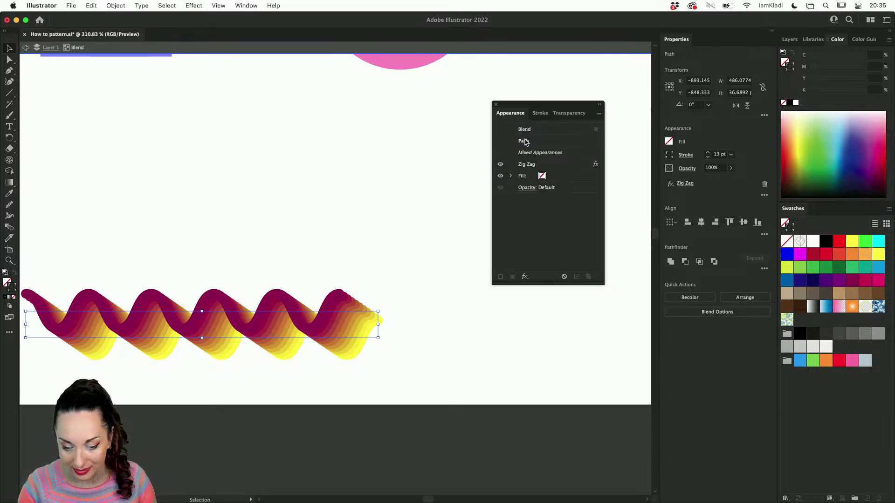
click(524, 165)
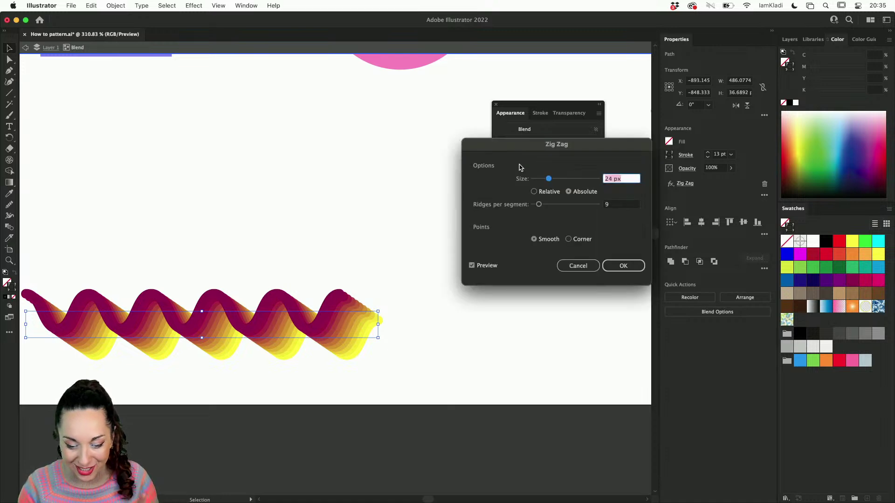
click(581, 240)
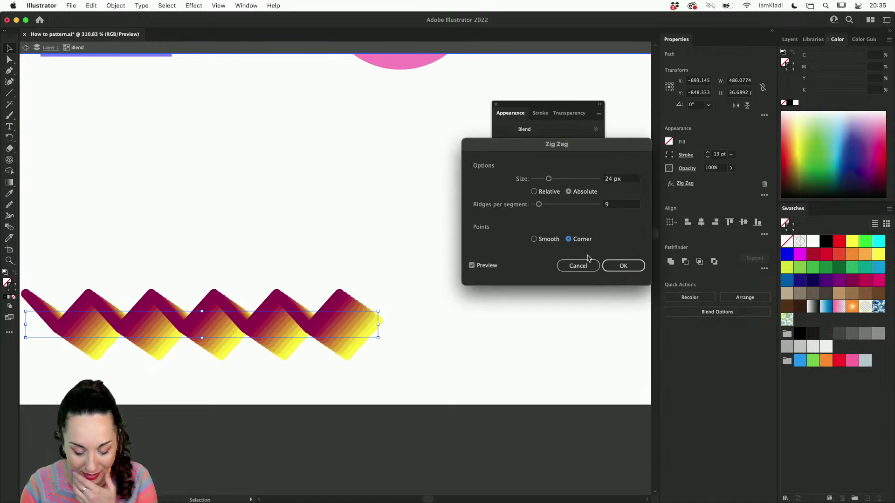
click(578, 266)
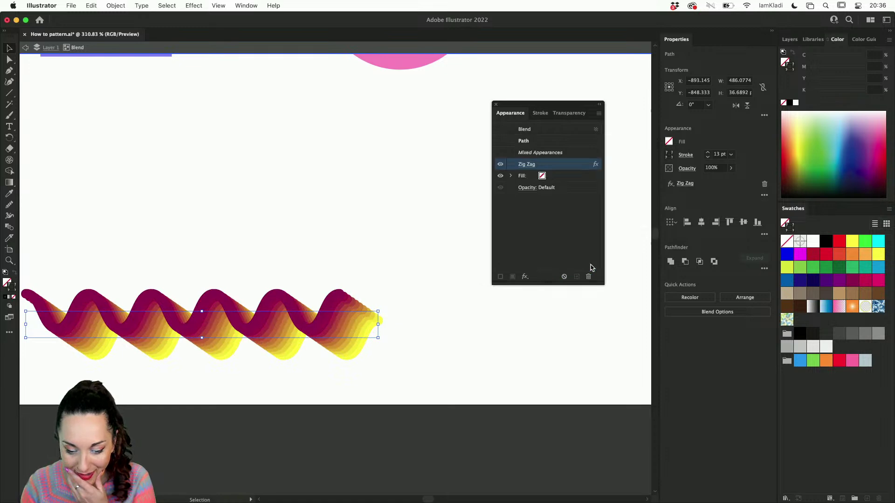
click(319, 337)
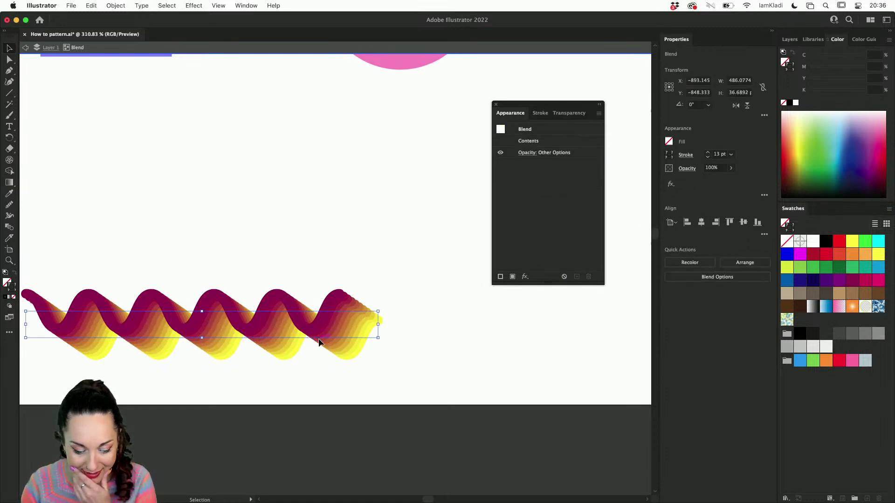
click(11, 60)
click(43, 70)
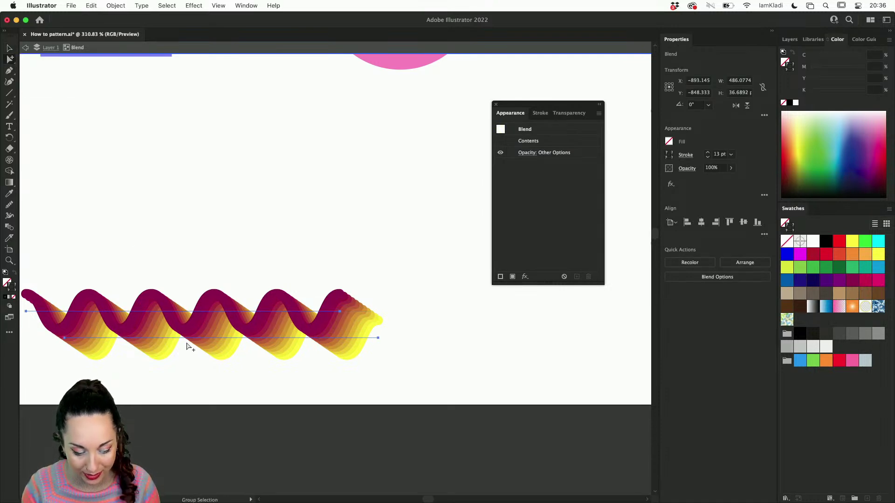
- Select only the blend's yellow line and set its Zig Zag effect's points to Corner
key(v)
click(243, 371)
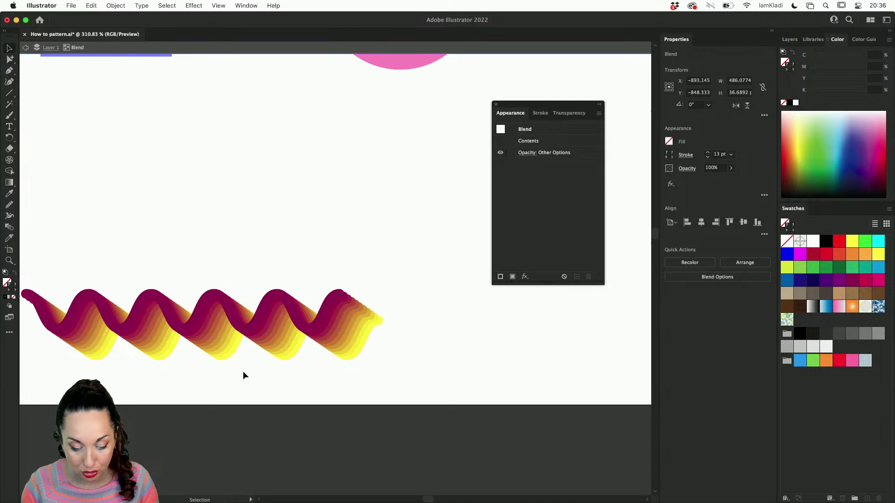
click(285, 336)
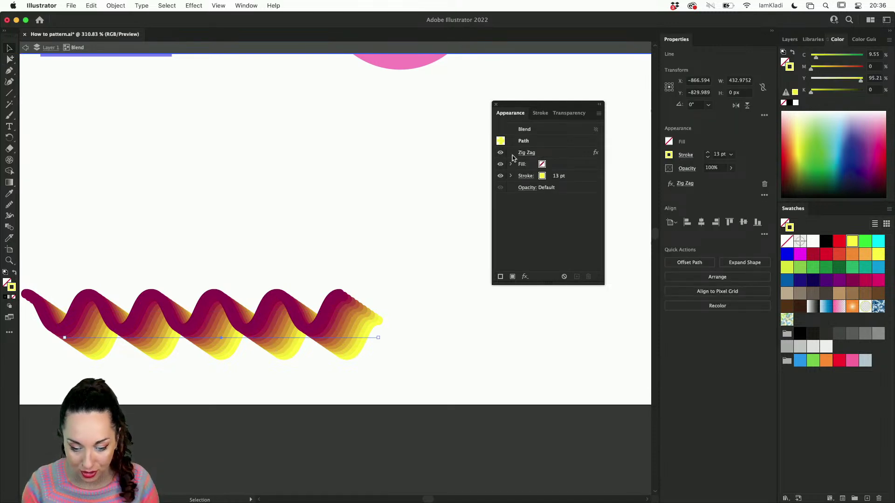
click(526, 152)
click(583, 239)
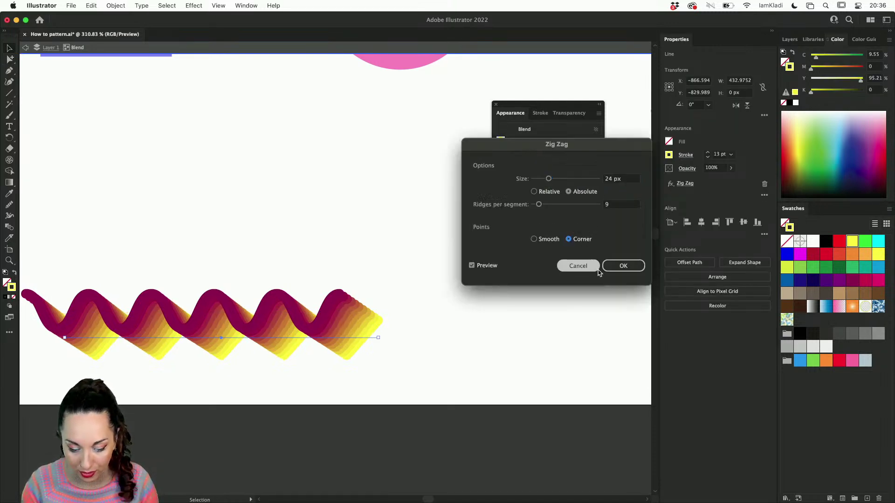
click(625, 271)
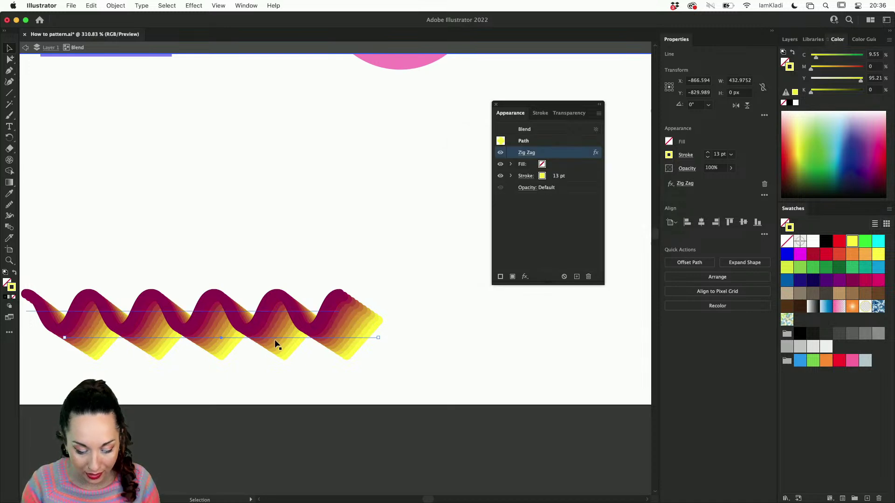
- Undo a trial move of the yellow line and set its Zig Zag points to Smooth
drag(282, 341, 312, 365)
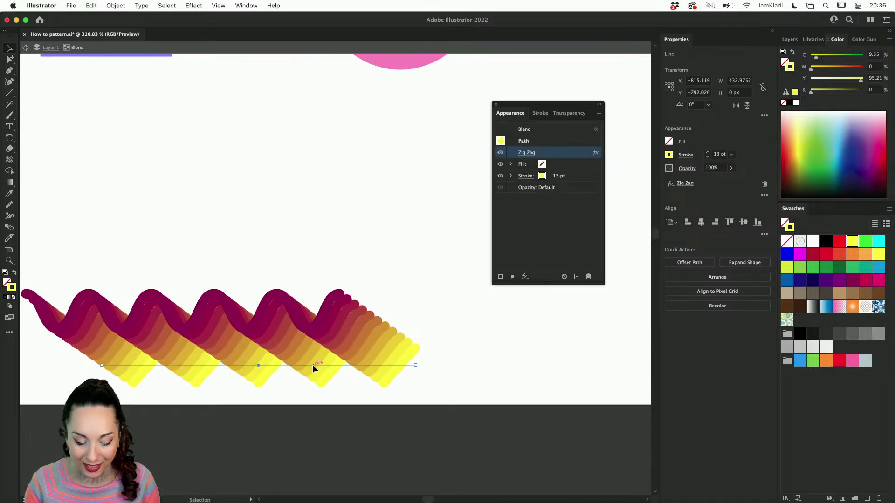
key(super+z)
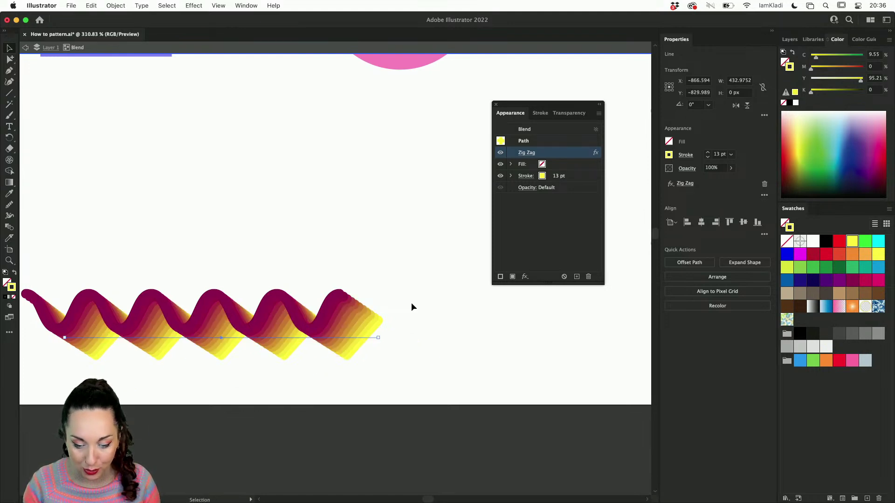
click(525, 154)
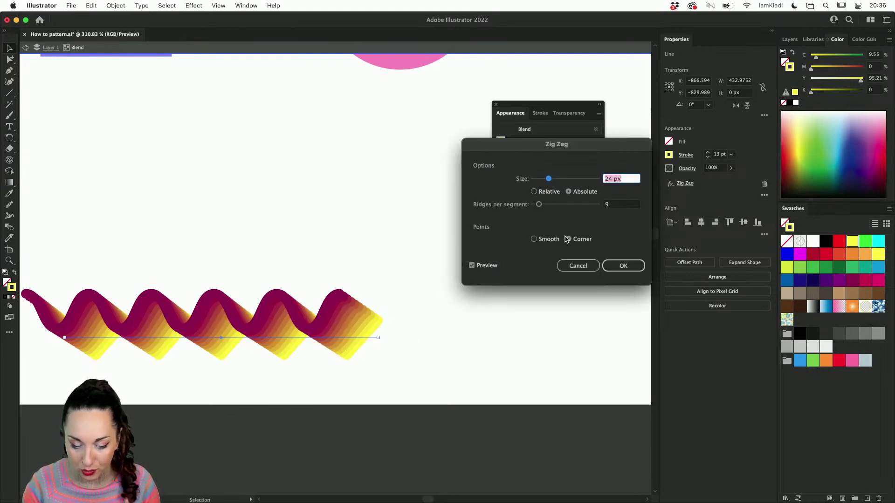
click(541, 240)
click(627, 266)
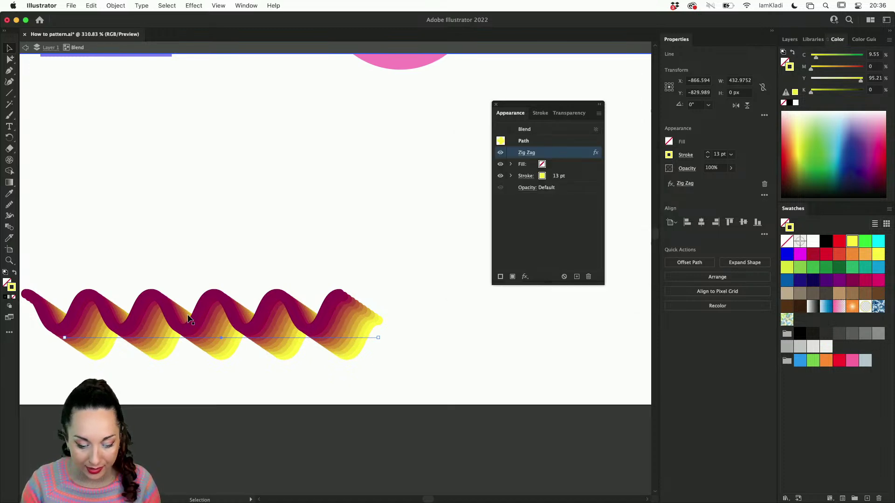
- Set the purple line's Zig Zag points to Corner and move that line upward, away from the yellow one
click(218, 315)
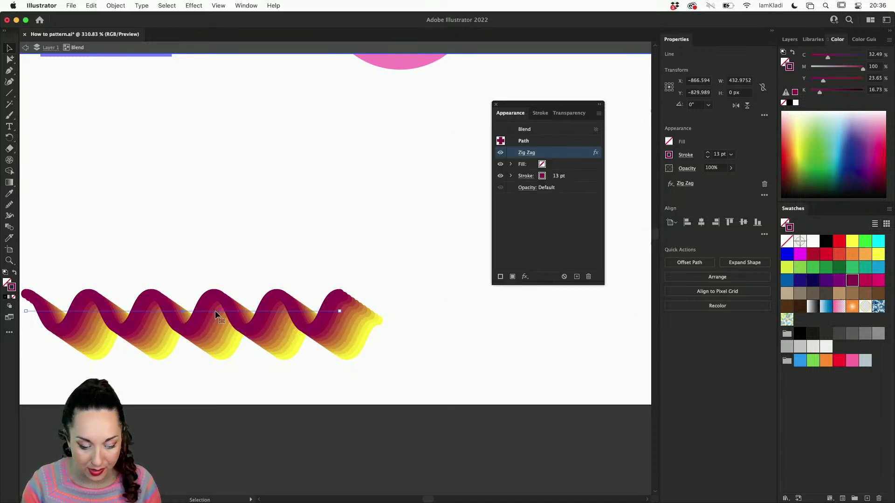
click(522, 154)
click(569, 240)
click(612, 265)
drag(200, 311, 213, 276)
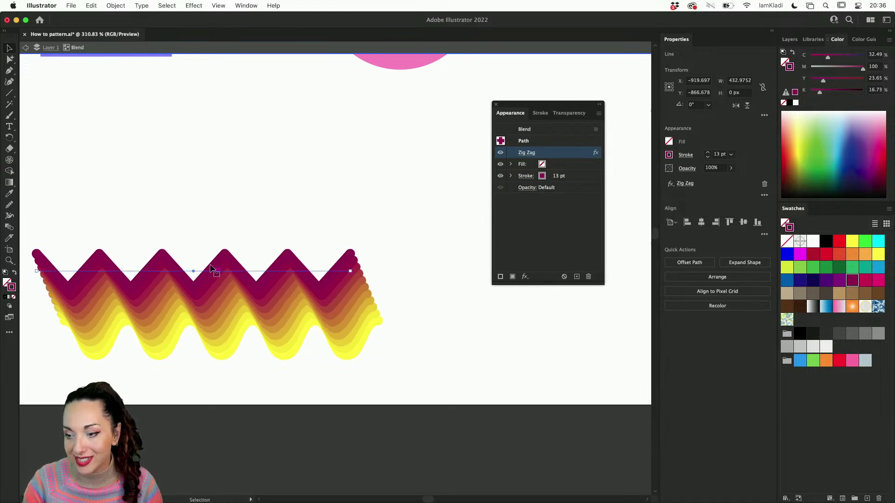
click(231, 206)
- Move the whole purple-to-yellow blend off the artboard to just below its lower edge
key(super+0)
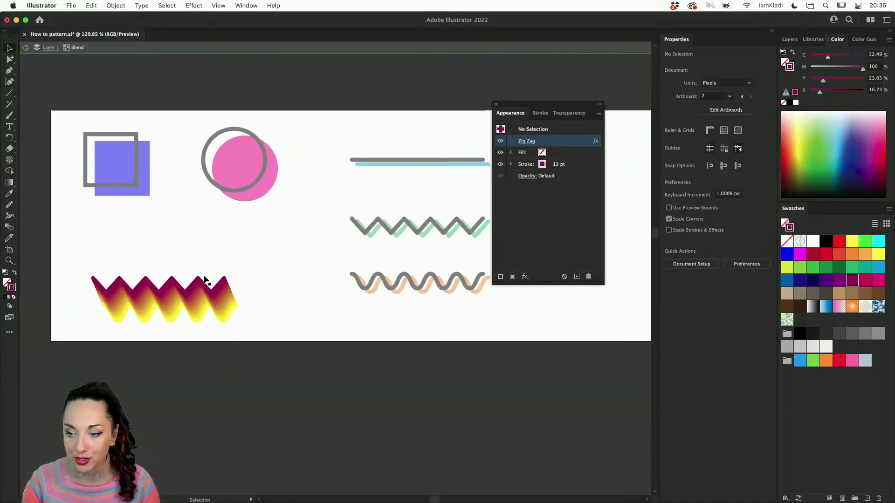
scroll(181, 371, down, 3)
scroll(181, 371, left, 3)
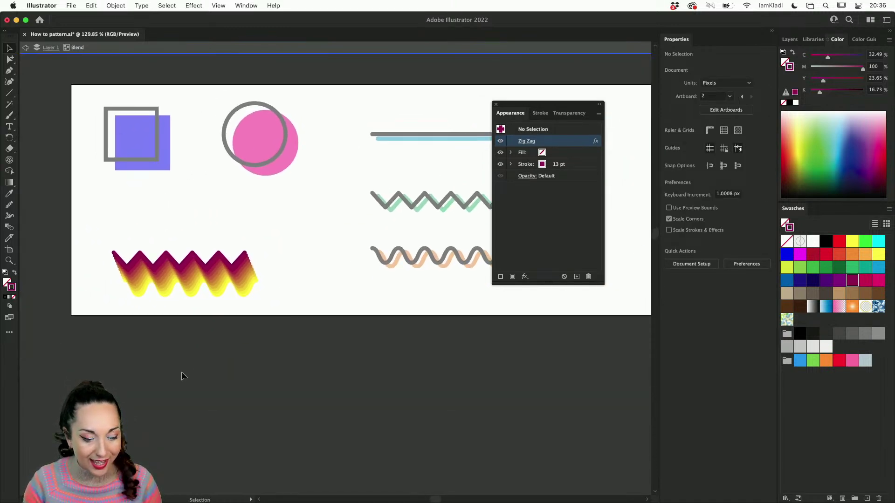
drag(193, 293, 196, 377)
click(348, 336)
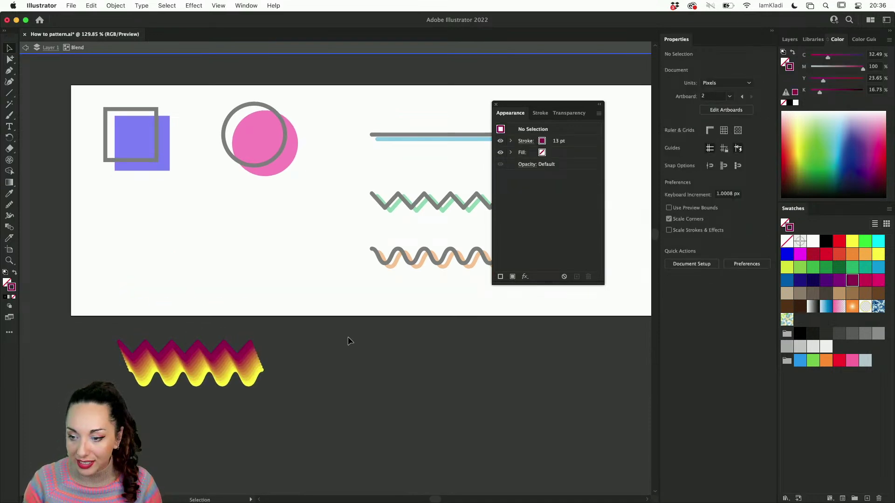
- Exit the blend's isolation mode and move the blend above the artboard's upper edge
scroll(347, 336, down, 1)
scroll(348, 337, down, 1)
scroll(342, 345, right, 2)
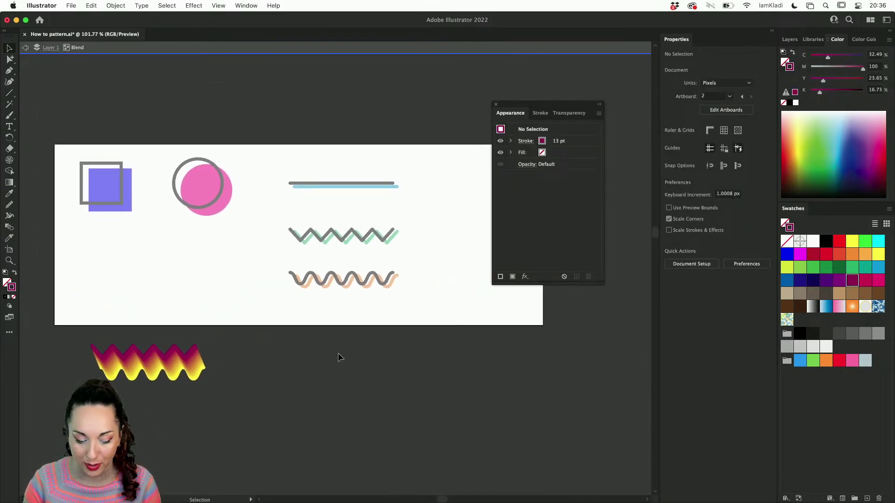
double_click(317, 388)
scroll(317, 393, right, 2)
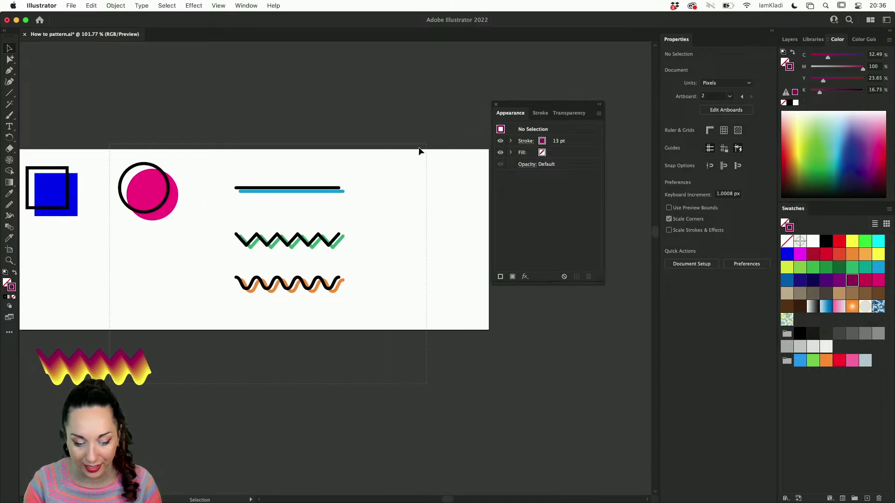
click(116, 382)
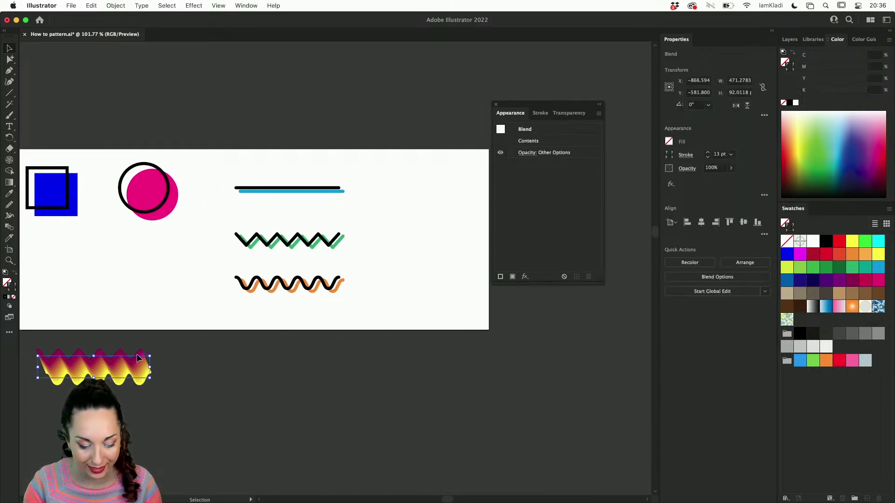
drag(125, 351, 430, 89)
scroll(308, 268, down, 3)
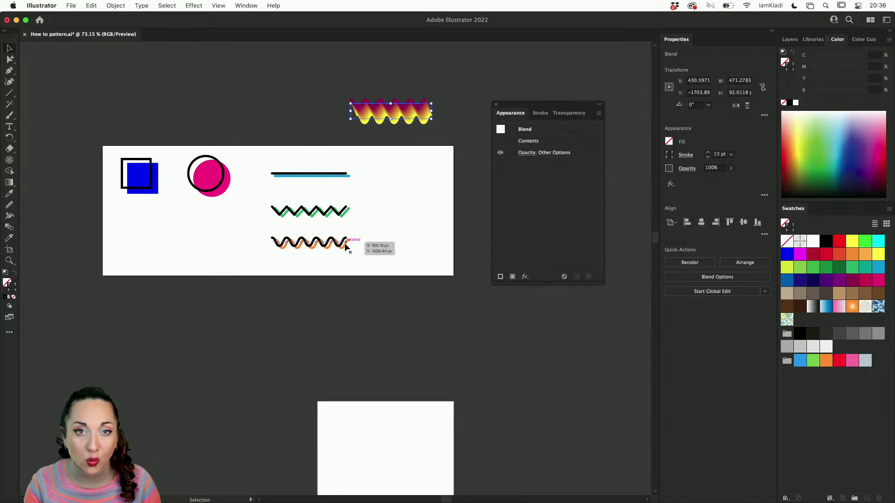
- Group the black-and-orange wavy lines and the black-and-green zigzag lines as separate pairs
click(331, 245)
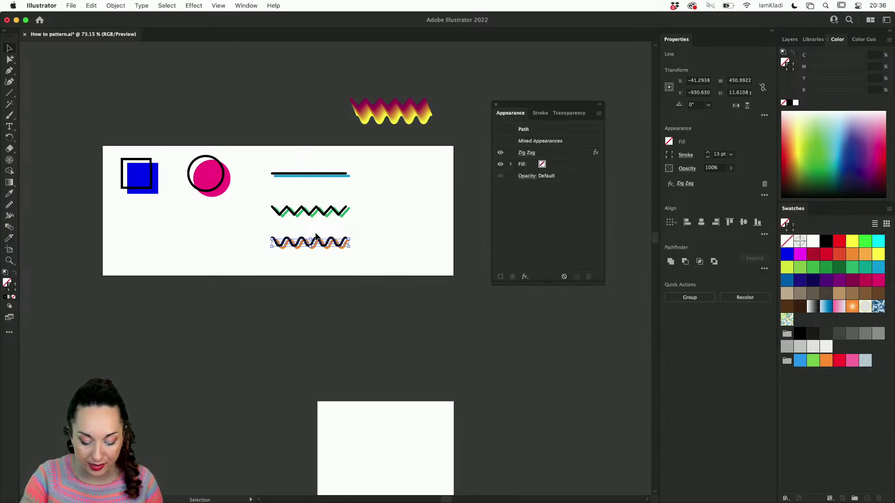
click(331, 214)
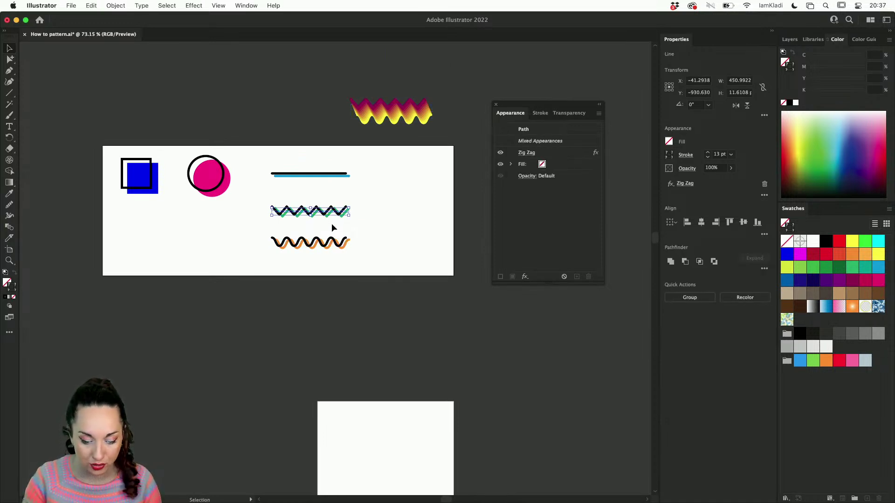
click(325, 175)
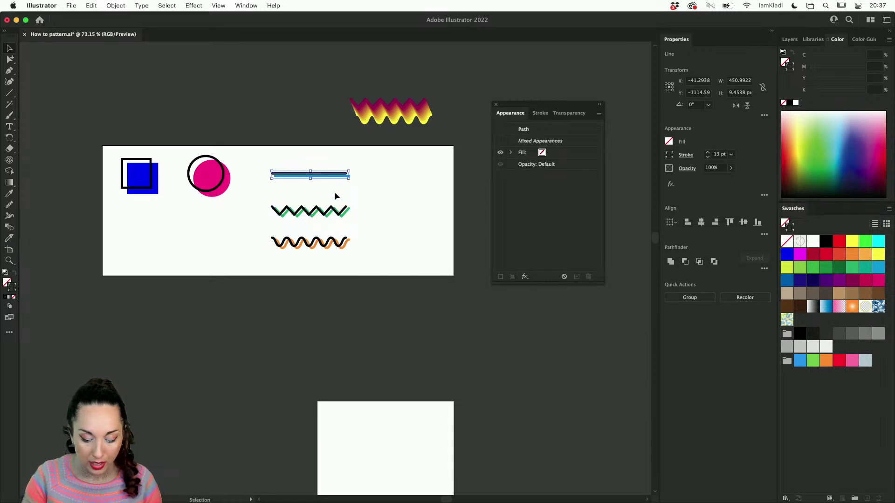
- Move the blue straight line slightly down and to the right, and group it with the black line above it
click(350, 187)
drag(349, 176, 338, 192)
key(super+8)
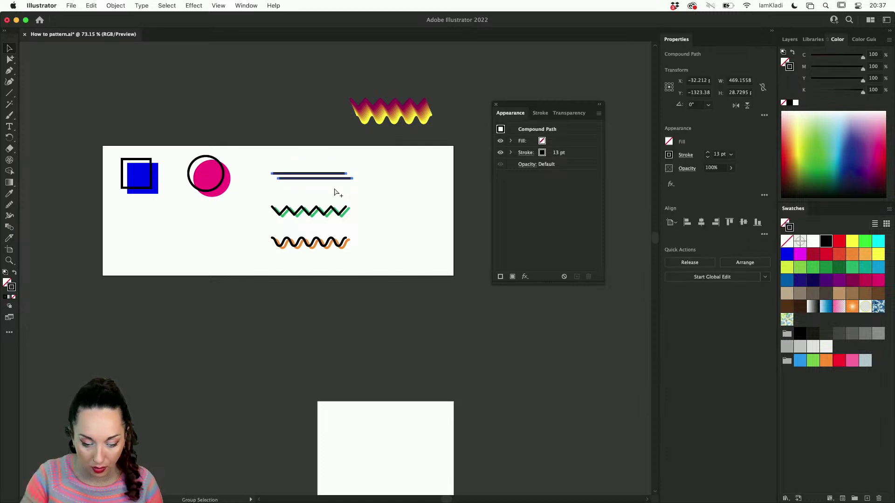
key(super+z)
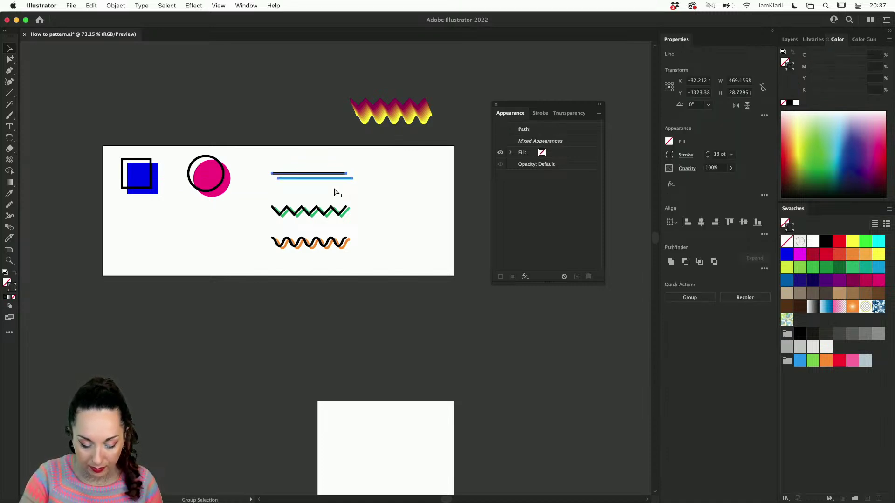
key(super+g)
- Group the black circle outline with the magenta circle, and the black square outline with the blue square
key(super+alt+bracketleft)
key(super+alt+bracketleft)
key(super+alt+bracketleft)
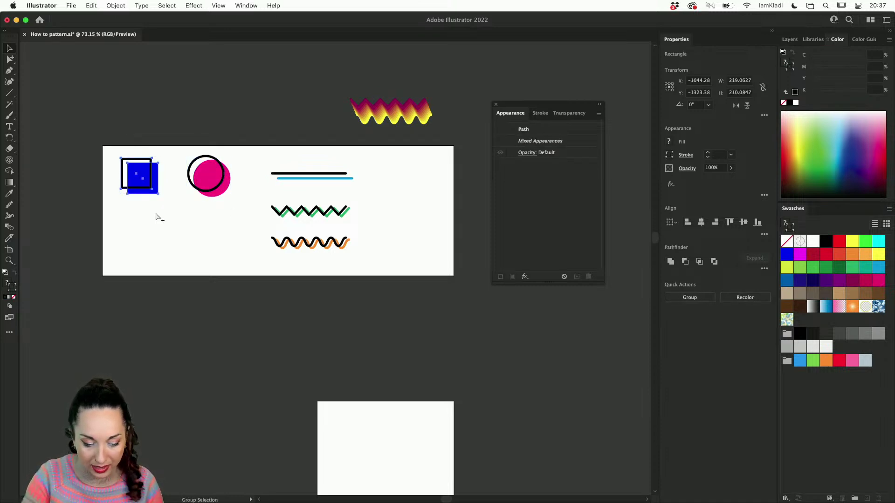
key(super+g)
- Move the square group and the circle group down and to the right within the wide artboard
mouse_move(143, 179)
mouse_down()
mouse_move(156, 232)
mouse_move(146, 184)
mouse_move(146, 195)
mouse_up()
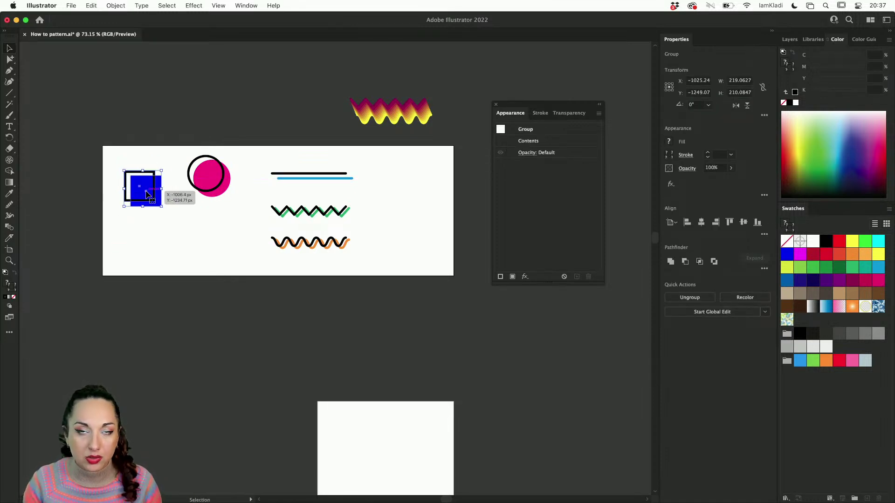
scroll(145, 193, down, 5)
scroll(145, 194, right, 2)
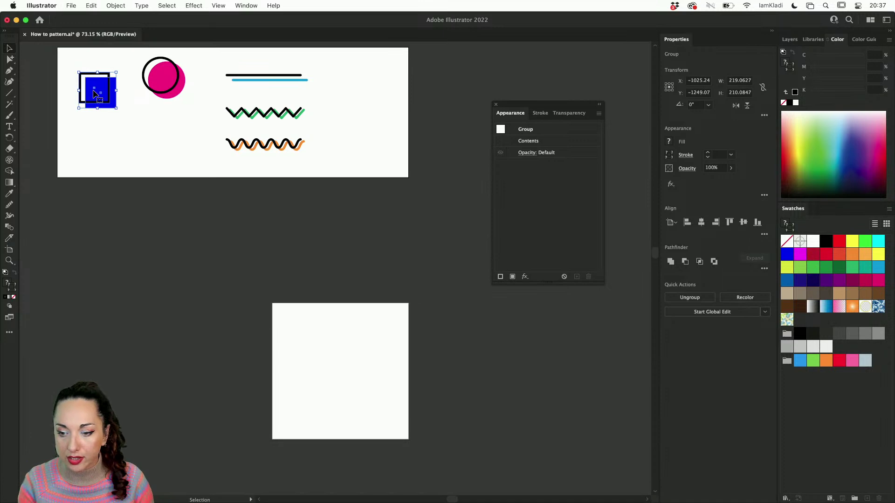
drag(94, 93, 117, 114)
drag(163, 81, 187, 103)
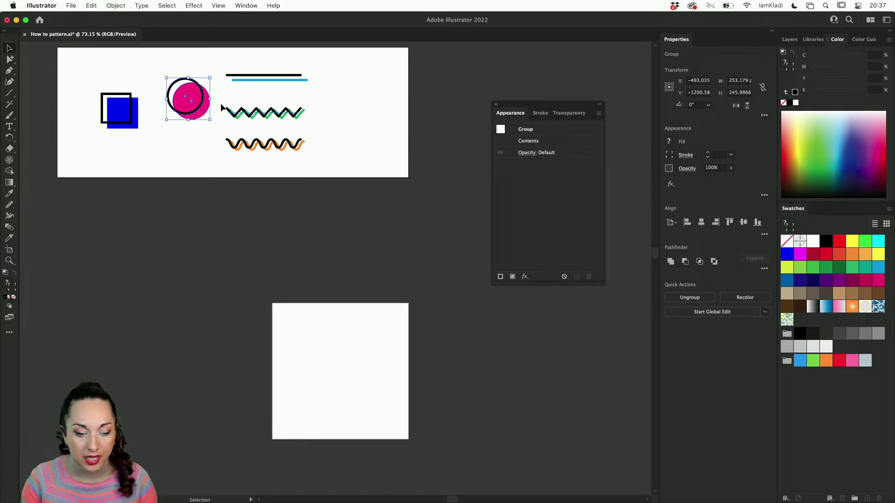
- Copy the circle, square, wave, zigzag and straight-line groups onto the lower square artboard
drag(184, 103, 284, 350)
drag(120, 119, 369, 332)
drag(298, 148, 366, 395)
drag(294, 116, 426, 370)
drag(274, 91, 293, 436)
- Position the circle copy across the square artboard's left edge and the square copy across its upper edge
drag(293, 351, 282, 345)
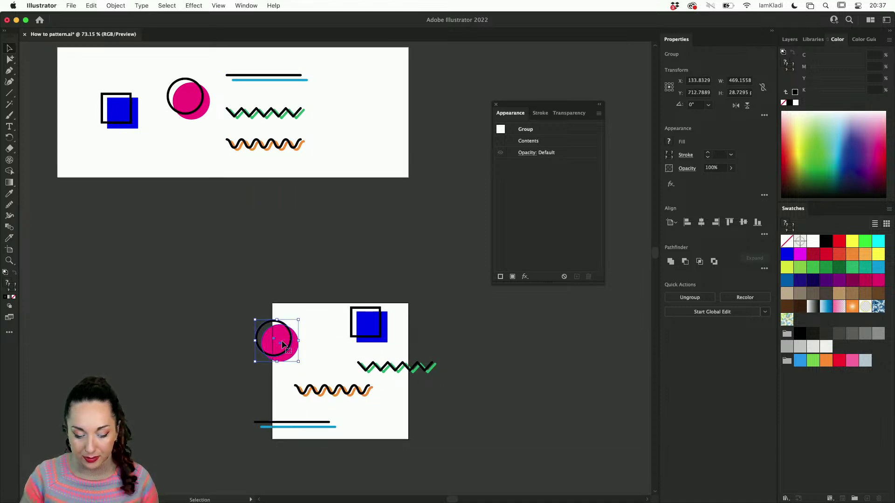
drag(360, 333, 363, 310)
click(398, 366)
drag(405, 361, 382, 314)
key(ctrl+z)
key(ctrl+z)
key(cmd+s)
click(424, 349)
drag(273, 354, 273, 358)
click(382, 337)
- Shift the zigzag and wave copies down and right, and move the straight-line copy farther left across the artboard's left edge
drag(353, 367, 389, 401)
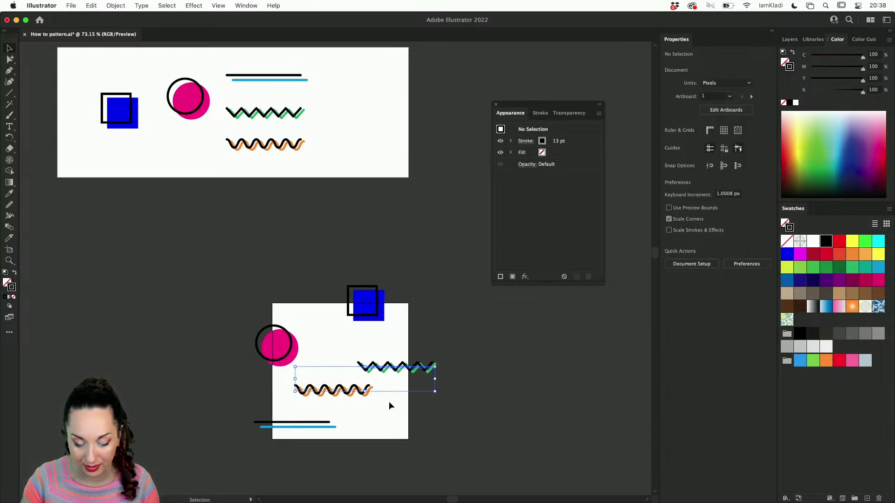
drag(395, 370, 407, 383)
click(294, 435)
click(289, 425)
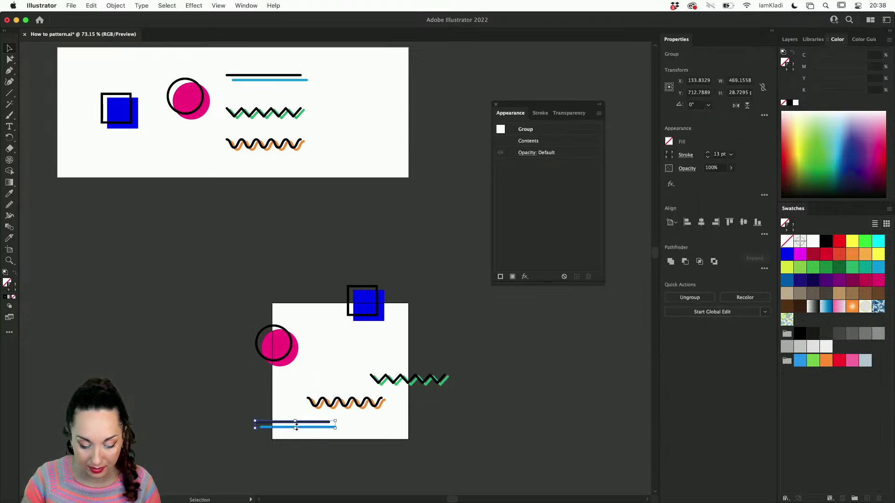
drag(288, 426, 278, 425)
click(404, 430)
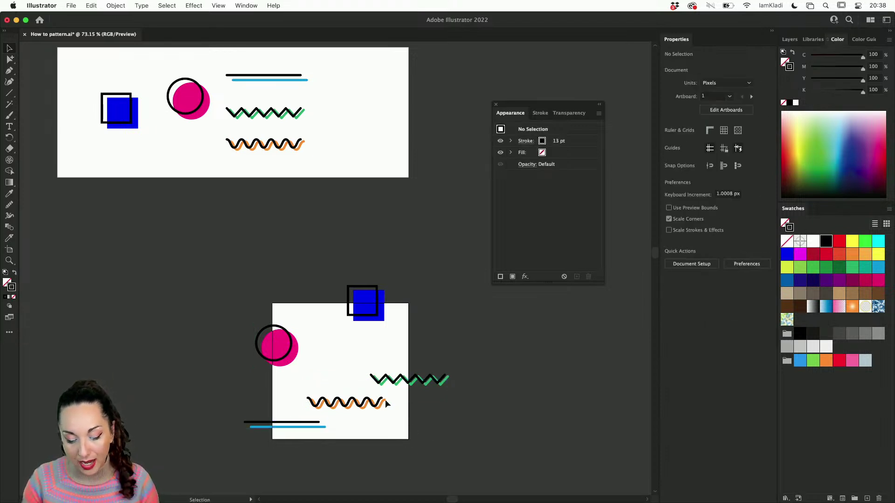
- Fine-tune the zigzag, circle and square copies along the artboard edges and move the orange wave copy off the square artboard, above it
drag(405, 384, 407, 380)
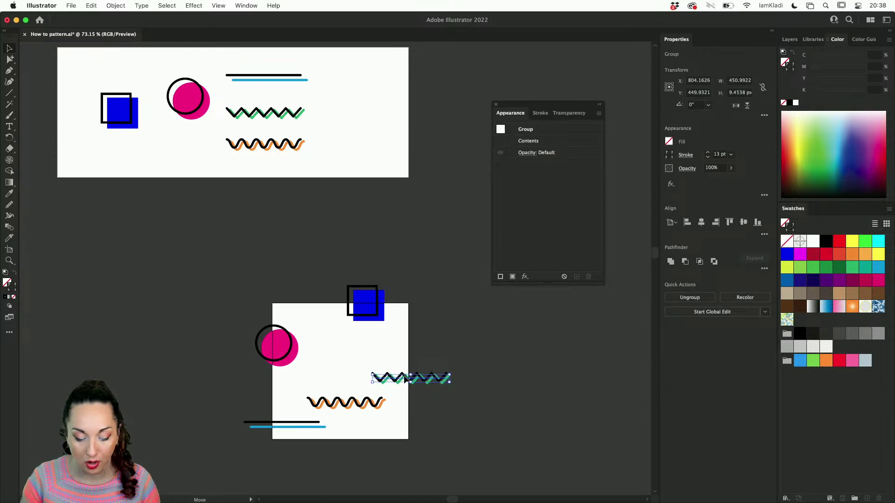
drag(279, 347, 276, 344)
drag(360, 312, 347, 312)
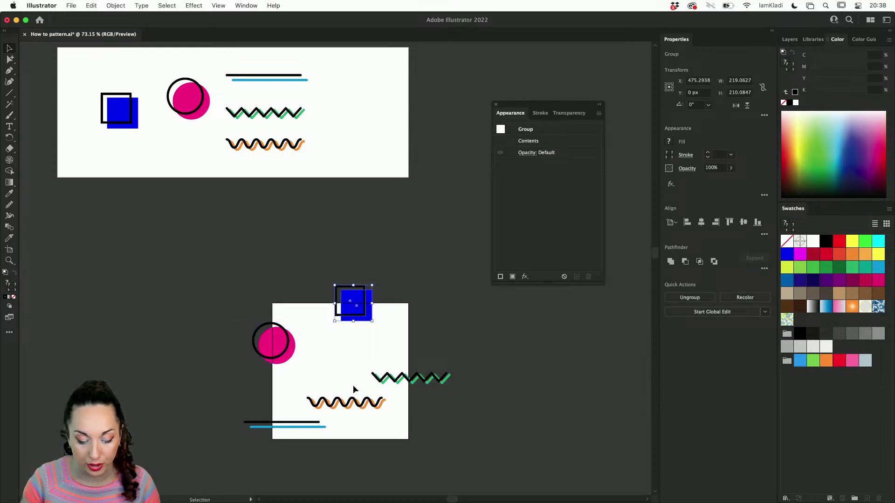
drag(353, 400, 363, 198)
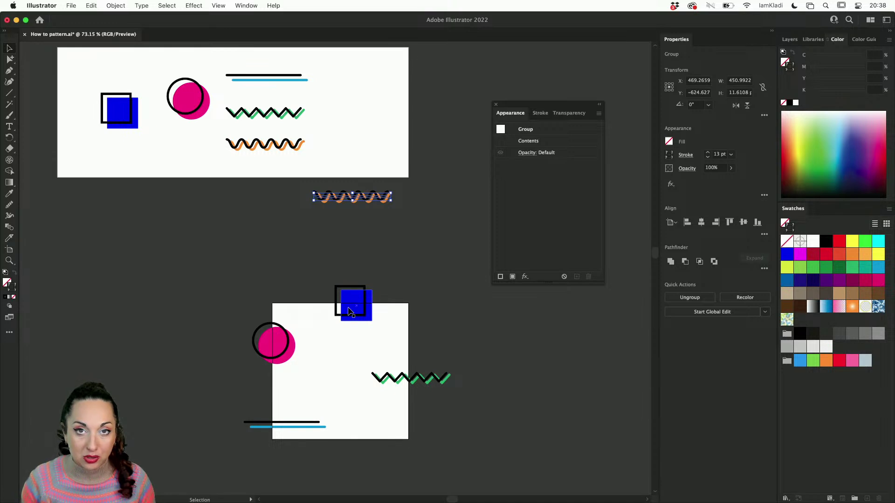
scroll(351, 312, up, 5)
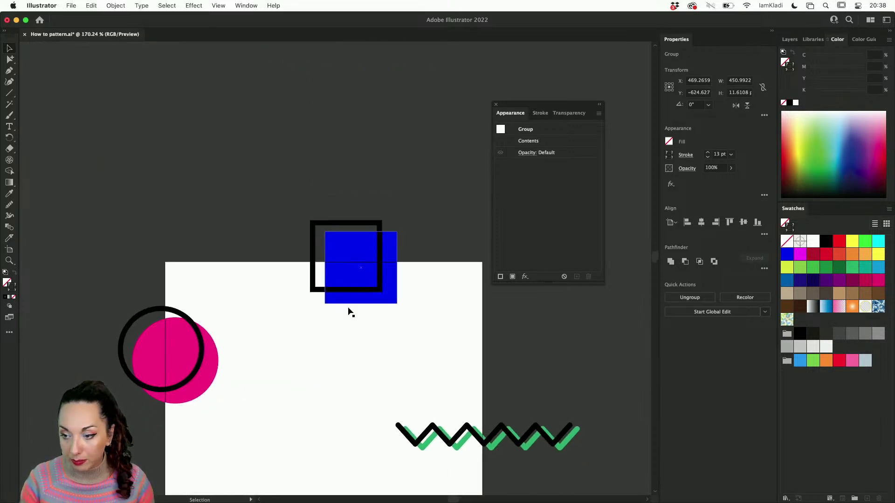
scroll(351, 311, down, 5)
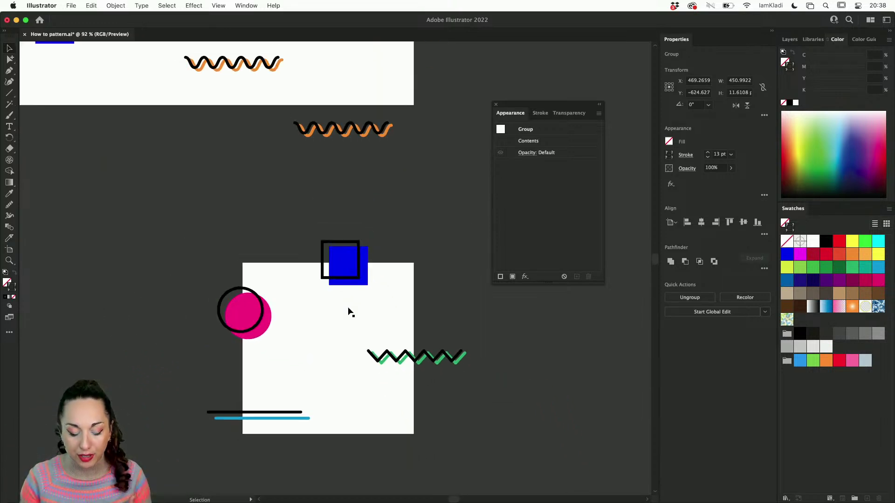
scroll(350, 311, up, 3)
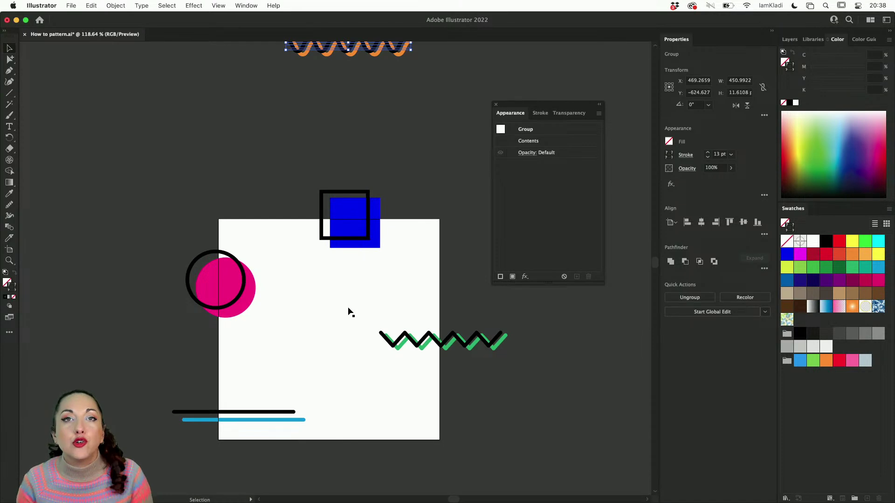
key(m)
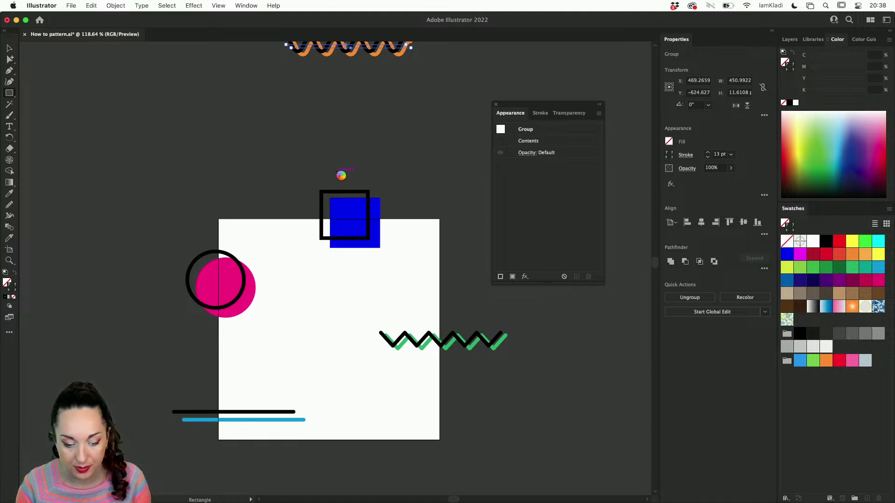
click(389, 164)
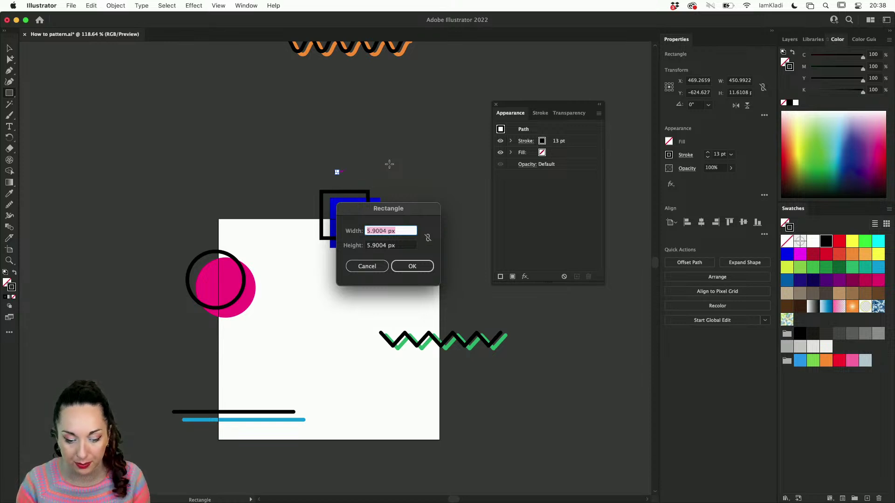
click(377, 267)
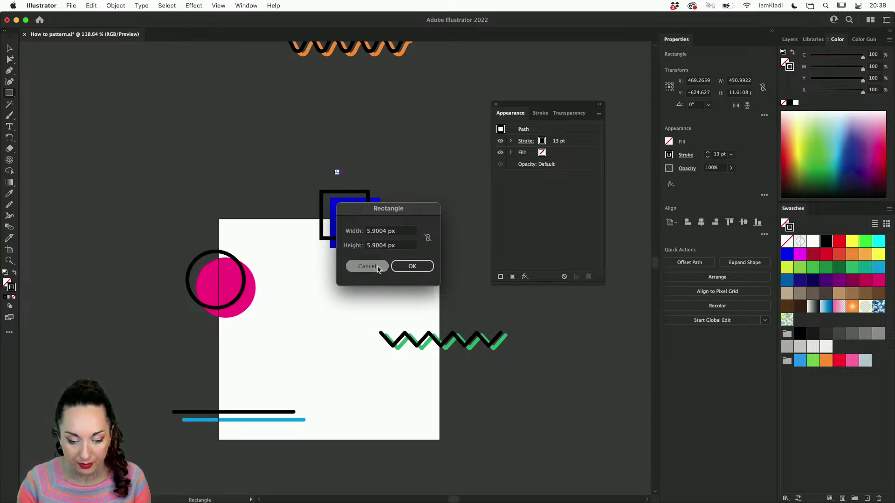
key(Delete)
key(v)
- Draw a rectangle about 216 by 167 px overlapping the square group's upper right corner, with a pink fill and no stroke
key(m)
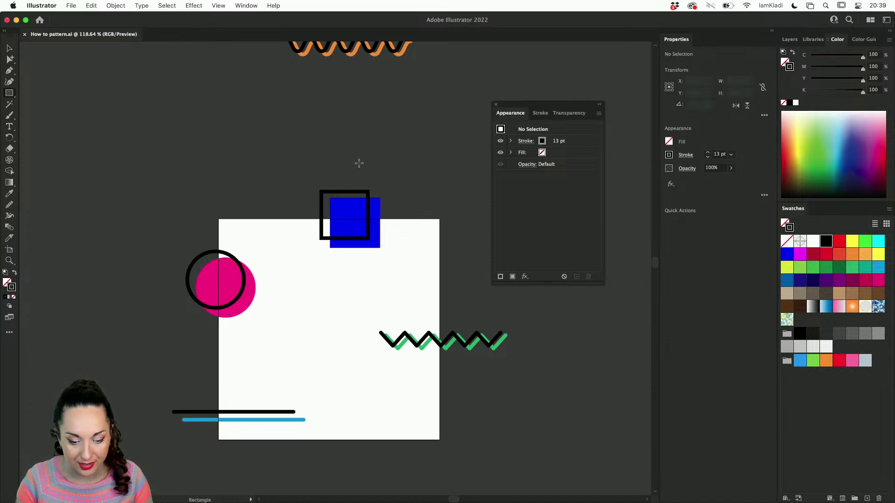
drag(349, 172, 411, 219)
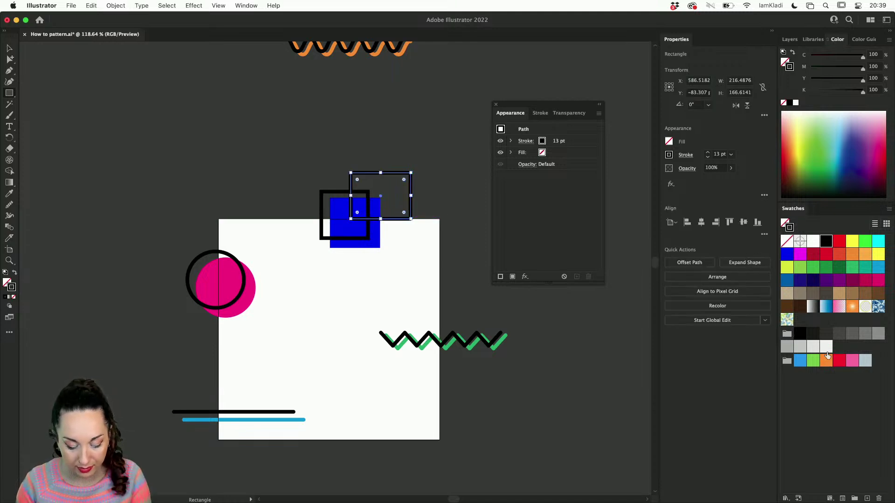
key(shift+s)
key(d)
key(shift+x)
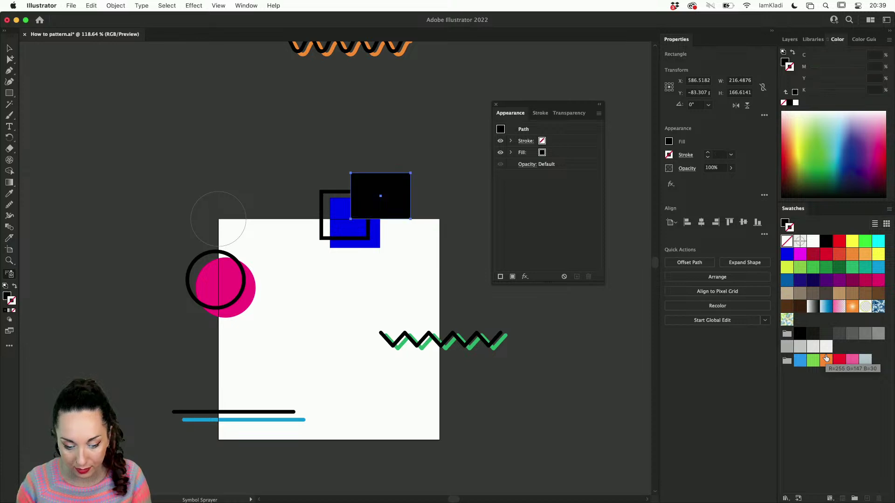
click(852, 360)
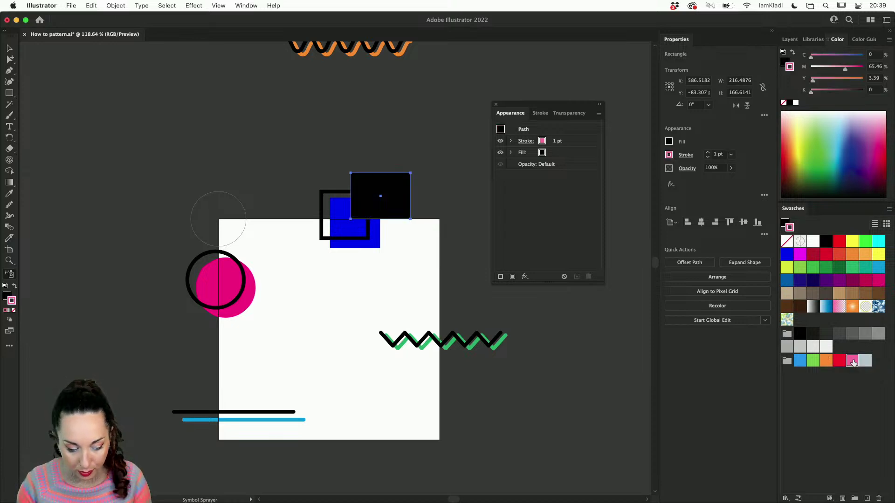
key(shift+x)
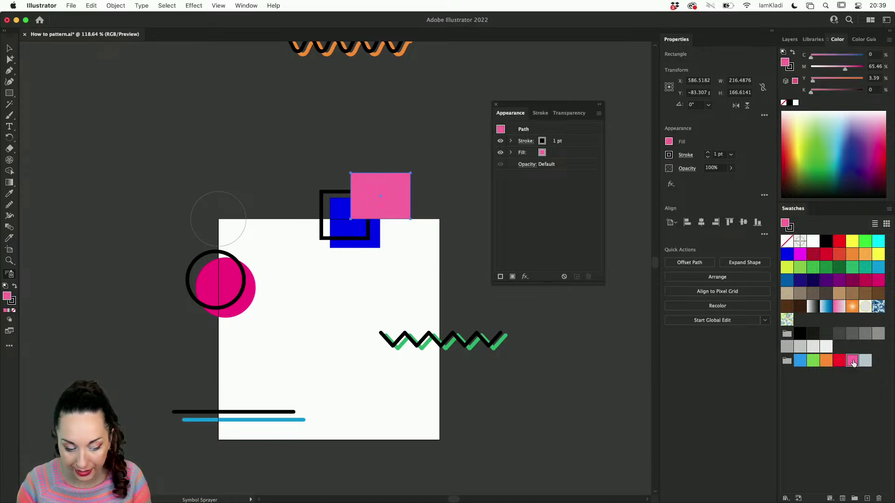
key(slash)
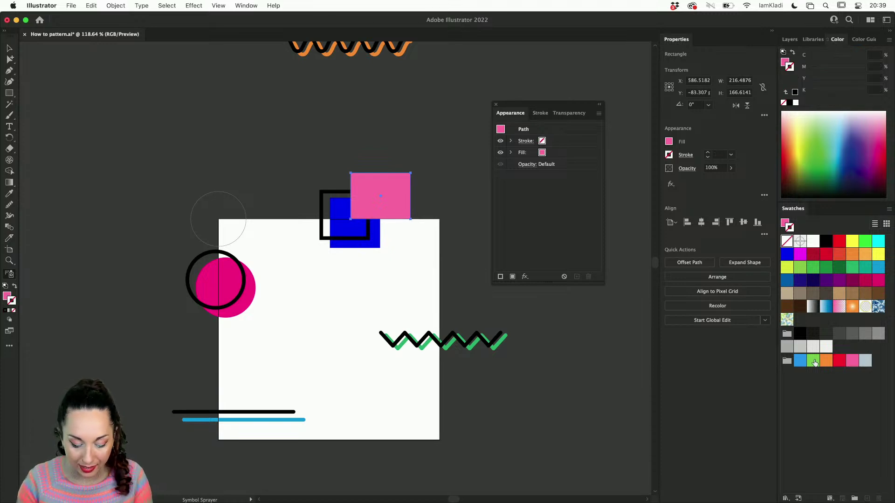
key(v)
click(443, 284)
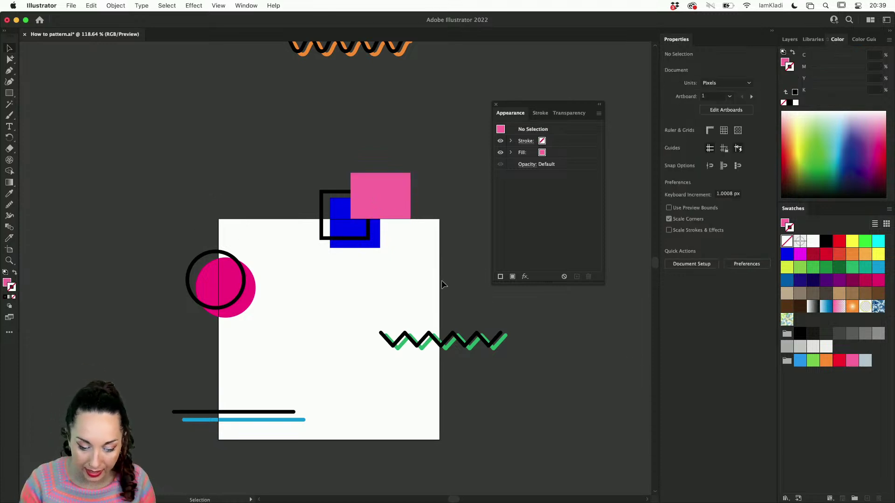
- Copy the square group and the pink rectangle straight down onto the square artboard's lower edge
click(353, 205)
drag(348, 203, 359, 423)
click(476, 416)
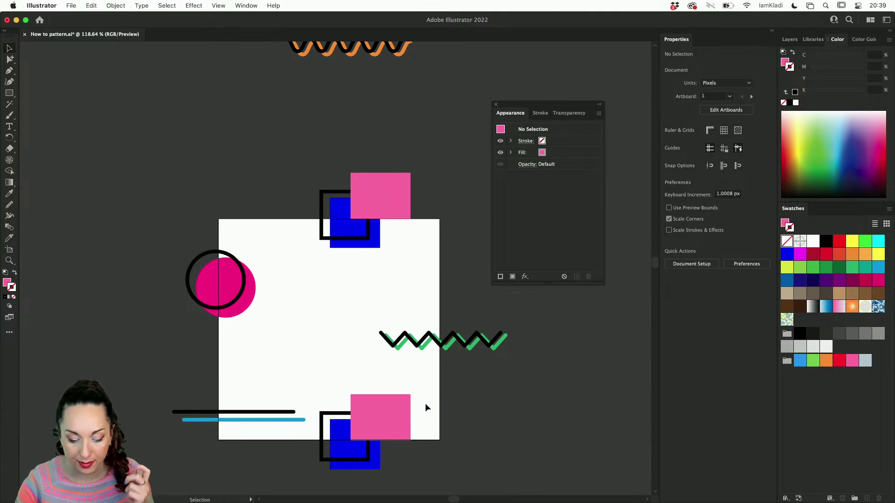
- Delete the copied shapes at the lower edge and the pink rectangle at the upper edge
click(365, 419)
key(Delete)
click(384, 189)
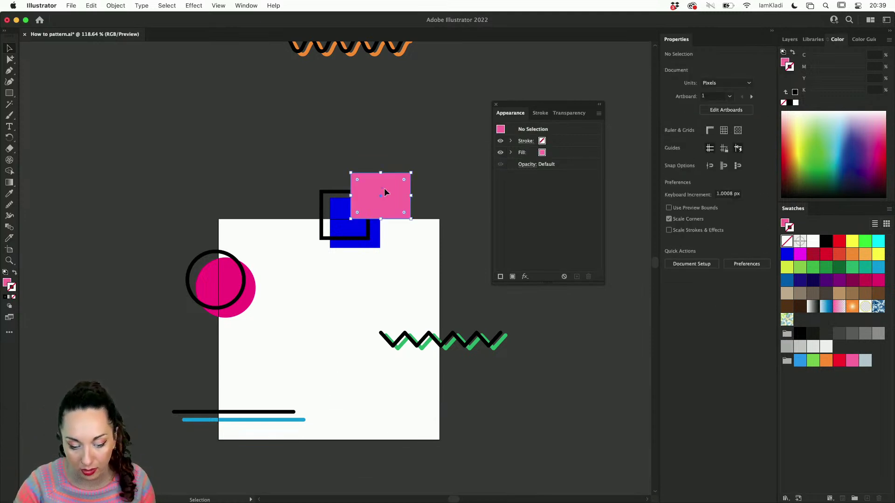
key(Delete)
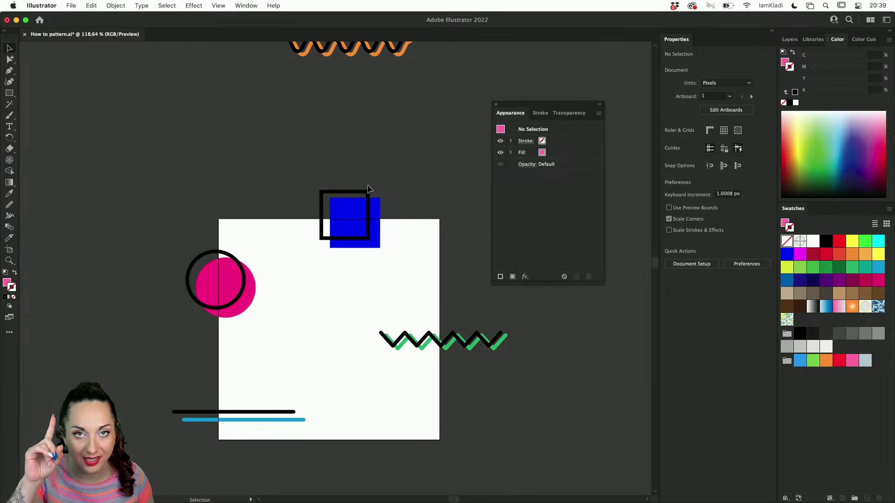
- Place the orange wave copy vertically, rotated 270°, across the artboard's upper edge beside the square group, and shift both groups left
drag(307, 47, 425, 209)
key(super+alt+bracketleft)
shift+click(425, 235)
key(shift+Left)
key(shift+Left)
key(shift+Left)
key(shift+Left)
key(shift+Left)
key(shift+Left)
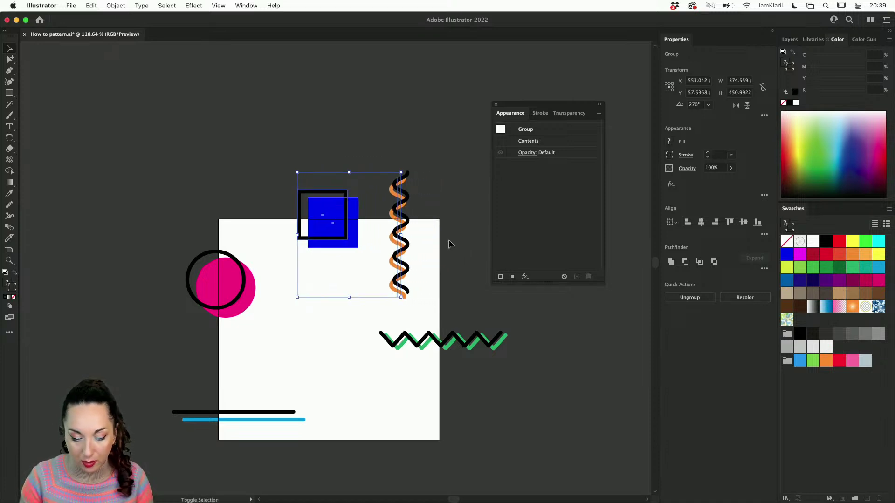
- Select the square group and the vertical orange wave at the artboard's upper edge and open the Move settings for both
click(424, 242)
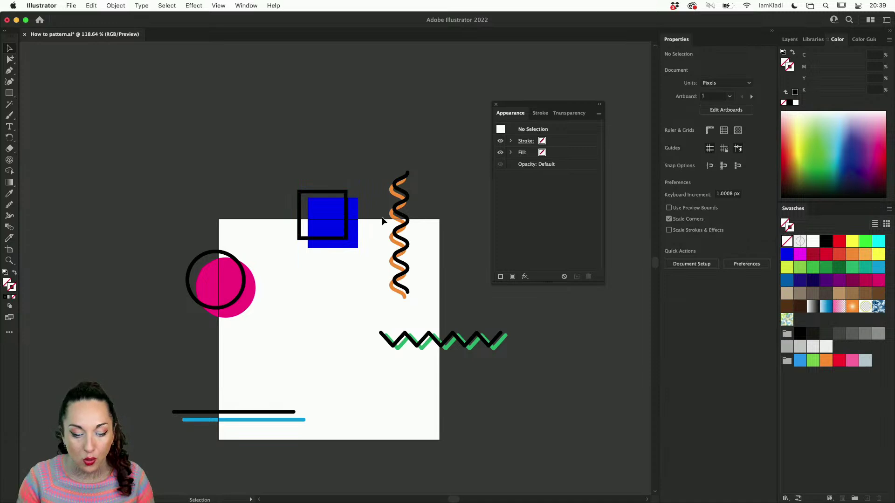
click(413, 251)
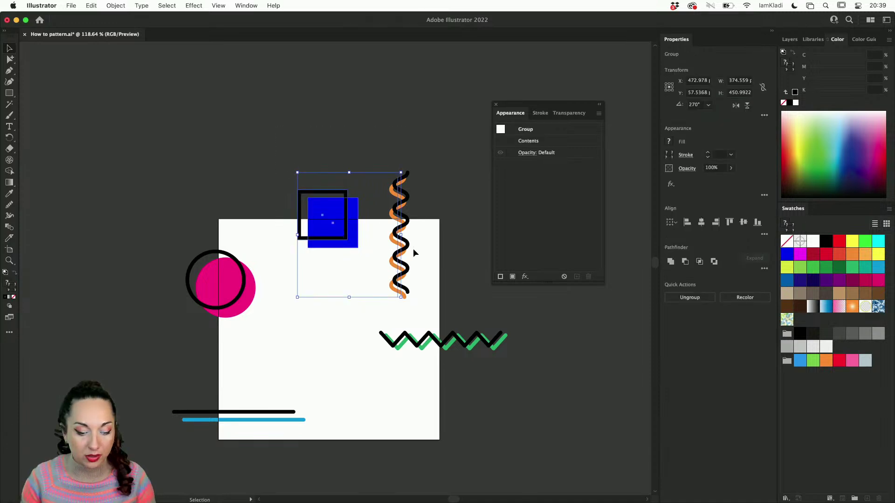
scroll(413, 253, up, 3)
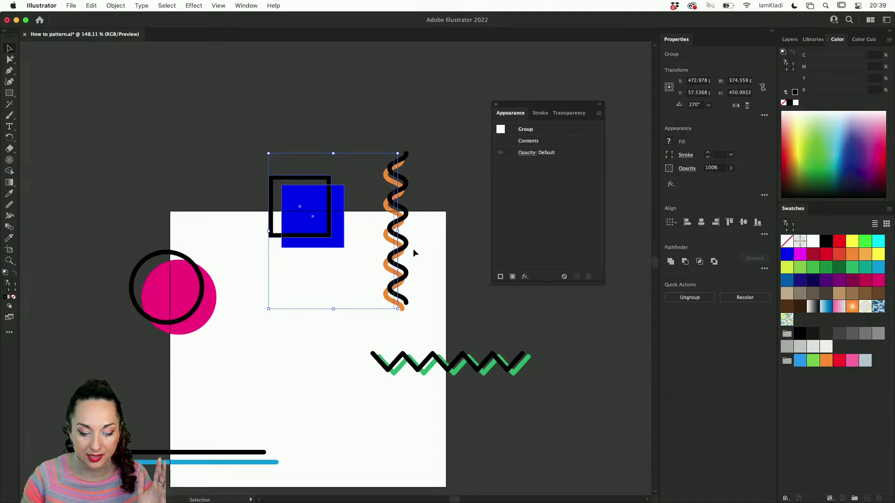
scroll(413, 253, down, 1)
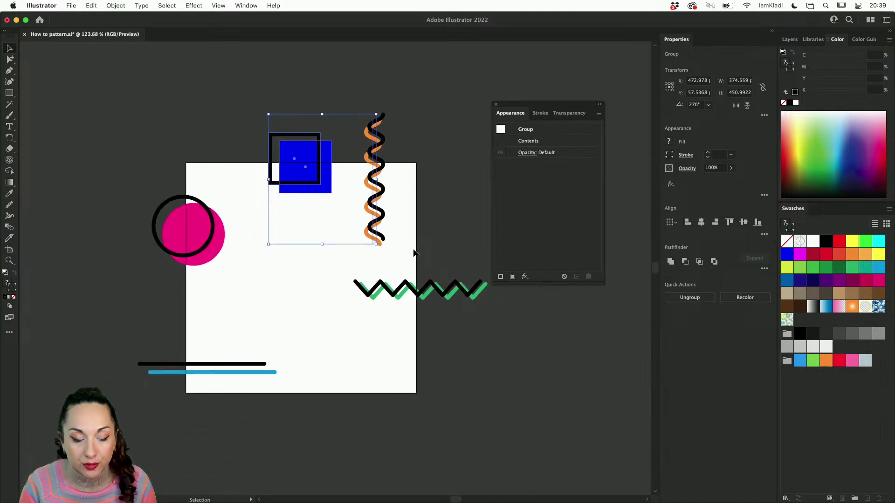
scroll(413, 253, down, 3)
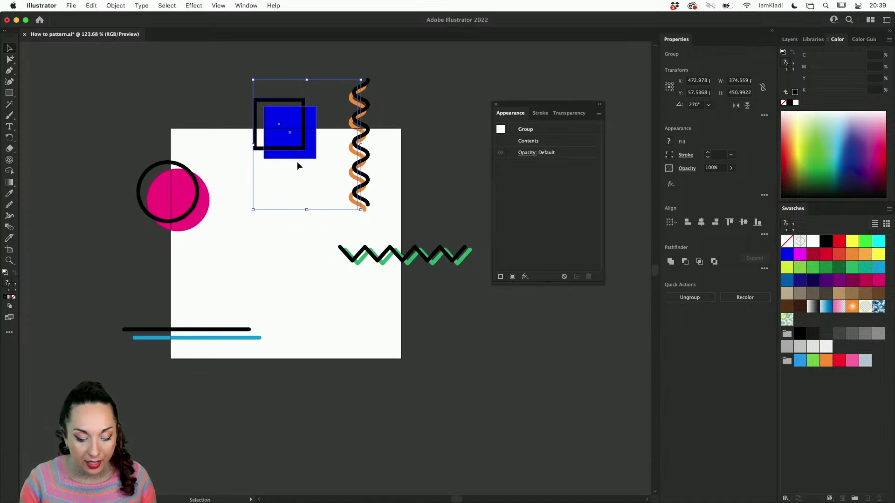
right_click(294, 147)
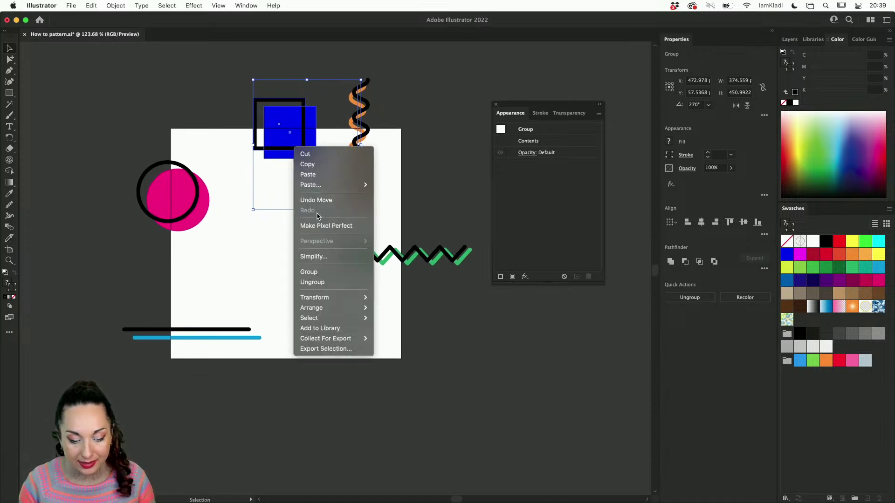
mouse_move(328, 300)
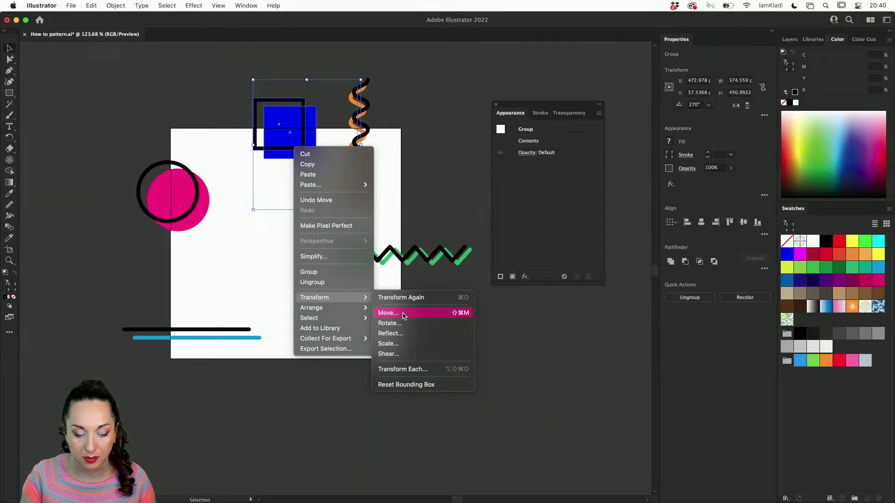
click(404, 316)
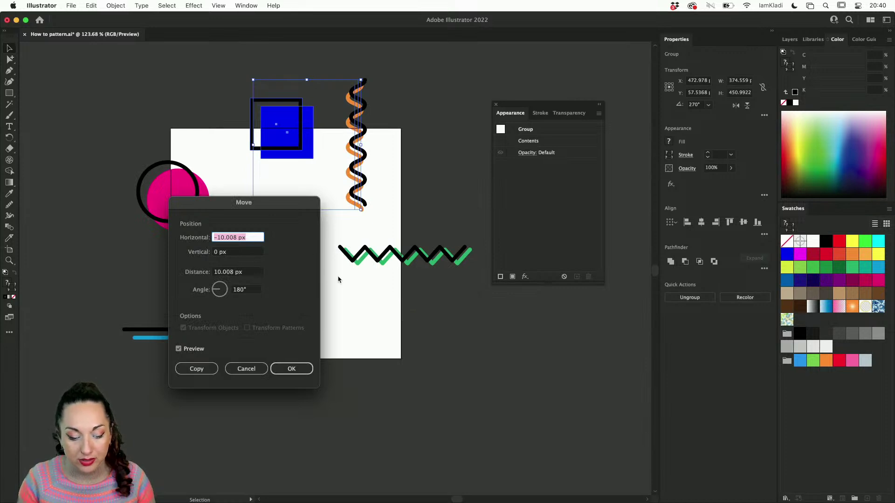
- Set the horizontal move distance to 0 px and turn the preview off and back on
drag(306, 204, 493, 189)
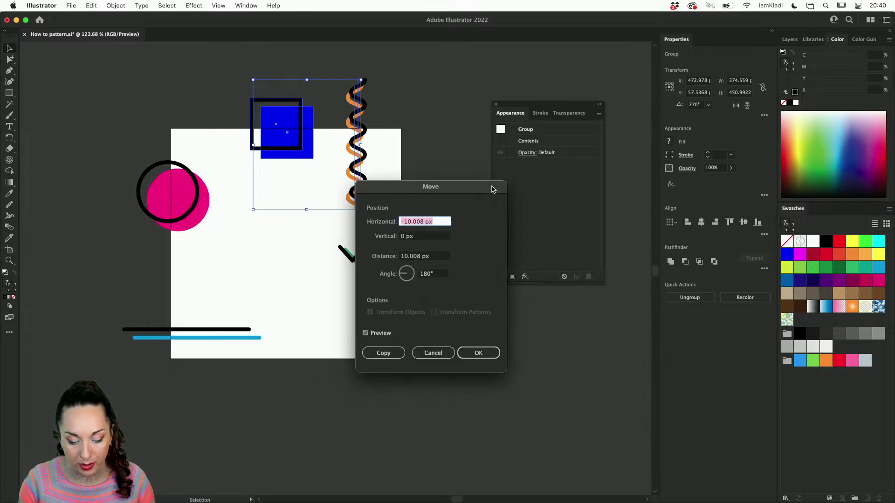
click(379, 335)
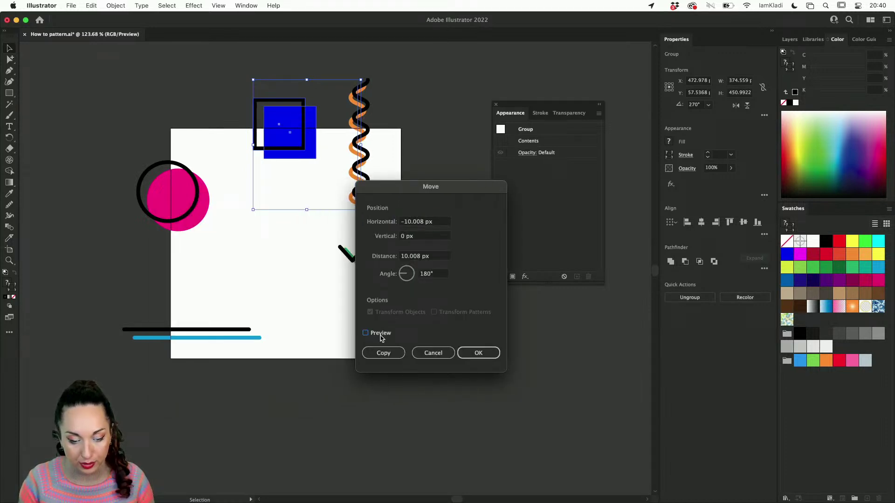
double_click(412, 222)
text(0)
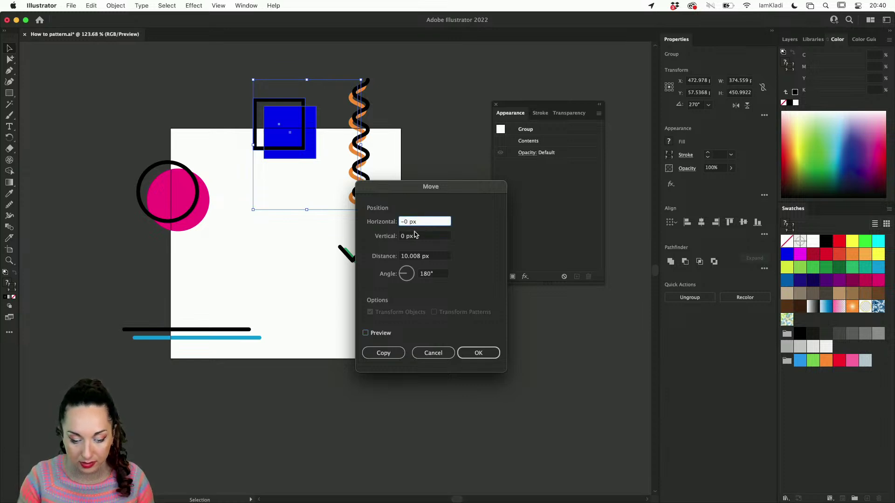
click(381, 334)
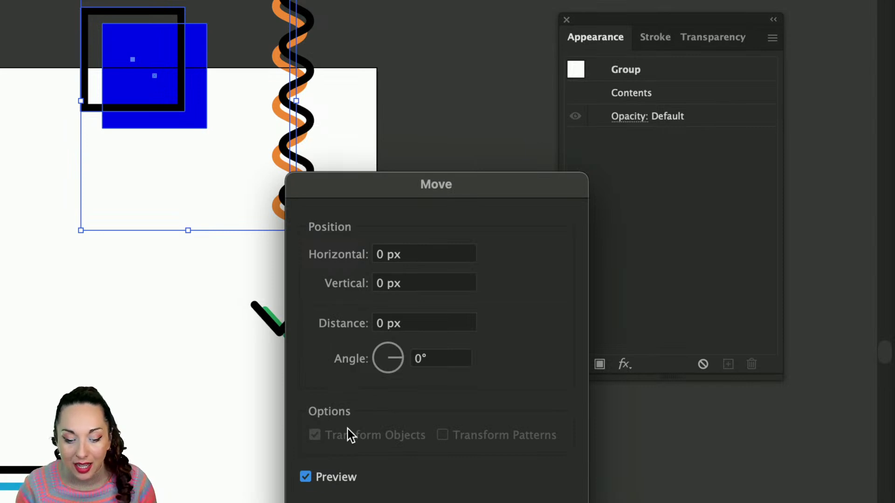
- Set the vertical move distance to 800 px and compare the move with the preview on and off
double_click(379, 283)
text(8000)
key(BackSpace)
click(340, 475)
click(341, 475)
click(340, 474)
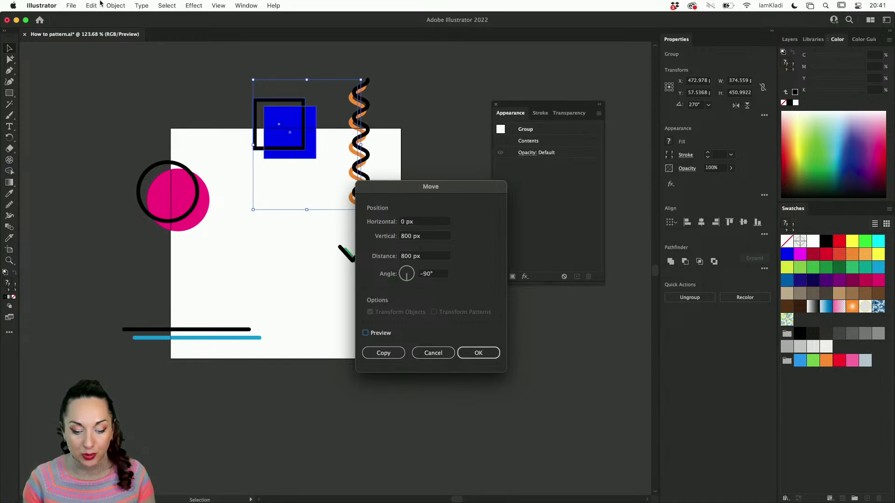
- Preview a vertical move of -800 px for the square and wave groups, and cancel the move
click(405, 236)
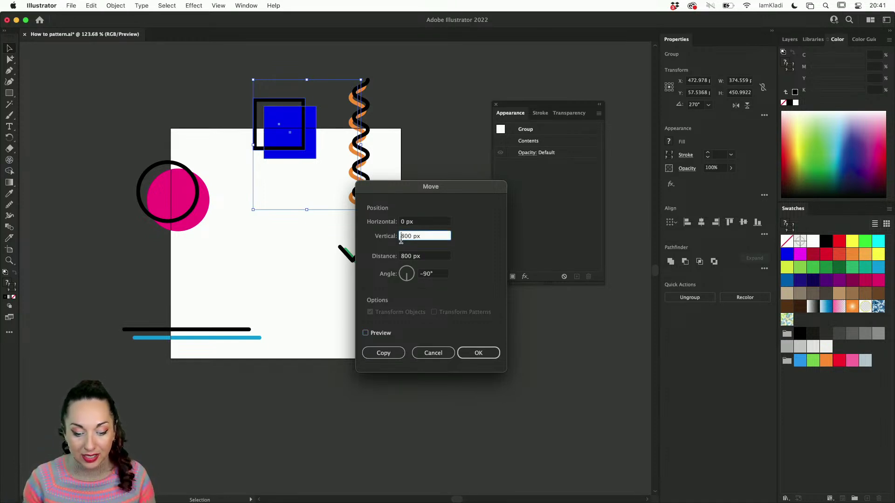
text(-)
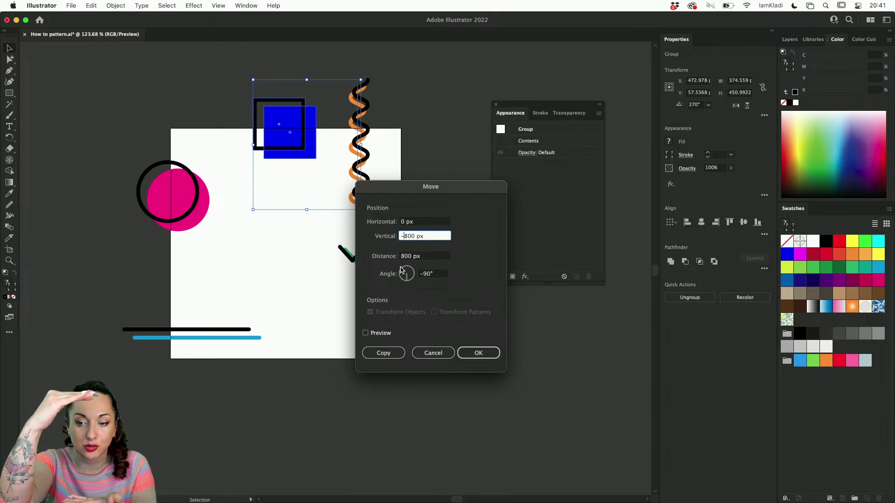
click(379, 333)
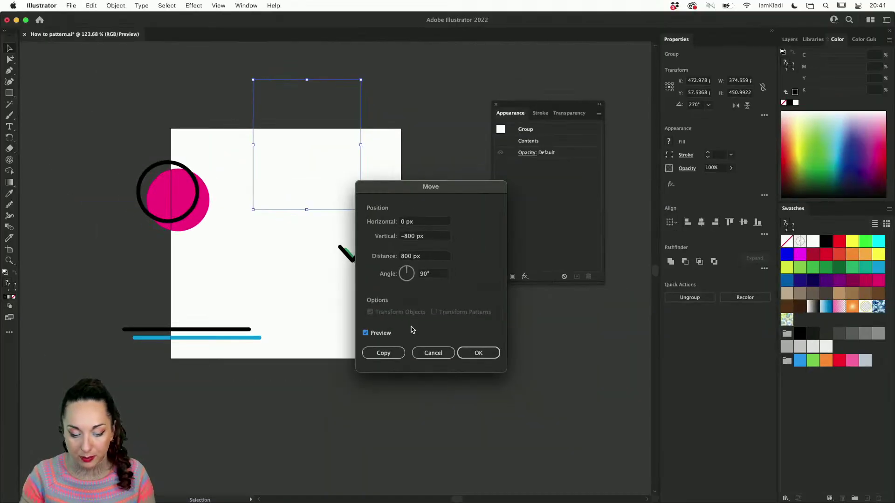
click(433, 353)
- Open the Move settings again for the selected square and wave groups and set the horizontal distance to 0 px
scroll(422, 368, down, 5)
click(422, 369)
click(366, 262)
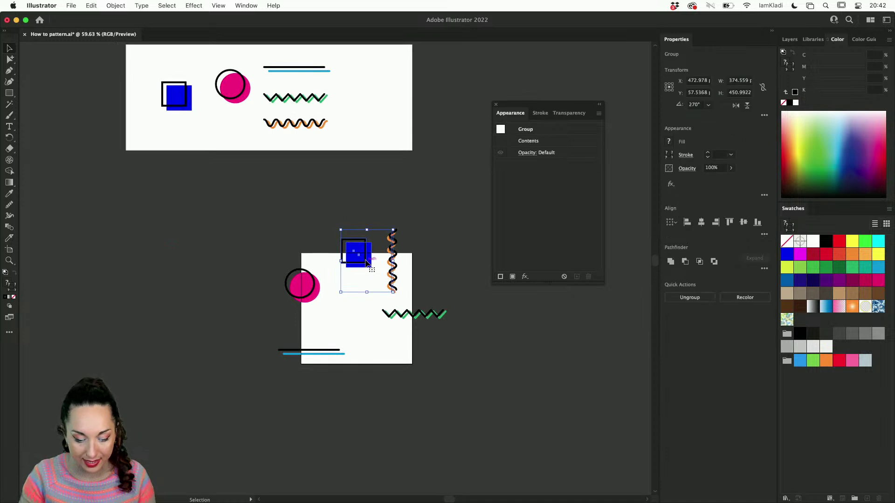
right_click(365, 262)
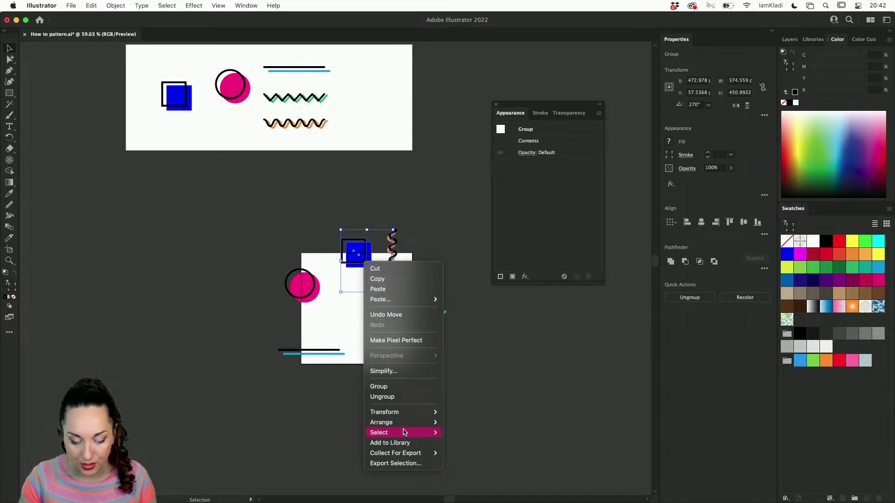
mouse_move(404, 412)
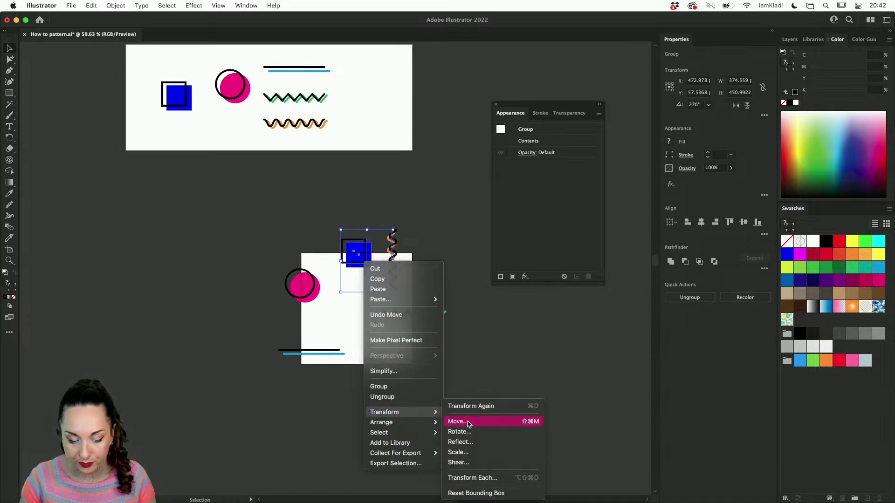
click(468, 421)
text(0)
- Preview a vertical move of -800 px for the two groups, with the settings window clear of the artwork
click(404, 236)
text(-3000)
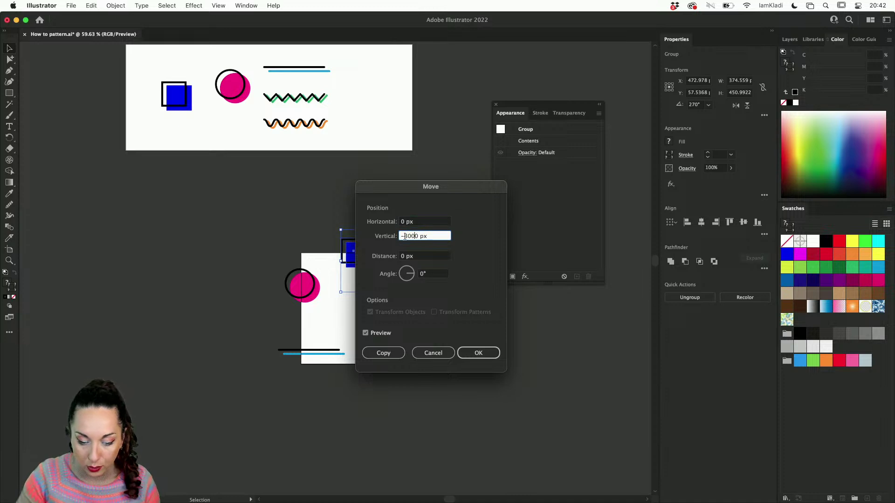
key(BackSpace)
key(BackSpace)
key(BackSpace)
key(BackSpace)
text(800)
drag(444, 186, 565, 186)
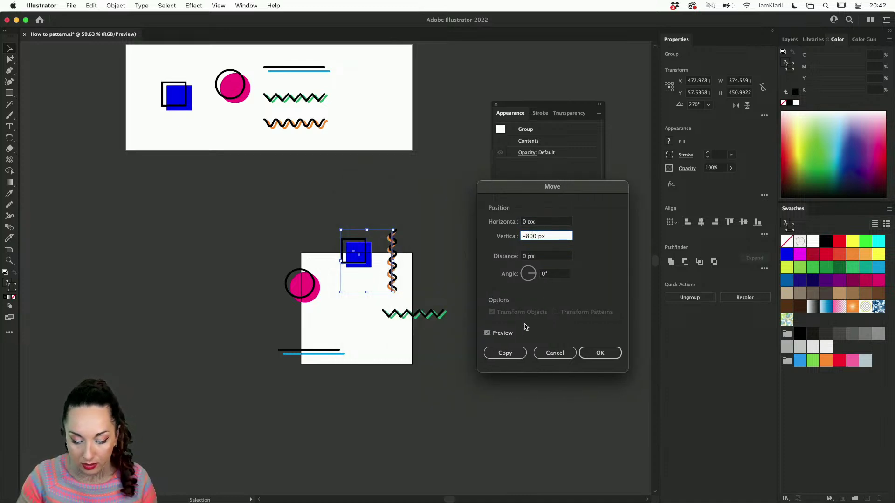
click(487, 333)
click(510, 335)
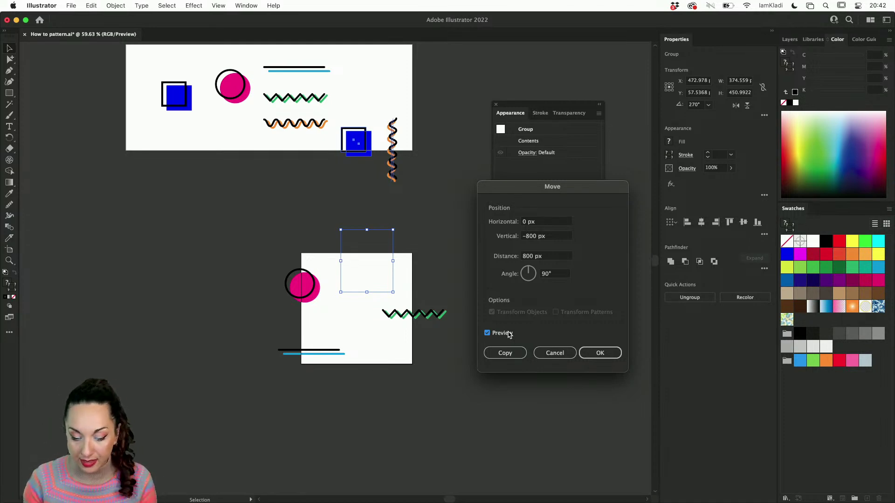
- Set the vertical distance to 800 px and create copies of the square and wave groups at the artboard's lower edge
click(527, 237)
key(BackSpace)
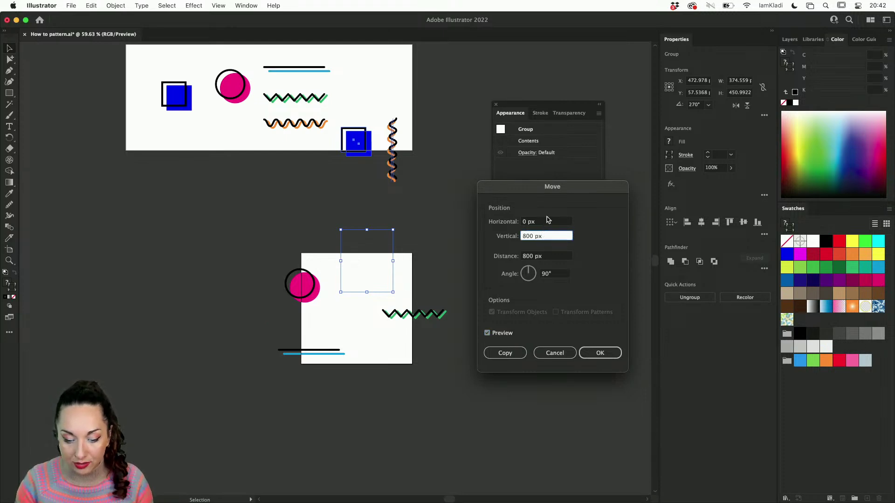
click(545, 221)
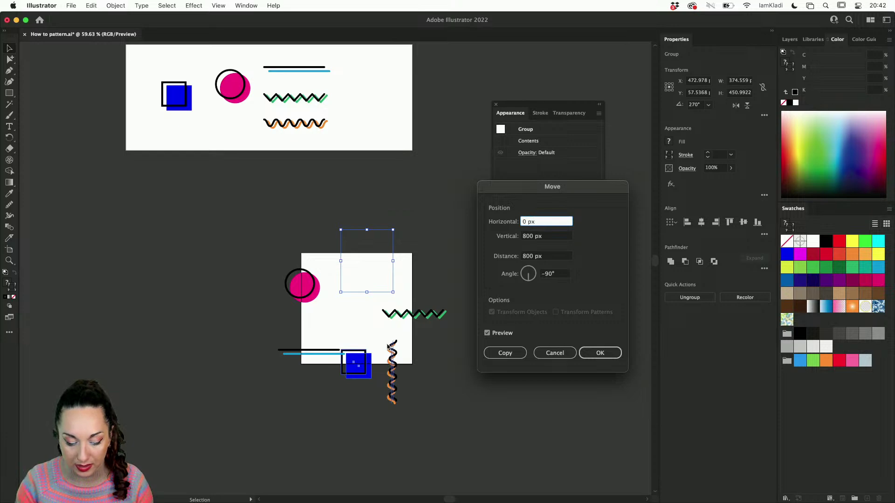
click(502, 334)
click(503, 334)
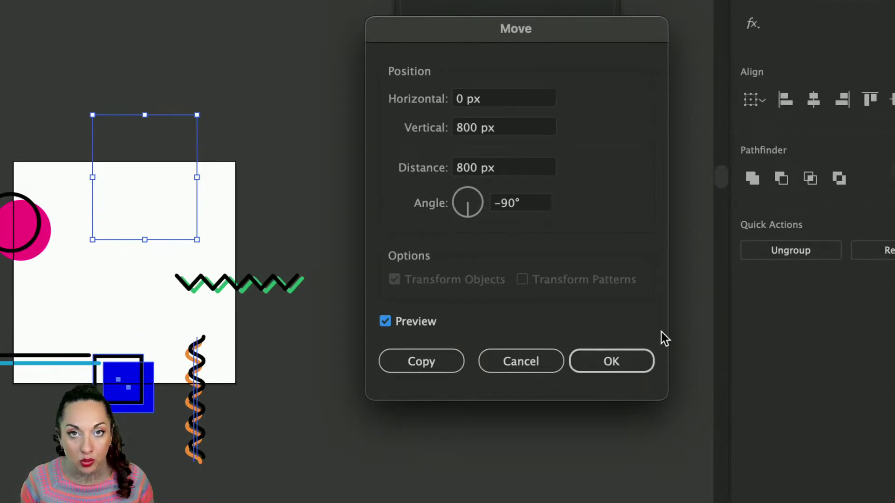
click(423, 366)
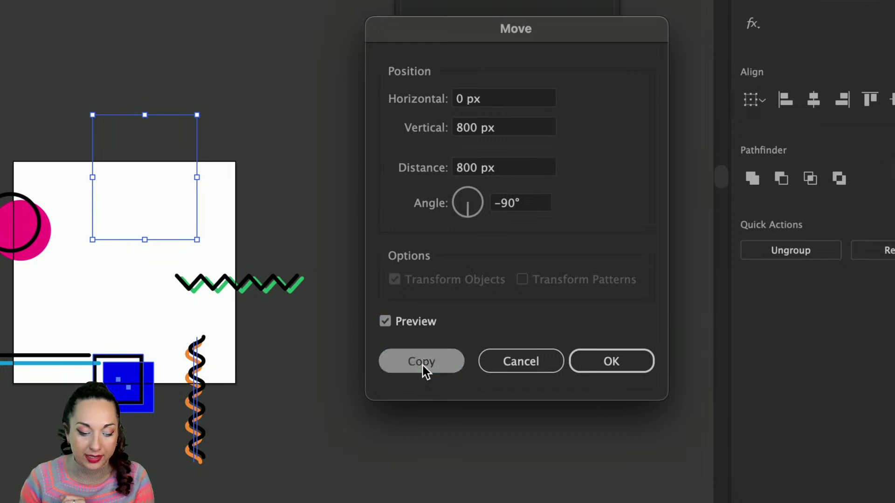
scroll(373, 347, left, 8)
scroll(373, 348, down, 2)
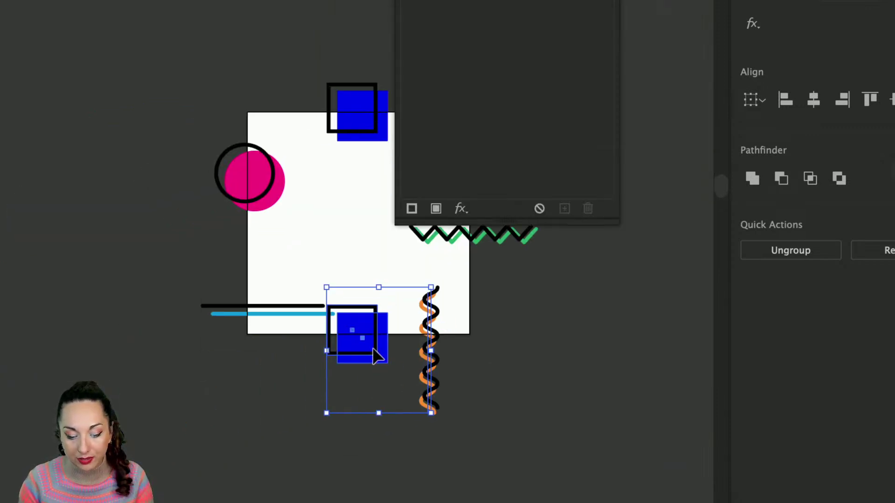
scroll(373, 348, right, 2)
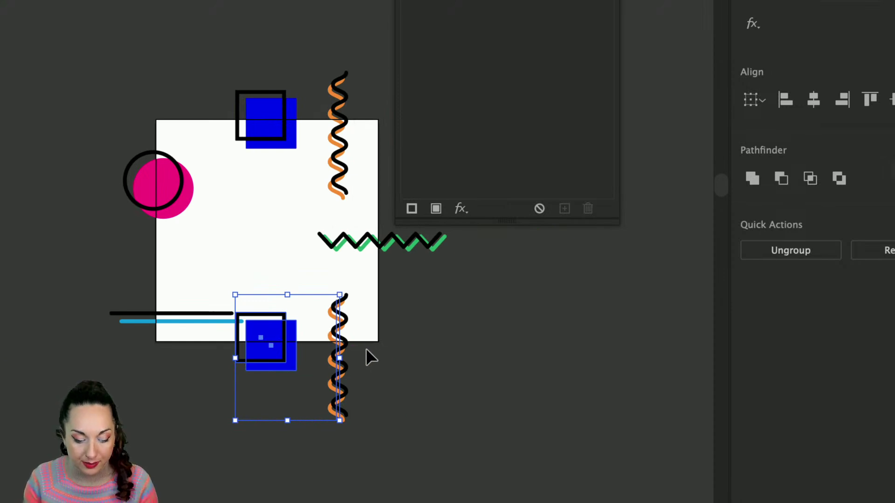
click(212, 362)
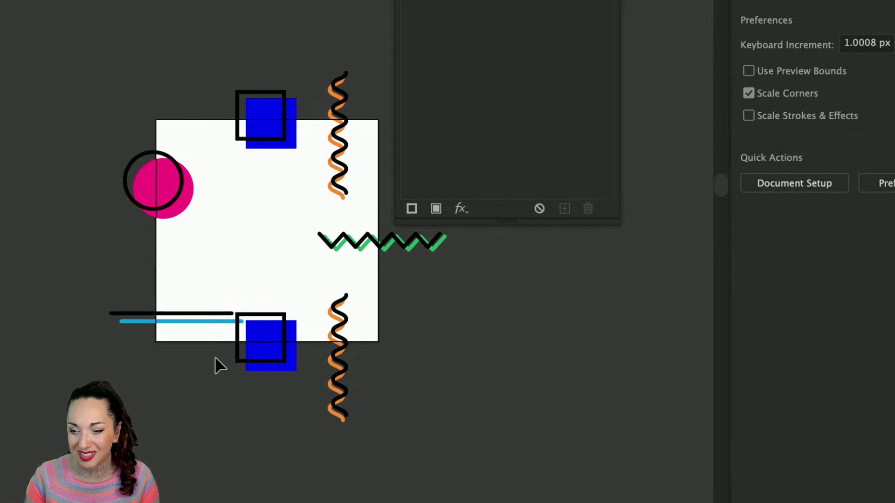
- Move the black and blue line group up along the artboard's left edge, clear of the copied square group
drag(144, 315, 155, 340)
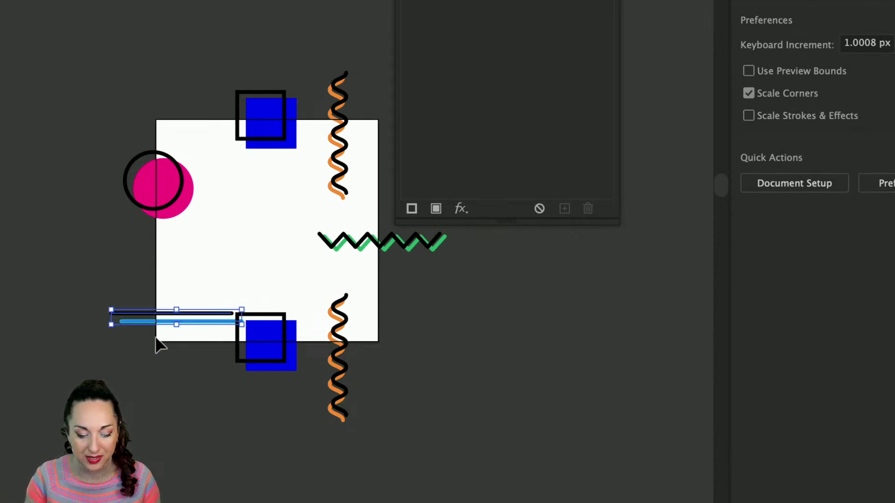
drag(191, 316, 192, 262)
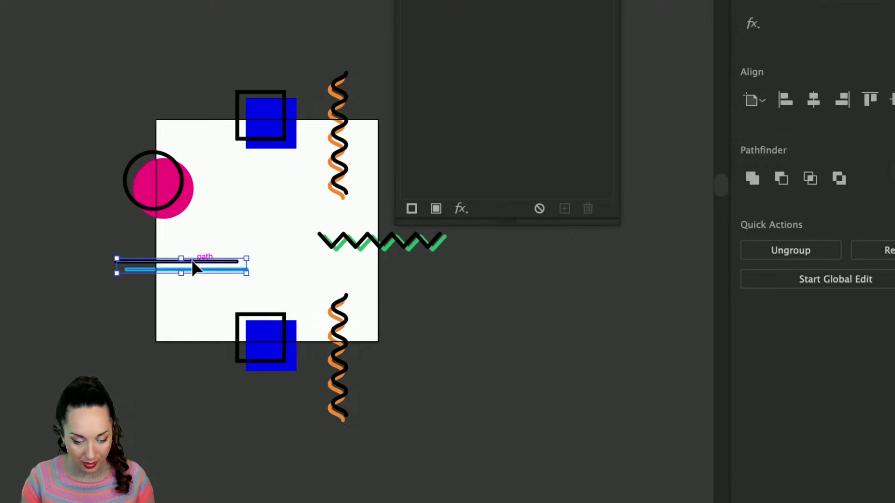
click(385, 250)
drag(385, 249, 436, 249)
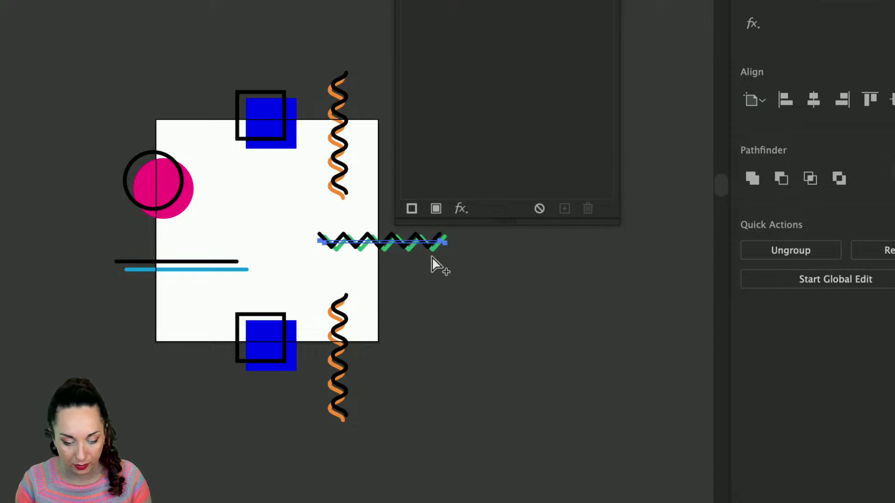
key(Delete)
key(ctrl+z)
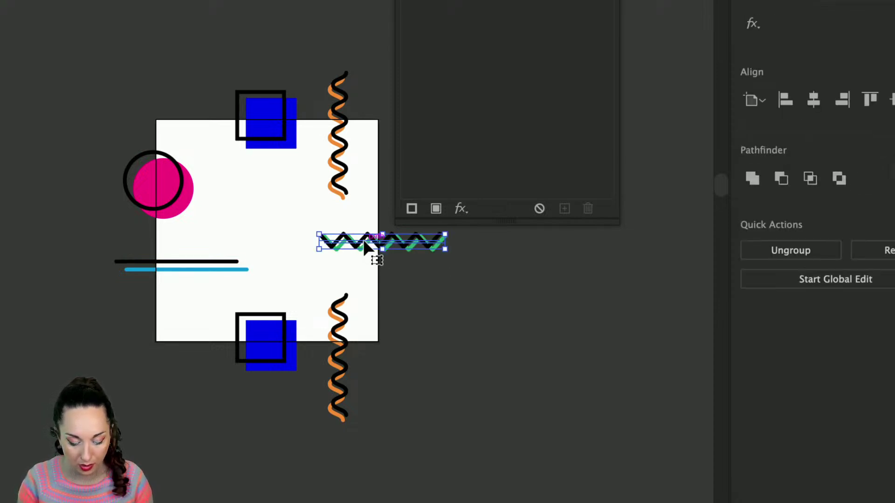
- Move the green zigzag group off the artboard's right edge to the empty canvas beyond its upper left corner
drag(363, 244, 104, 25)
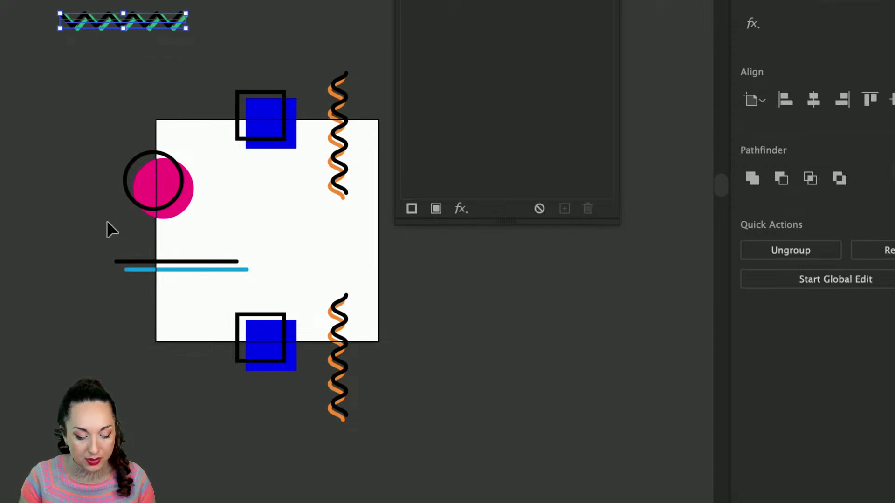
click(106, 125)
scroll(105, 125, up, 3)
scroll(106, 125, right, 1)
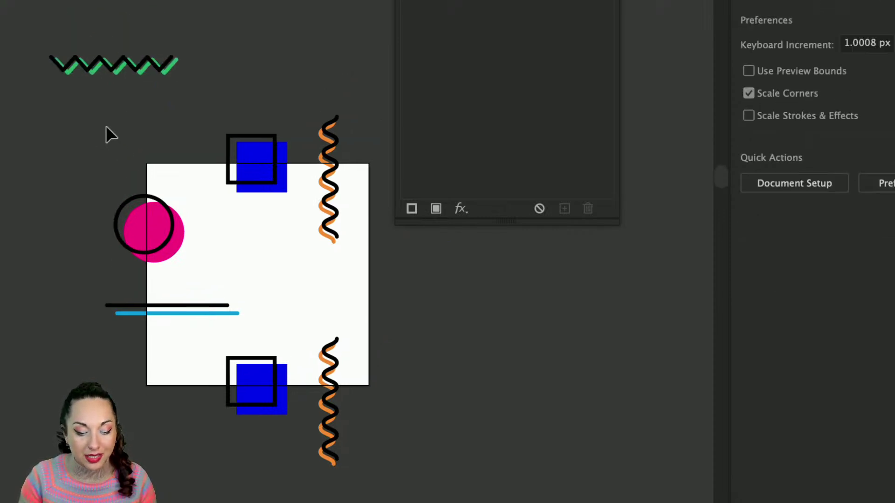
- Start a numeric Move of the circle and line groups at the artboard's left edge, with its settings clear of the artwork
drag(75, 189, 125, 366)
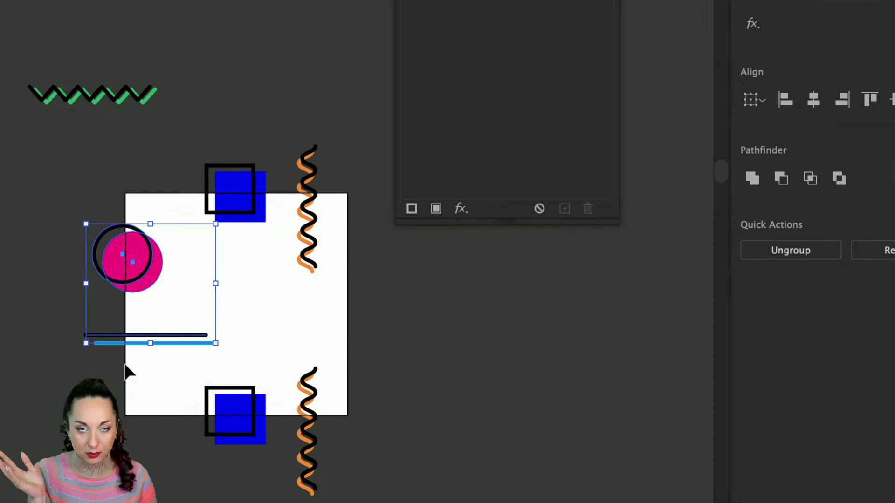
right_click(144, 256)
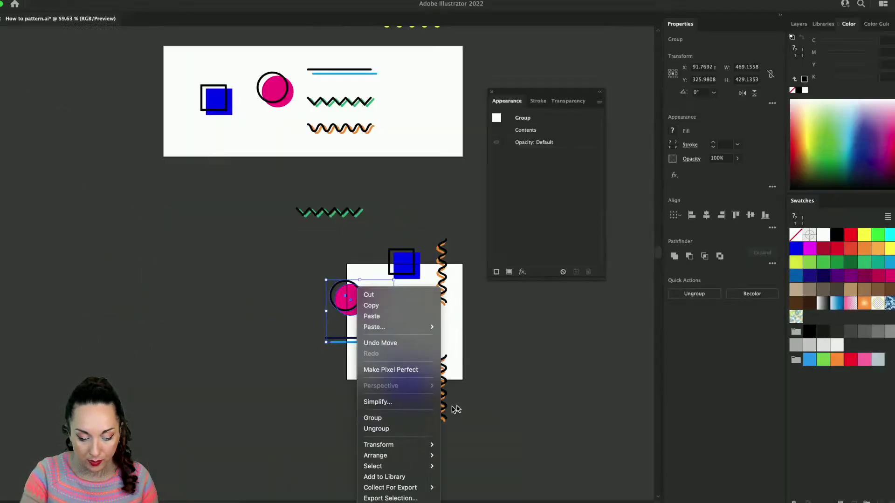
mouse_move(422, 448)
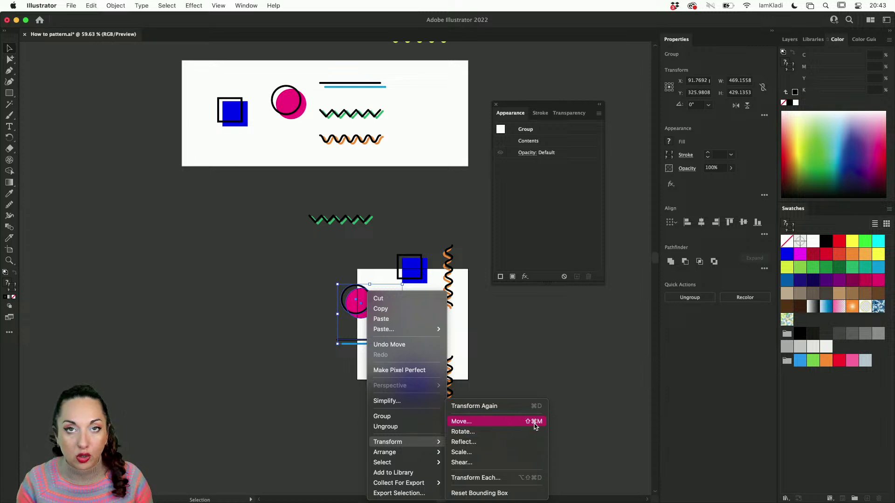
click(357, 269)
key(v)
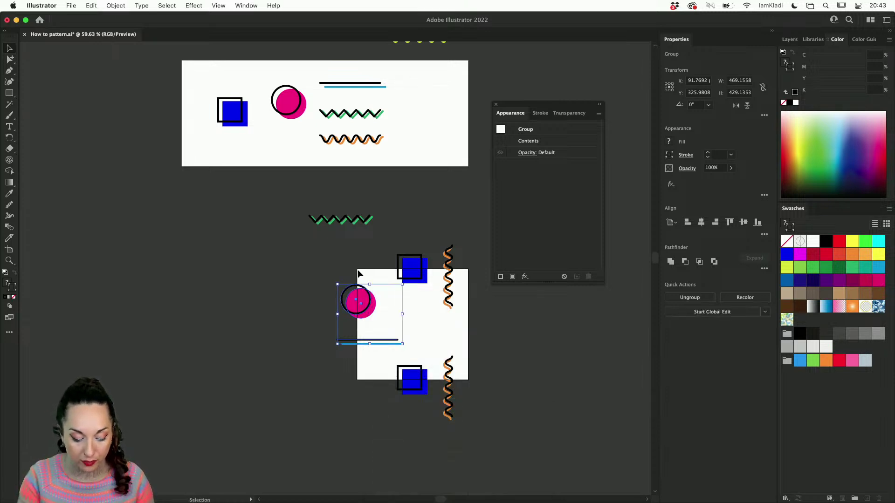
key(Return)
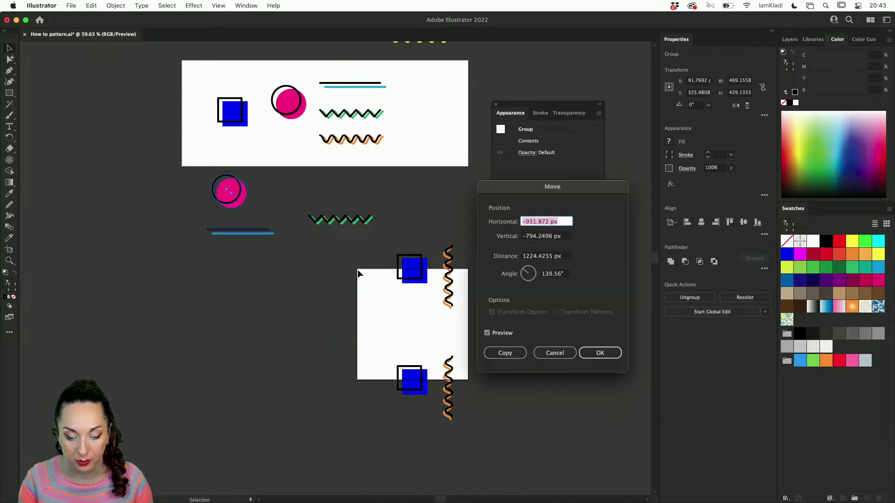
drag(543, 197, 551, 230)
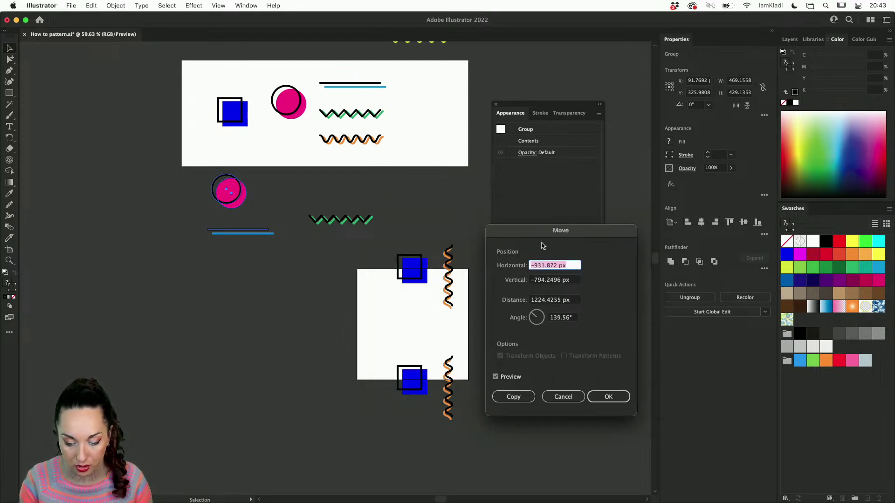
- Set the move to 800 px horizontally and 0 px vertically, and preview it
text(0)
key(Tab)
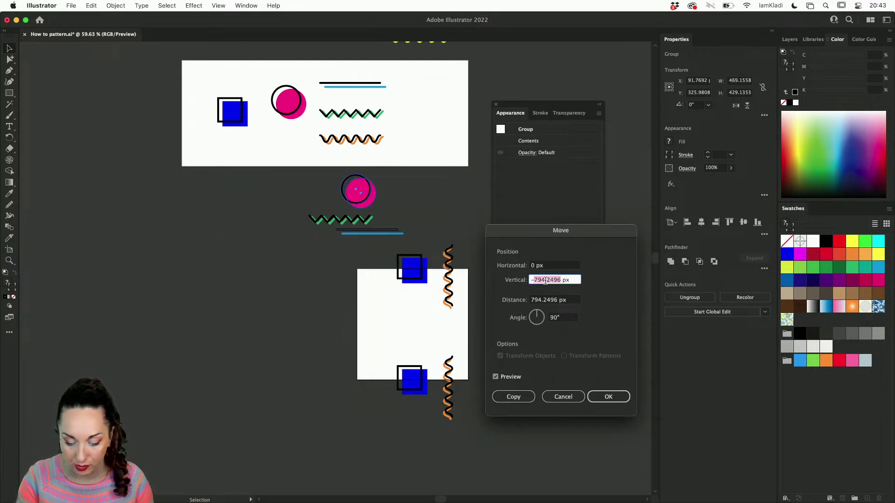
text(0)
key(Tab)
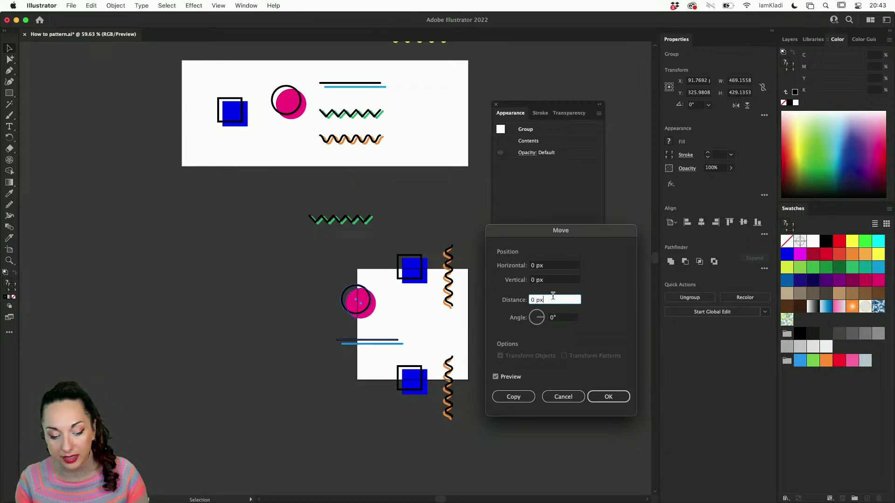
click(532, 265)
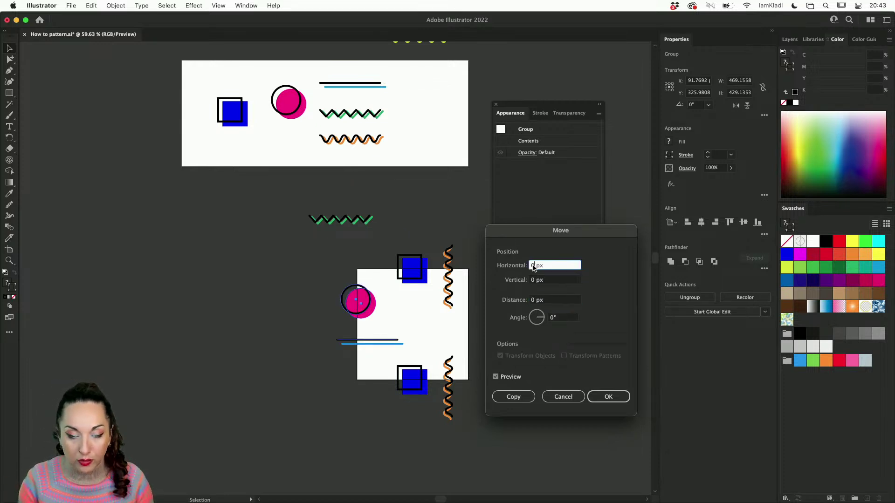
text(8)
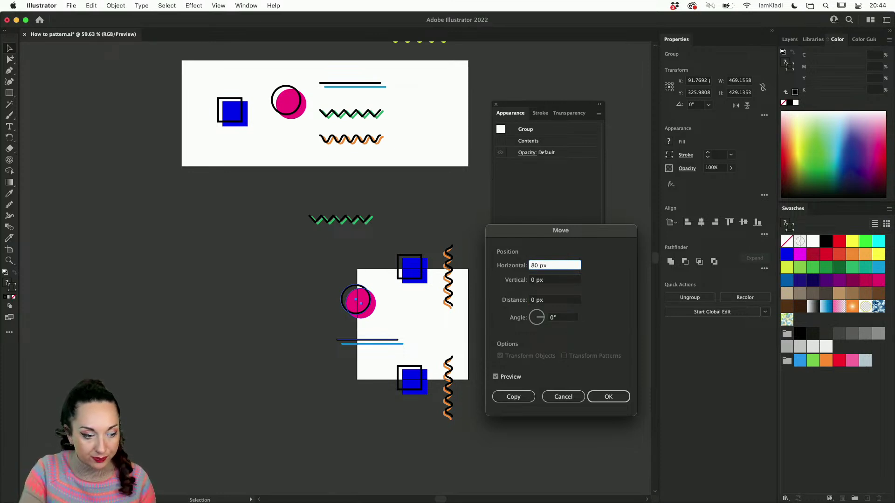
text(0)
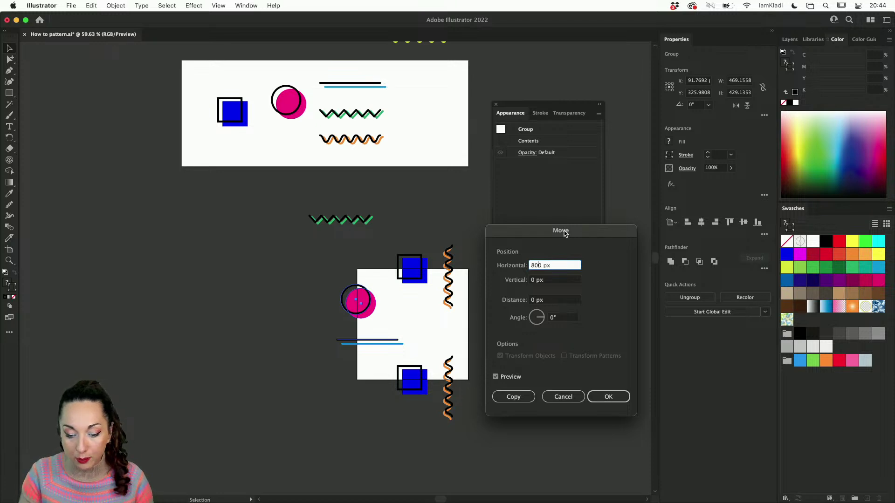
click(513, 377)
click(516, 377)
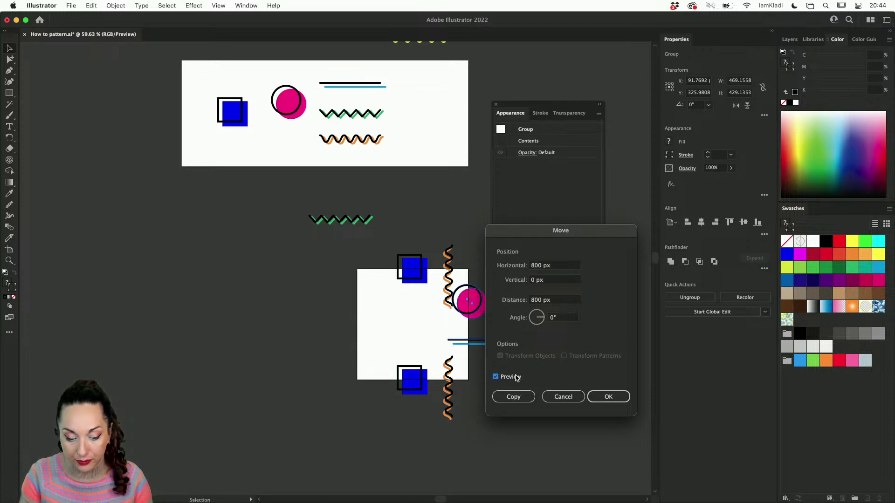
- Compare the artwork with and without the move preview, and create copies of the circle and line groups at the artboard's right edge
drag(535, 231, 569, 222)
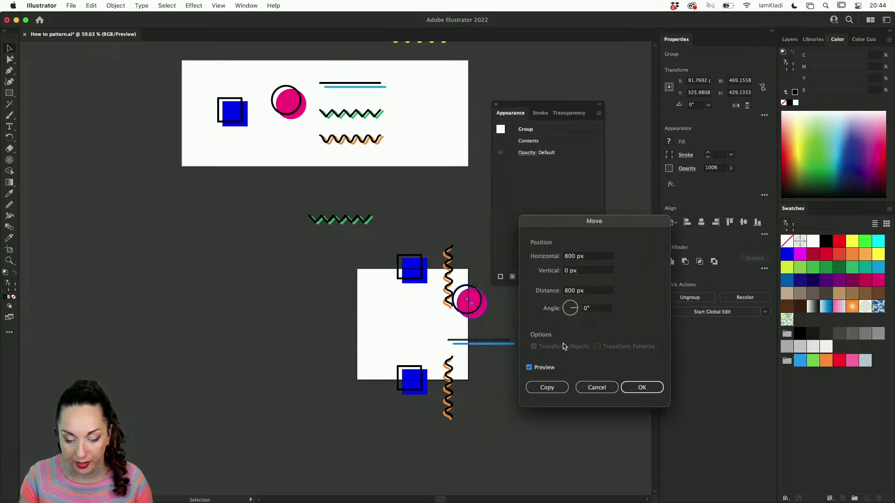
click(552, 368)
click(551, 369)
click(551, 369)
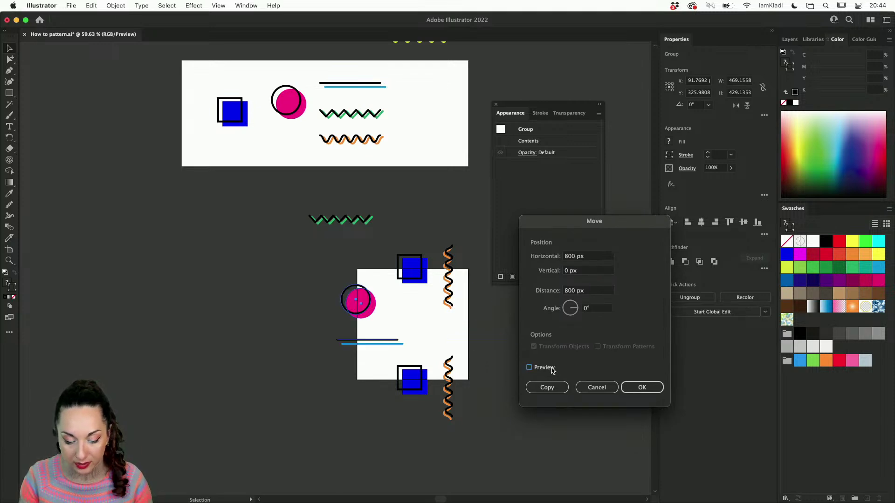
click(552, 368)
click(552, 369)
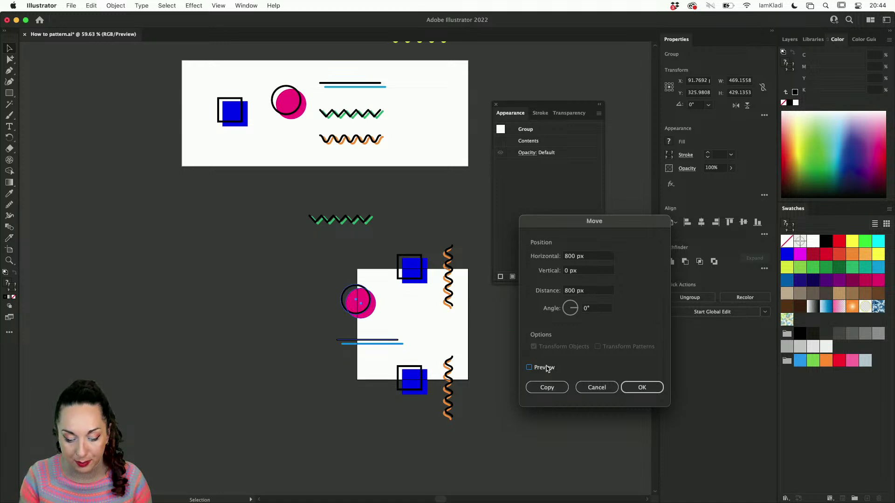
click(549, 368)
click(551, 388)
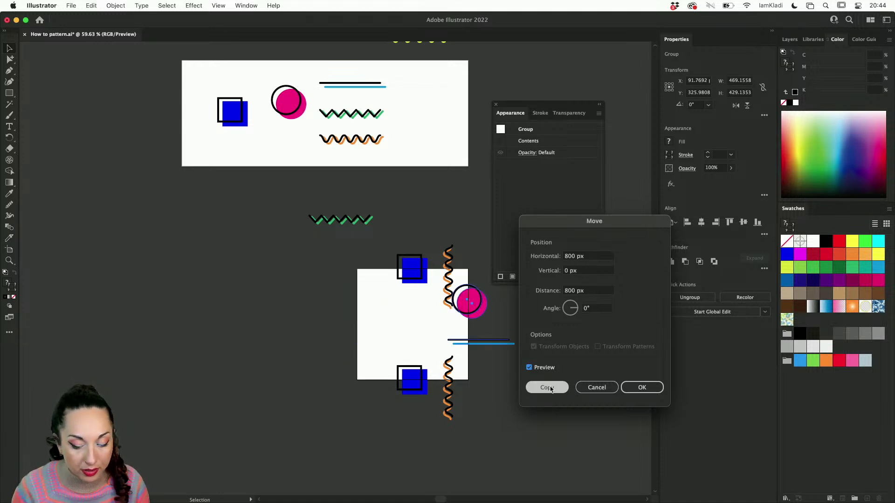
click(550, 385)
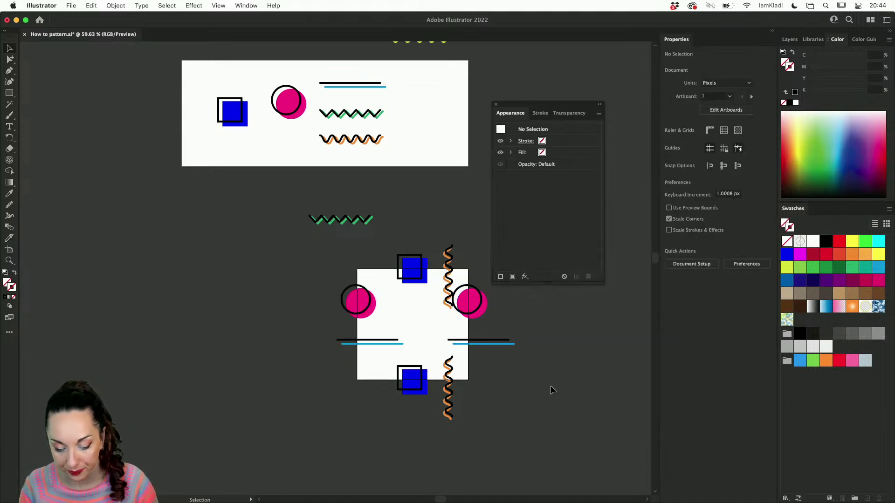
- Nudge both square groups and both wave groups together about 70 px left, so the upper wave clears the copied circle
scroll(532, 323, up, 5)
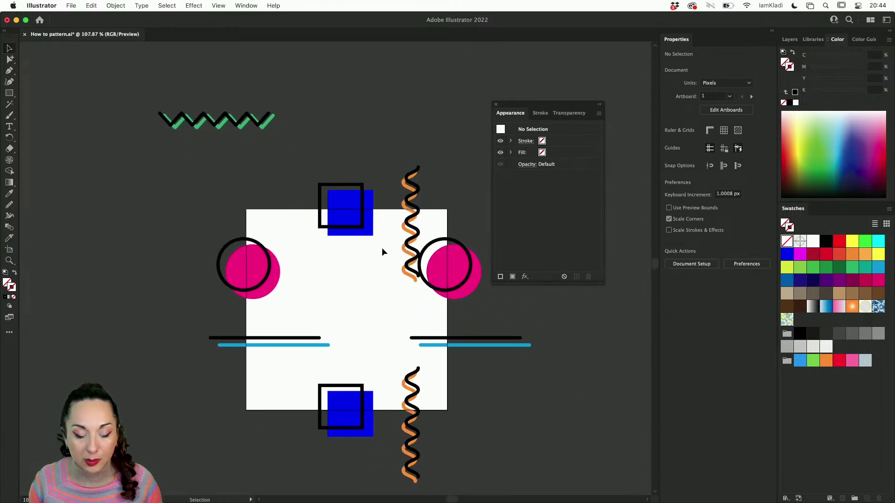
click(425, 225)
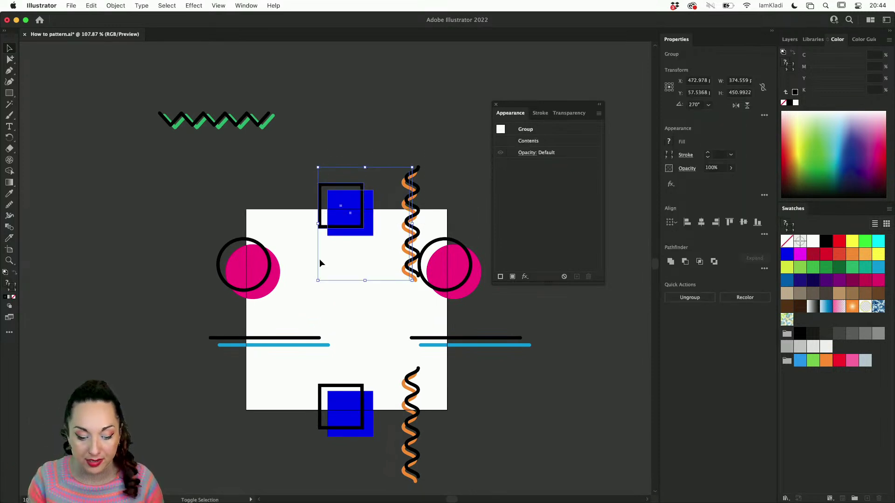
mouse_move(286, 404)
mouse_down()
mouse_move(419, 415)
mouse_move(432, 430)
mouse_up()
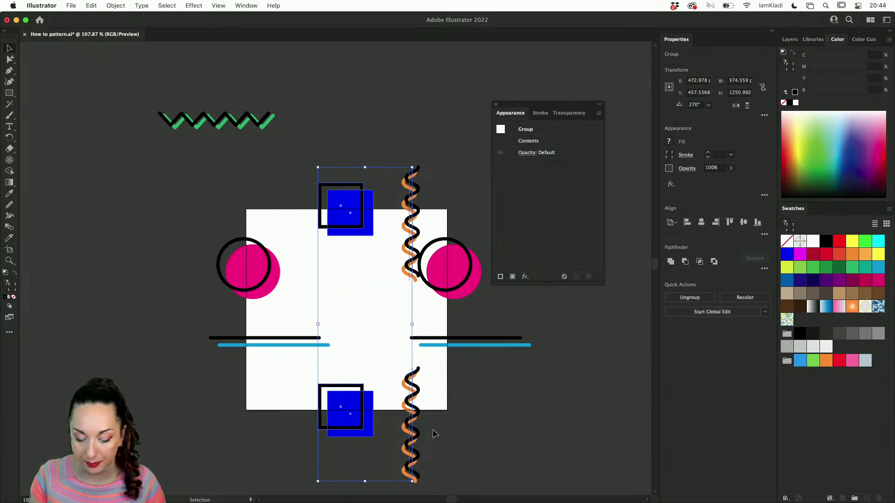
key(Left)
key(Left)
key(Left)
key(Left)
key(Left)
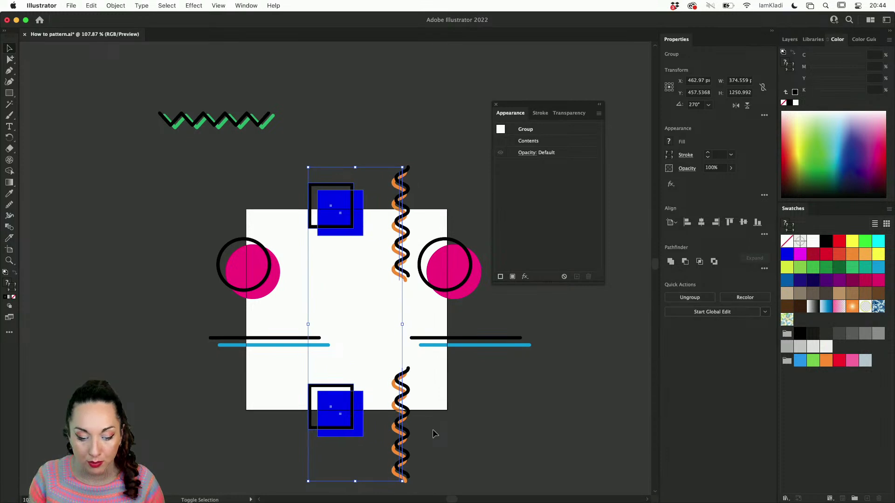
key(Left)
key(Left)
key(Left)
key(Left)
key(Left)
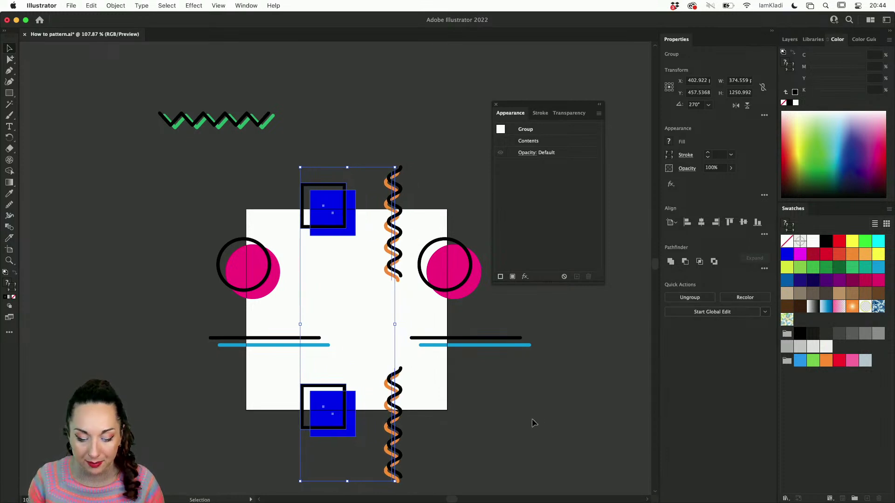
click(547, 421)
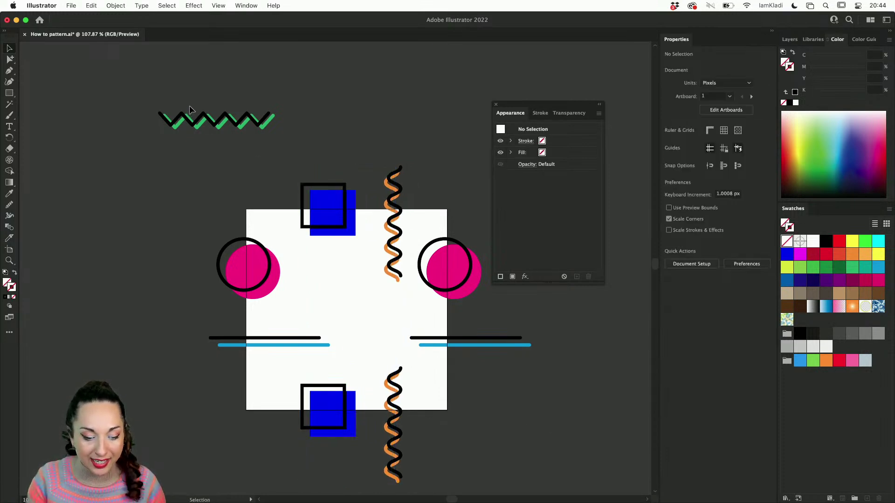
- Place the green zigzag group in the middle of the artboard and rotate it to run diagonally down to the right
drag(196, 128, 326, 314)
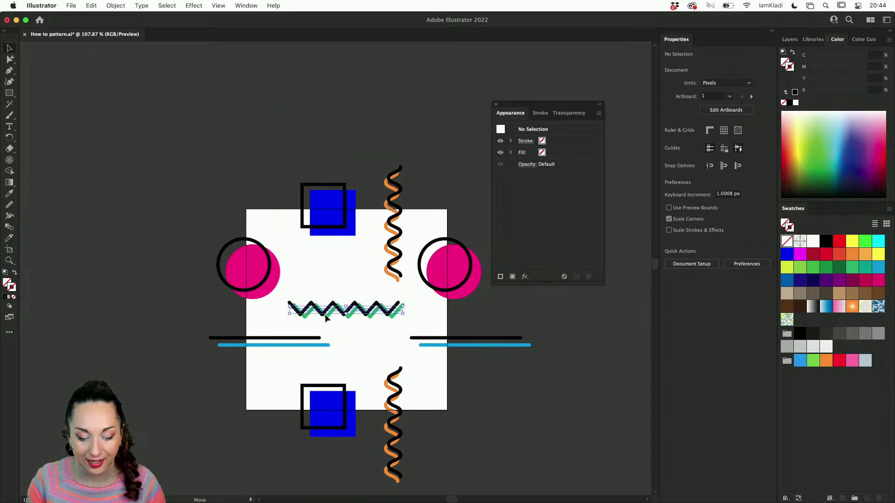
drag(409, 309, 391, 347)
click(475, 386)
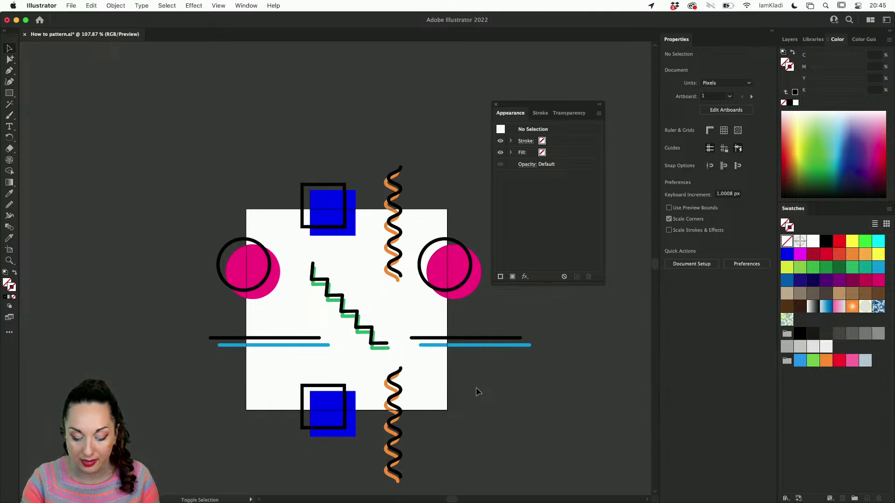
- Check the width and height of the Pattern 01 artboard in its options
key(shift+o)
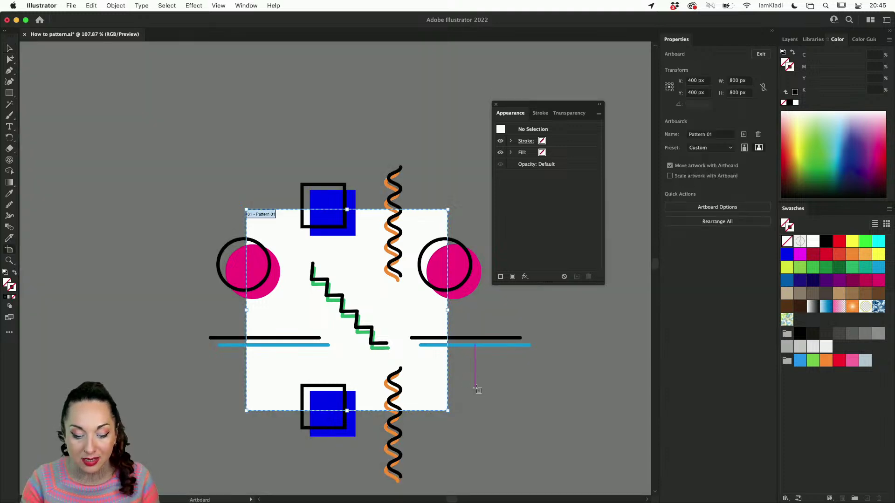
key(Return)
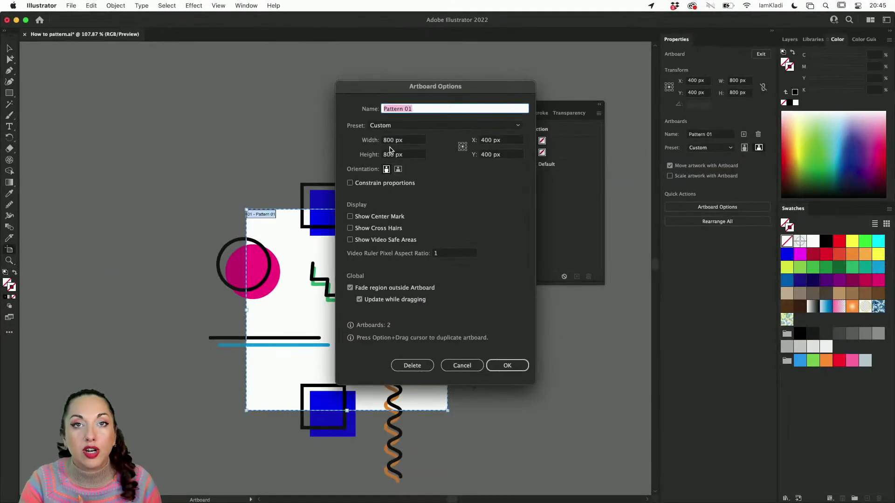
click(499, 365)
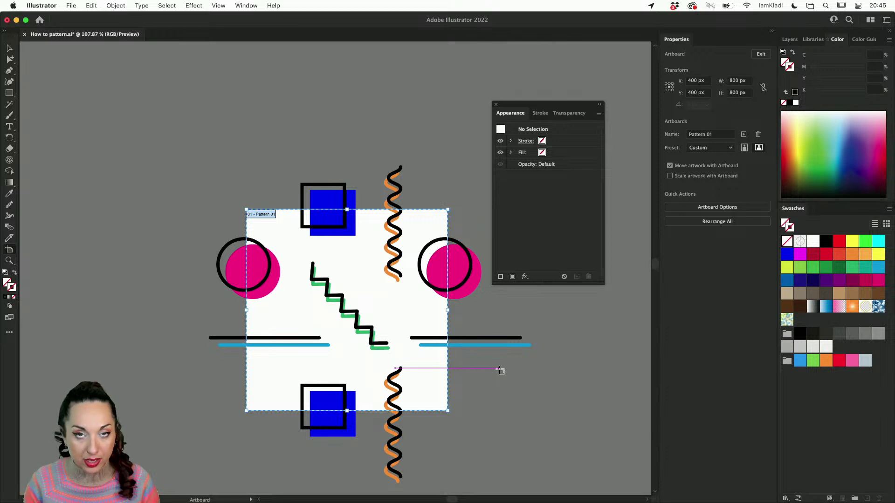
key(Escape)
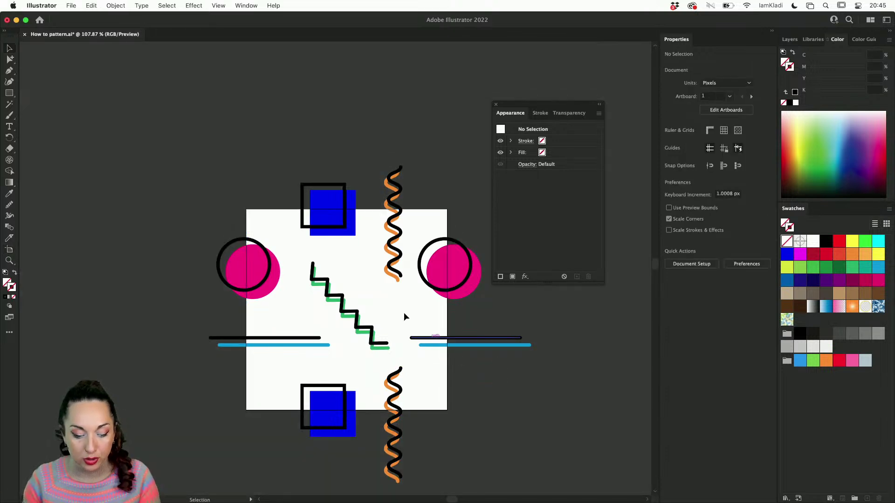
- Toggle the visibility of Layer 1 and several of its groups off and on to identify their artwork
scroll(339, 303, down, 2)
scroll(339, 303, down, 1)
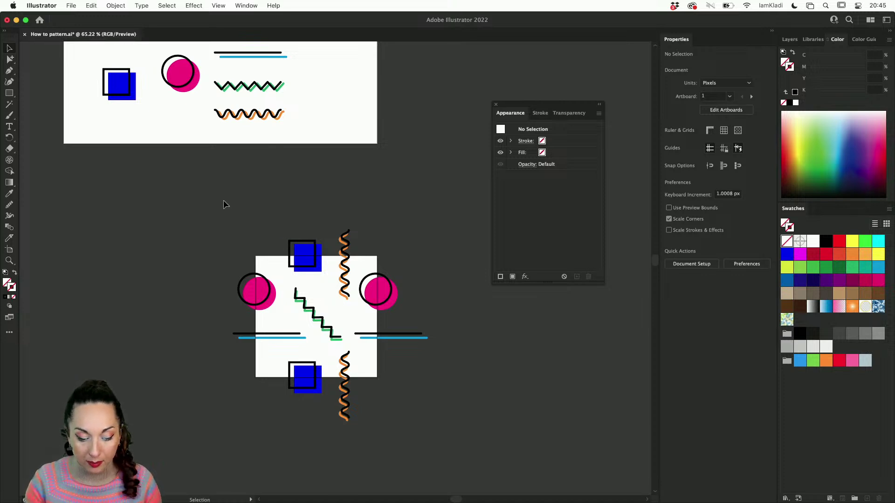
click(790, 39)
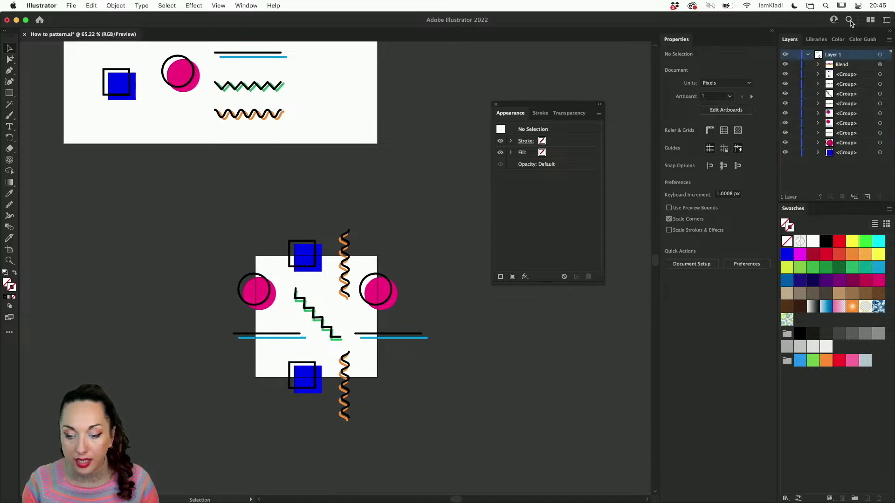
click(786, 55)
click(786, 55)
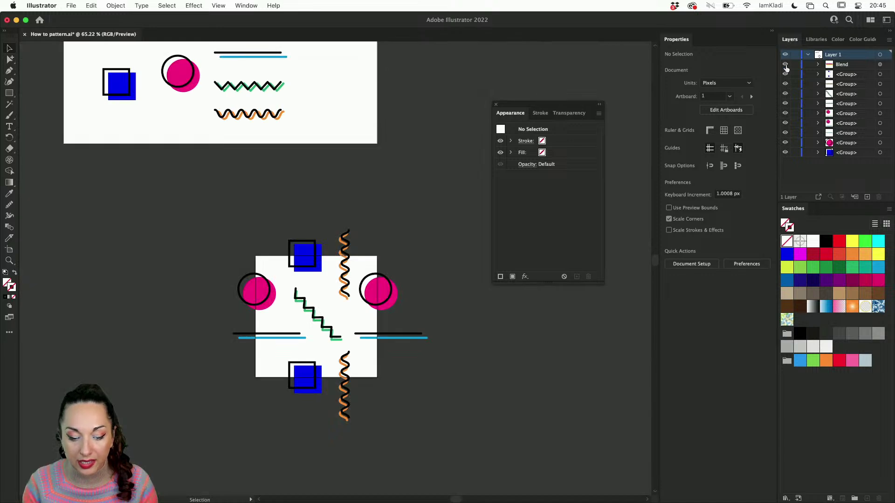
click(785, 143)
click(785, 143)
click(785, 113)
click(785, 114)
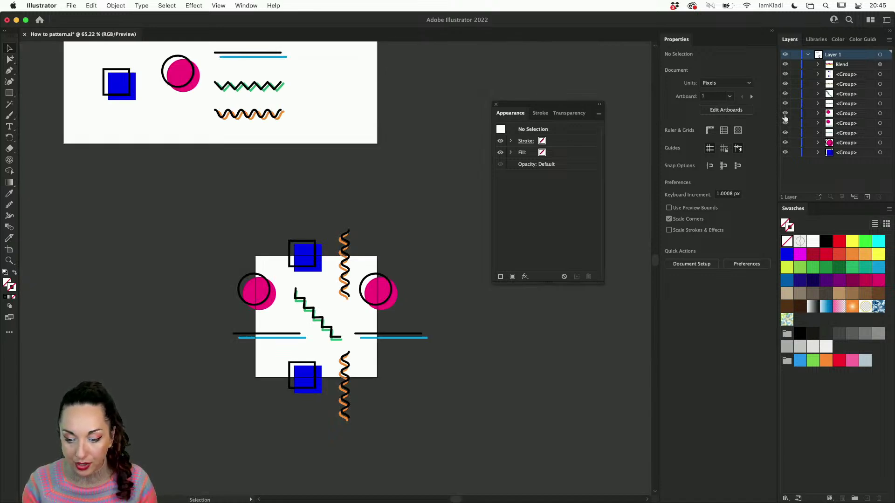
click(785, 104)
click(785, 104)
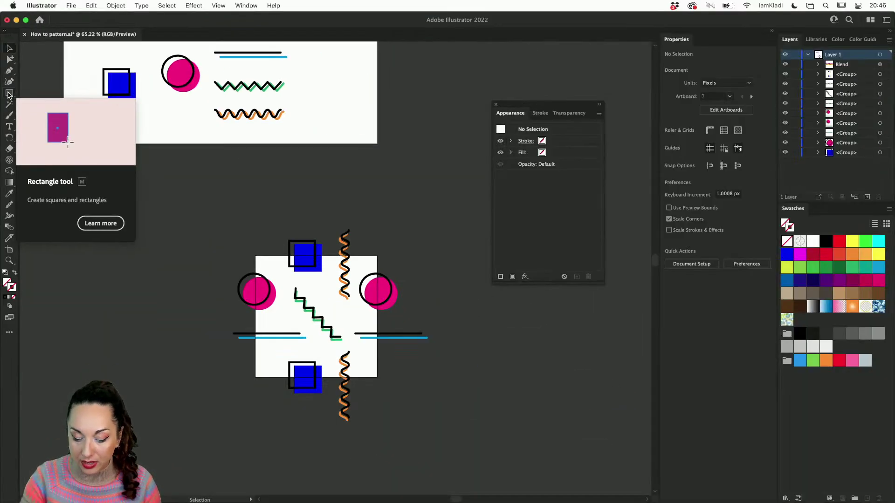
- Create an 800 × 800 px rectangle from the square artboard's upper-left corner so it covers the artboard exactly
click(10, 94)
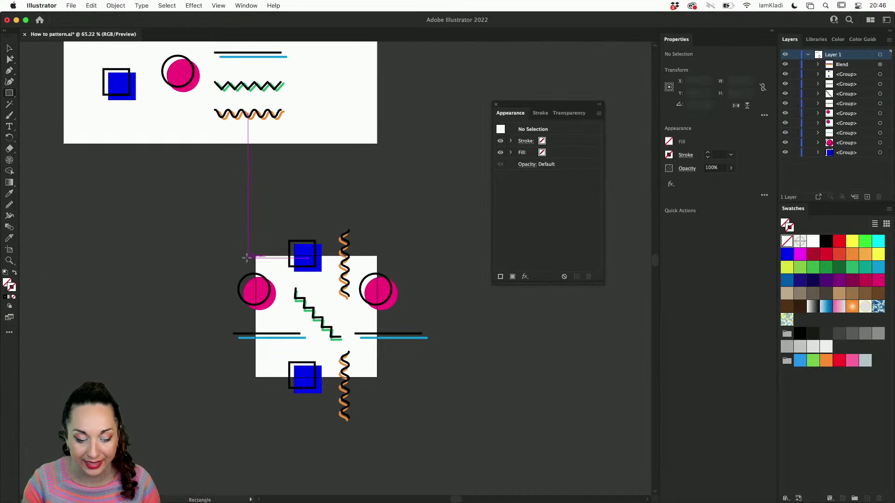
scroll(255, 255, up, 2)
key(v)
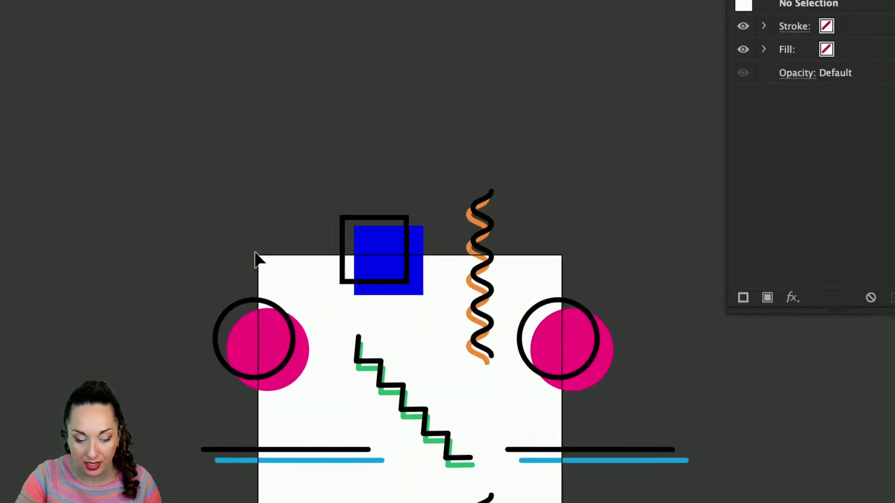
key(m)
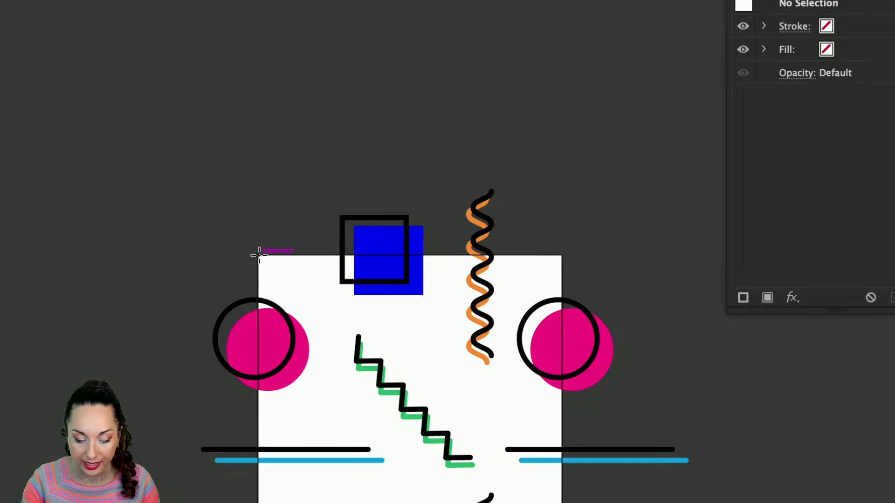
click(258, 255)
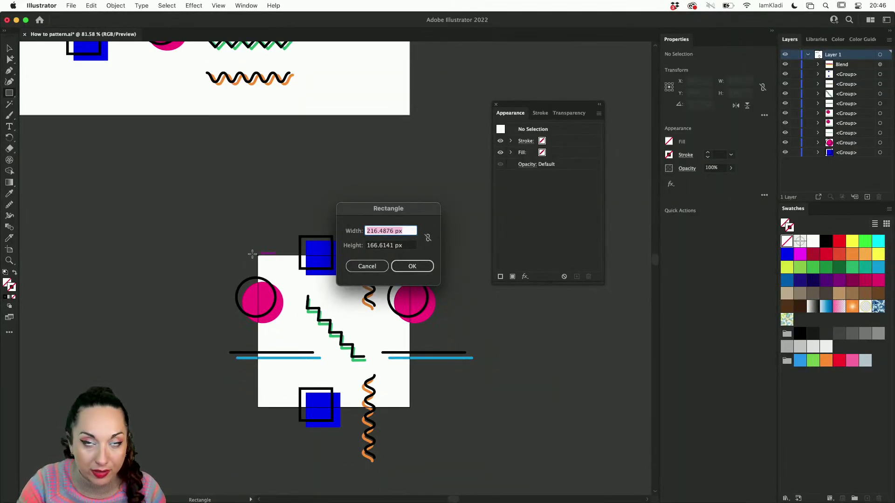
text(800)
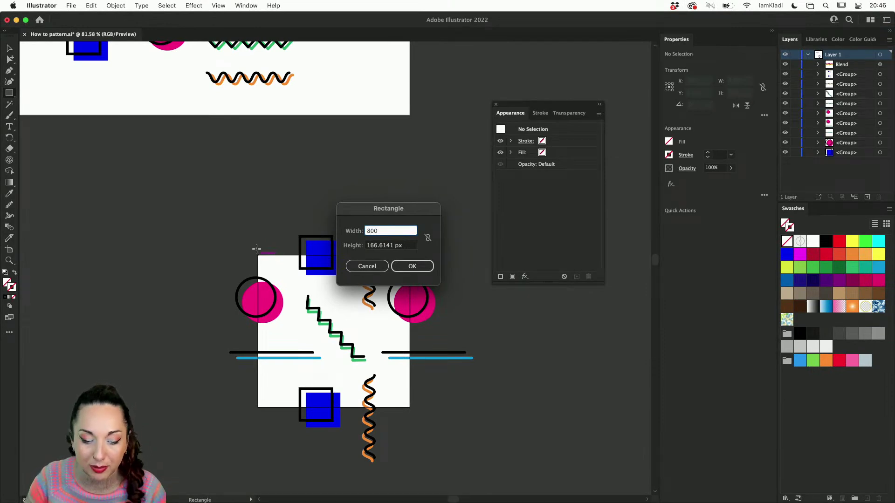
double_click(380, 245)
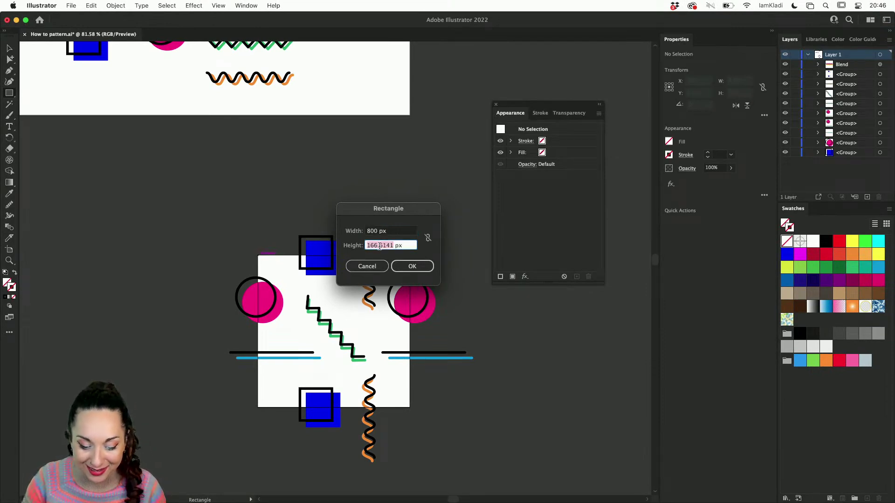
text(800)
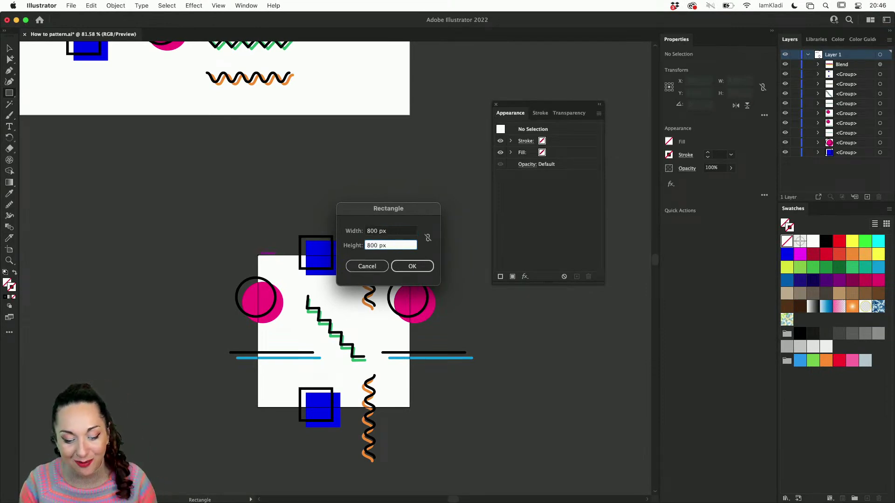
click(432, 267)
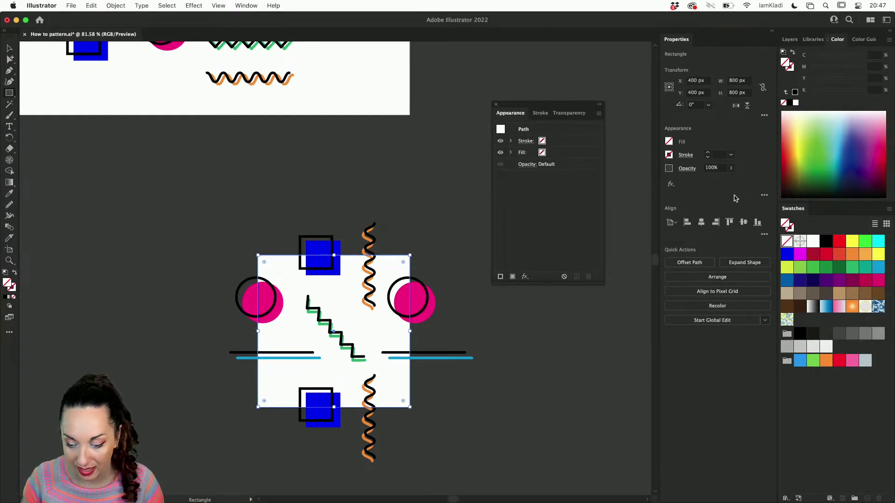
- Fill the 800 px rectangle with yellow and send it behind all the shape groups in Layer 1
click(852, 242)
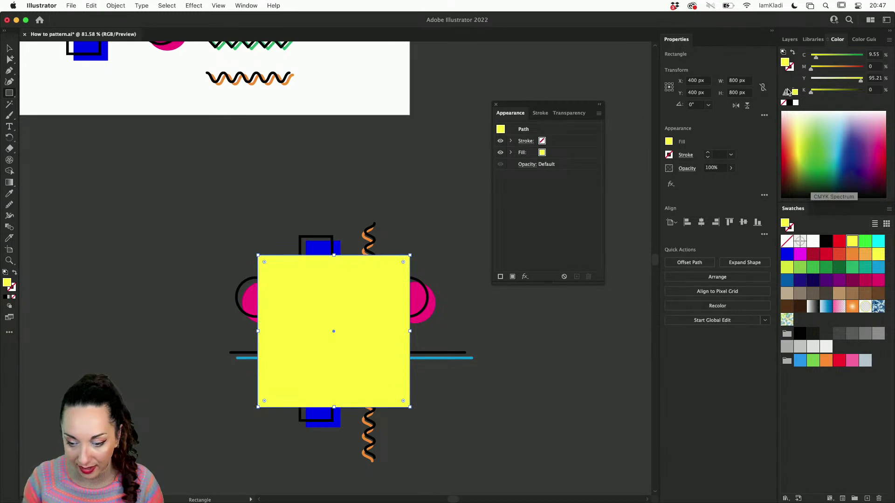
click(788, 40)
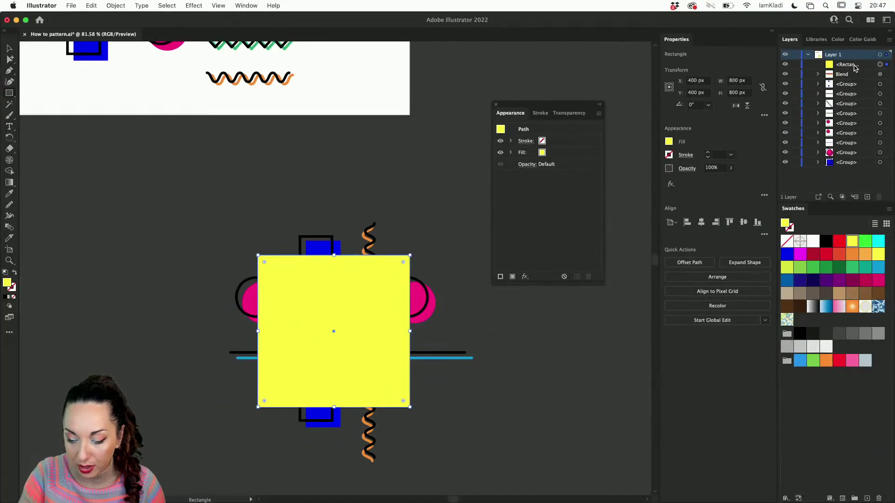
click(854, 65)
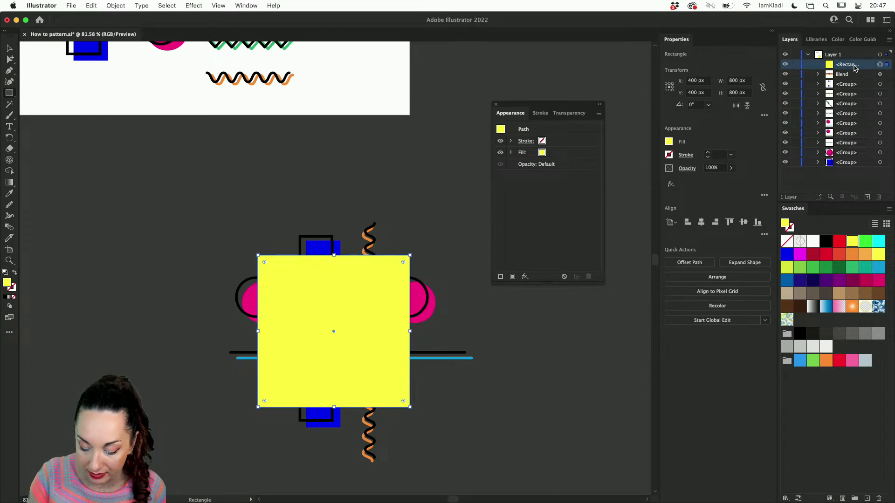
key(super+shift+bracketleft)
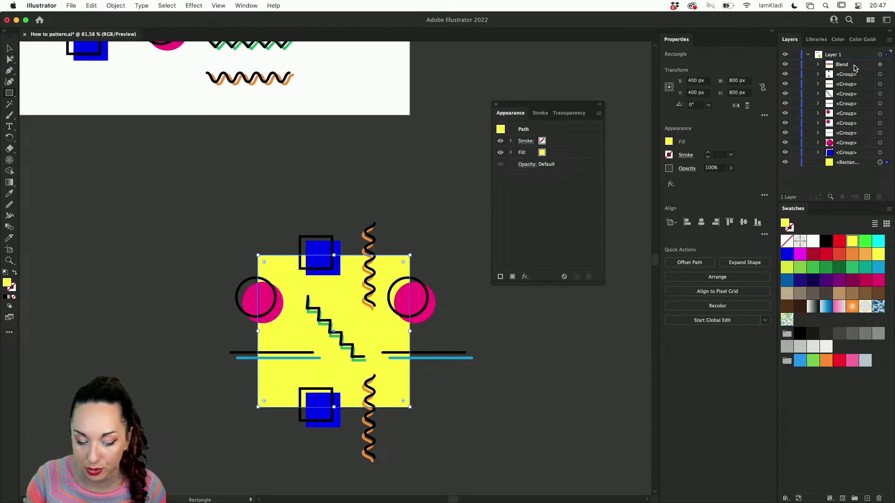
drag(852, 162, 844, 63)
drag(842, 152, 844, 167)
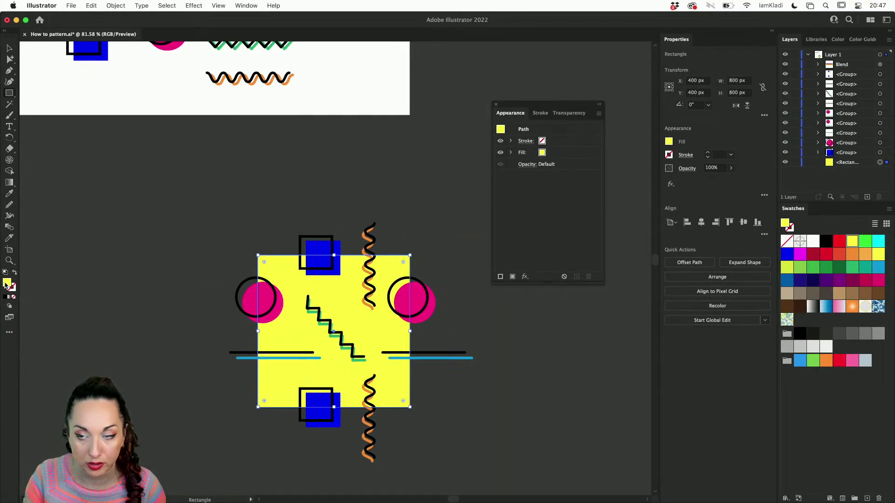
- Remove the rectangle's fill and save it together with all the tile's shape groups as a new pattern swatch
key(/)
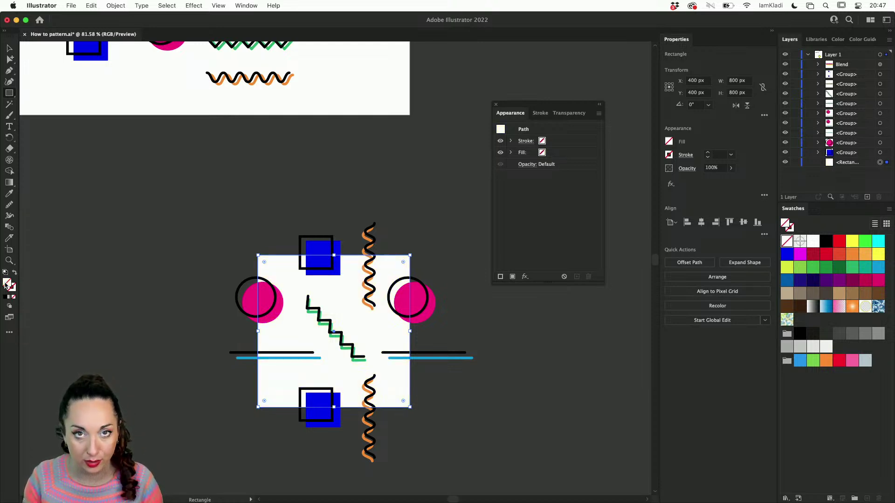
key(v)
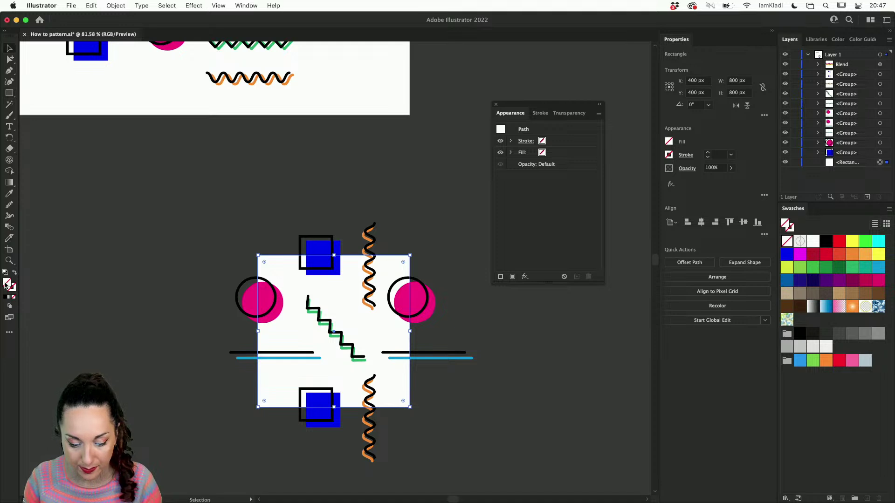
click(260, 221)
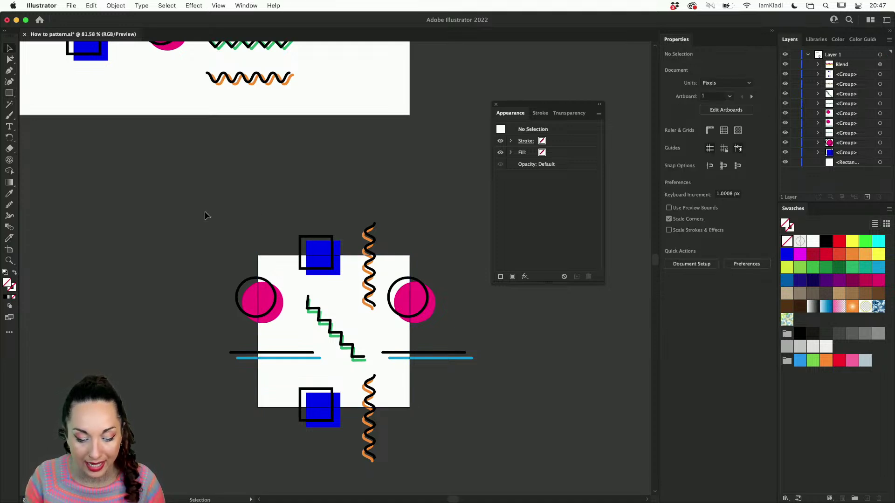
drag(447, 421, 444, 421)
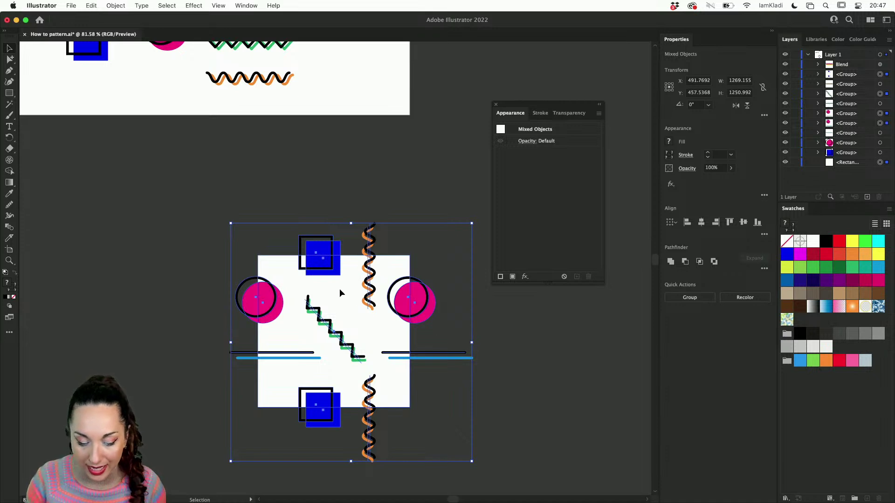
drag(399, 304, 787, 394)
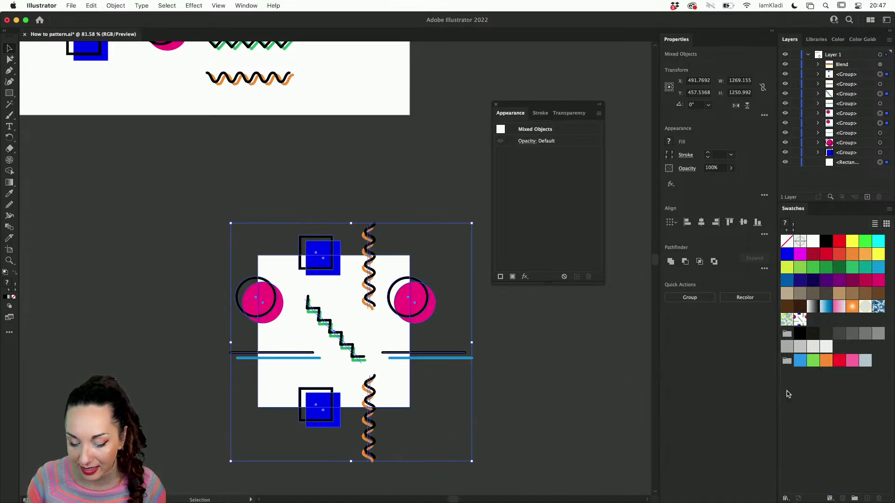
- Draw a rectangle about 2615 × 1509 px in the empty area beside the tile and fill it with teal green
scroll(568, 399, down, 5)
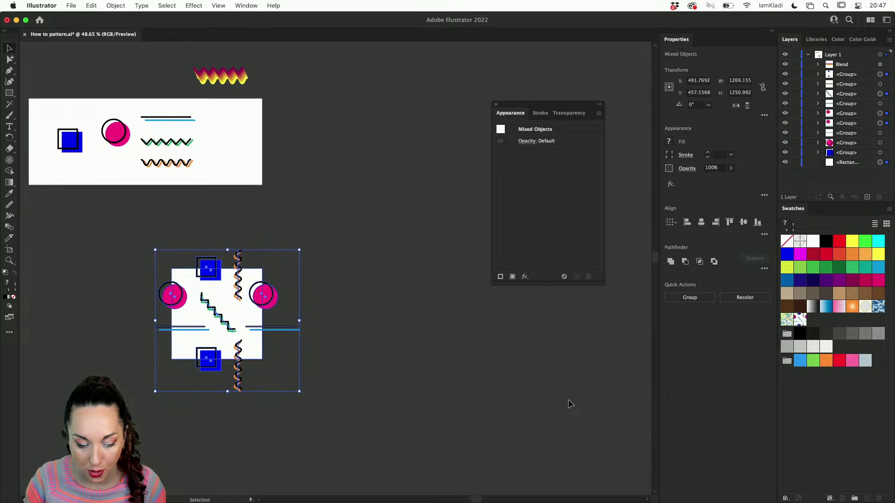
key(m)
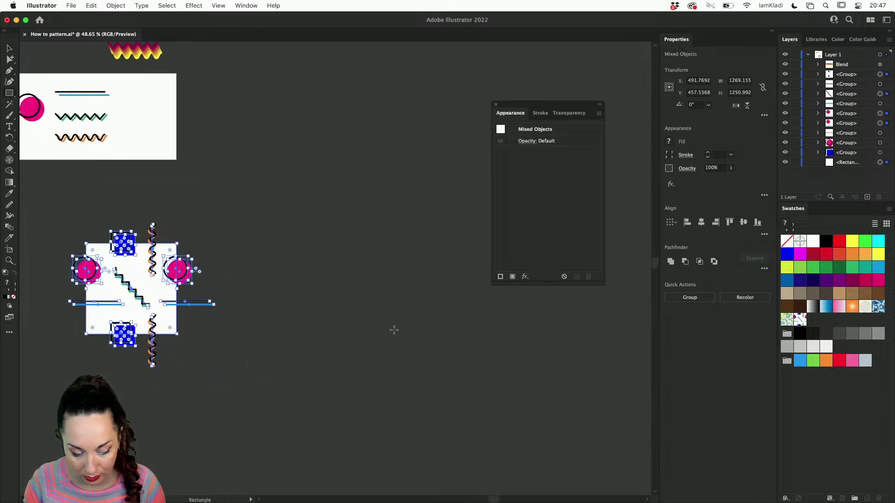
mouse_move(291, 268)
mouse_down()
mouse_move(464, 402)
mouse_move(571, 414)
mouse_move(588, 438)
mouse_up()
click(799, 268)
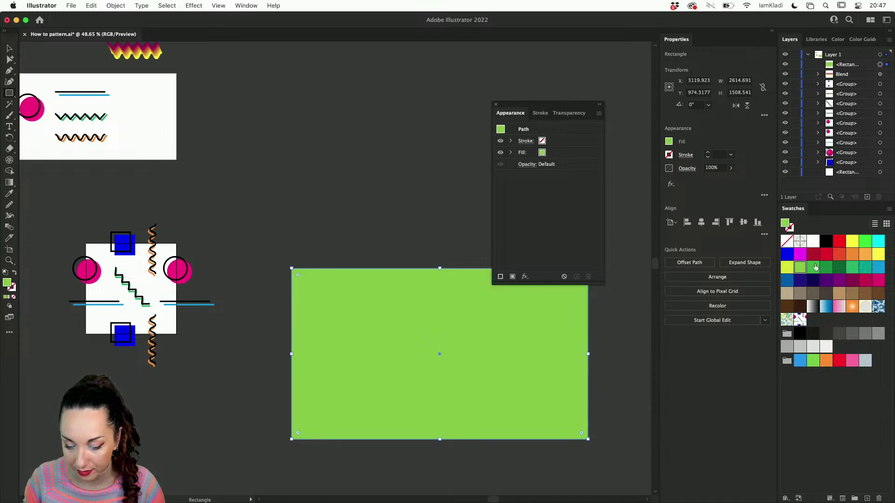
click(839, 266)
click(865, 267)
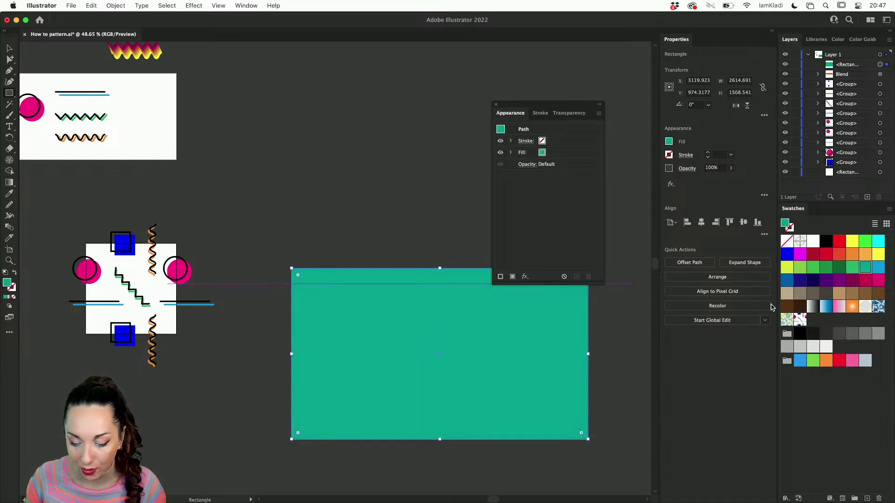
- Enlarge the teal rectangle to about 2999 × 2945 px and fill it with the new pattern swatch
key(v)
drag(291, 267, 236, 77)
click(799, 320)
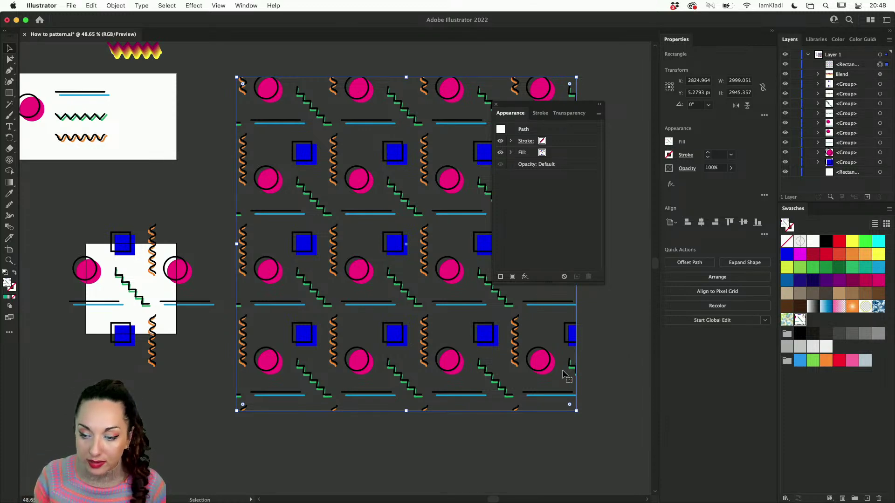
- Reposition the patterned rectangle slightly higher and further from the tile, and move the Appearance panel off the artwork
drag(457, 278, 513, 328)
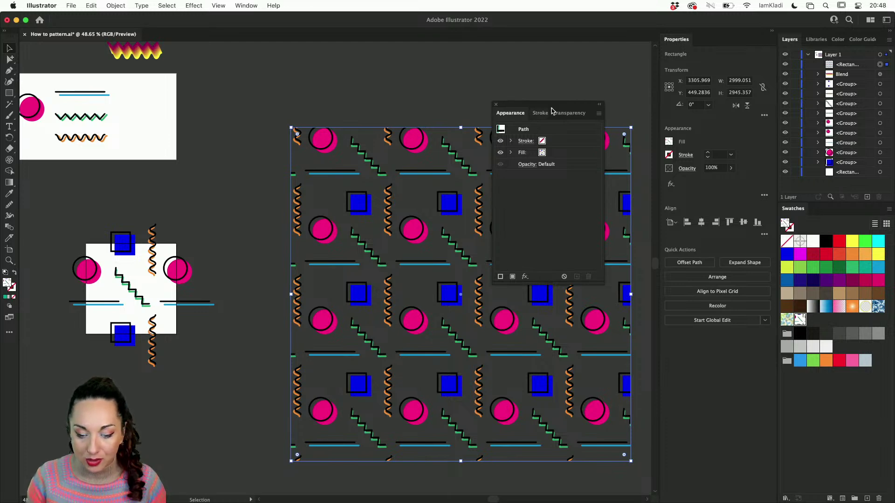
drag(583, 103, 775, 84)
double_click(541, 207)
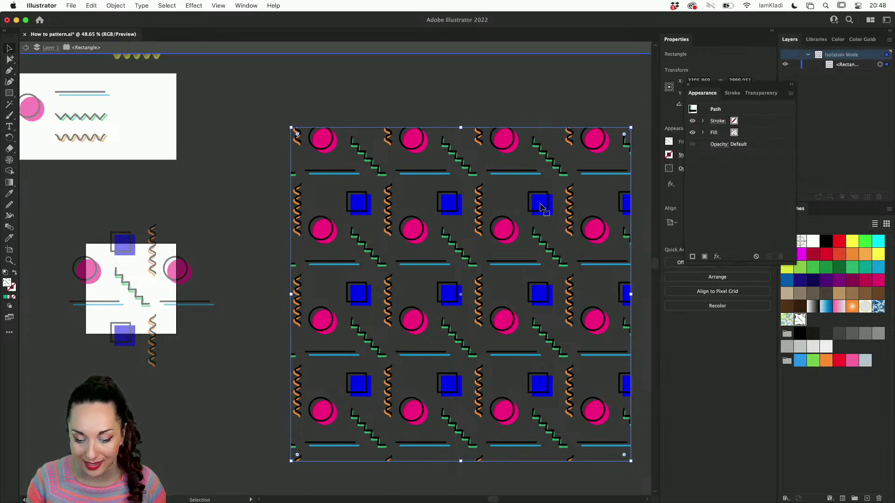
double_click(567, 126)
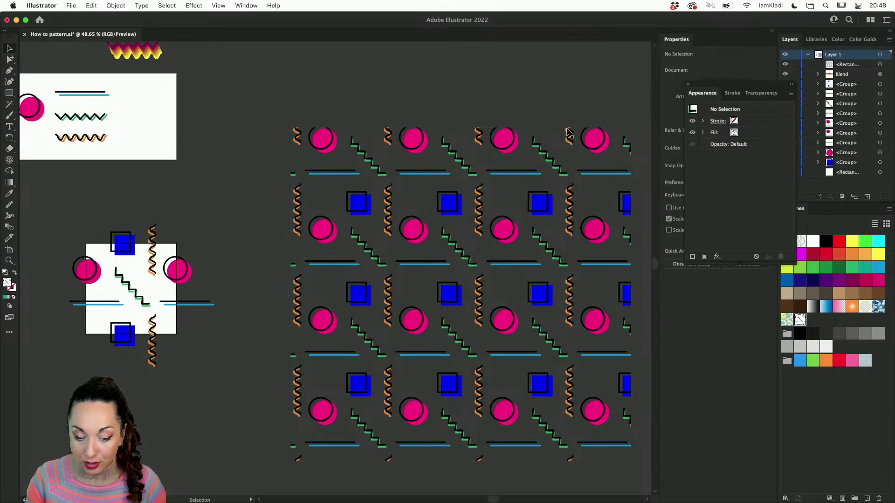
drag(544, 245, 532, 141)
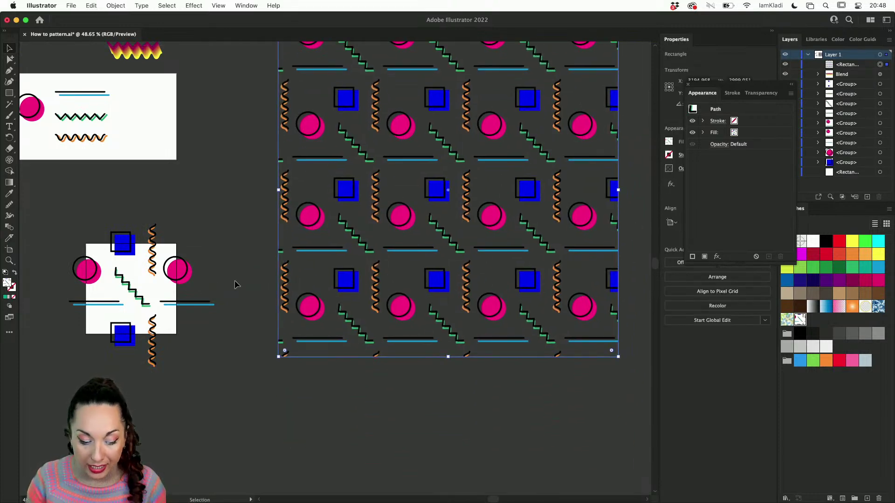
- Duplicate the unfilled tile rectangle in Layer 1 and try magenta, green and yellow fills on the upper copy
click(166, 248)
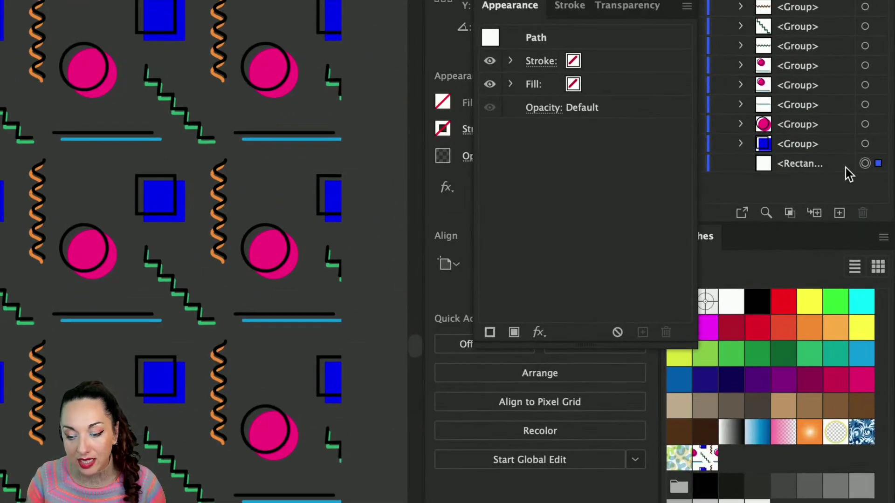
drag(827, 164, 839, 213)
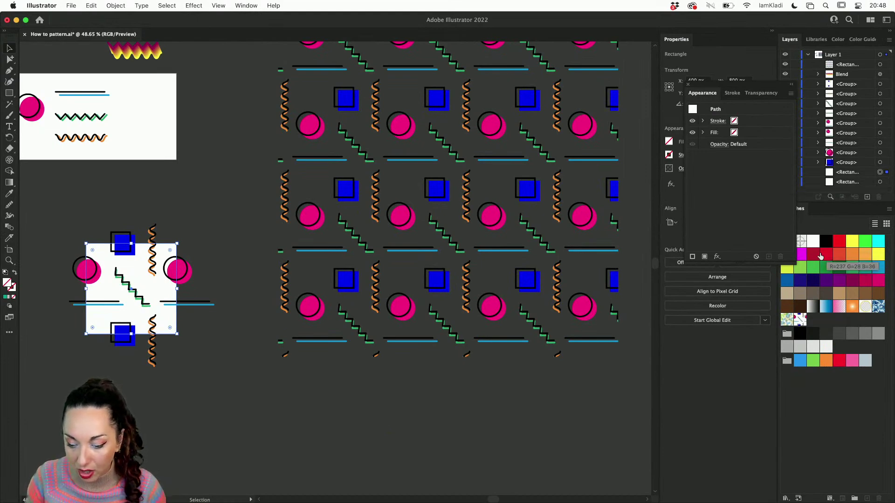
click(800, 254)
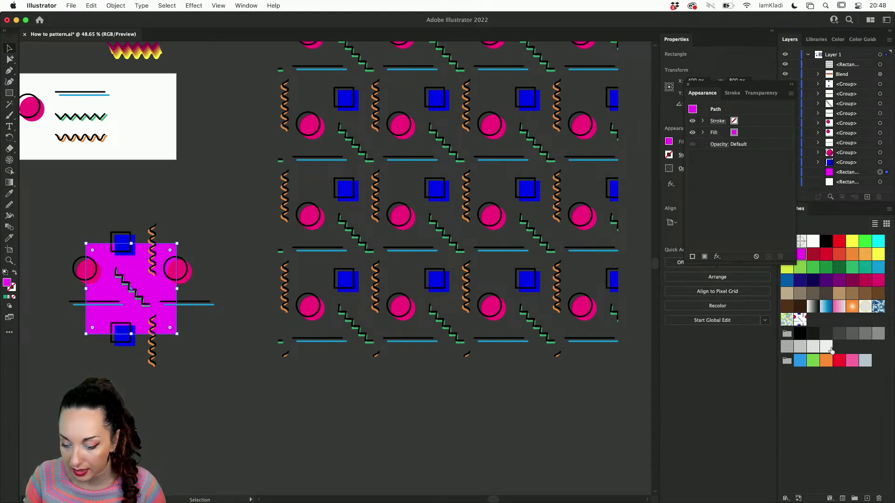
click(851, 268)
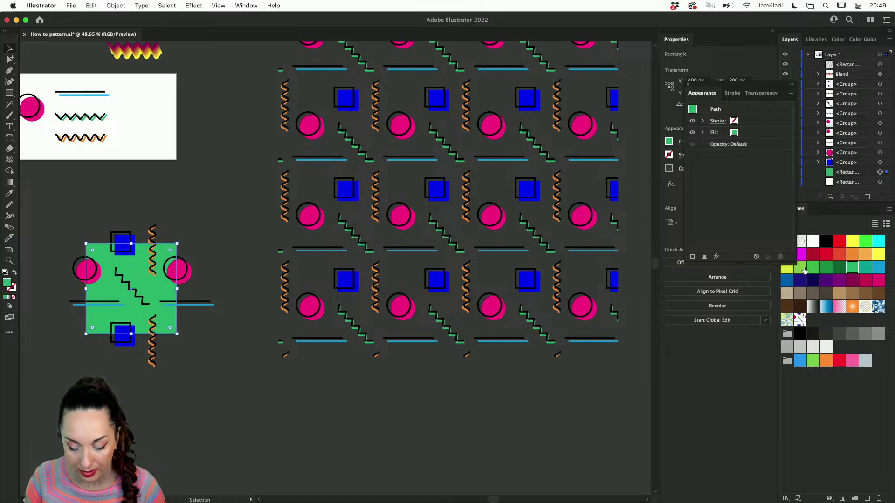
click(879, 256)
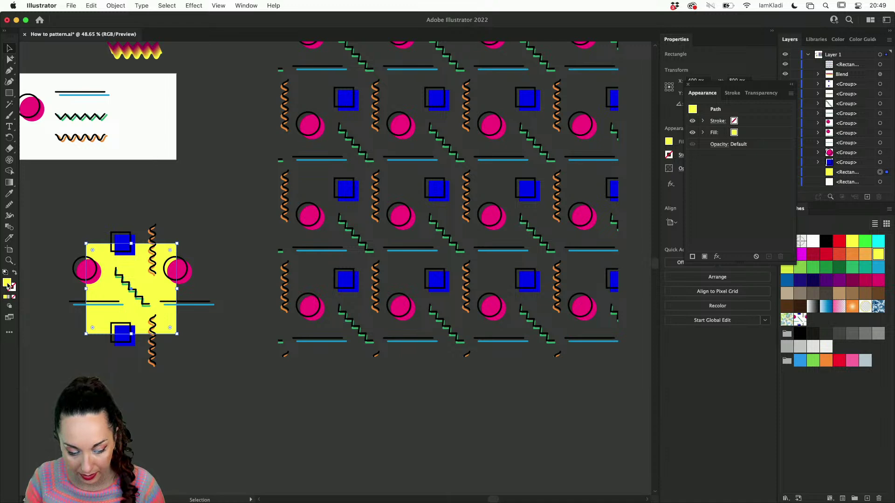
- Set the upper rectangle copy's fill to the mint green colour 91f9d3
double_click(7, 283)
text(91f9b1)
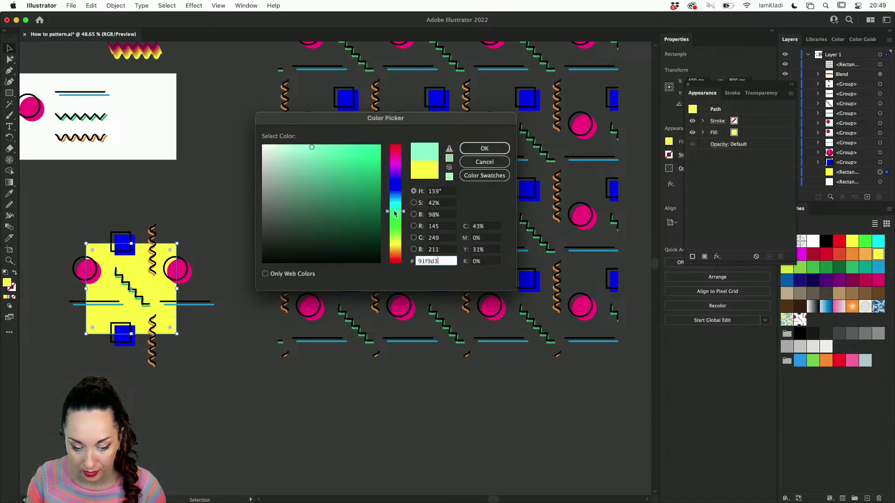
click(480, 147)
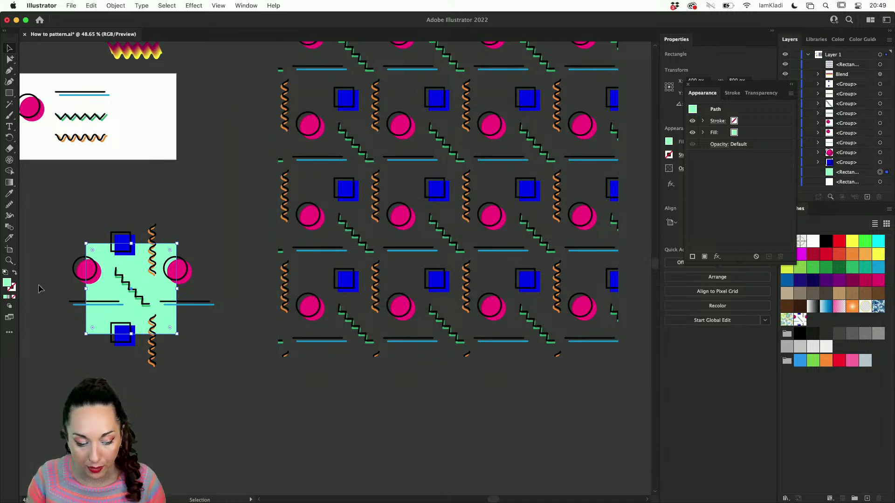
- Change the tile background rectangle's fill from mint to the violet colour 9292f7
double_click(6, 282)
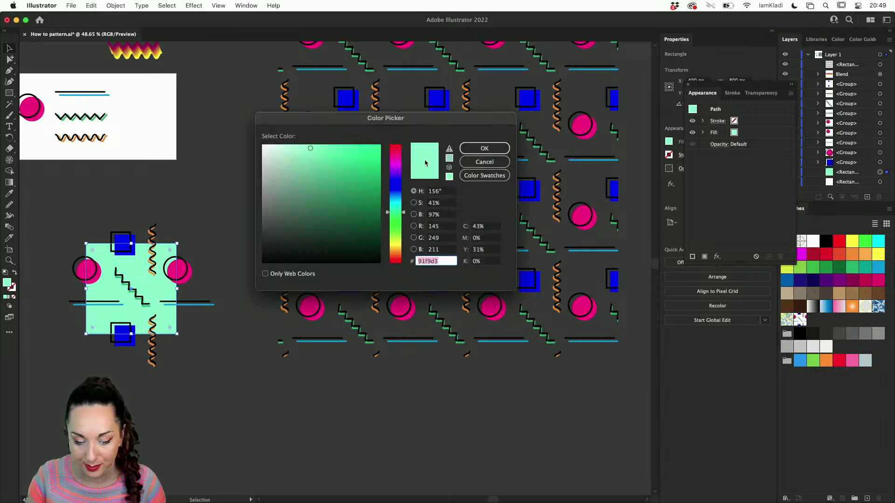
click(399, 180)
click(484, 149)
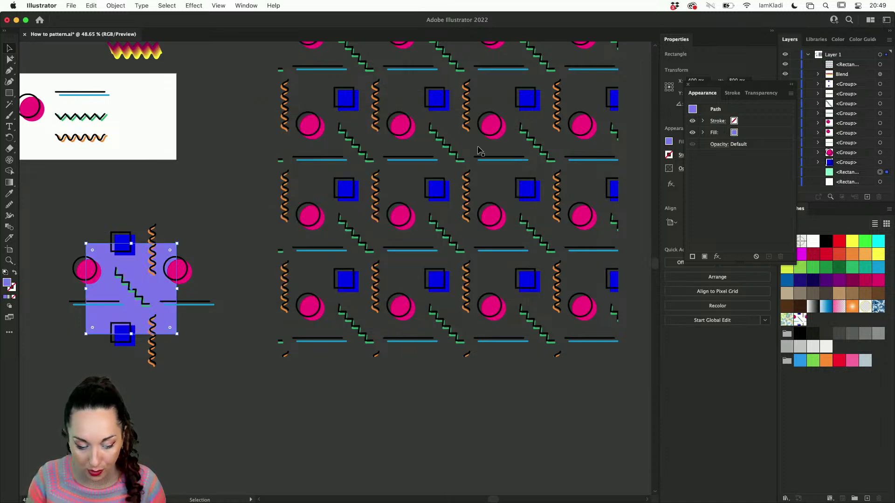
click(259, 390)
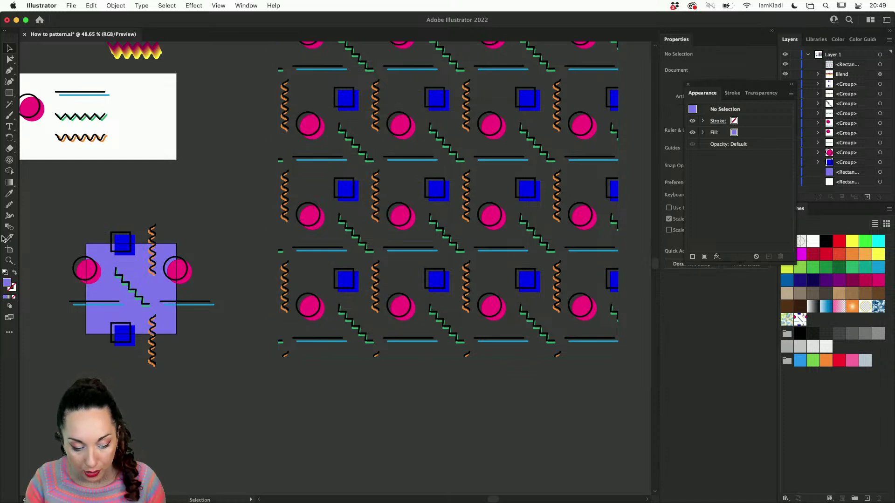
- Duplicate the Pattern 01 artboard with its artwork below the original, and place a second duplicate beside that copy
click(10, 252)
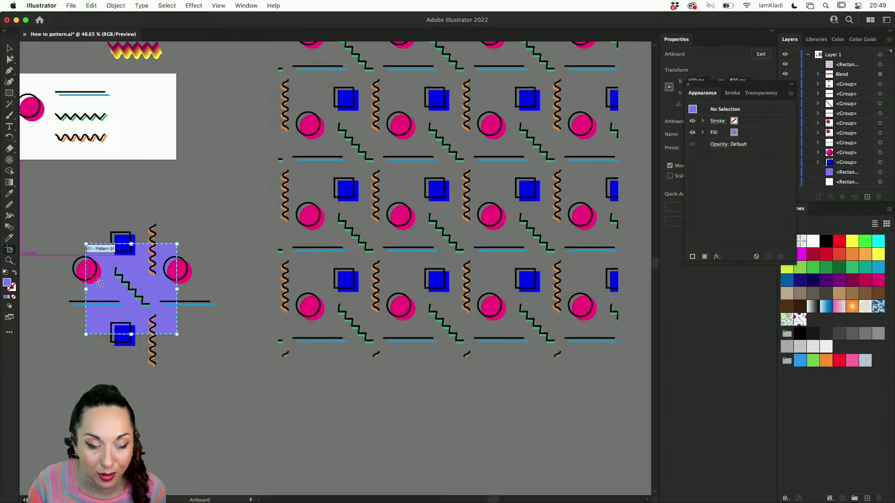
scroll(29, 260, down, 3)
scroll(29, 260, left, 3)
drag(207, 257, 209, 433)
scroll(209, 433, down, 3)
drag(224, 337, 413, 329)
key(Escape)
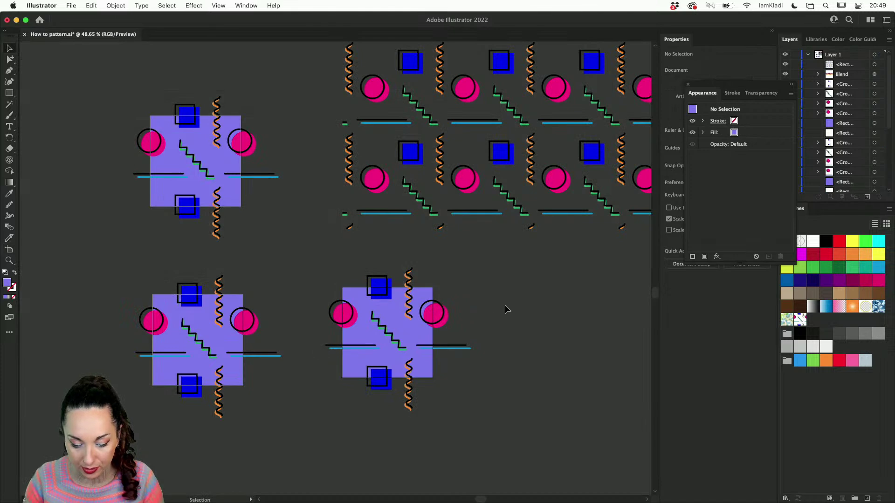
- Set the background fill of the tile copy directly below the original to the turquoise colour 92eff4
click(210, 336)
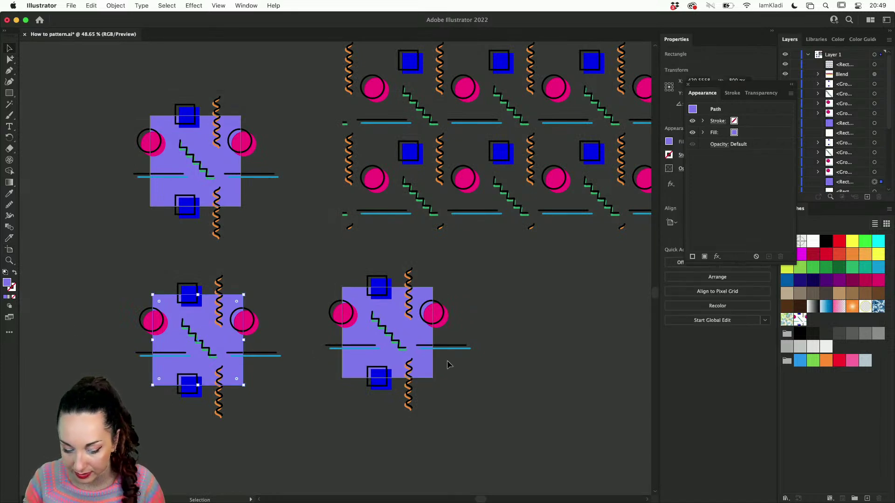
double_click(7, 283)
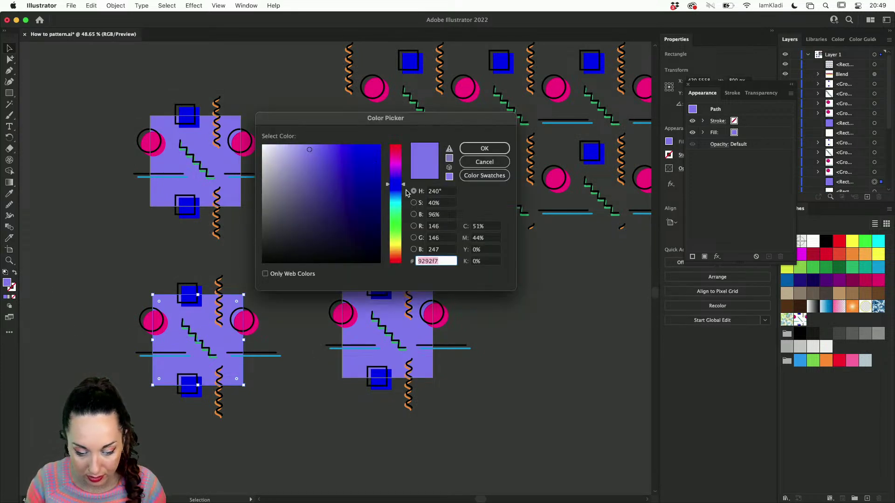
text(92eff4)
click(481, 152)
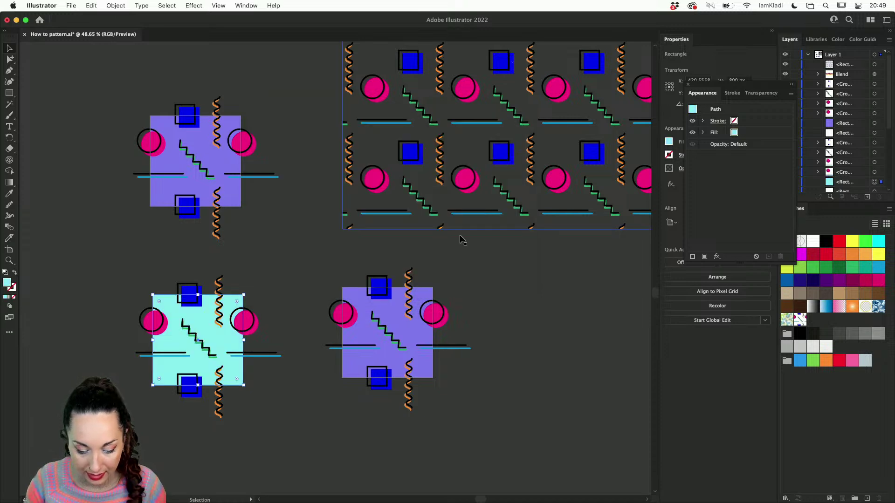
- Isolate the right-hand circle group of the second tile copy and fill its magenta circle with yellow
click(436, 325)
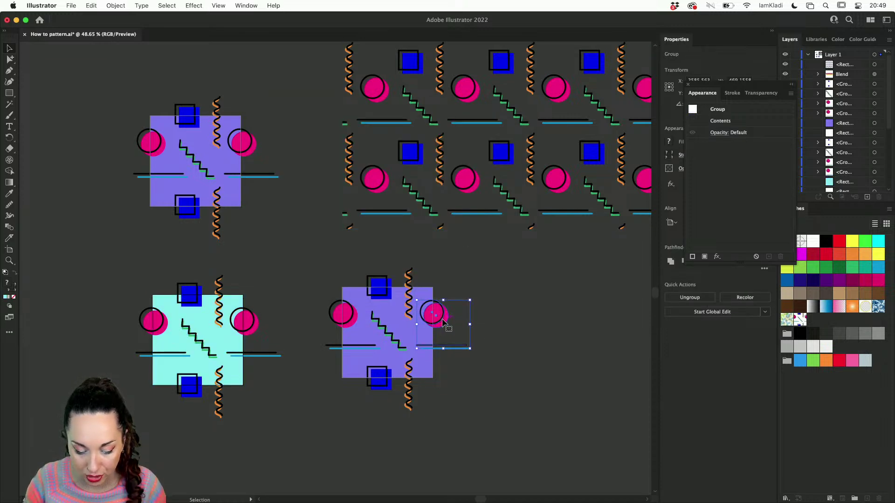
double_click(442, 326)
click(446, 326)
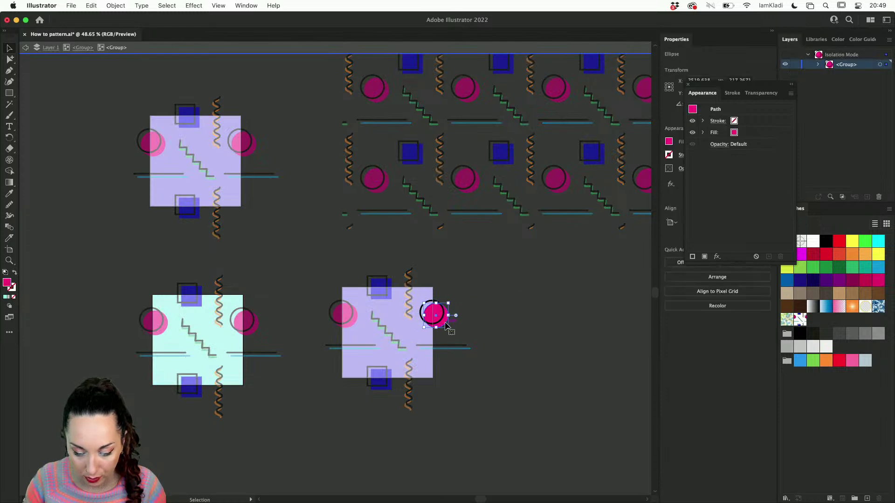
click(852, 241)
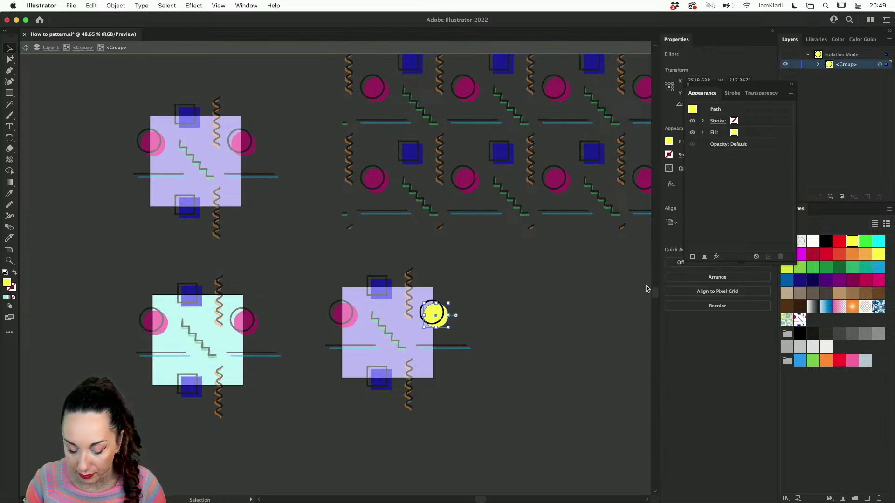
double_click(620, 286)
- Fill the lower blue square of the second tile copy with red and leave isolation mode
click(390, 382)
double_click(391, 381)
click(392, 382)
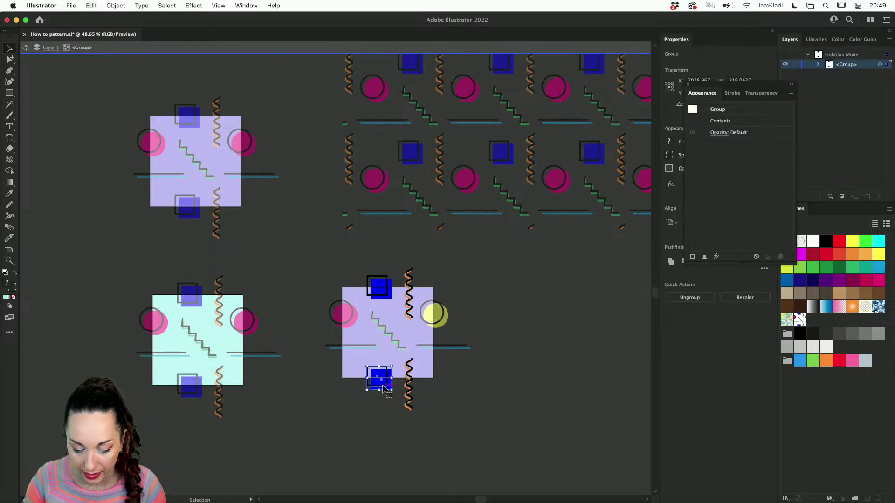
double_click(391, 382)
click(826, 258)
double_click(594, 370)
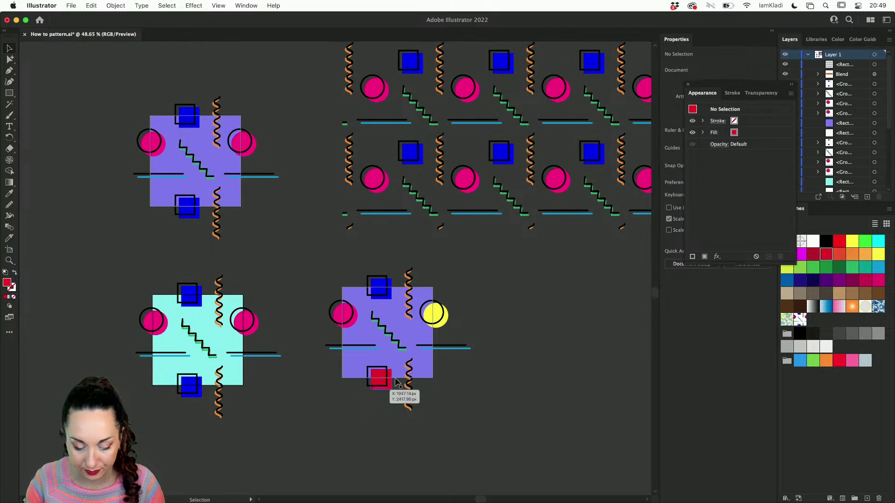
- Fill the second tile copy's background with the light grey swatch R=204 G=204 B=204
click(361, 372)
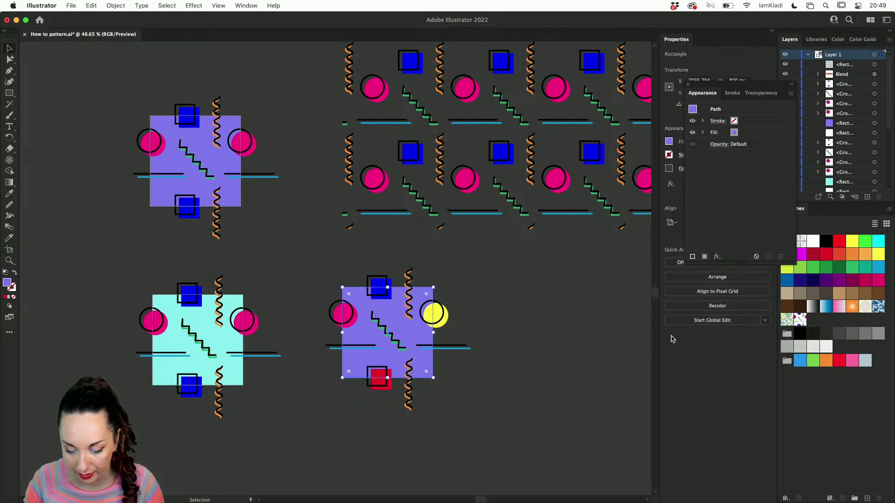
click(798, 349)
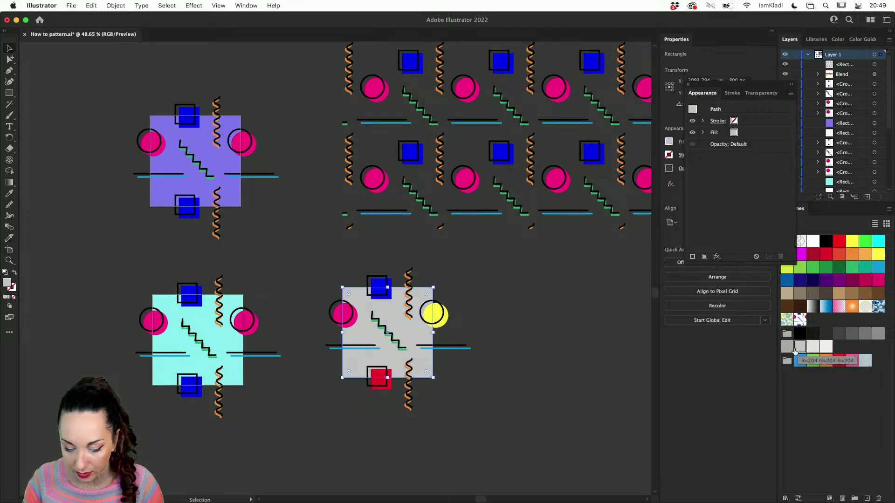
click(537, 365)
- Save the complete grey, turquoise and violet tiles as three separate pattern swatches
scroll(537, 363, down, 3)
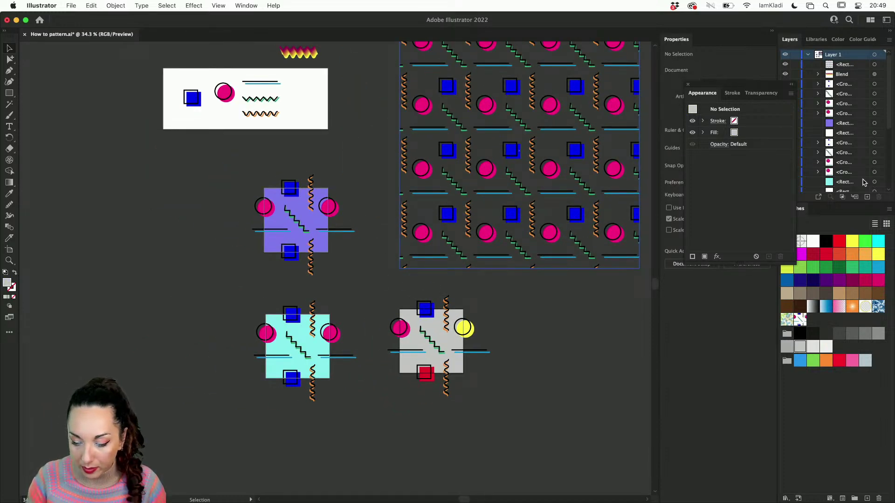
drag(502, 410, 503, 411)
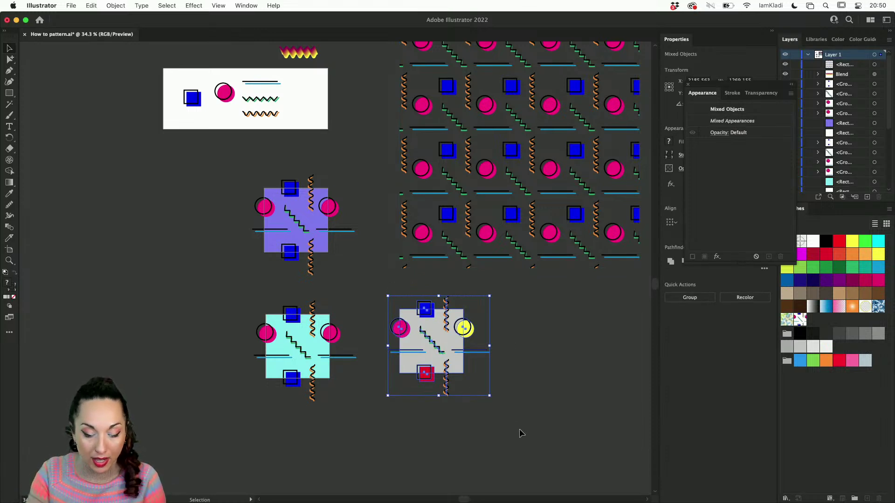
drag(445, 360, 813, 329)
click(319, 372)
drag(319, 372, 860, 330)
drag(298, 228, 838, 318)
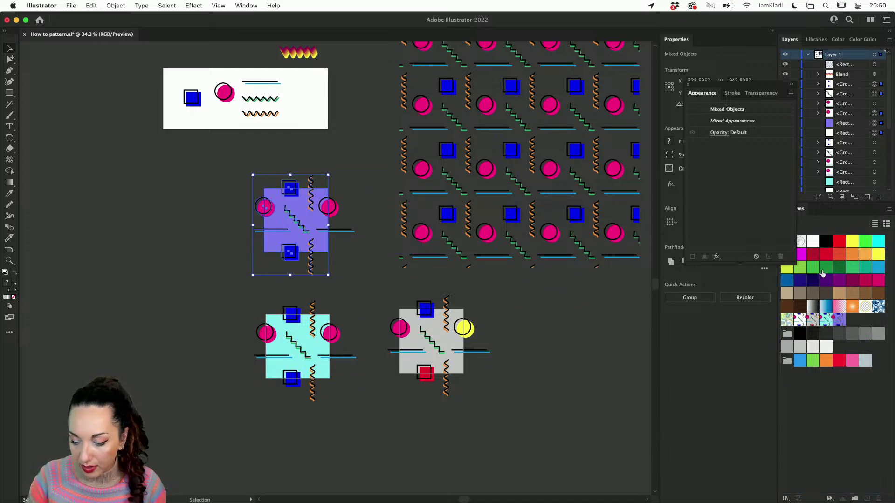
- Detach the Swatches panel and enlarge it so that all swatches are shown
drag(800, 212, 103, 160)
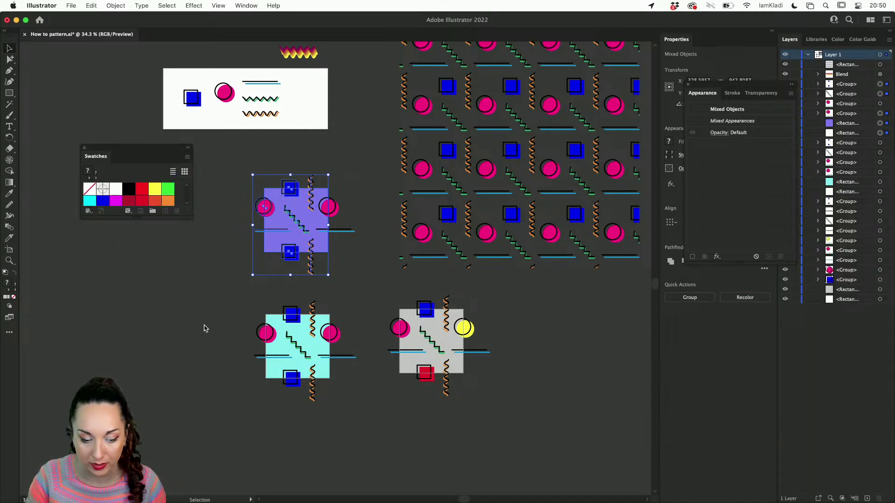
drag(188, 212, 228, 426)
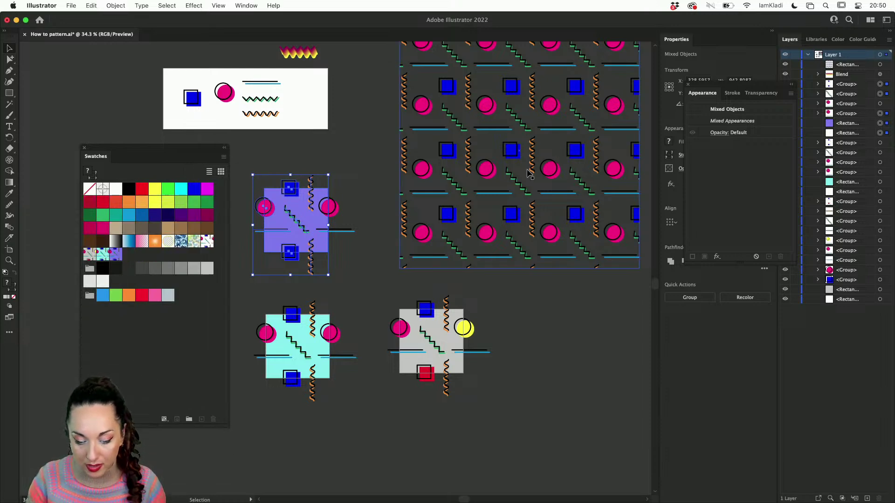
- Move the patterned rectangle farther from the tiles and draw a larger upright rectangle below it
scroll(518, 185, down, 3)
drag(518, 184, 578, 162)
key(m)
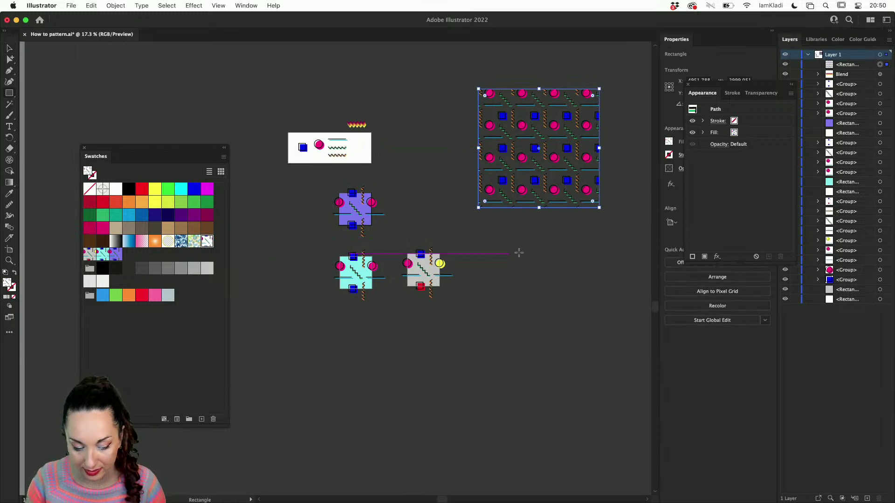
drag(488, 241, 643, 440)
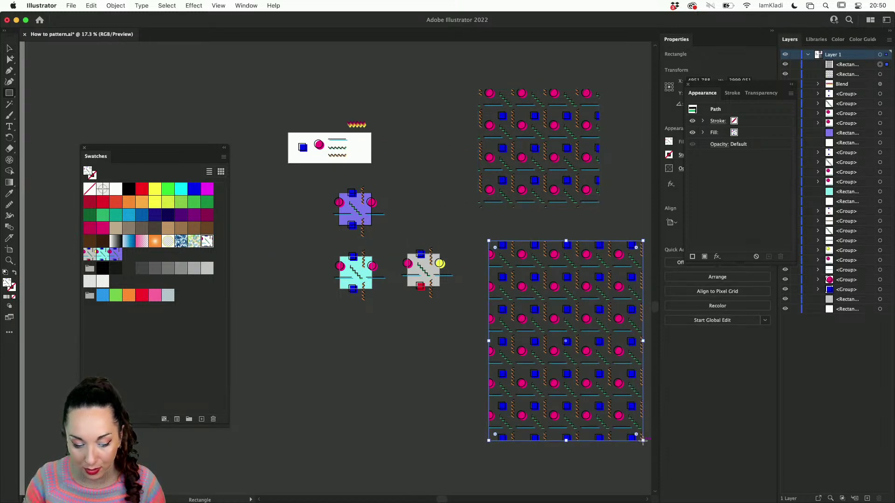
- Try the violet, turquoise, grey and transparent pattern swatches on the new rectangle, finishing with the violet New Pattern Swatch 4
click(116, 254)
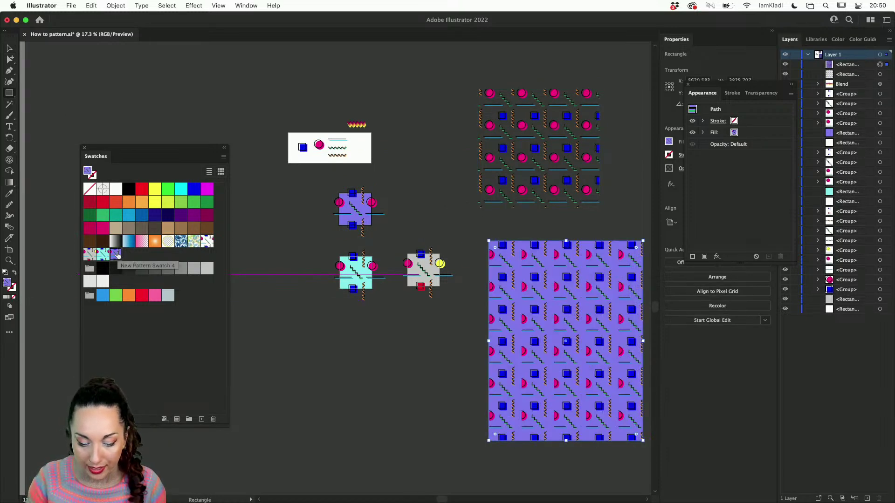
click(103, 254)
click(90, 254)
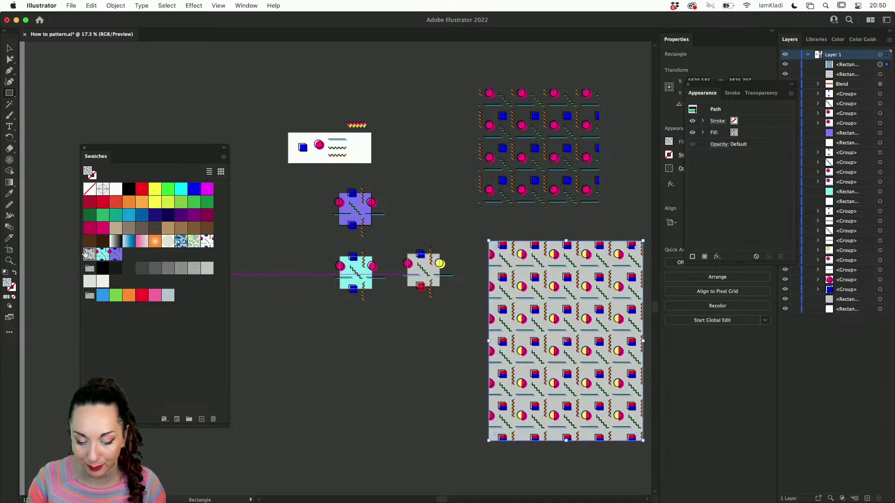
click(206, 241)
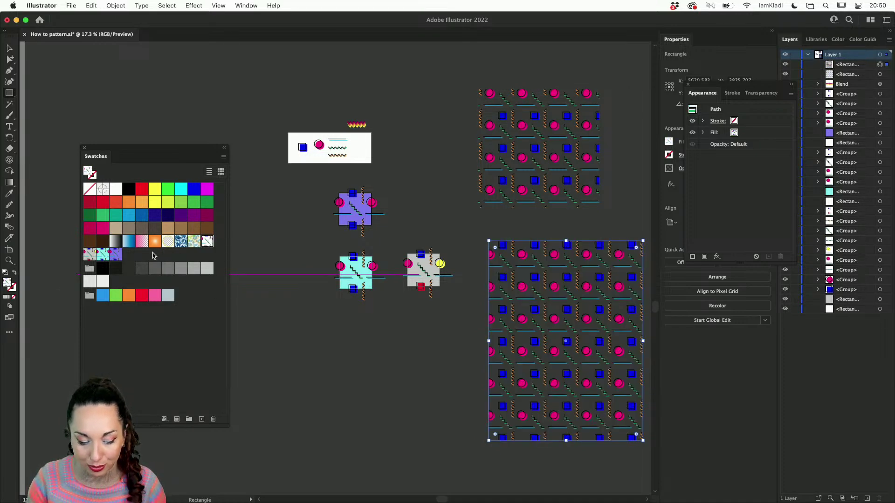
click(103, 255)
scroll(344, 314, right, 5)
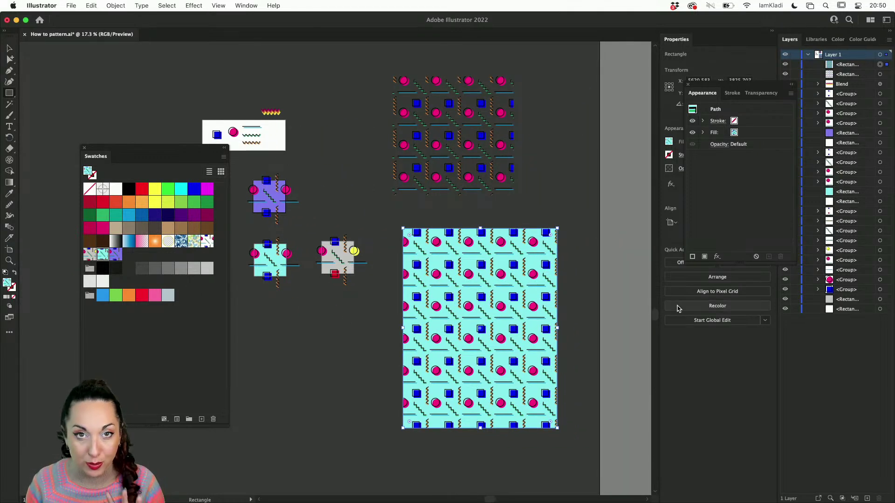
scroll(381, 375, left, 7)
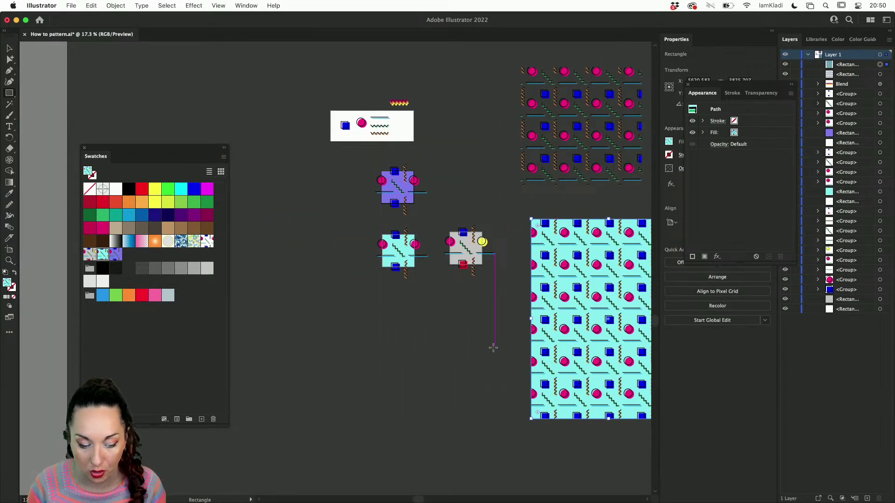
click(115, 257)
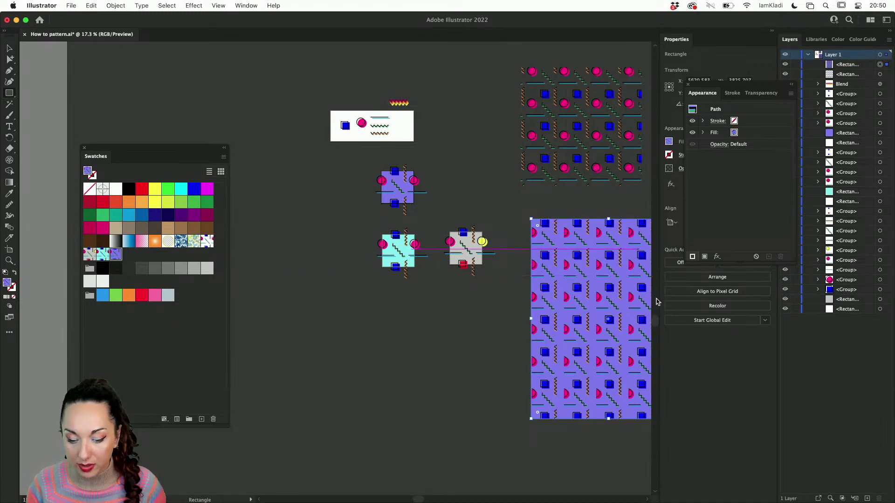
- Move the violet patterned rectangle to the empty area left of the three tiles
mouse_move(625, 276)
mouse_down()
mouse_move(463, 300)
mouse_move(510, 302)
mouse_up()
key(super+z)
key(v)
drag(595, 297, 308, 275)
scroll(276, 265, left, 5)
drag(276, 264, 355, 208)
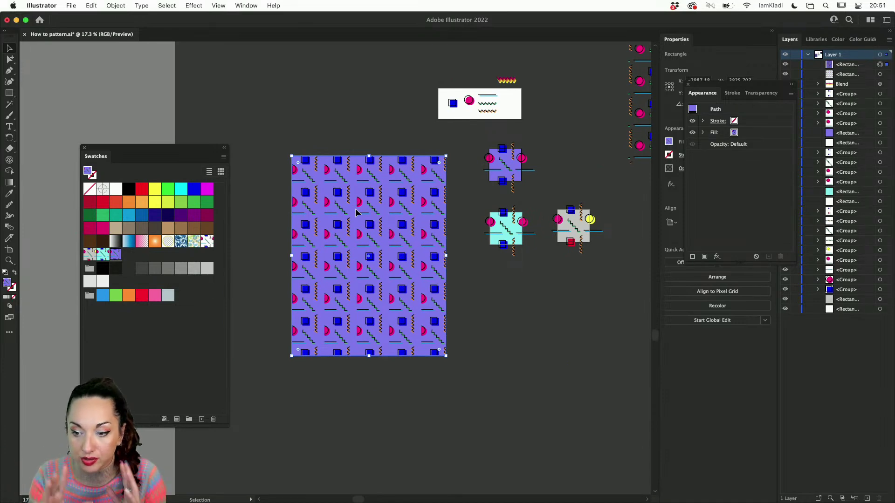
- Create a new artboard that matches the bounds of the violet patterned rectangle
click(9, 252)
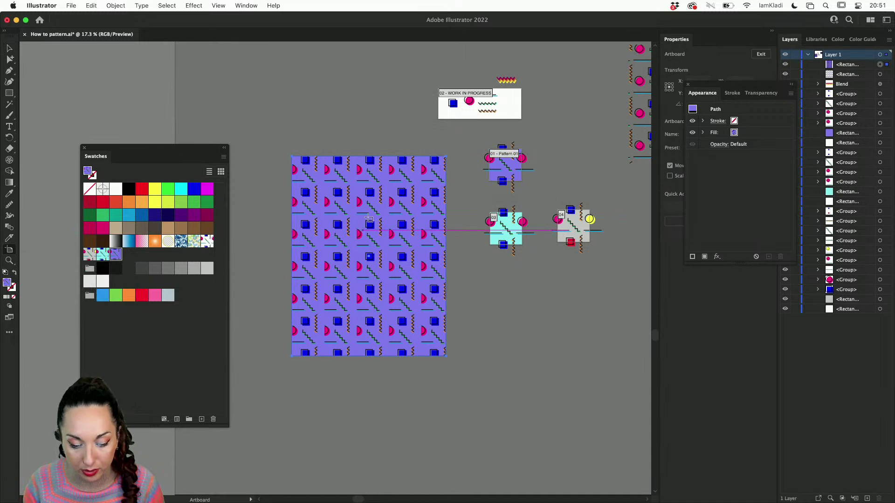
click(368, 193)
key(v)
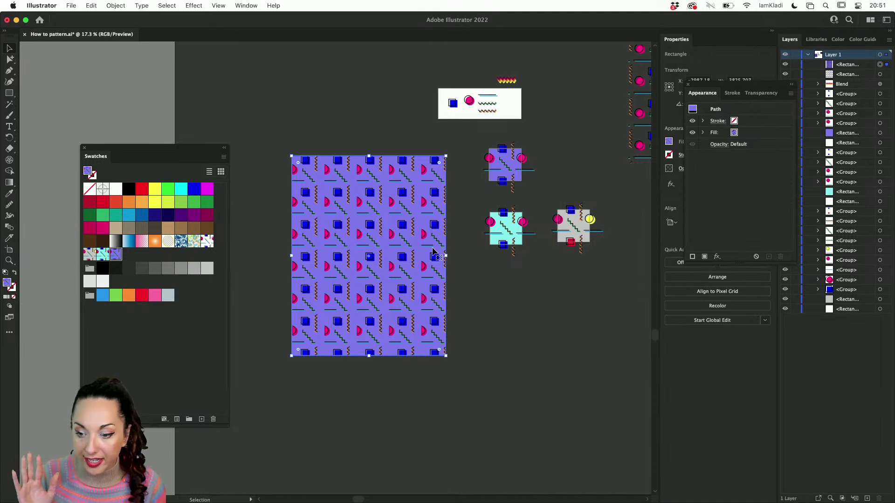
- Open Export for Screens to review the artboards and export settings, and close it without exporting
key(a)
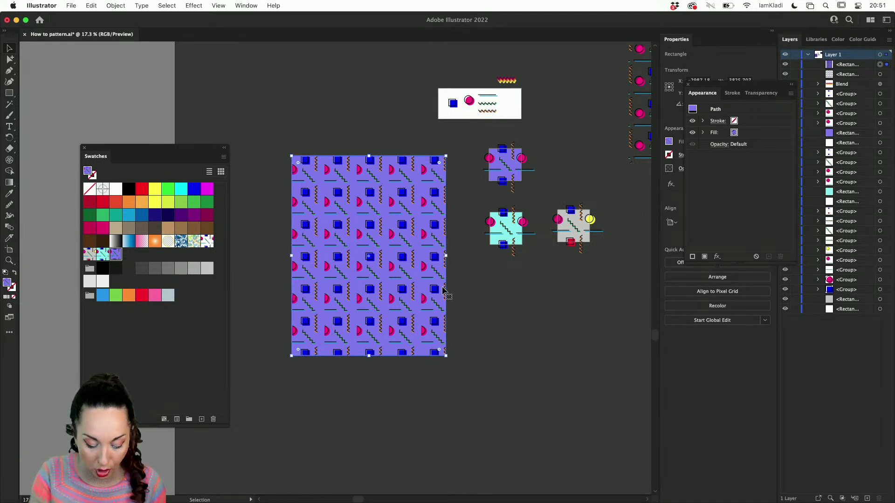
key(super+alt+e)
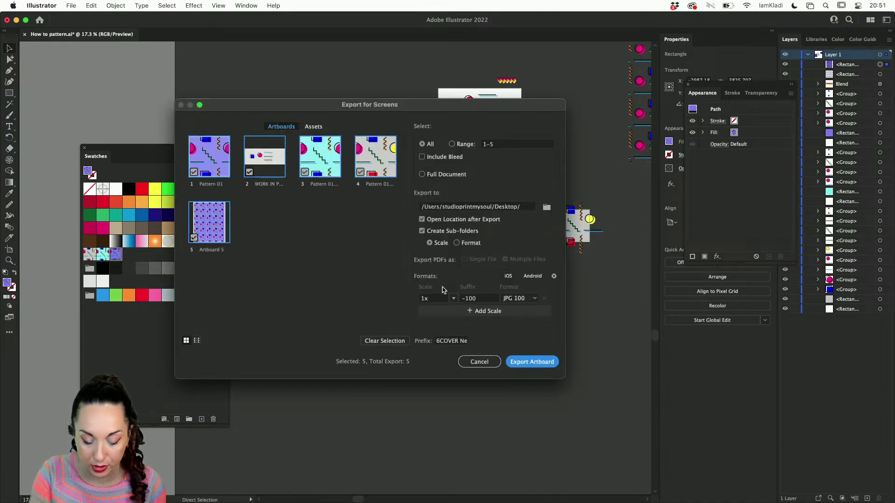
click(476, 362)
key(v)
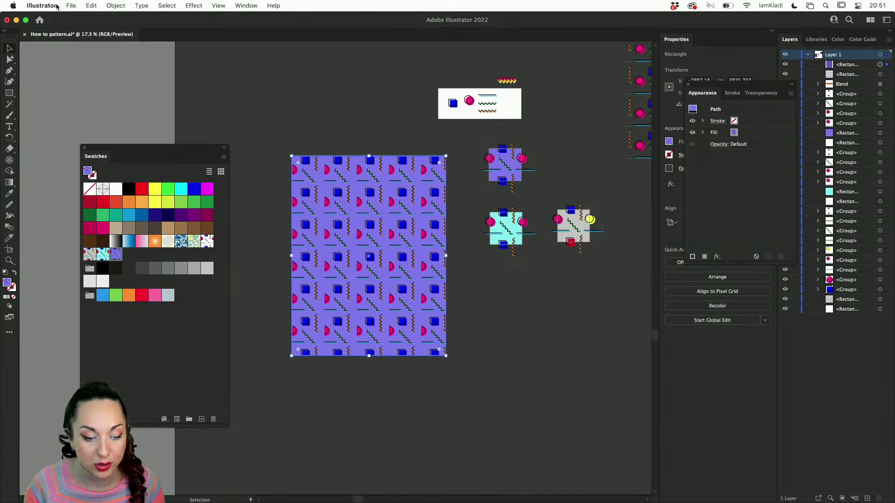
- Review the image size and optimization options in Save for Web (Legacy), and close it without saving
click(41, 5)
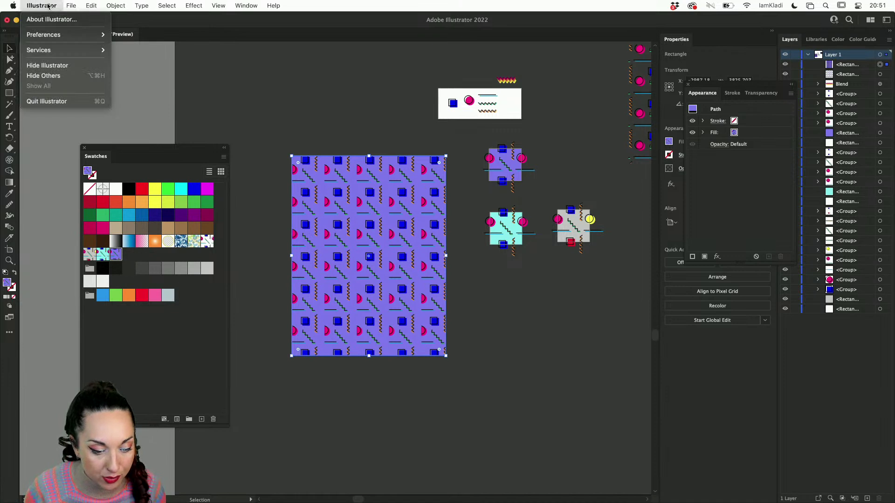
mouse_move(71, 4)
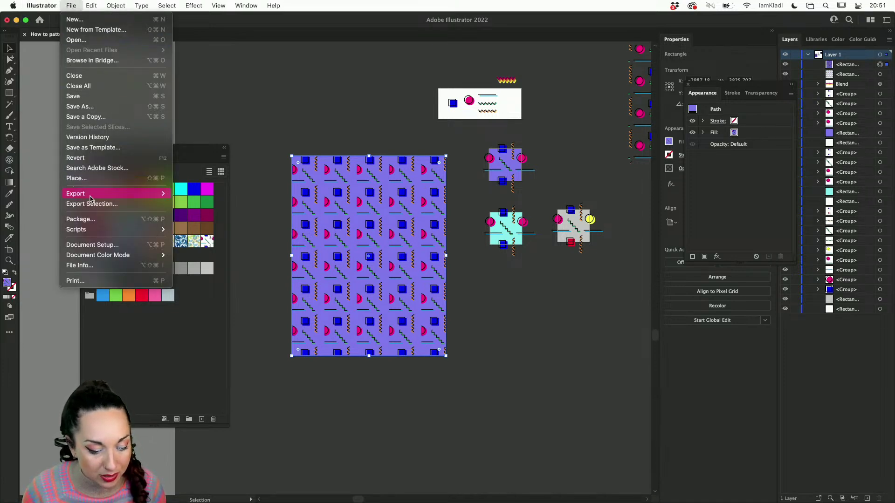
mouse_move(93, 192)
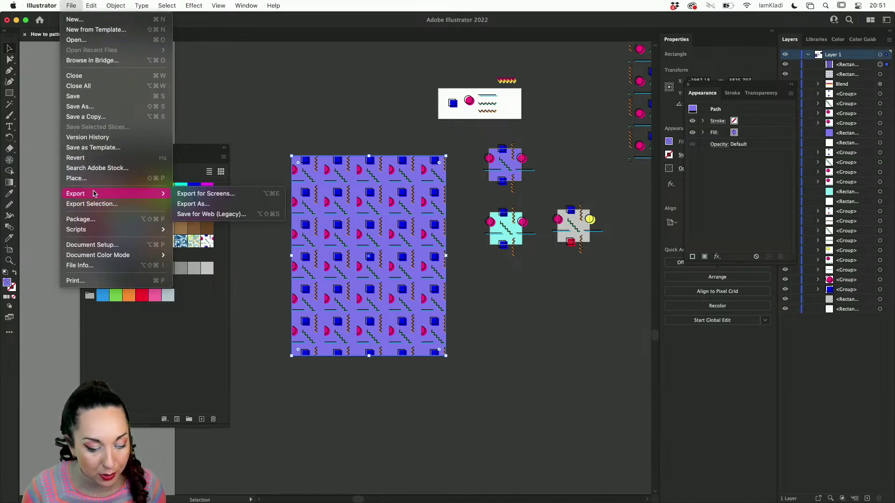
click(212, 215)
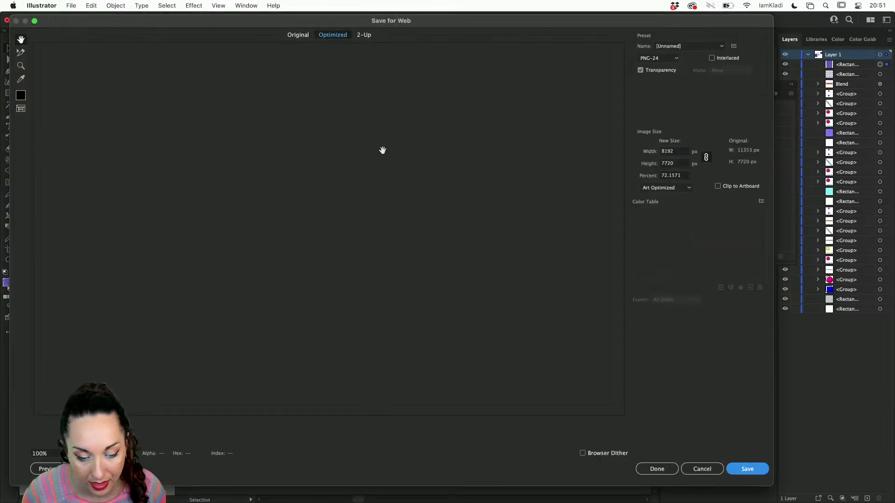
key(alt)
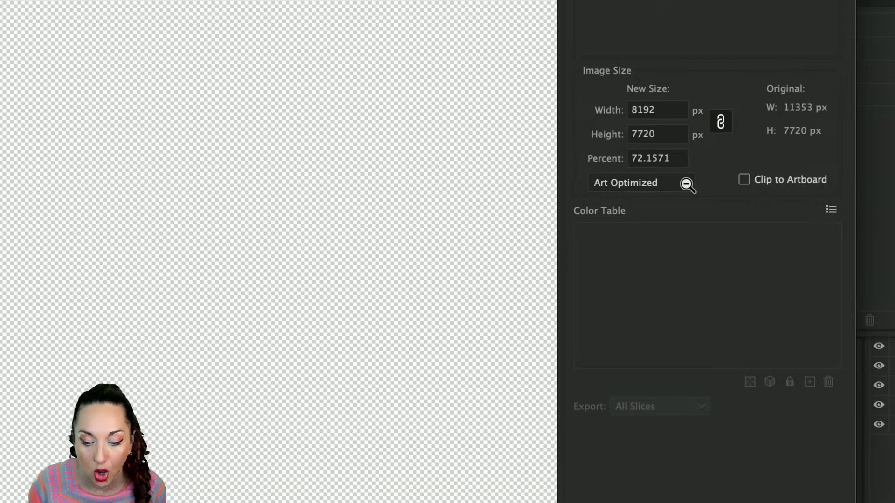
click(686, 183)
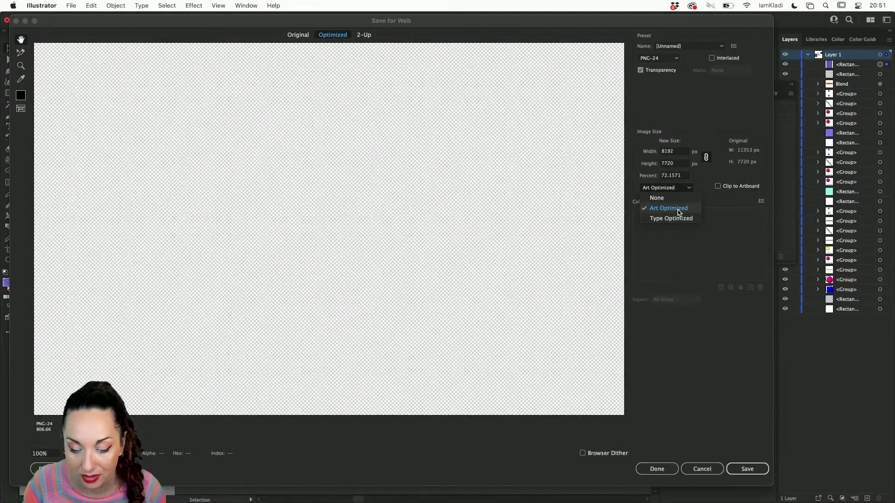
click(678, 212)
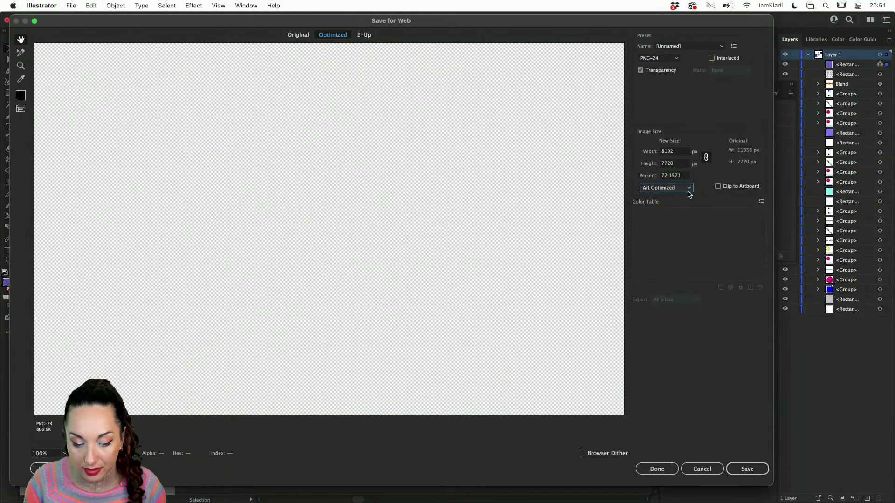
click(715, 472)
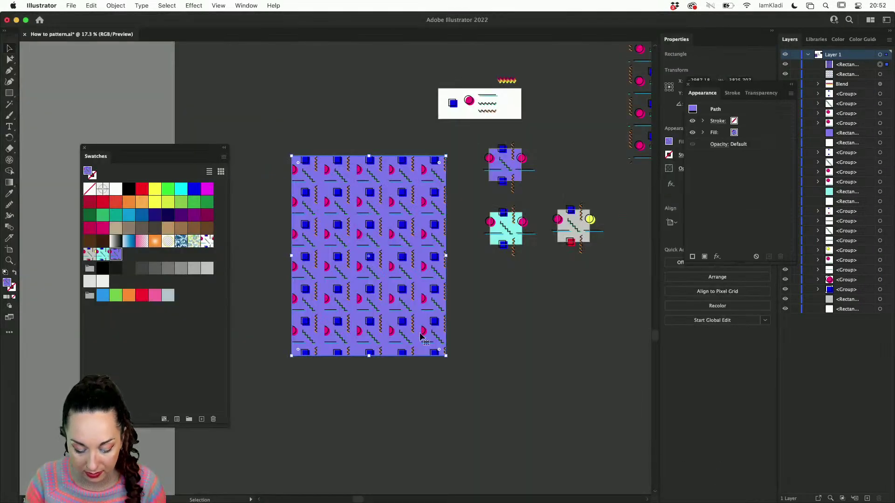
- Export the artwork with Save for Web (Legacy) as an Art Optimized PNG-24 named How-to-pattern on the Desktop
click(395, 393)
click(354, 345)
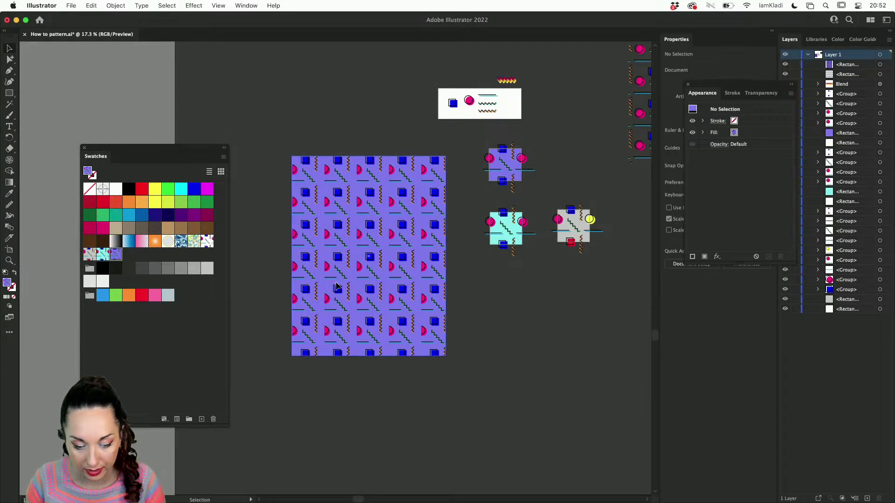
click(8, 251)
key(Escape)
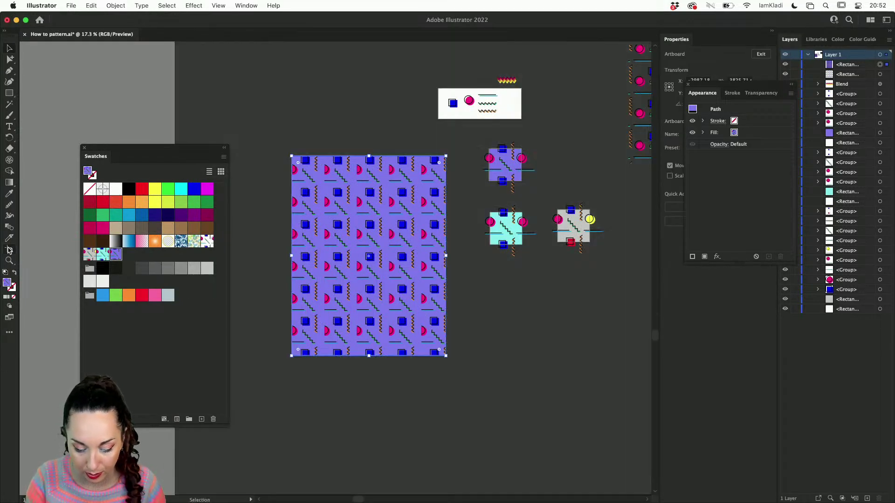
click(71, 6)
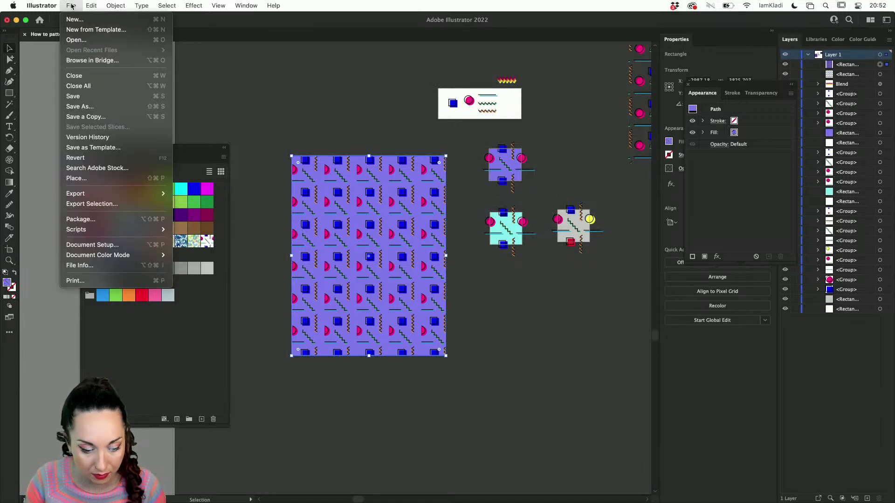
mouse_move(112, 195)
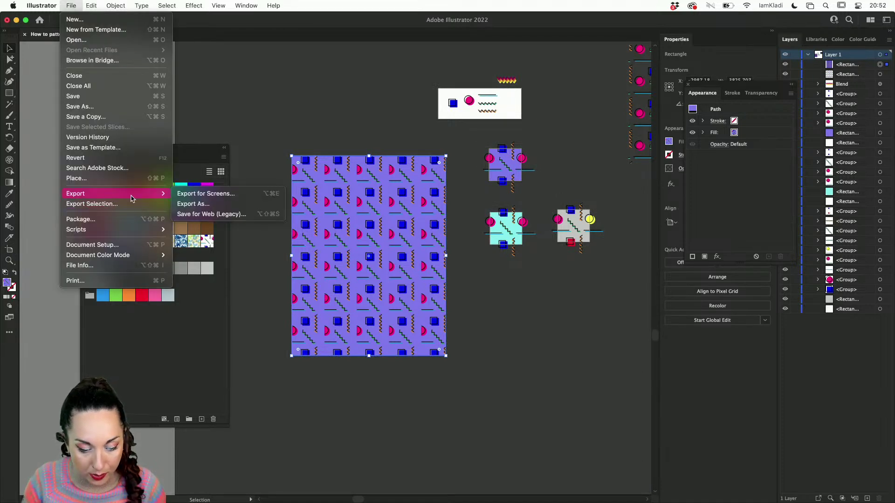
click(221, 217)
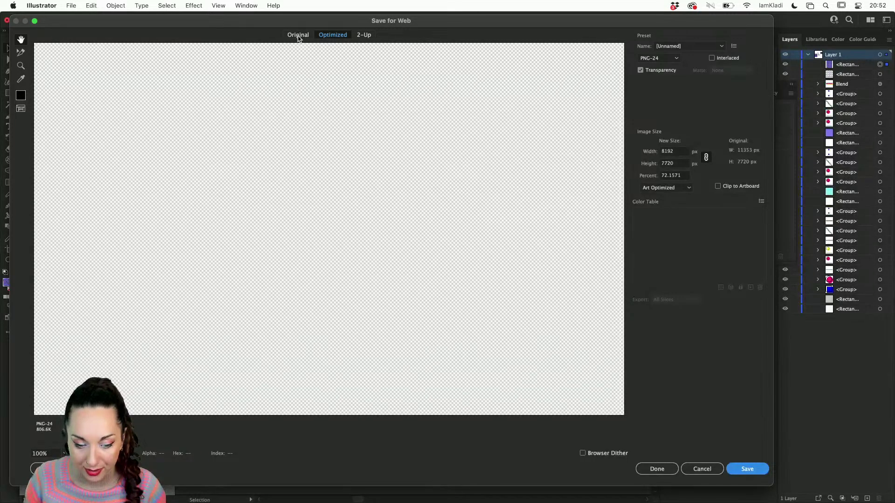
click(297, 34)
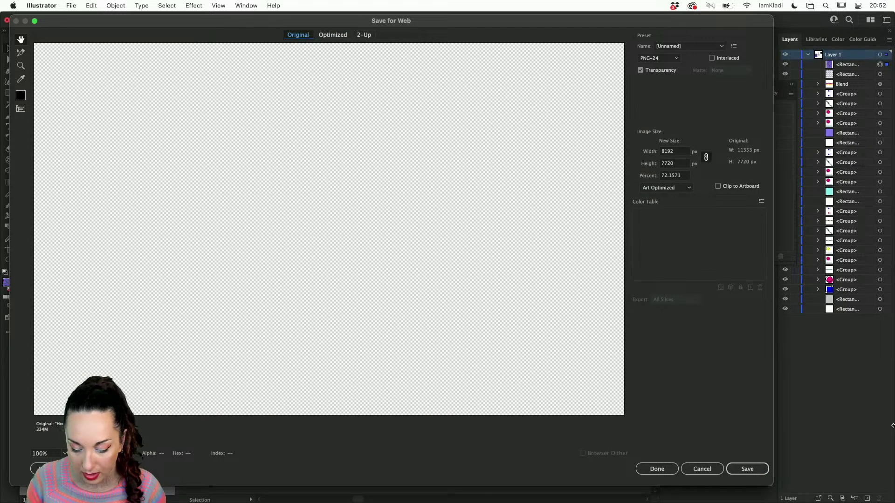
click(666, 188)
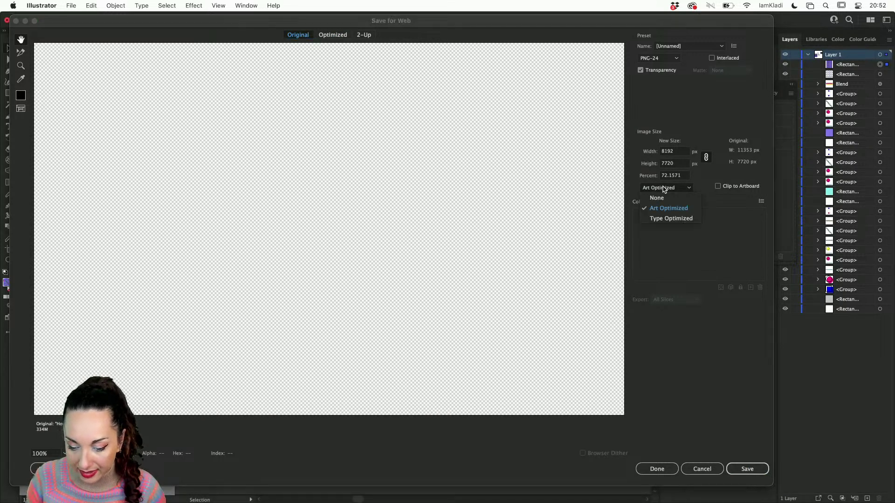
click(666, 211)
click(752, 469)
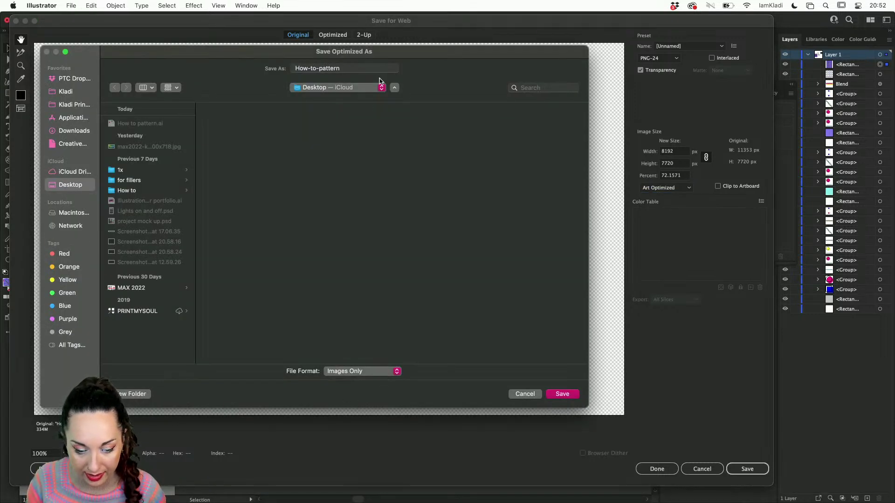
click(575, 394)
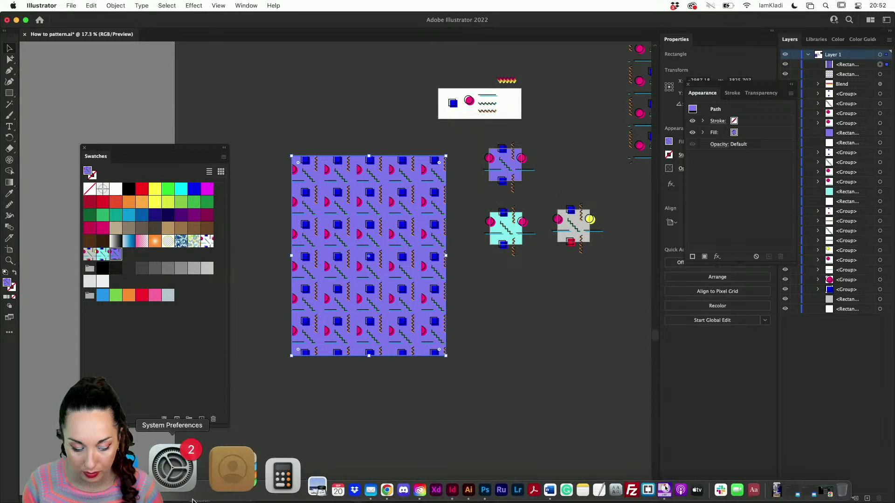
- Switch to Finder, preview How-to-pattern.png from the Desktop, inspect the exported pattern up close and close the preview
click(148, 464)
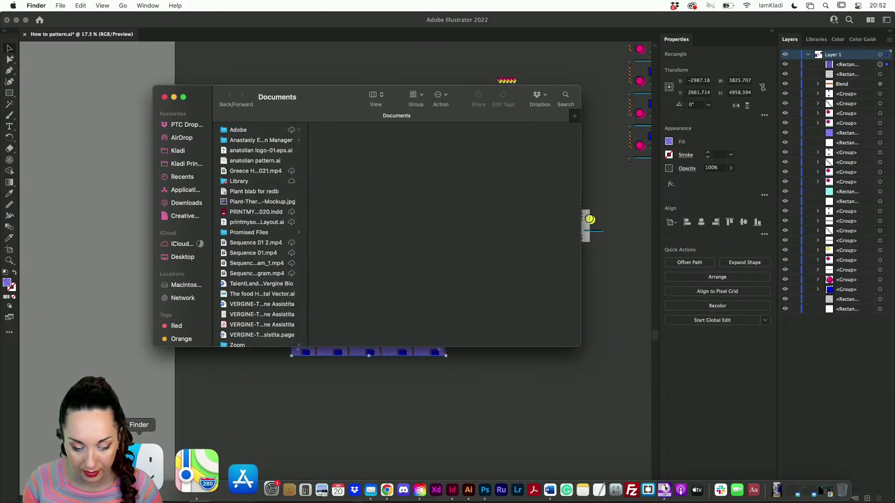
click(184, 257)
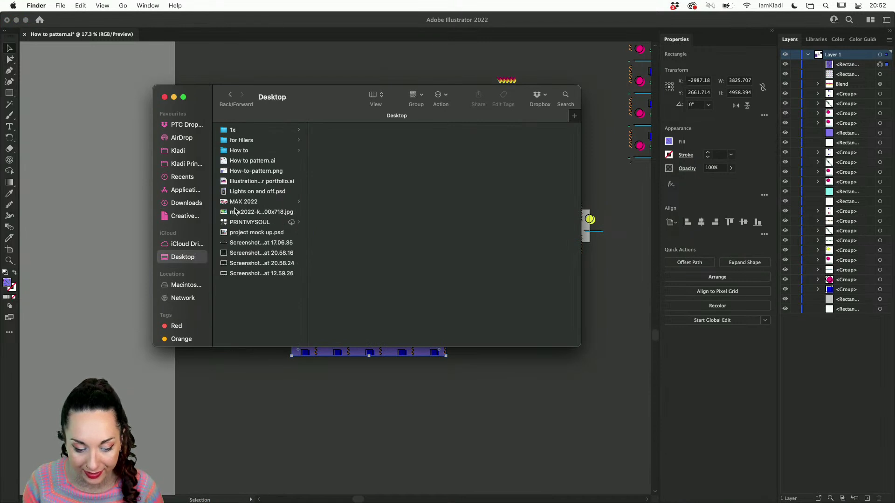
click(242, 182)
drag(241, 168, 235, 169)
key(space)
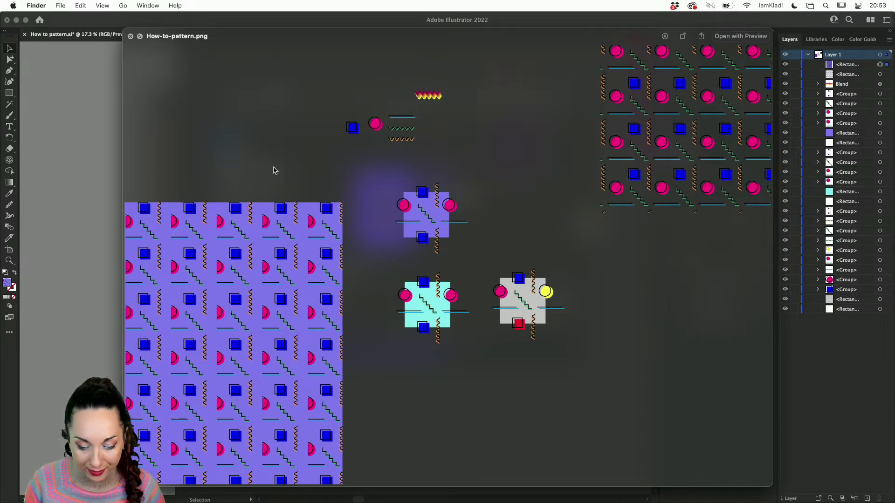
scroll(273, 170, up, 10)
scroll(274, 171, down, 5)
scroll(274, 171, left, 5)
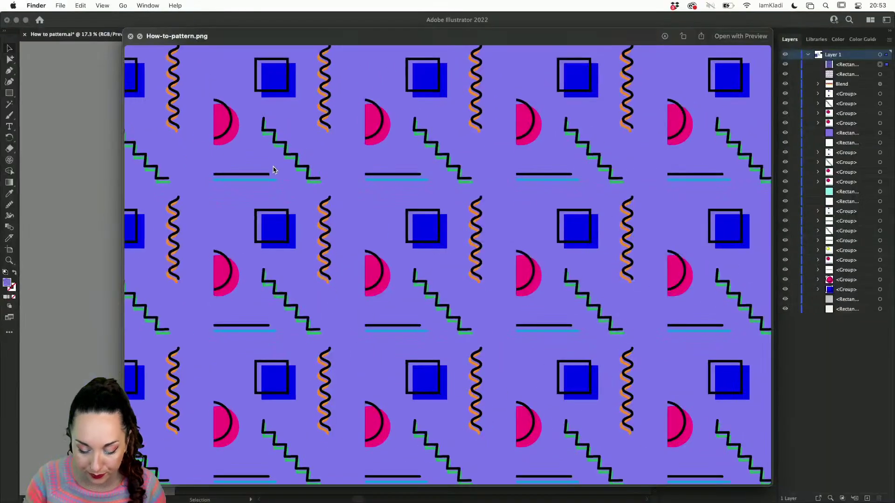
scroll(278, 158, down, 5)
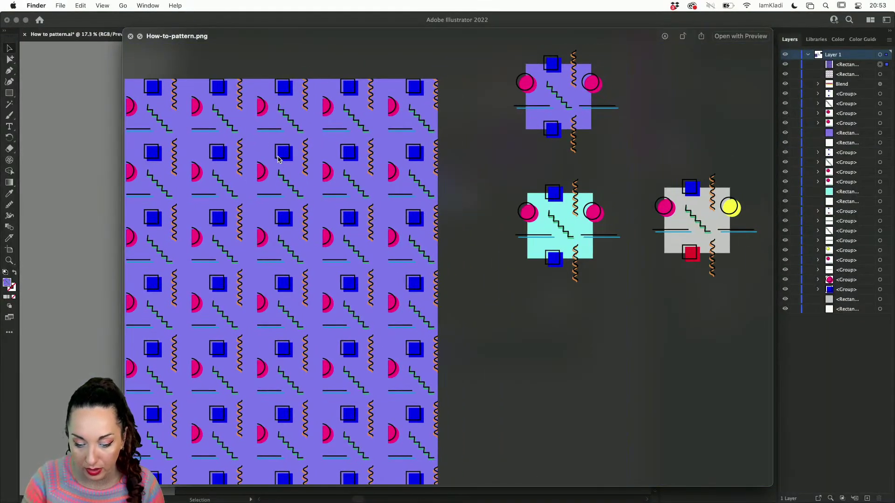
scroll(505, 238, right, 3)
scroll(506, 238, up, 1)
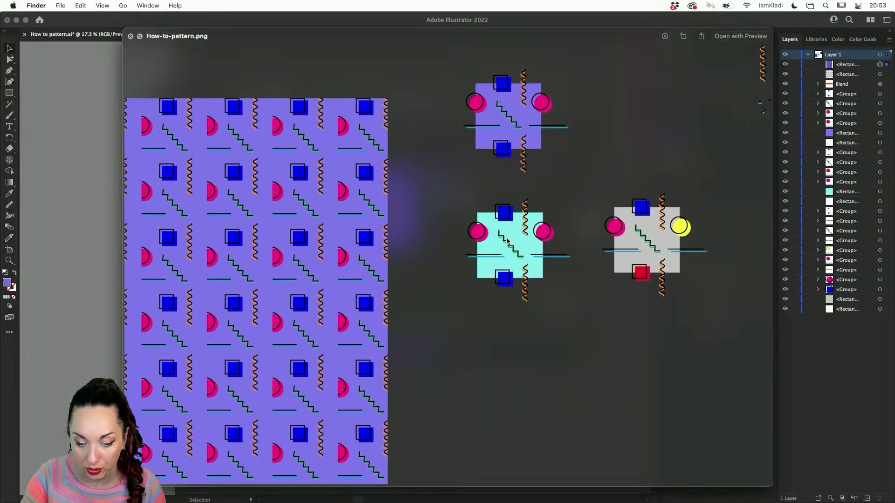
click(130, 39)
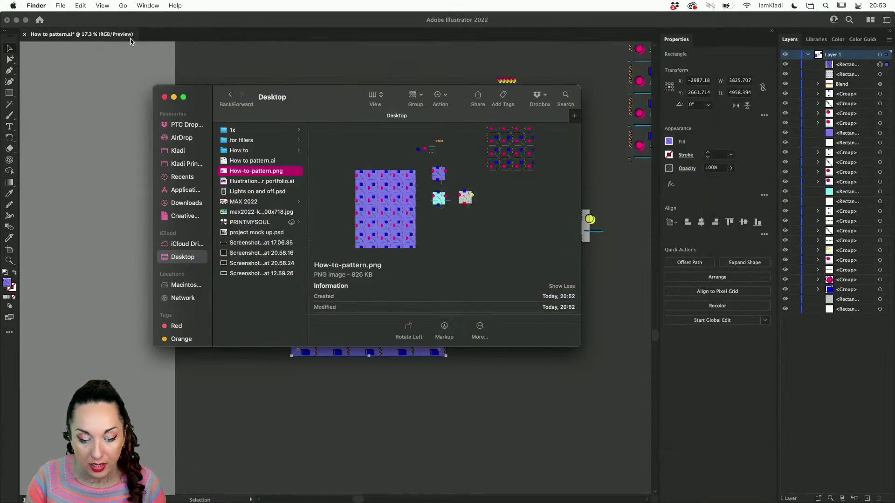
- Switch back to Illustrator, move the Swatches panel aside and examine the circles in the violet patterned rectangle
click(369, 75)
click(467, 328)
scroll(467, 328, right, 5)
scroll(467, 328, up, 1)
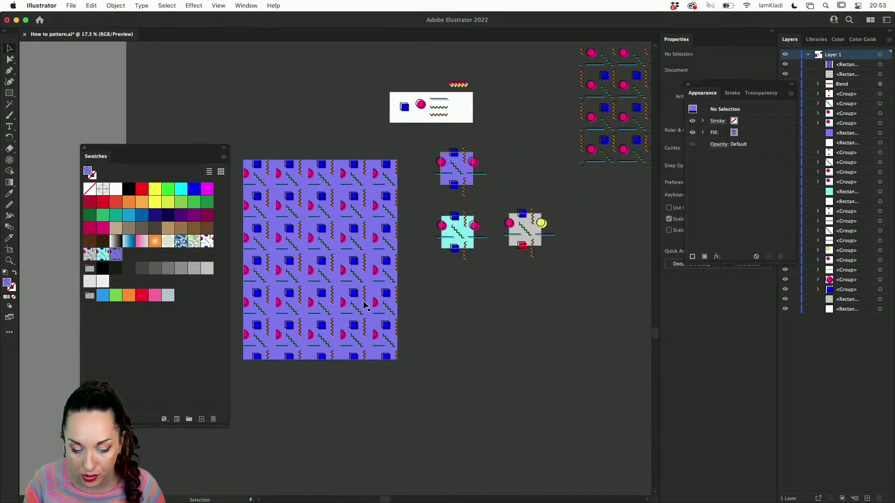
click(347, 304)
drag(110, 145, 0, 141)
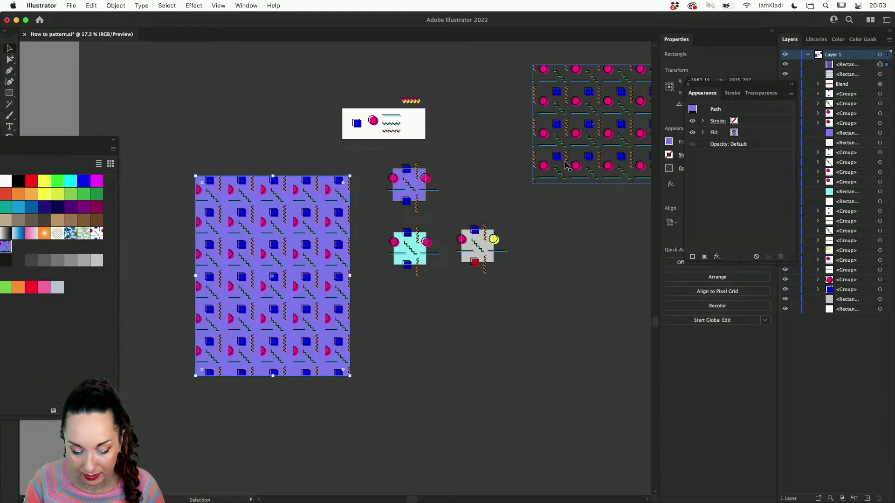
scroll(320, 256, up, 5)
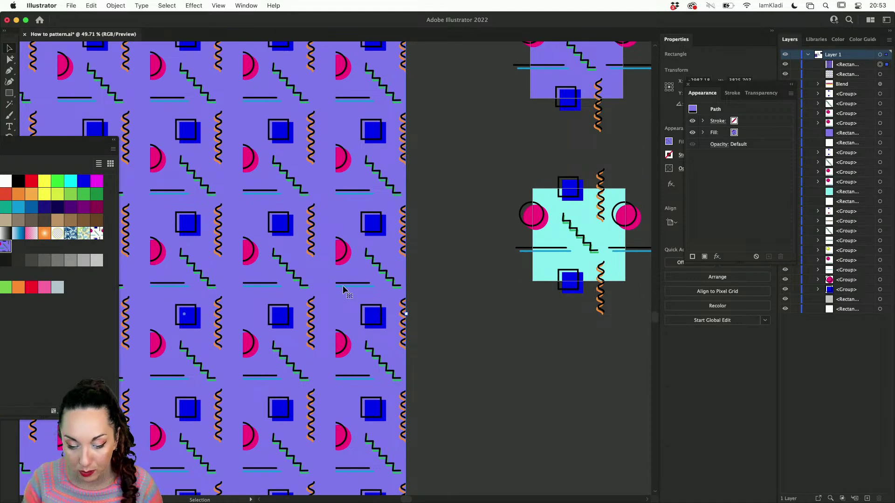
scroll(343, 285, down, 3)
- Duplicate the violet tile's background square in place, send the copy behind all artwork and remove its fill
click(495, 174)
click(499, 175)
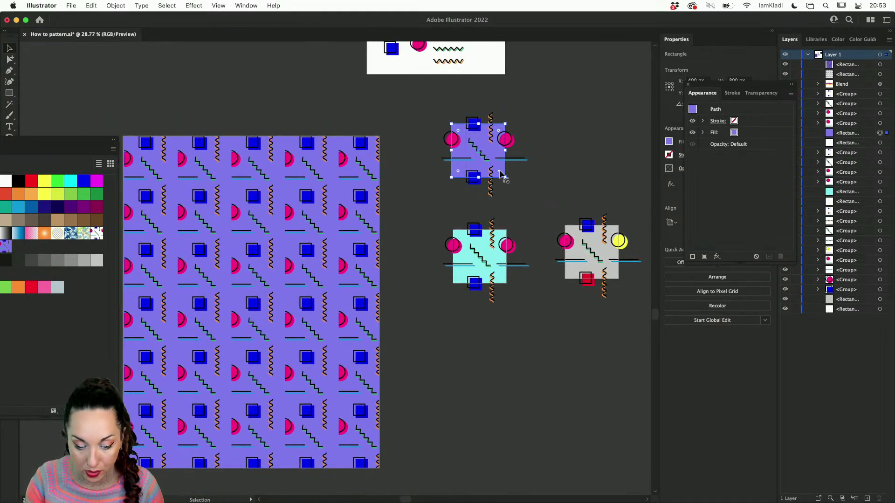
key(a)
key(super+c)
key(super+b)
key(super+shift+bracketleft)
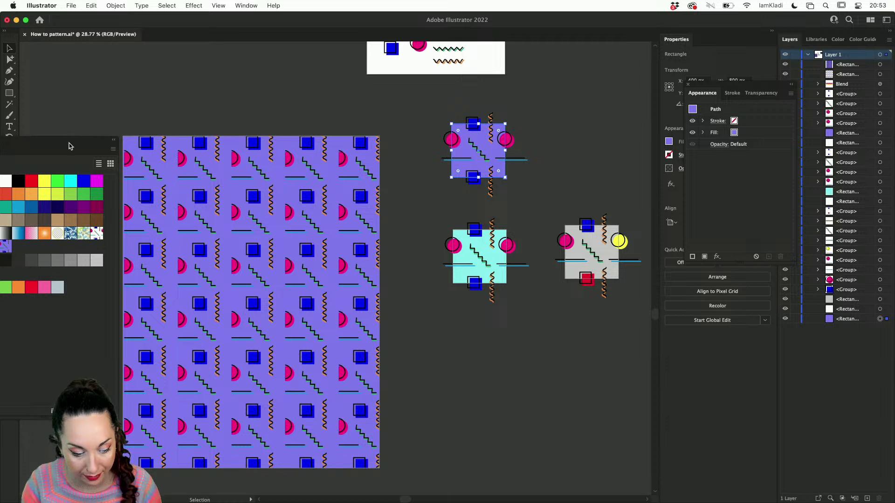
drag(72, 143, 367, 7)
click(13, 297)
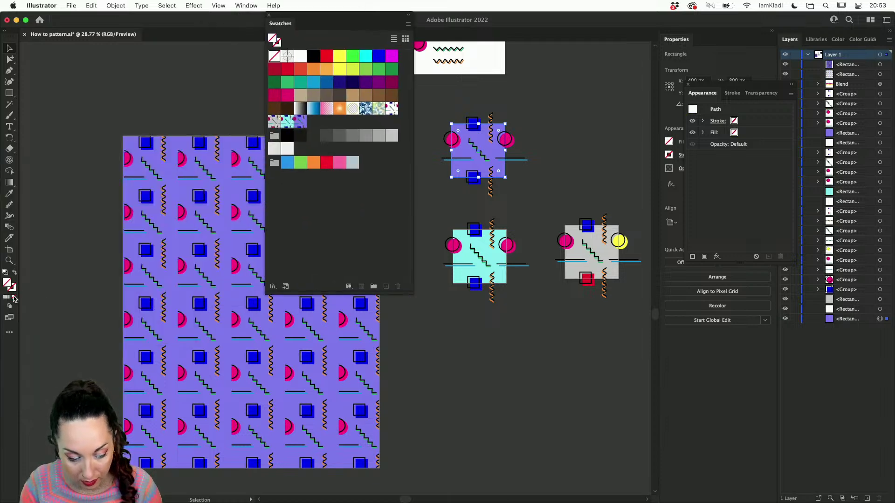
- Select the whole violet tile with its overlapping shapes and save it as a new pattern swatch
click(572, 82)
drag(440, 94, 539, 194)
drag(491, 158, 373, 124)
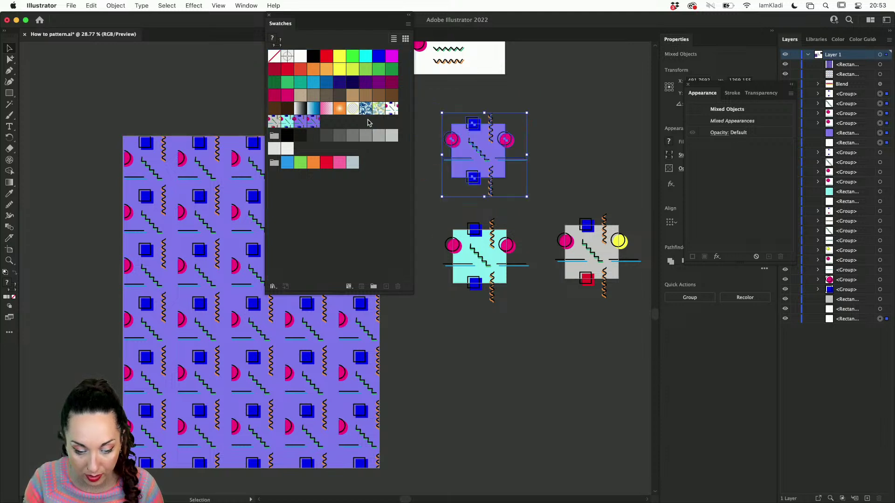
- Fill the large rectangle with the new violet swatch, compare it with the previous violet swatch, and keep the new one
click(261, 282)
click(314, 120)
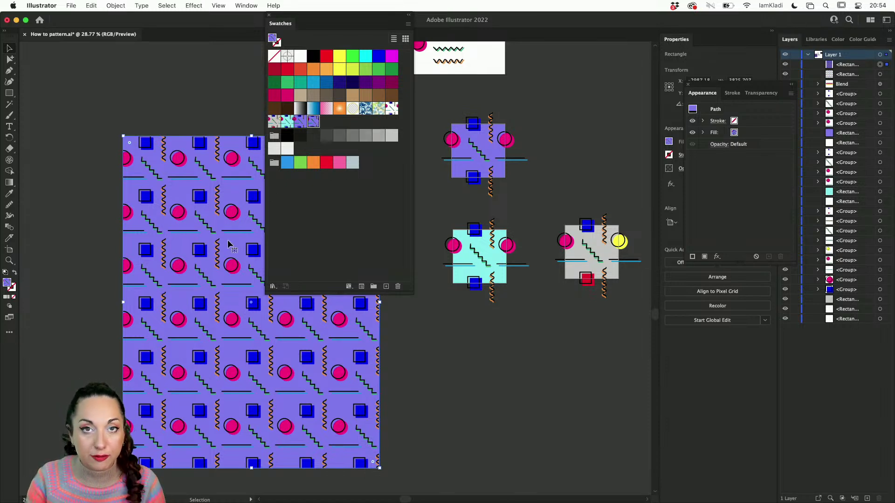
click(301, 122)
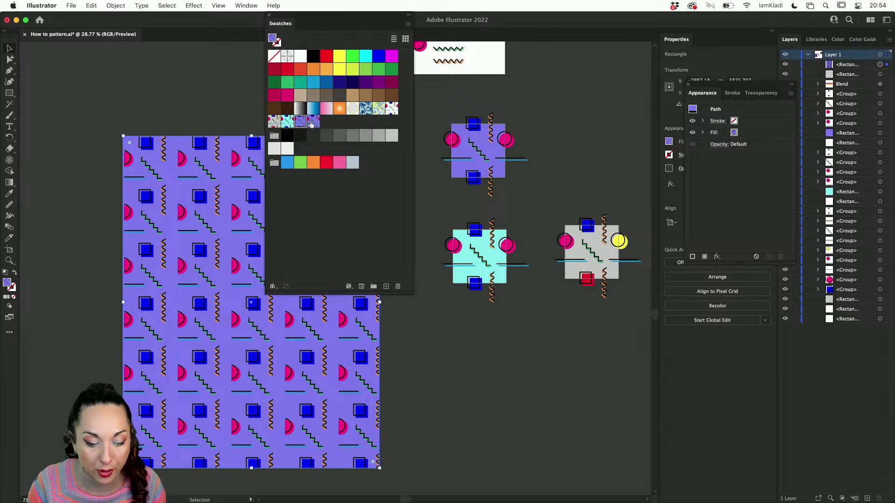
scroll(200, 306, up, 5)
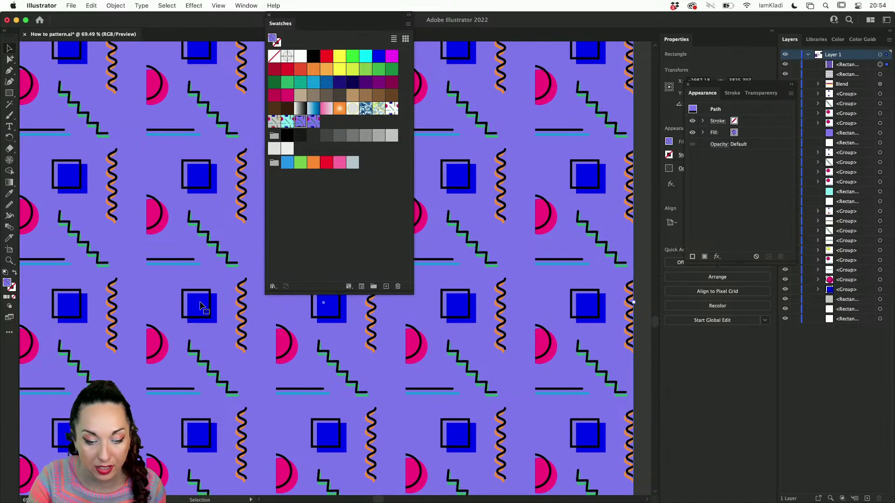
click(312, 124)
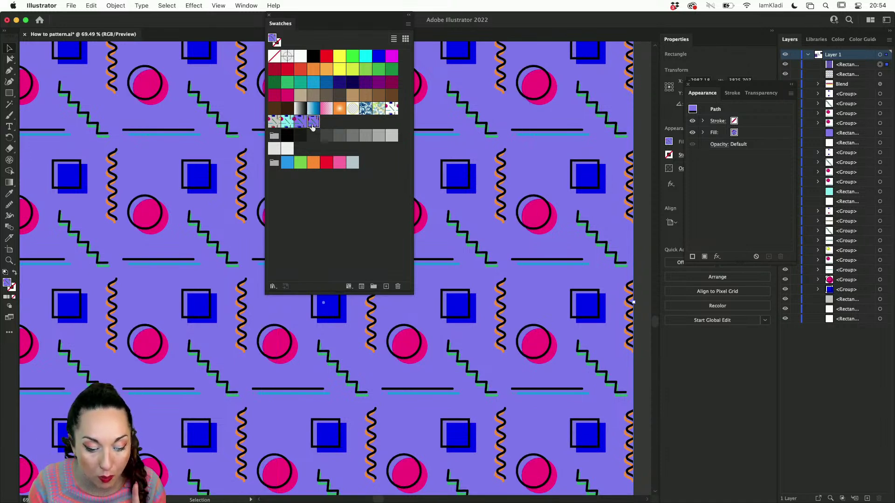
- Examine the whole violet patterned rectangle alongside the violet, turquoise and grey source tiles
scroll(194, 246, down, 3)
scroll(194, 245, down, 1)
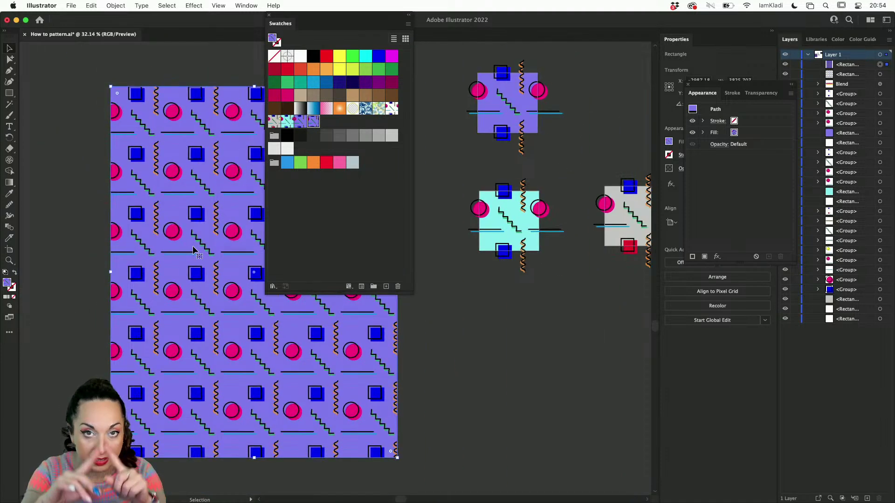
scroll(149, 337, right, 3)
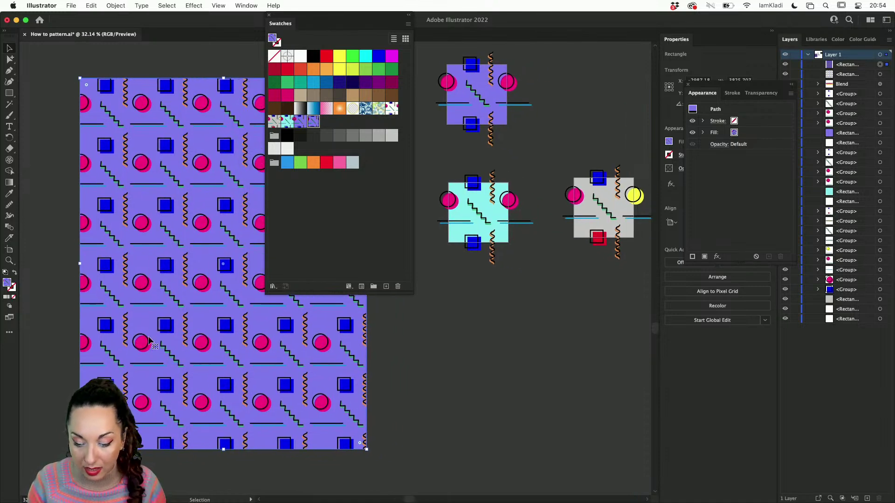
scroll(154, 339, up, 1)
scroll(161, 344, up, 1)
scroll(160, 344, right, 1)
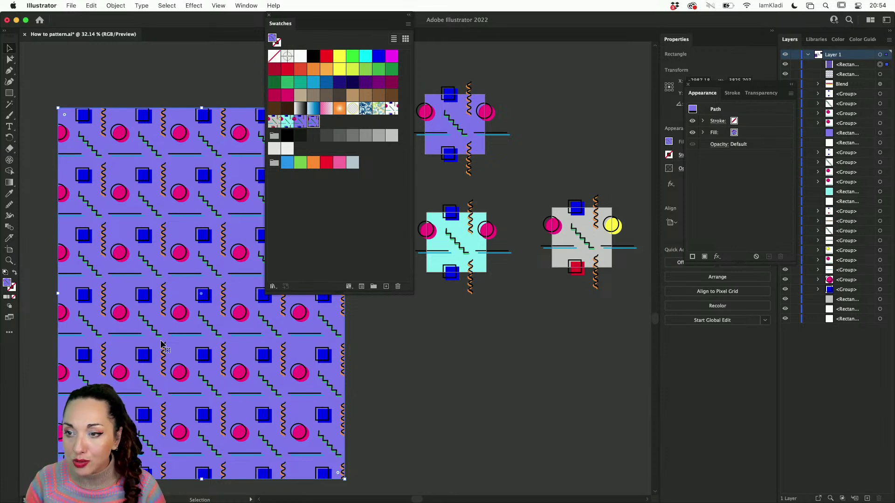
- Switch to Chrome, reopen the Studio Printmysoul designer's profile on the Adobe MAX speakers page, review the listed sessions and close it
key(ctrl+Up)
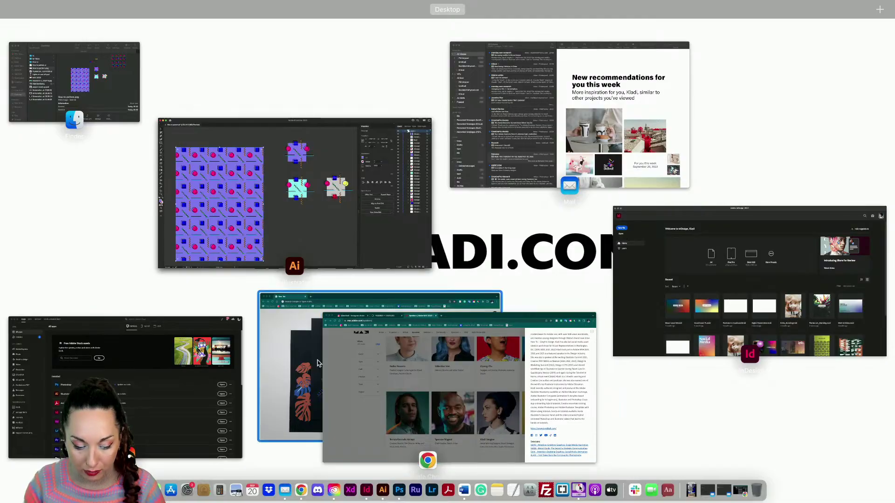
click(366, 349)
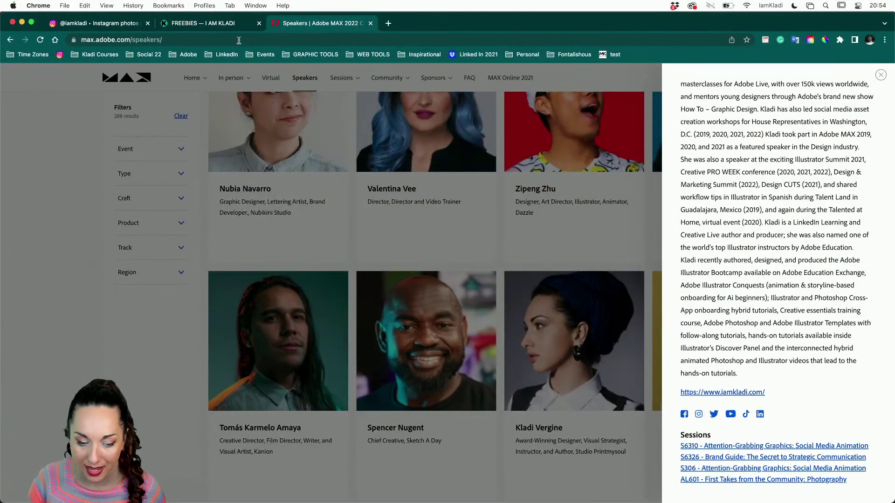
click(594, 369)
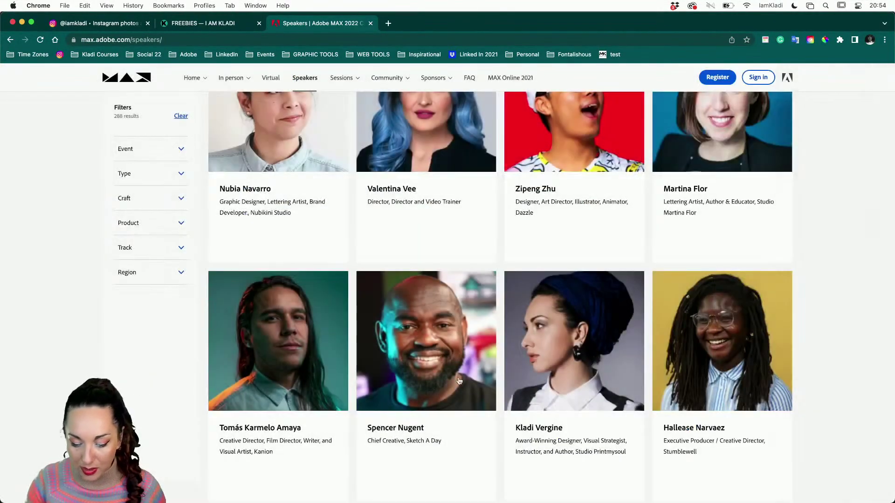
click(592, 365)
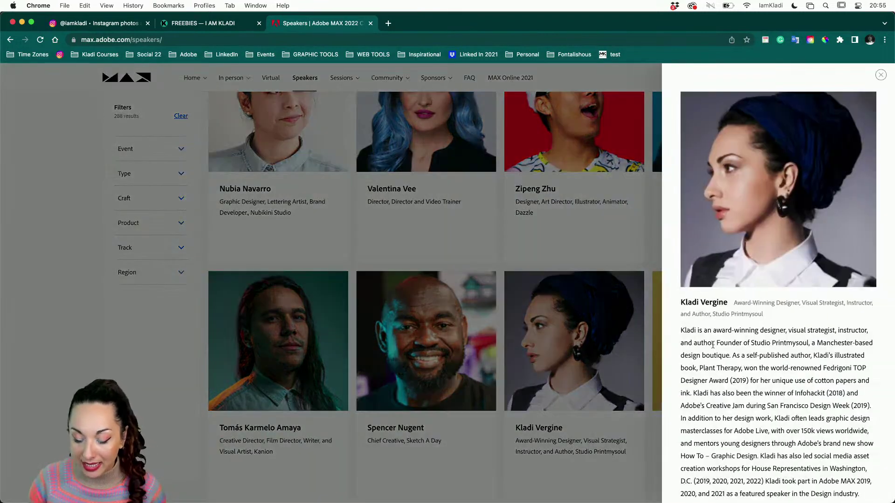
scroll(714, 344, down, 10)
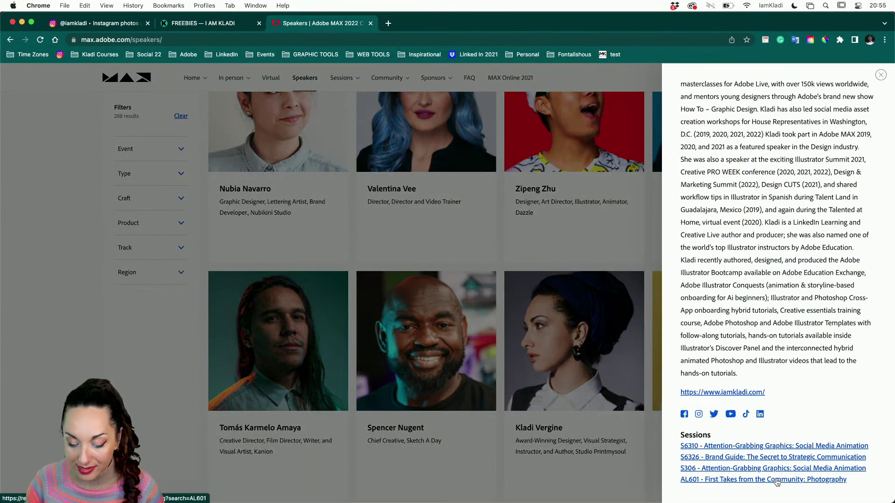
key(Escape)
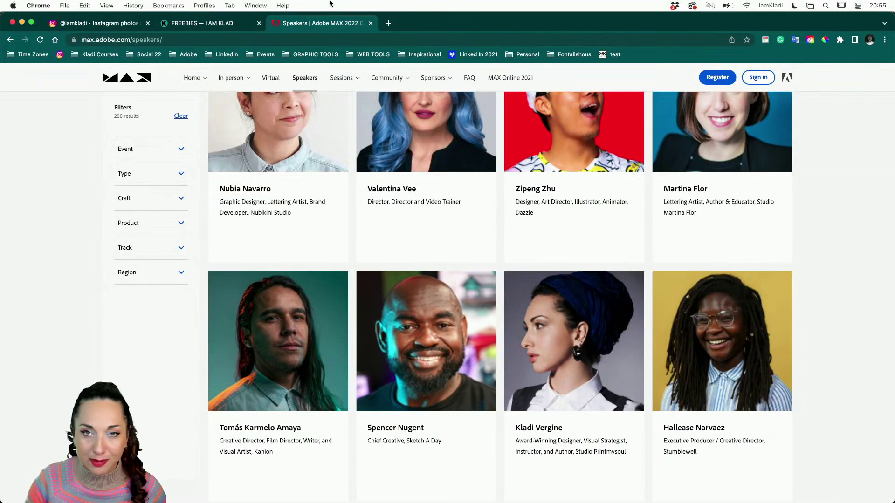
- Go to the already open Freebies website and open its How To page
click(194, 23)
scroll(235, 128, up, 10)
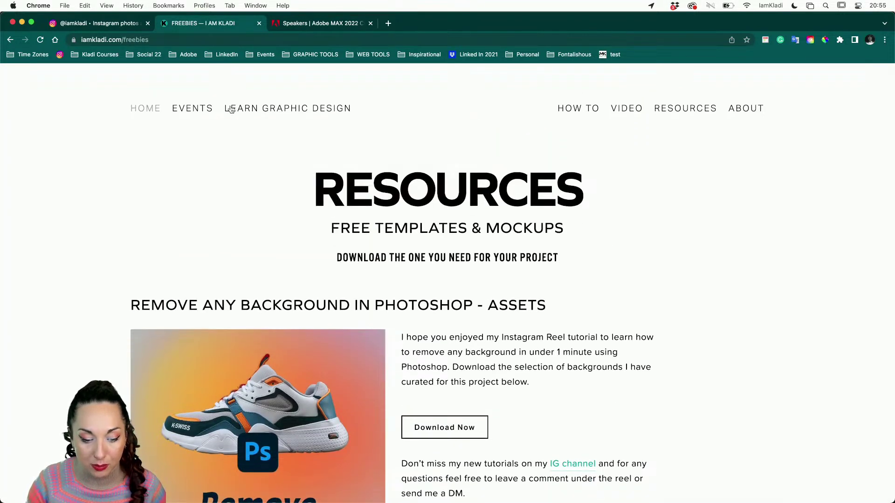
click(572, 112)
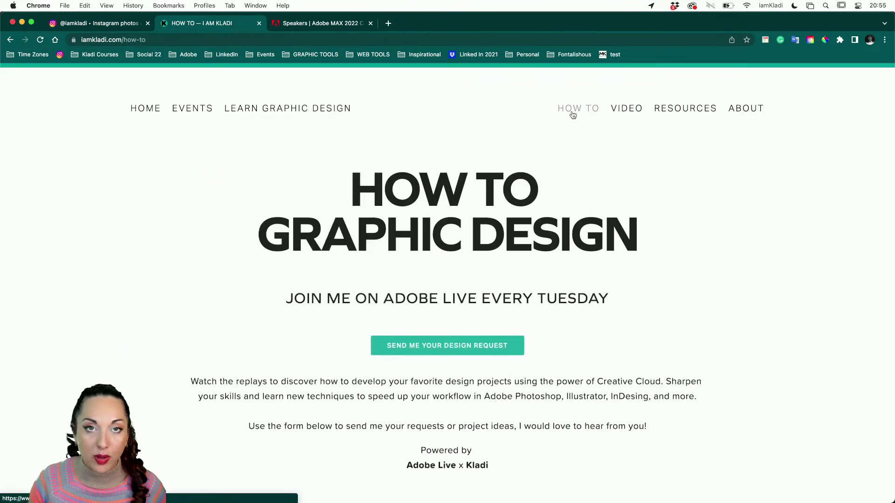